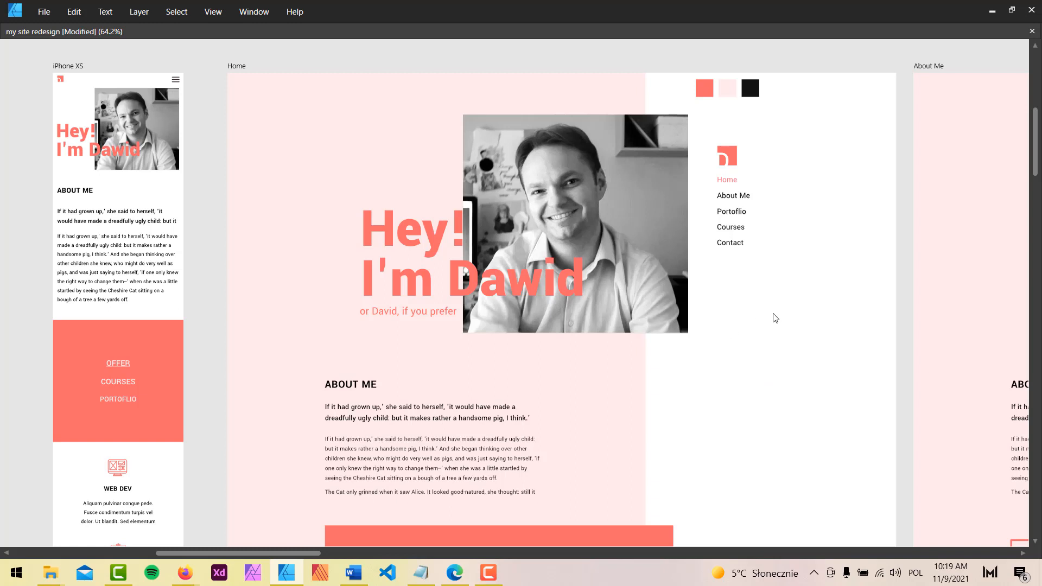
Zoom around the Home design and select its hero group of heading, photo and navigation
scroll(777, 322, down, 1)
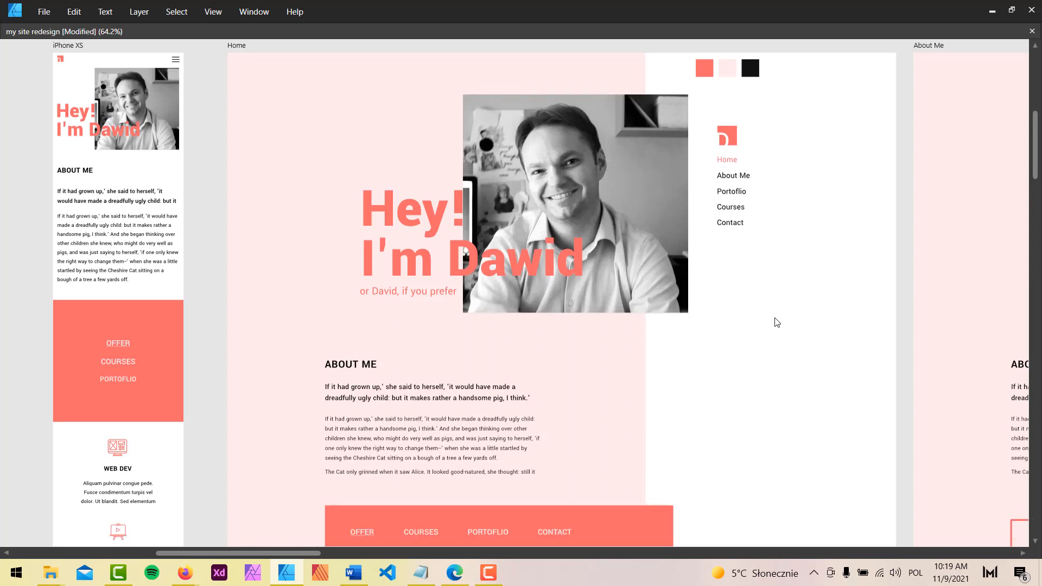
scroll(777, 323, down, 12)
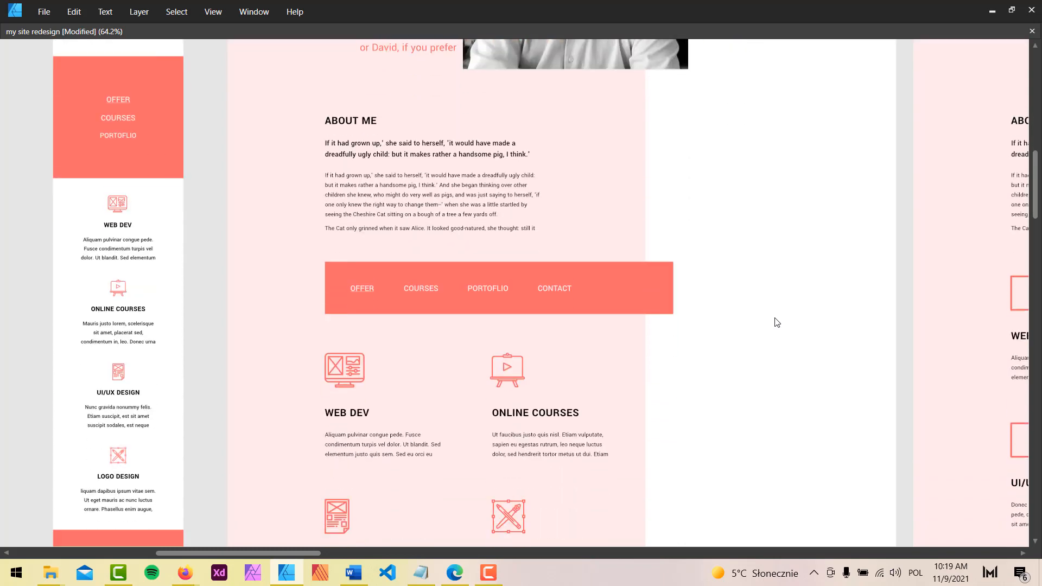
scroll(778, 323, down, 17)
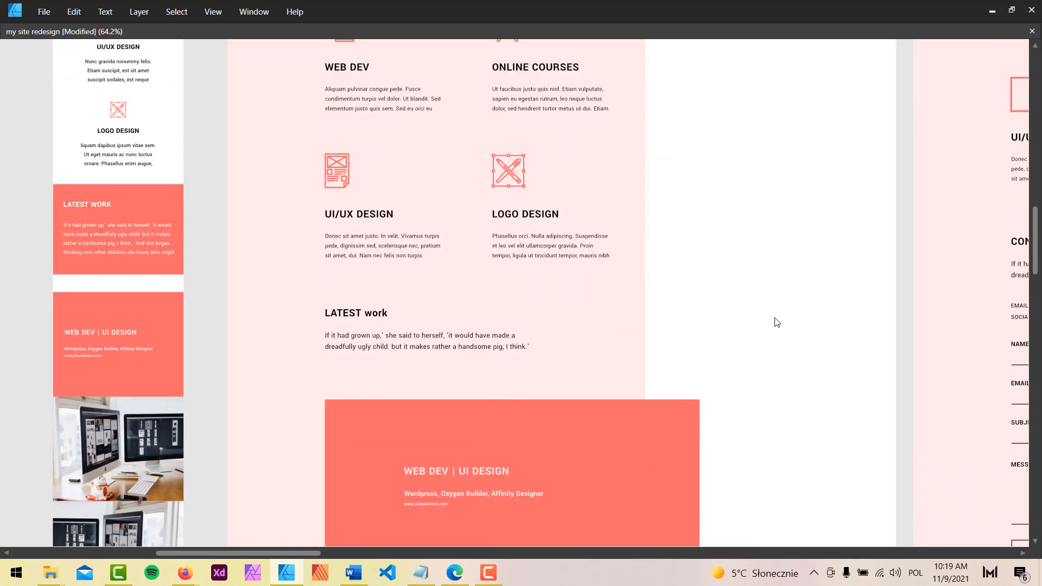
scroll(777, 322, down, 9)
scroll(777, 322, up, 10)
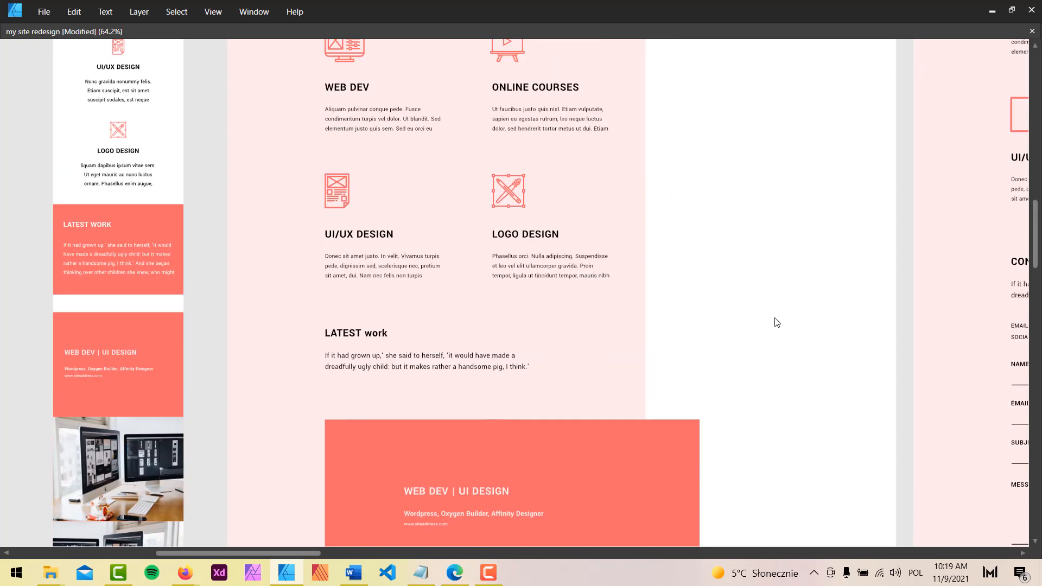
scroll(777, 322, up, 7)
scroll(640, 251, up, 19)
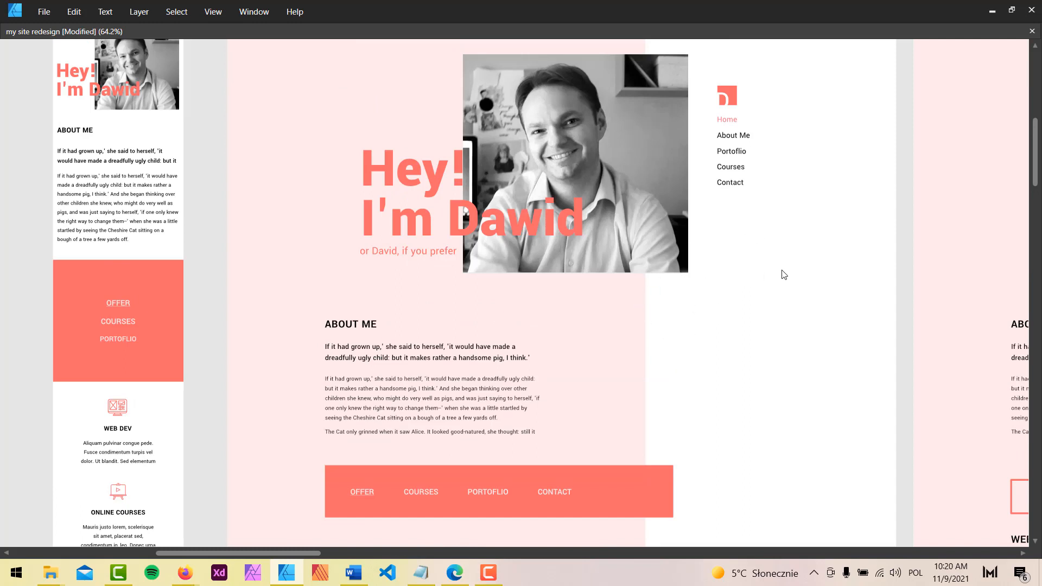
click(424, 171)
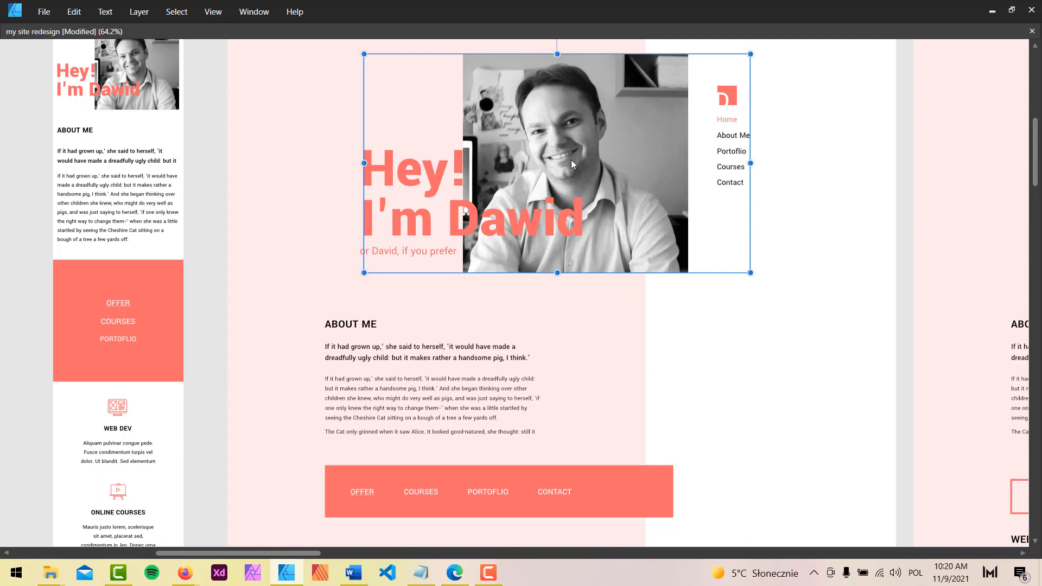
scroll(720, 356, down, 1)
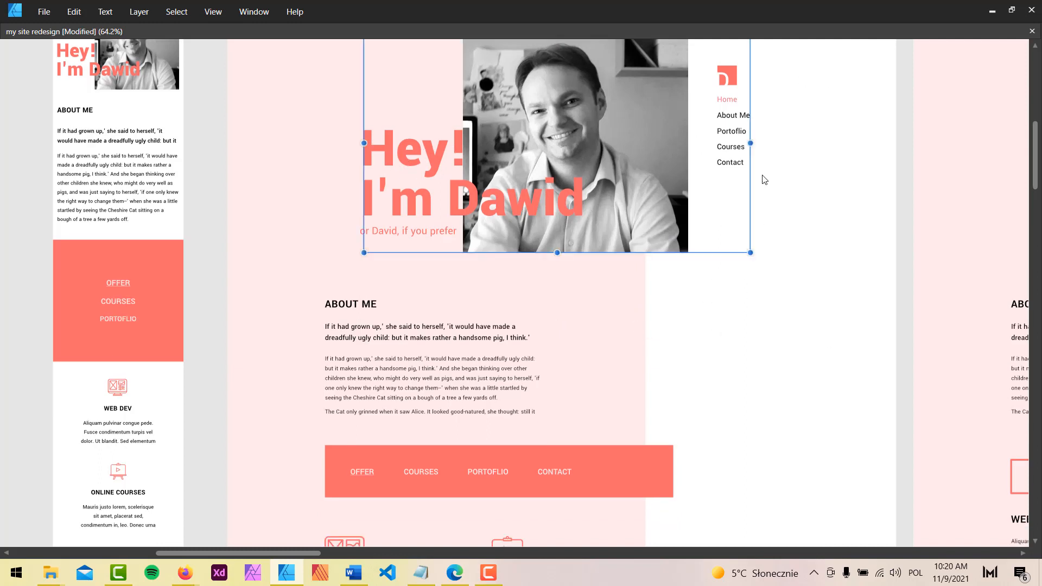
scroll(731, 131, up, 2)
scroll(788, 331, down, 20)
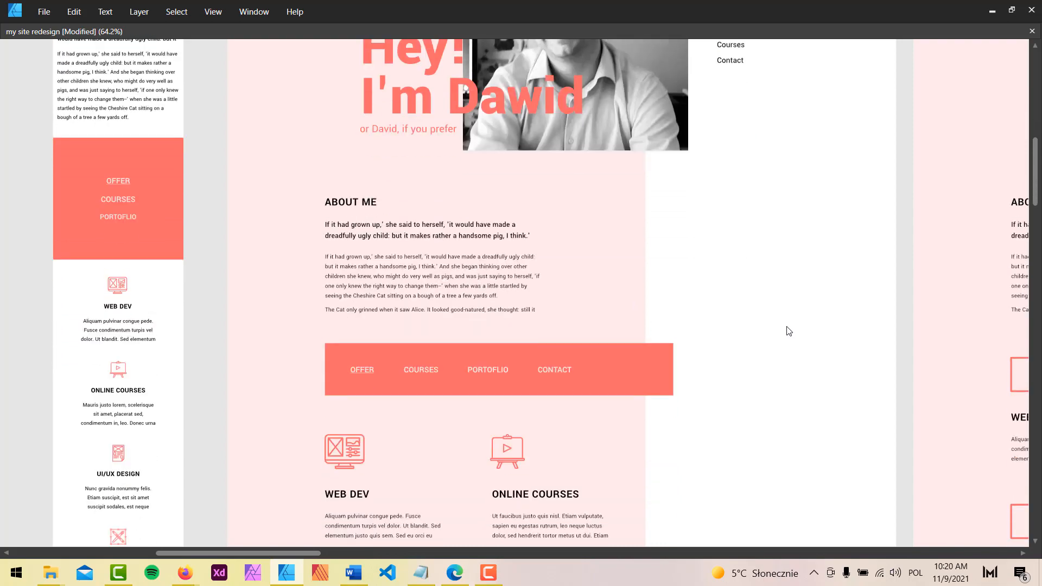
scroll(789, 331, down, 20)
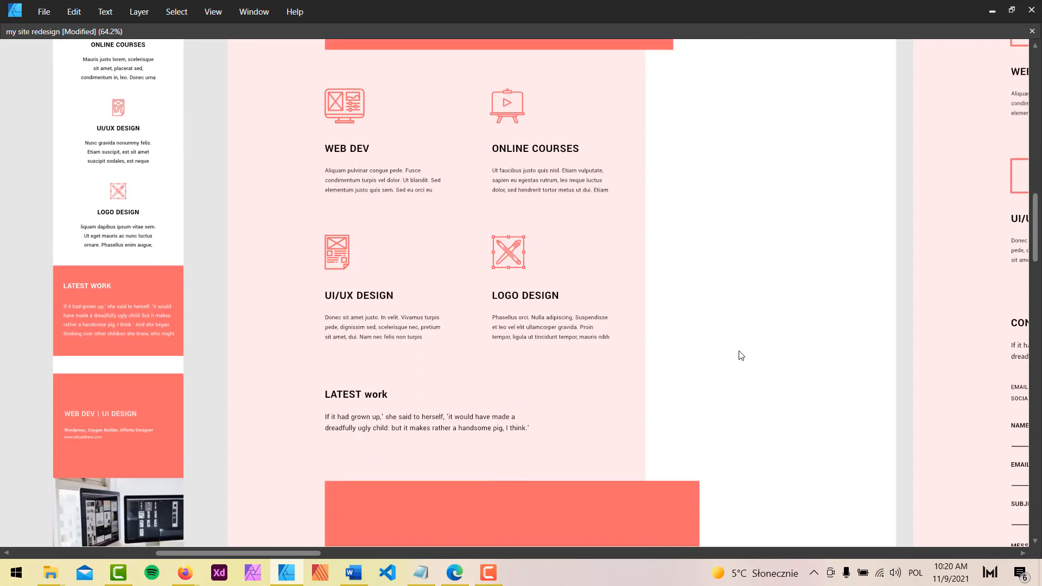
scroll(761, 358, down, 17)
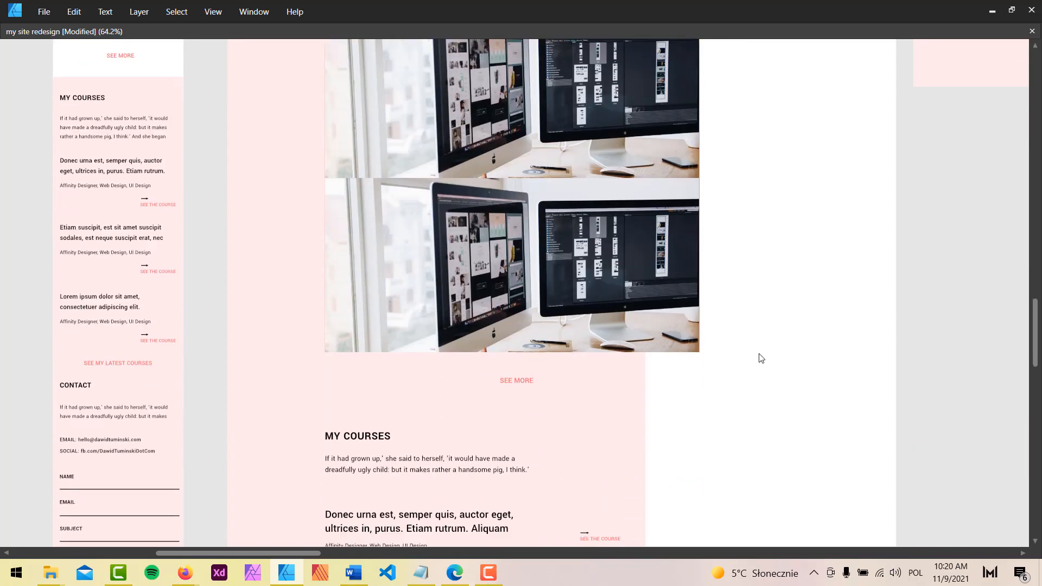
scroll(762, 398, down, 15)
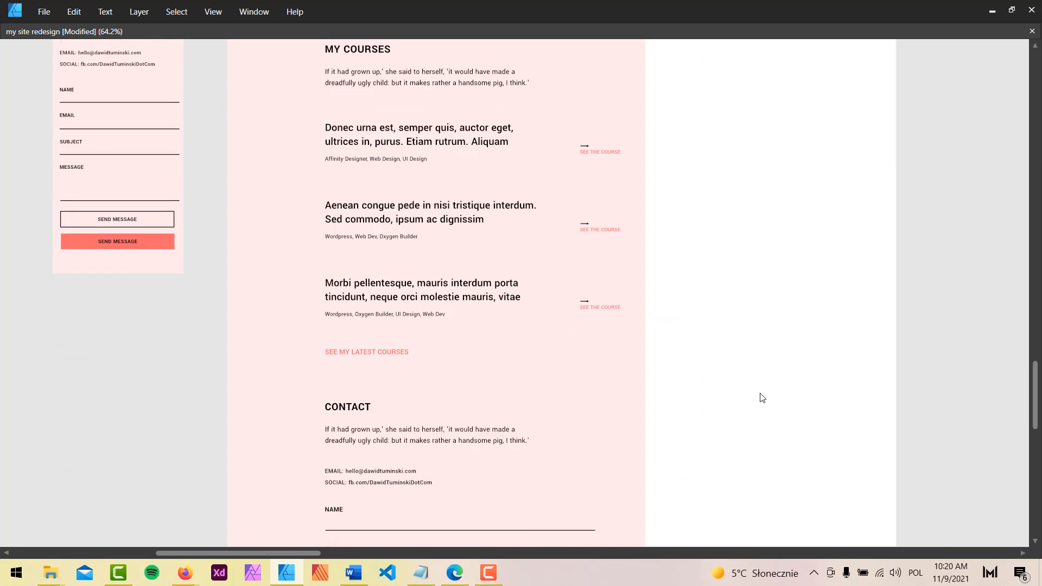
scroll(763, 398, up, 7)
scroll(763, 398, up, 20)
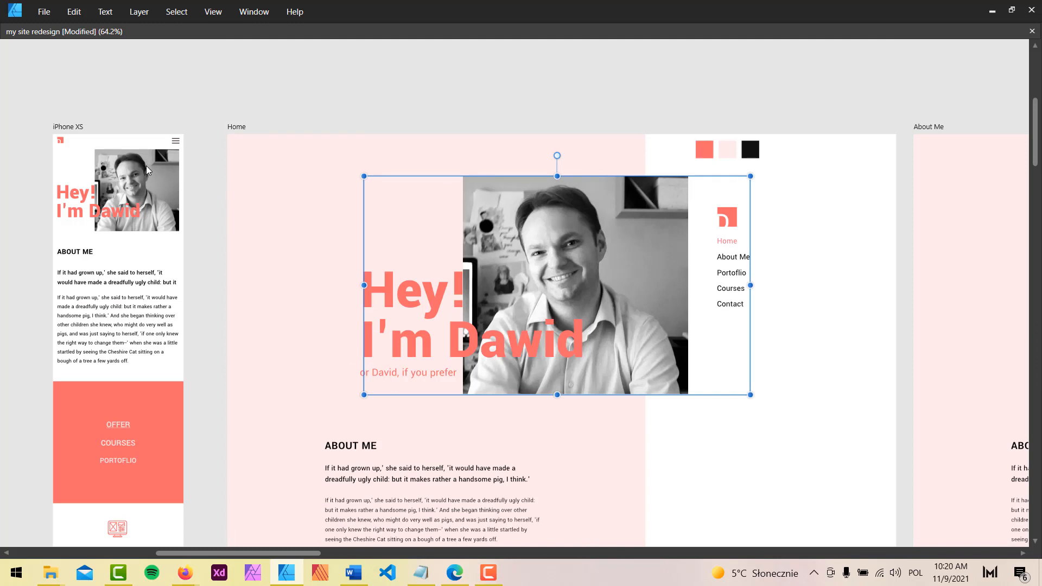
Pan across to the About Me and Portfolio page designs
key(space)
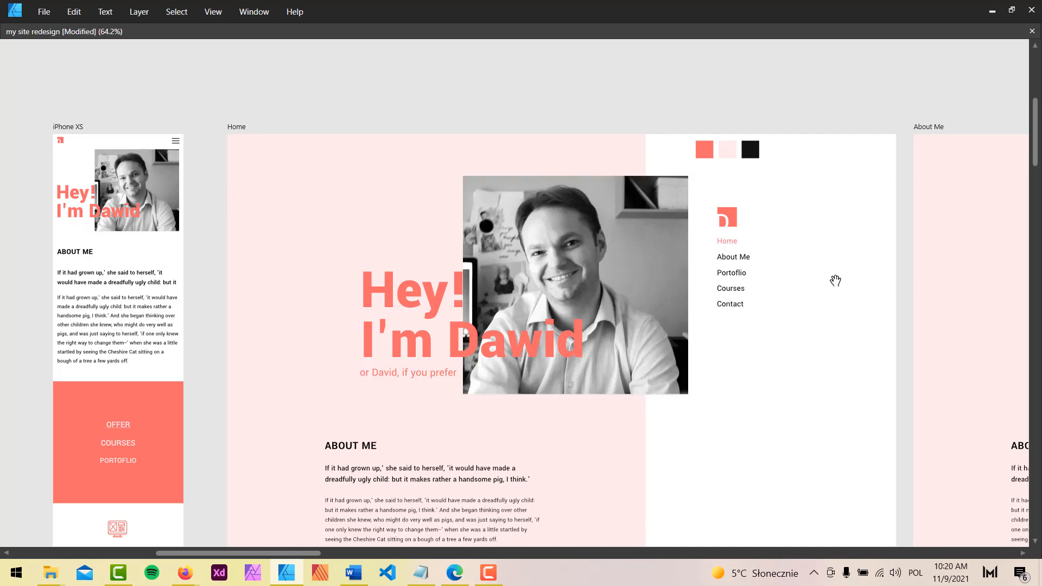
drag(835, 281, 200, 172)
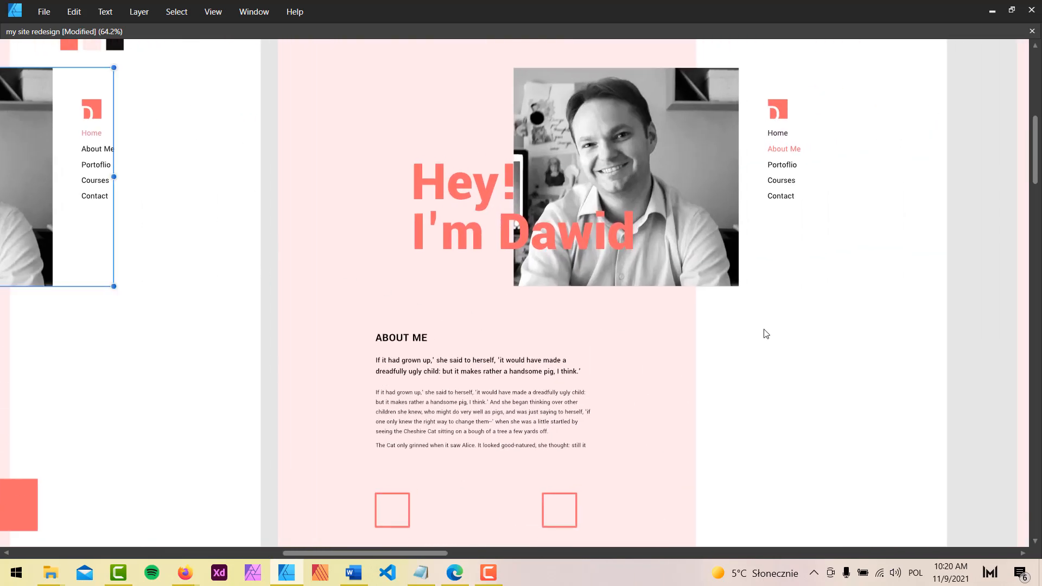
scroll(766, 334, down, 10)
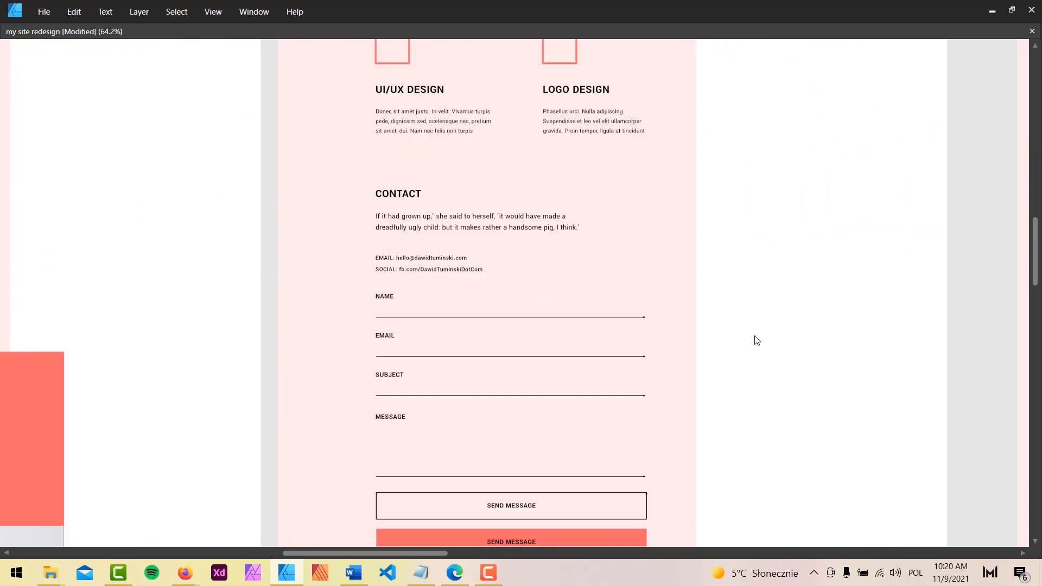
scroll(757, 340, down, 1)
key(space)
drag(823, 194, 129, 482)
drag(560, 194, 431, 421)
drag(760, 296, 731, 511)
drag(730, 426, 727, 216)
drag(779, 515, 739, 174)
drag(720, 435, 698, 270)
scroll(693, 304, down, 3)
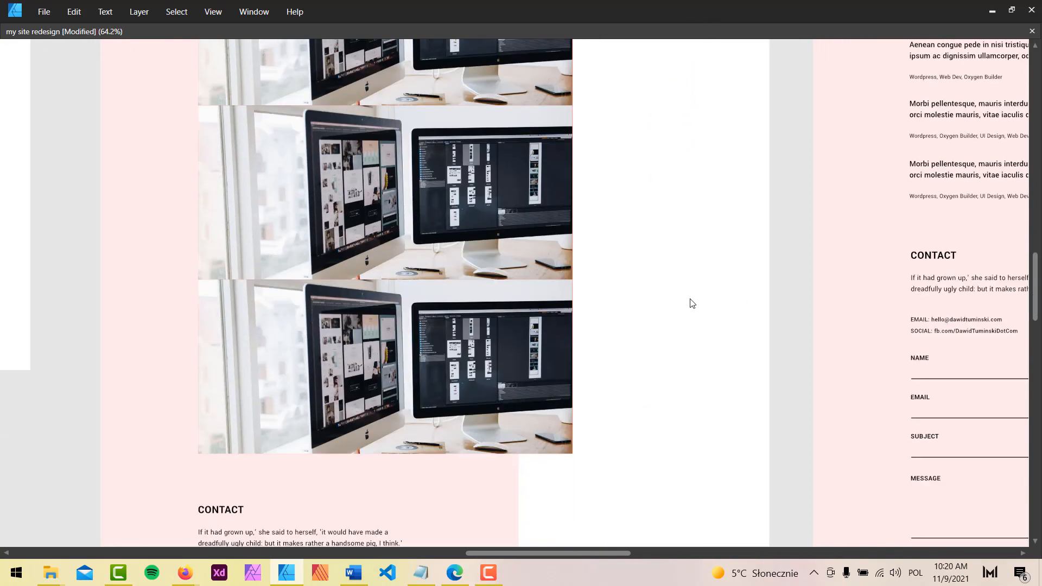
scroll(691, 304, down, 6)
Pan on to the Courses page design and the next page's hero
key(space)
drag(911, 139, 500, 528)
drag(612, 228, 520, 458)
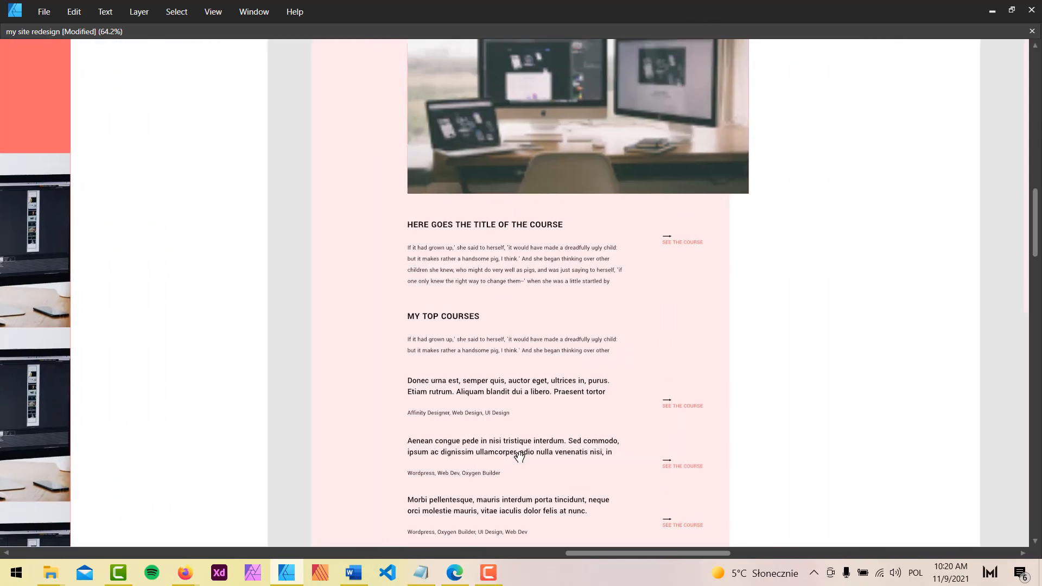
drag(741, 278, 640, 517)
drag(749, 150, 724, 402)
drag(725, 462, 718, 114)
drag(720, 389, 727, 75)
drag(751, 263, 746, 16)
drag(950, 54, 500, 466)
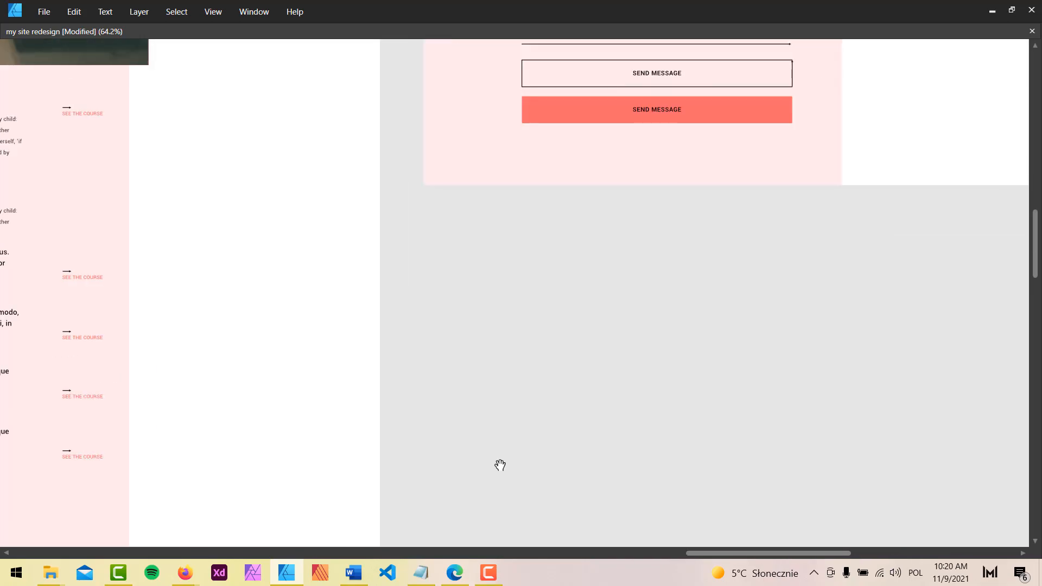
drag(819, 108, 597, 455)
drag(689, 106, 754, 343)
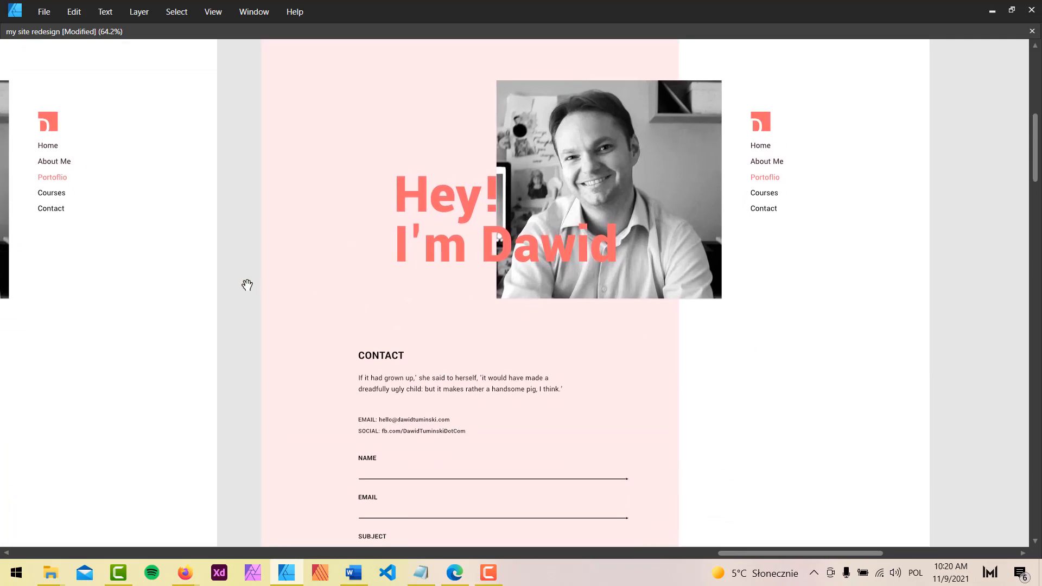
drag(198, 278, 825, 222)
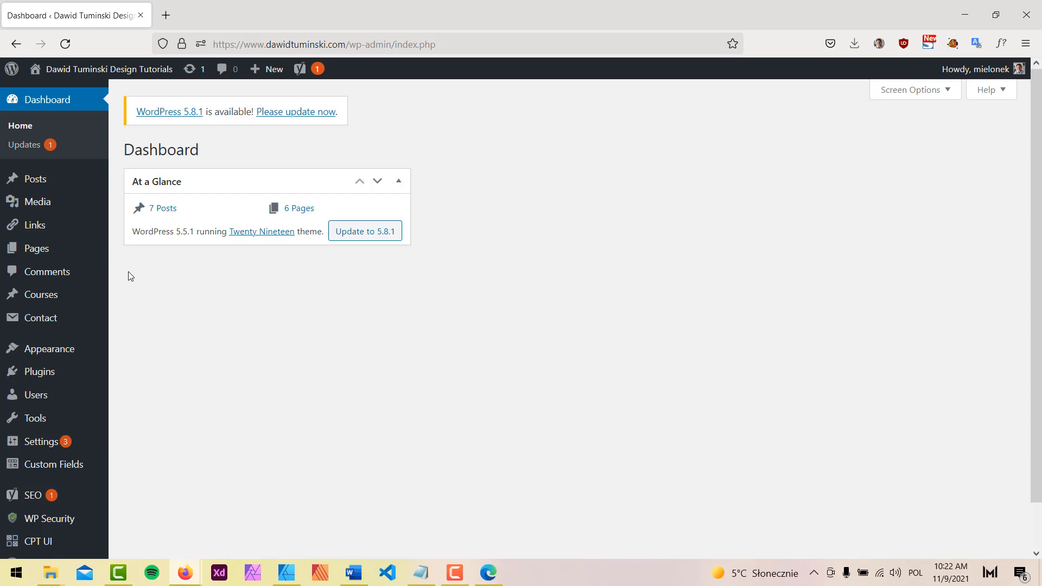
Look through the Courses posts and contact forms lists, then bring up All Pages
click(47, 297)
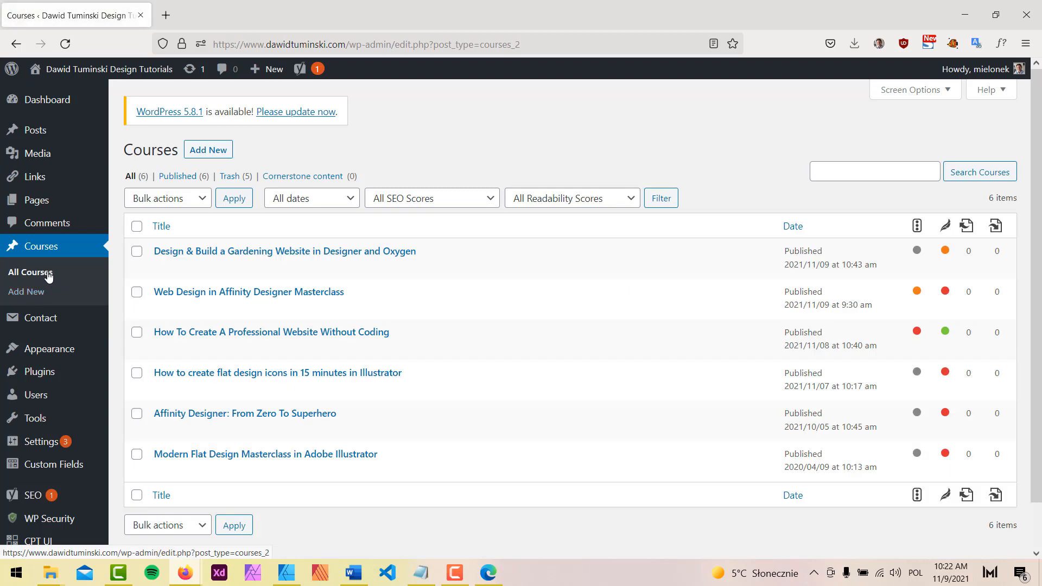
scroll(84, 353, down, 1)
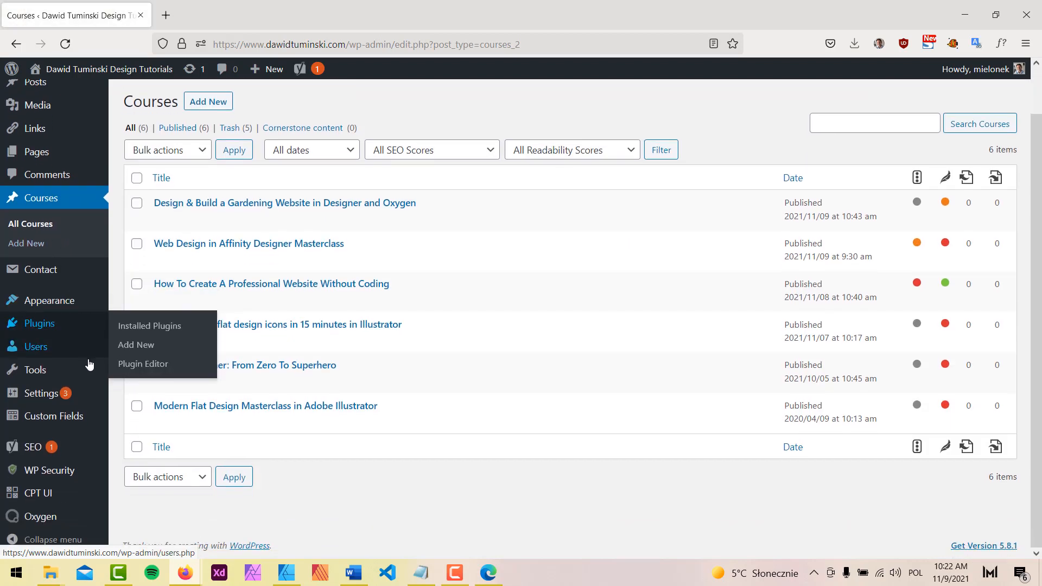
mouse_move(38, 503)
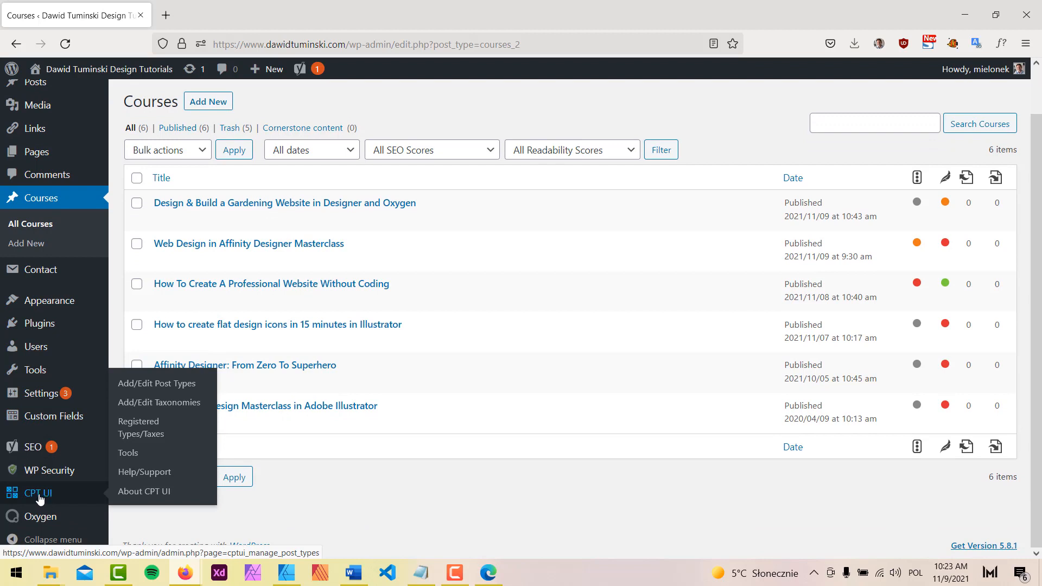
mouse_move(65, 419)
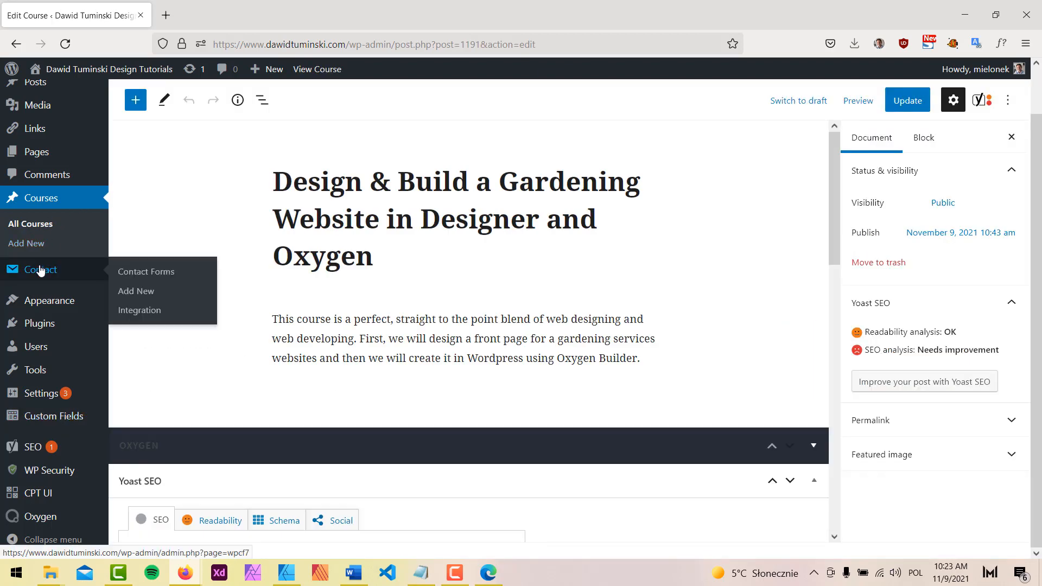
click(40, 270)
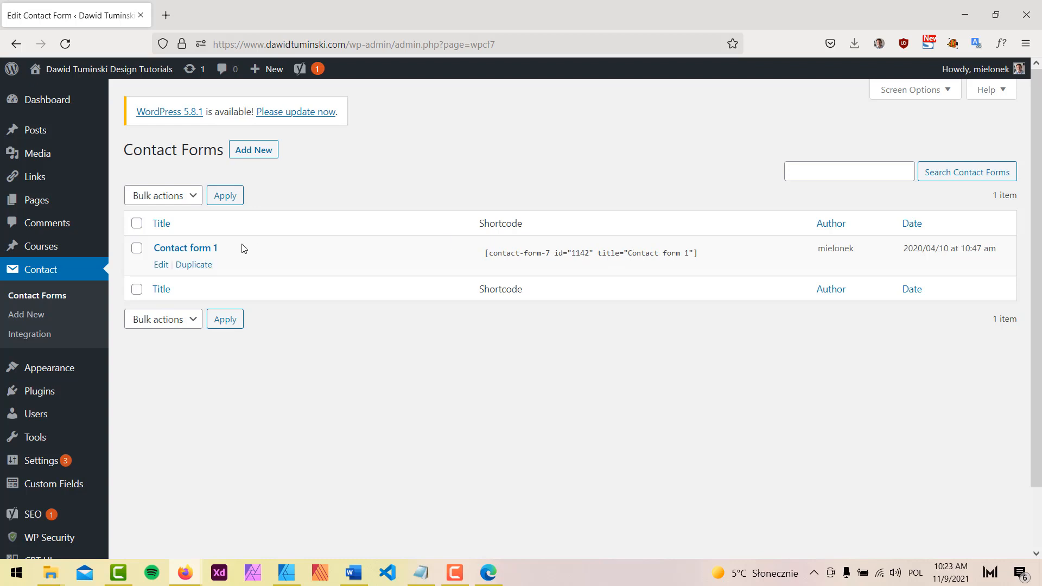
click(54, 206)
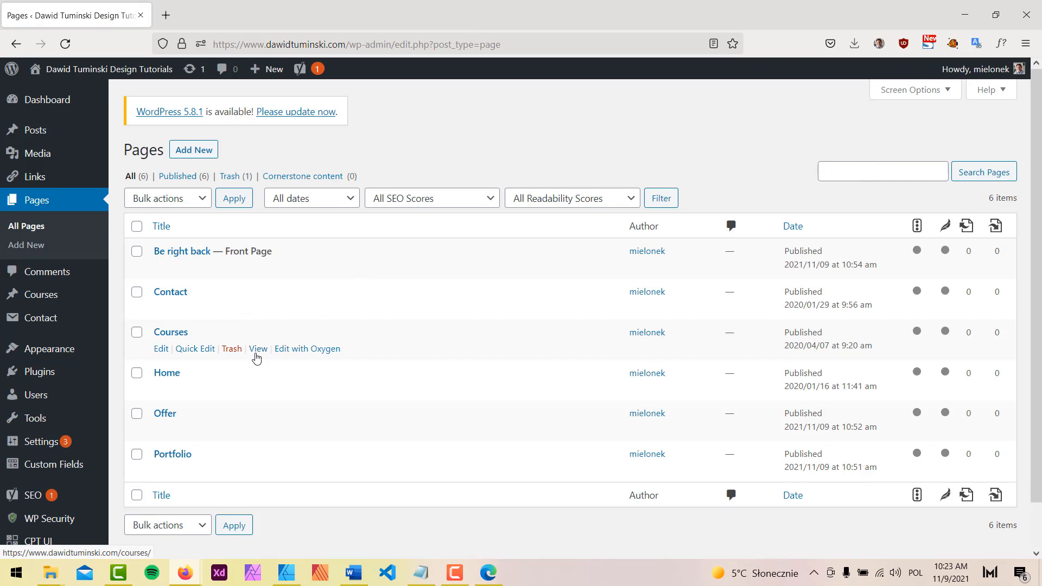
In the menu editor, remove My Courses, on Udemy, on Skillshare and My Books
mouse_move(51, 356)
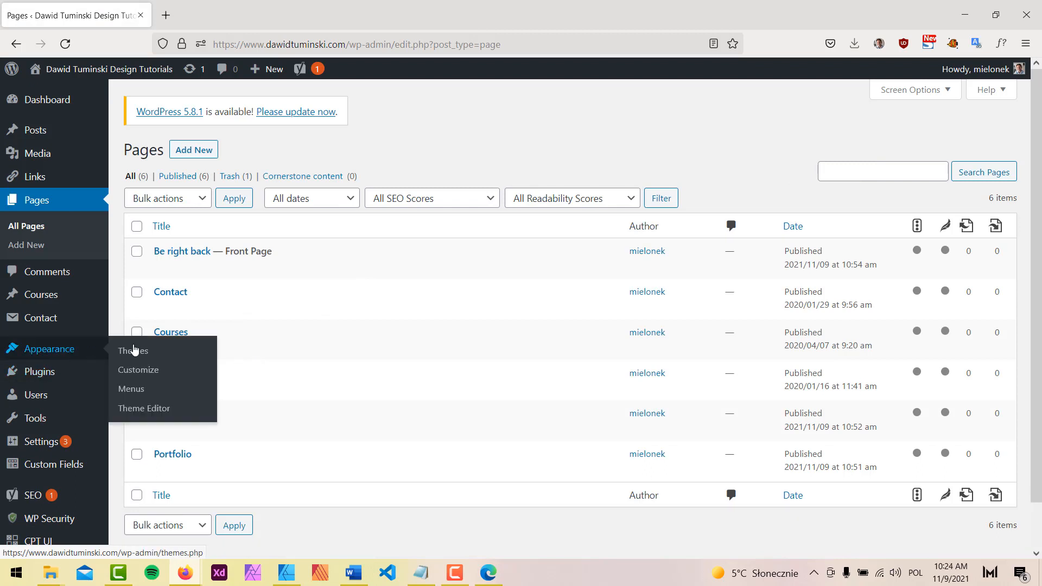
click(143, 395)
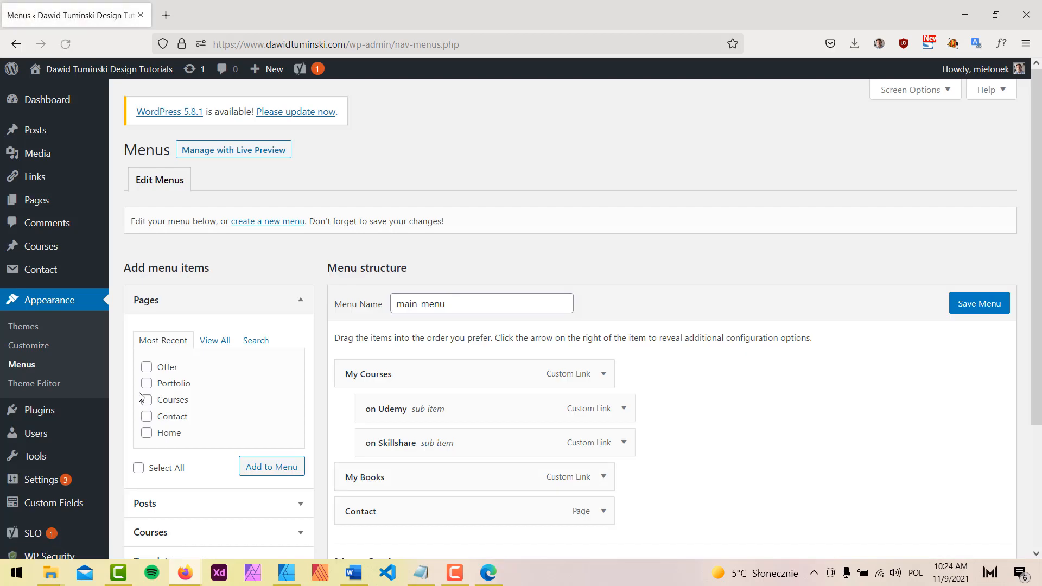
scroll(721, 407, down, 2)
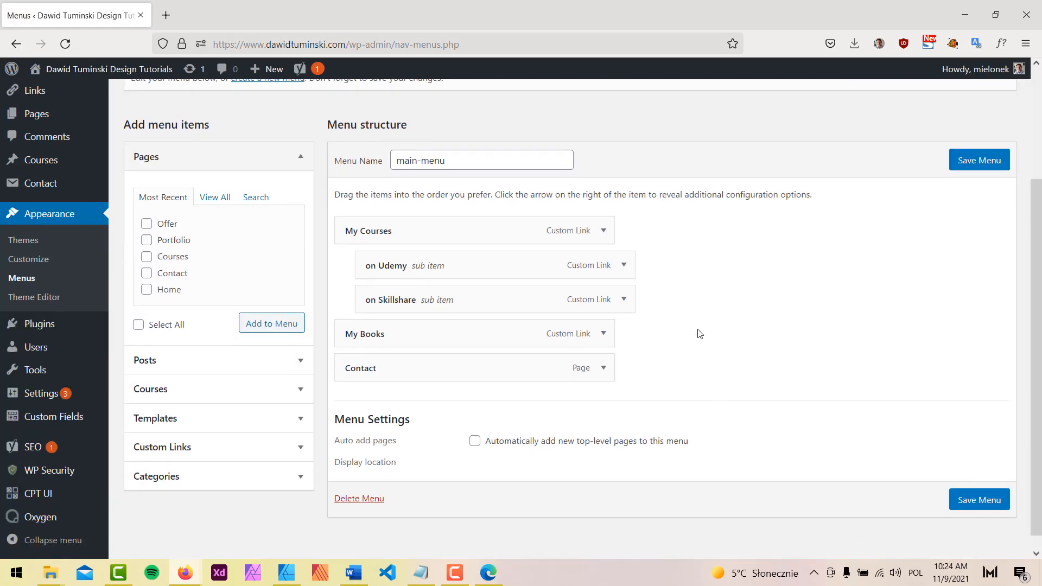
click(603, 230)
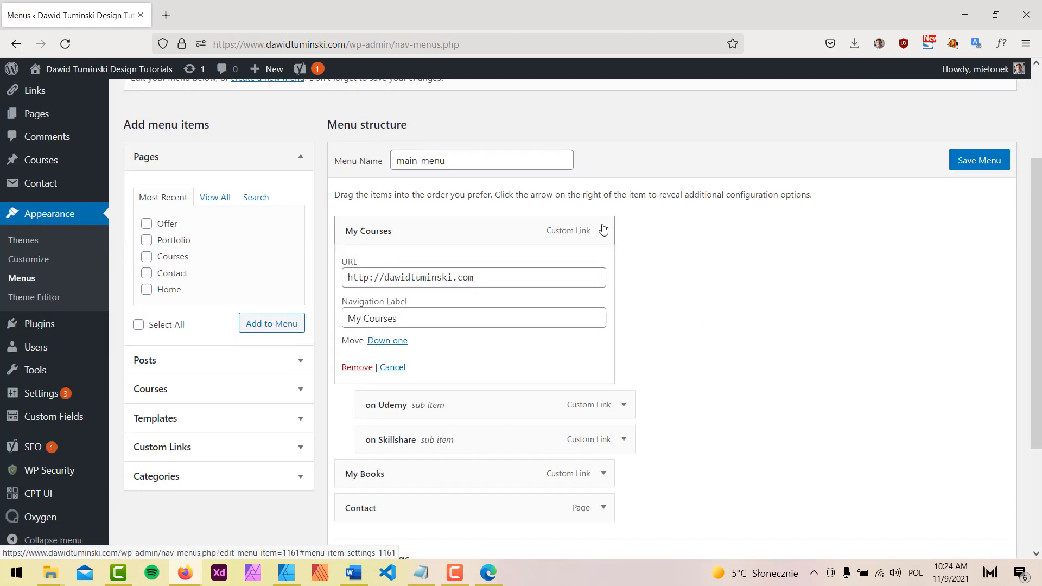
click(357, 368)
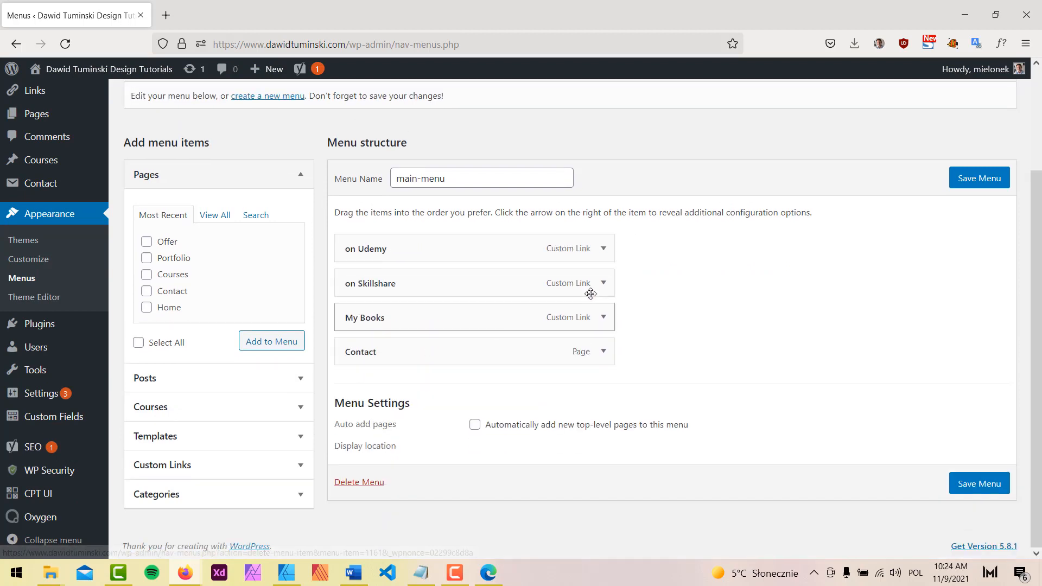
click(603, 249)
click(363, 384)
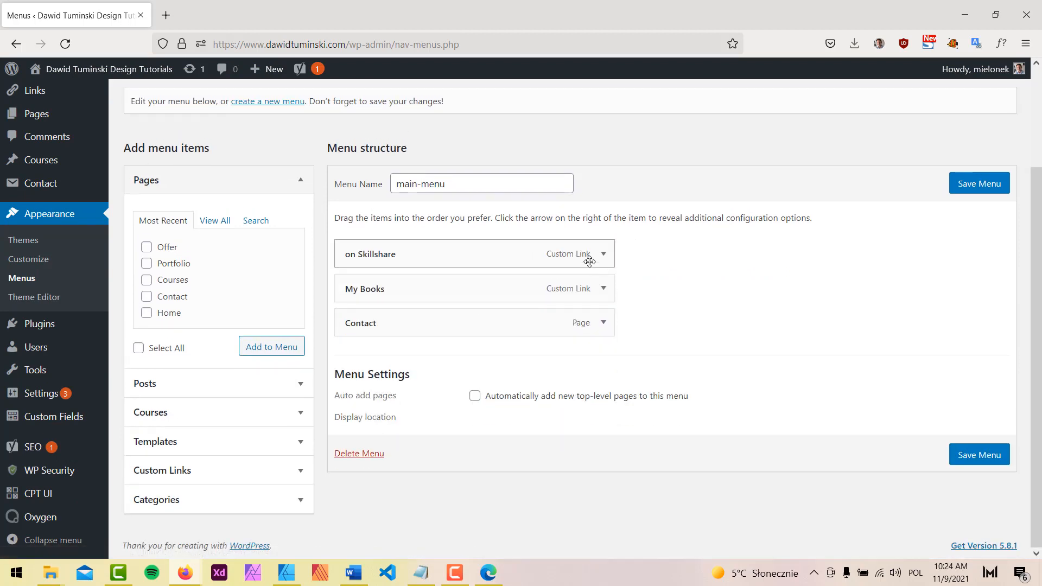
click(604, 256)
click(356, 391)
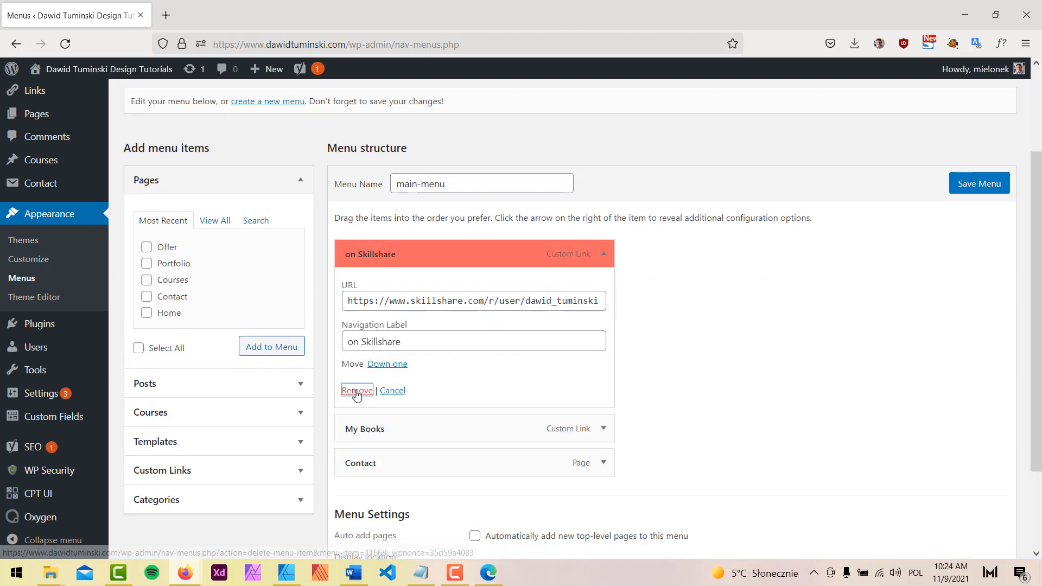
click(604, 256)
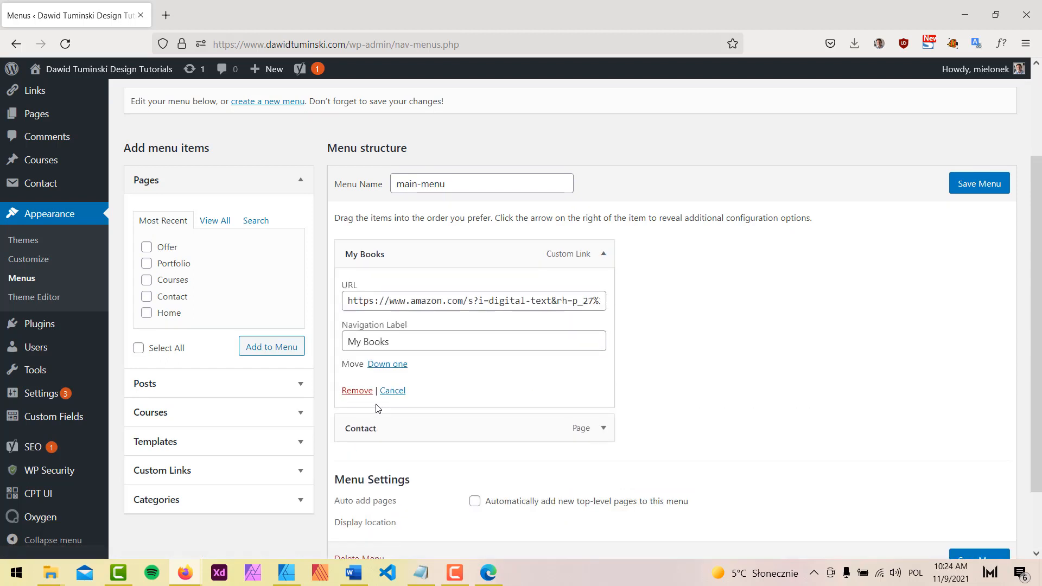
click(357, 388)
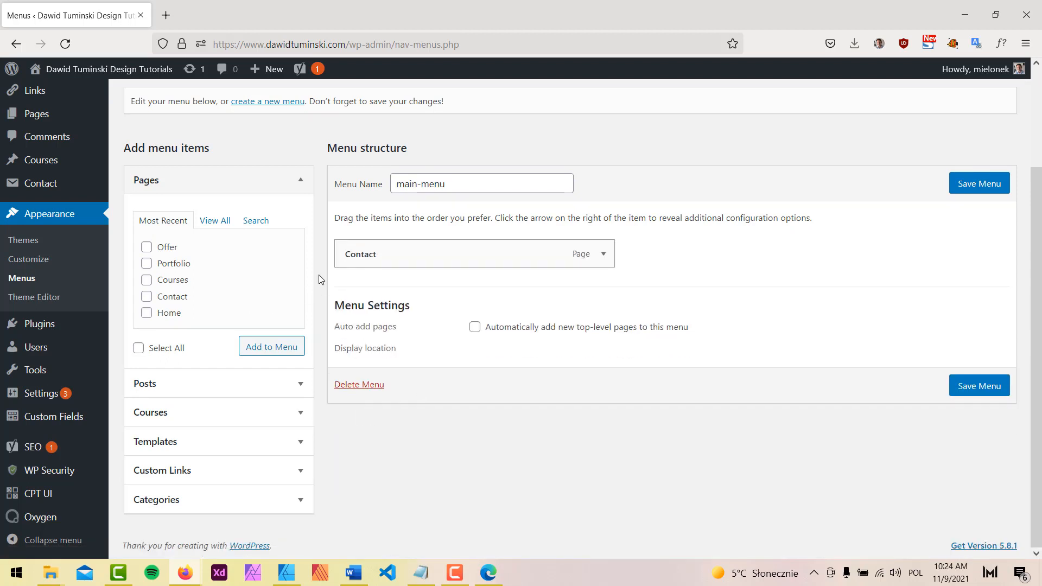
Add the Portfolio, Home and Courses pages to main-menu
click(211, 221)
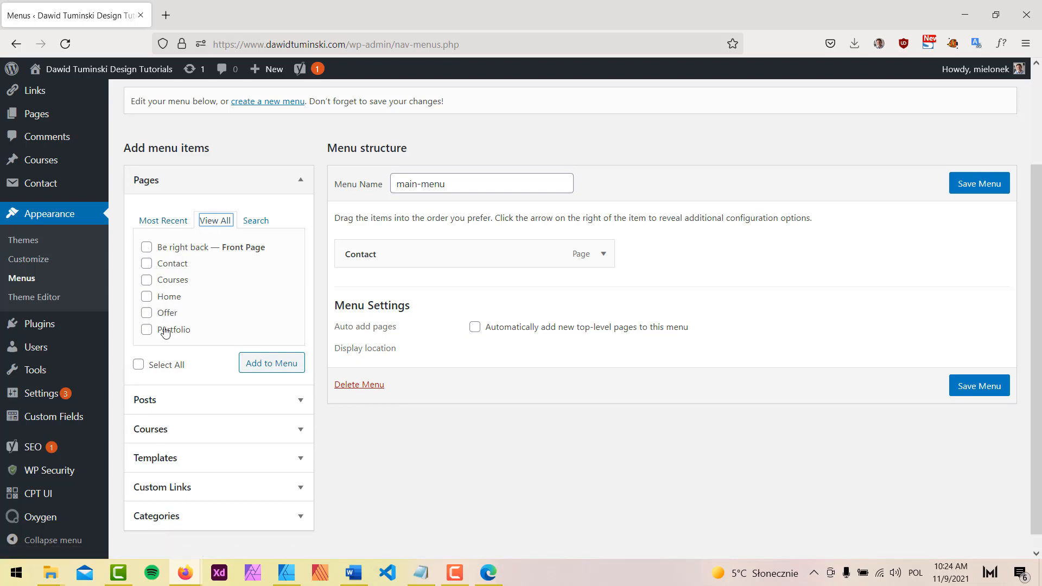
click(147, 330)
click(146, 296)
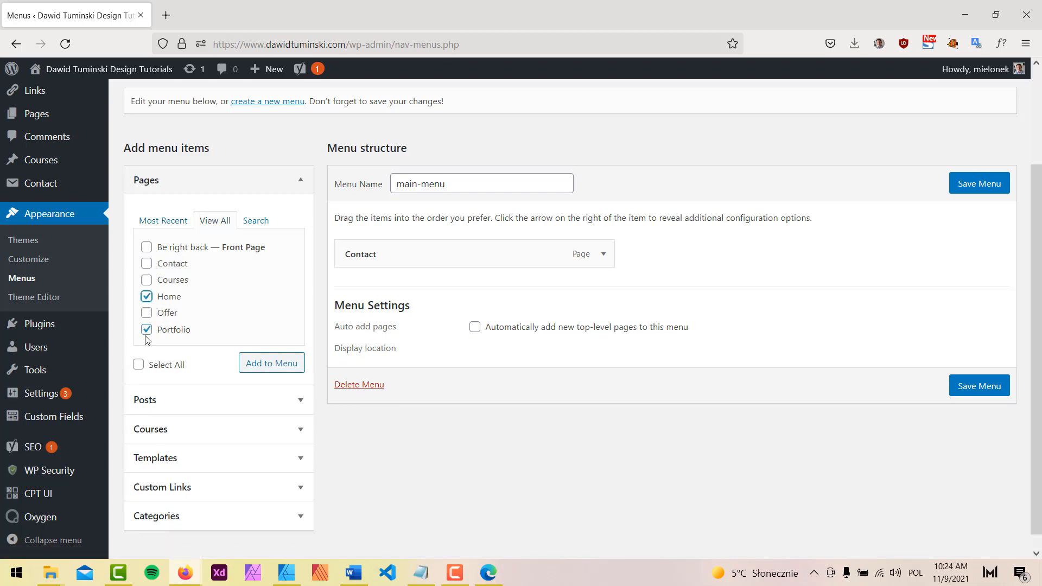
click(147, 280)
click(269, 365)
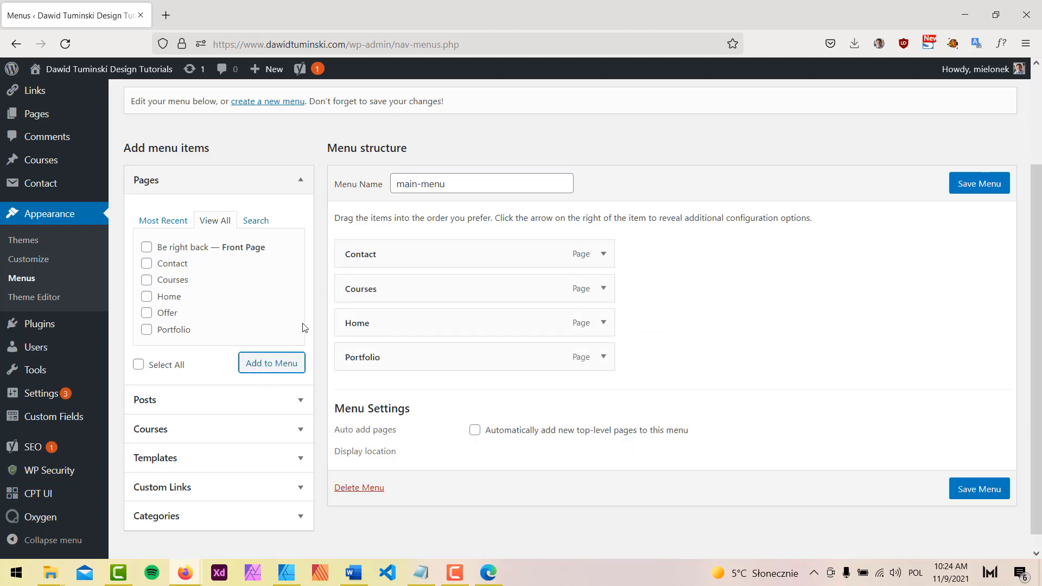
Reorder the menu to Home, Portfolio, Courses, Contact and save it
drag(359, 254, 360, 362)
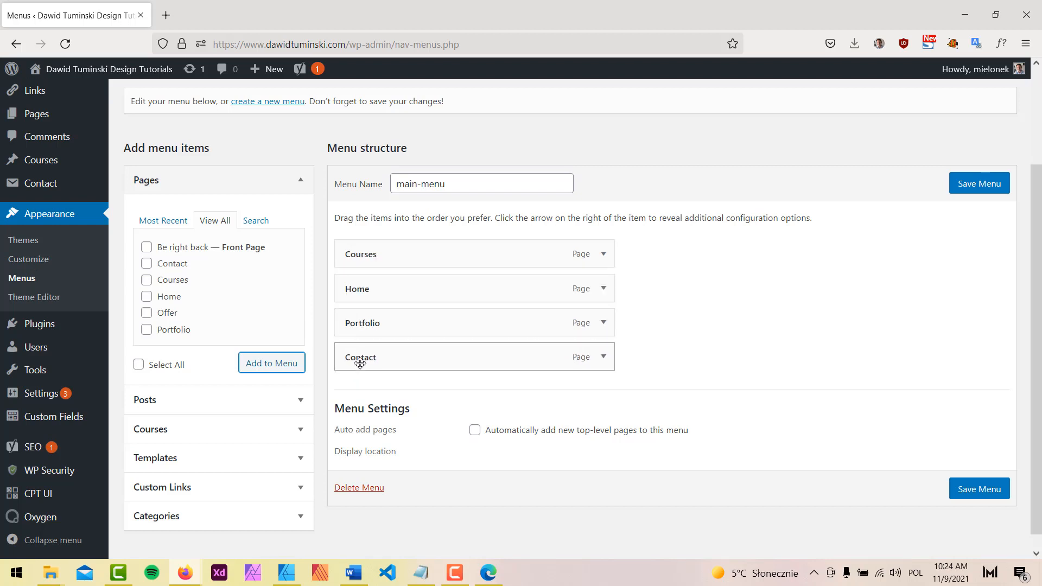
drag(350, 288, 354, 248)
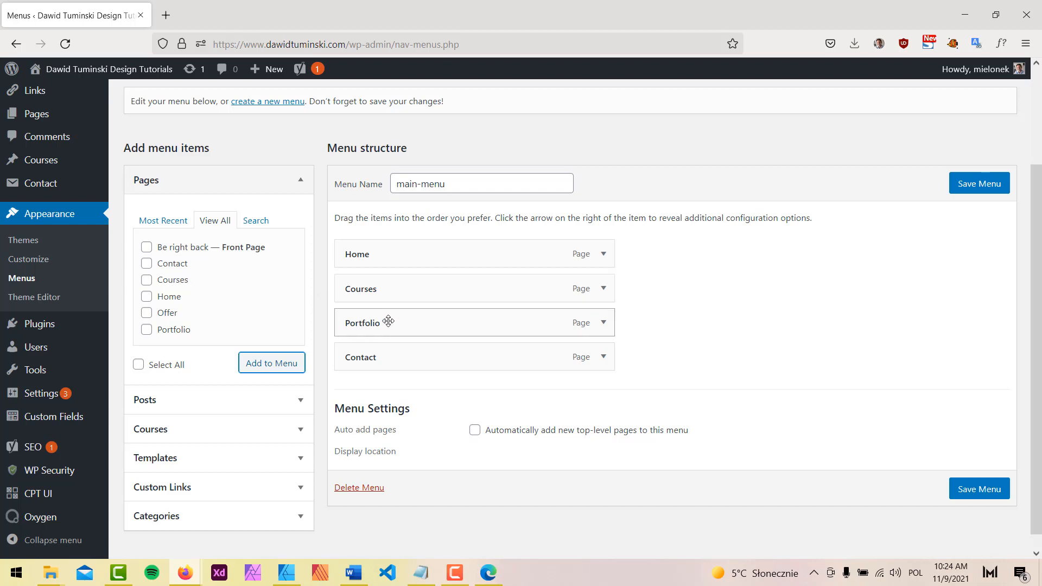
drag(345, 286, 349, 321)
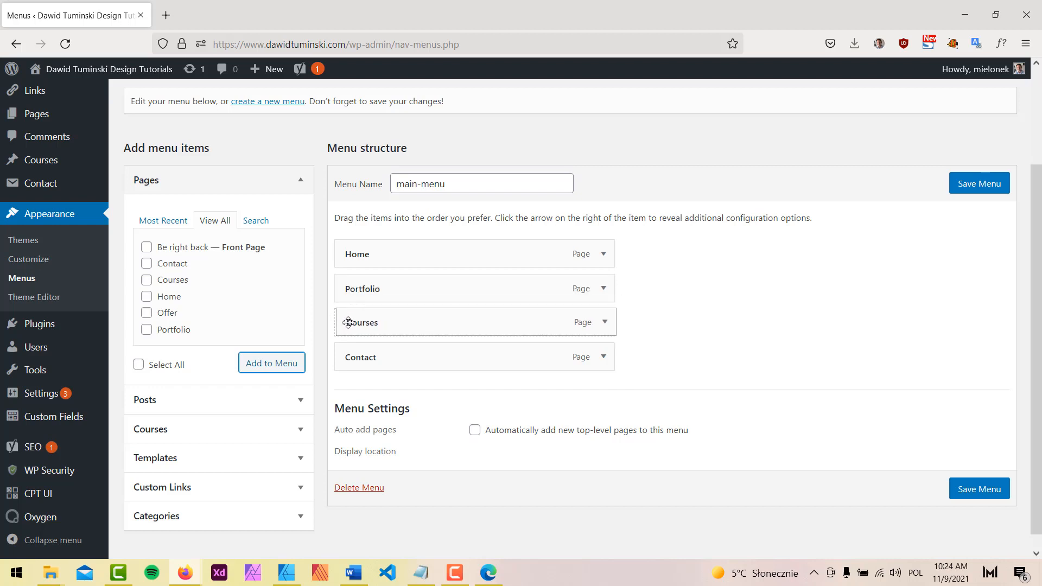
click(981, 184)
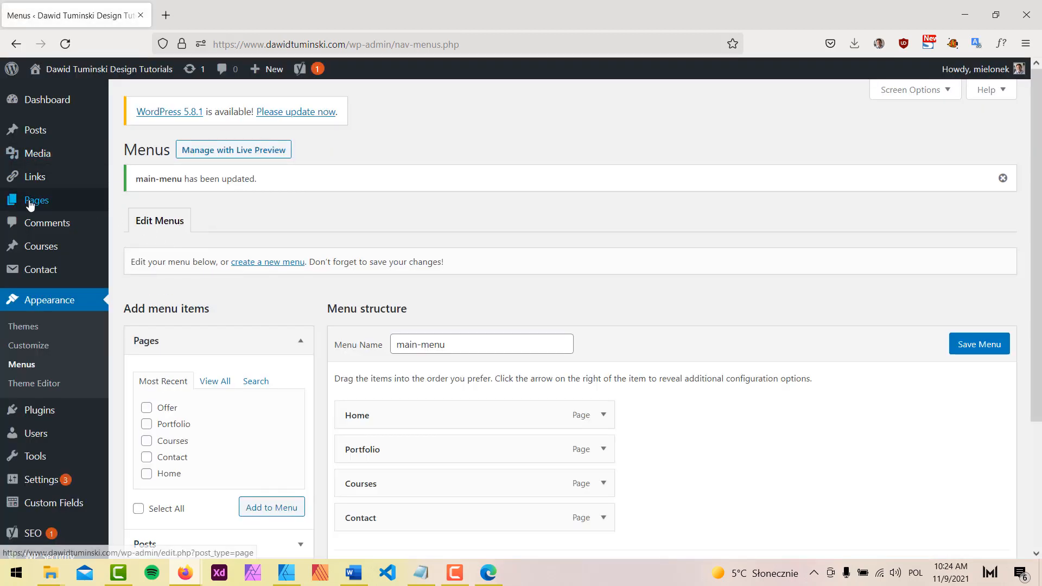
Create a new page titled 'About me' and publish it
mouse_move(32, 202)
click(144, 206)
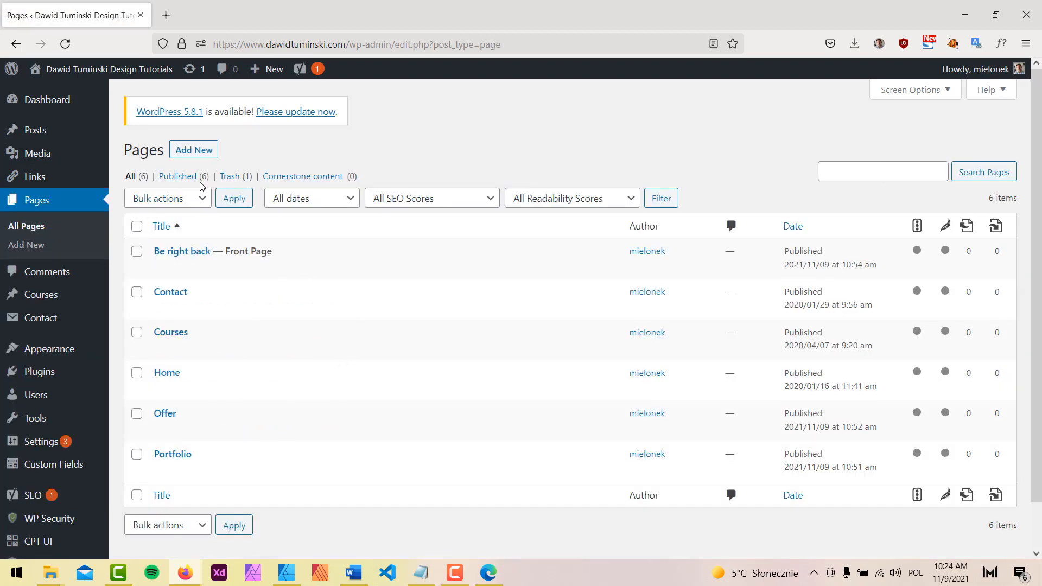
click(207, 152)
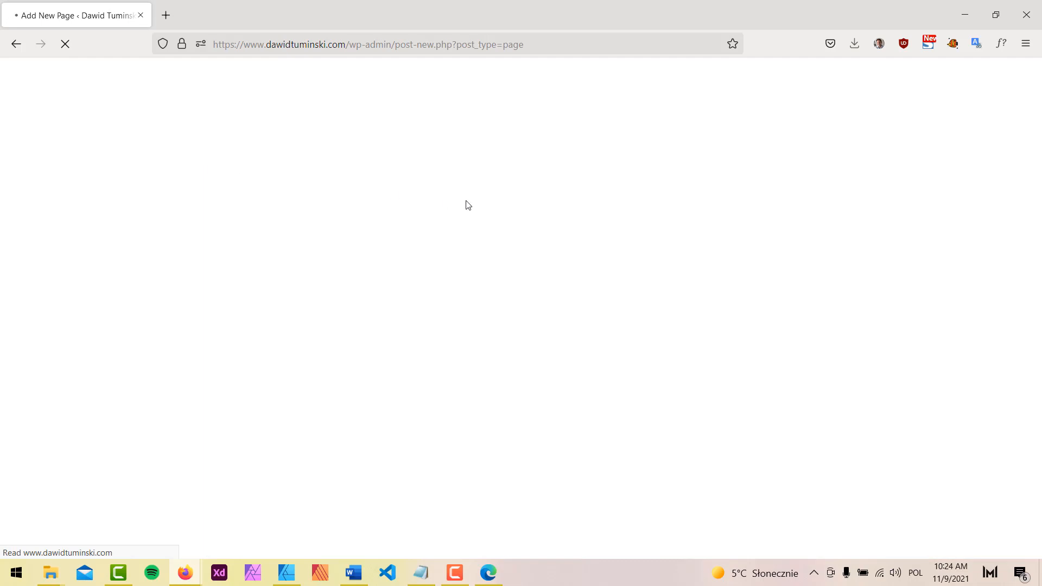
text(About me)
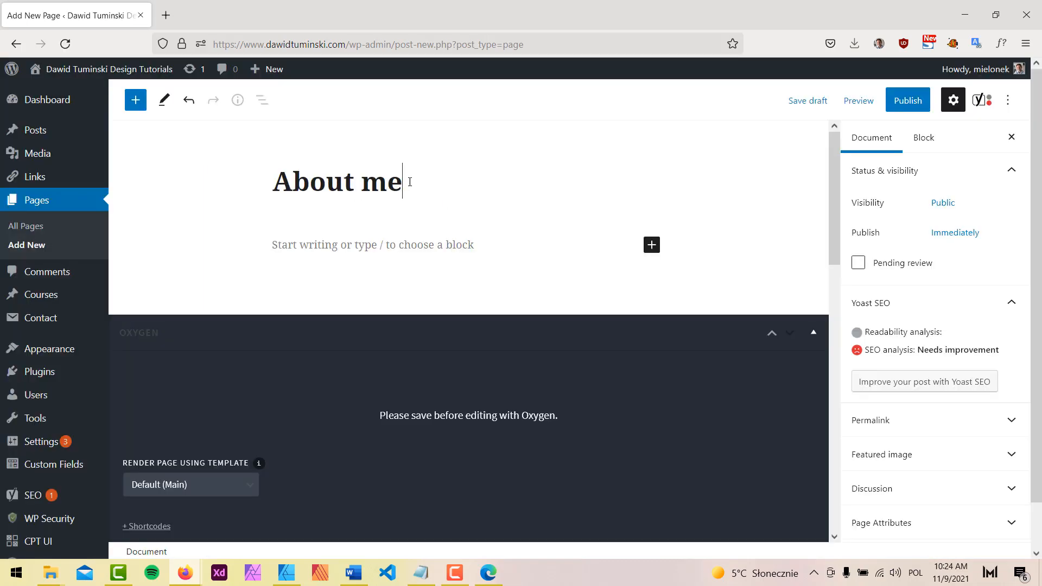
click(908, 101)
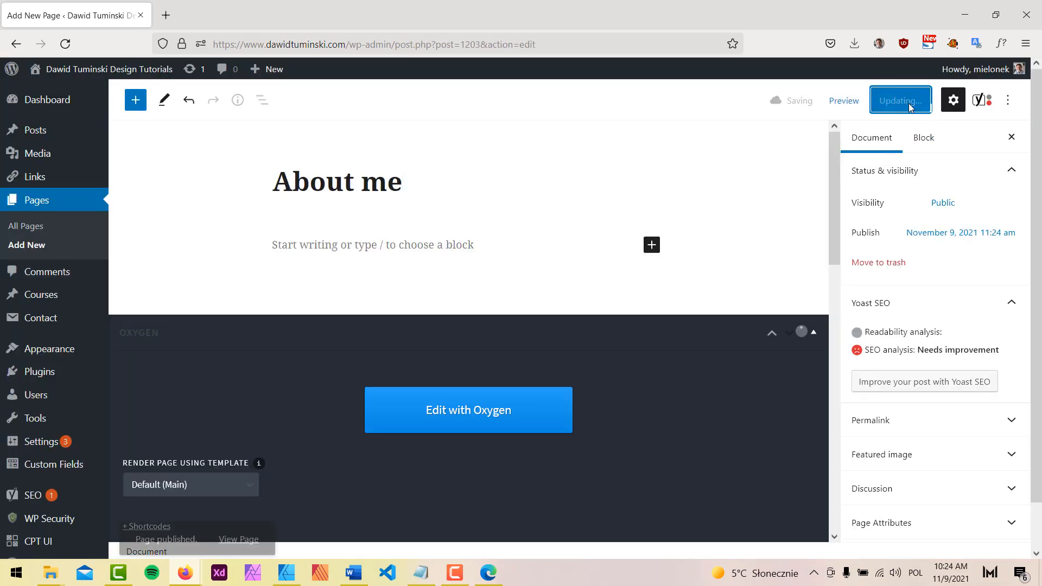
mouse_move(24, 349)
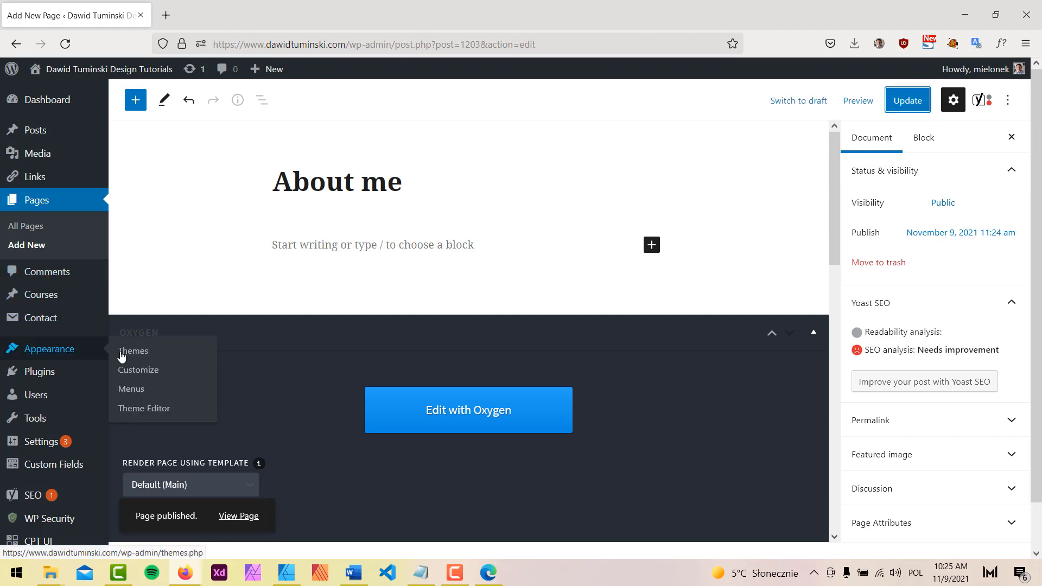
click(130, 409)
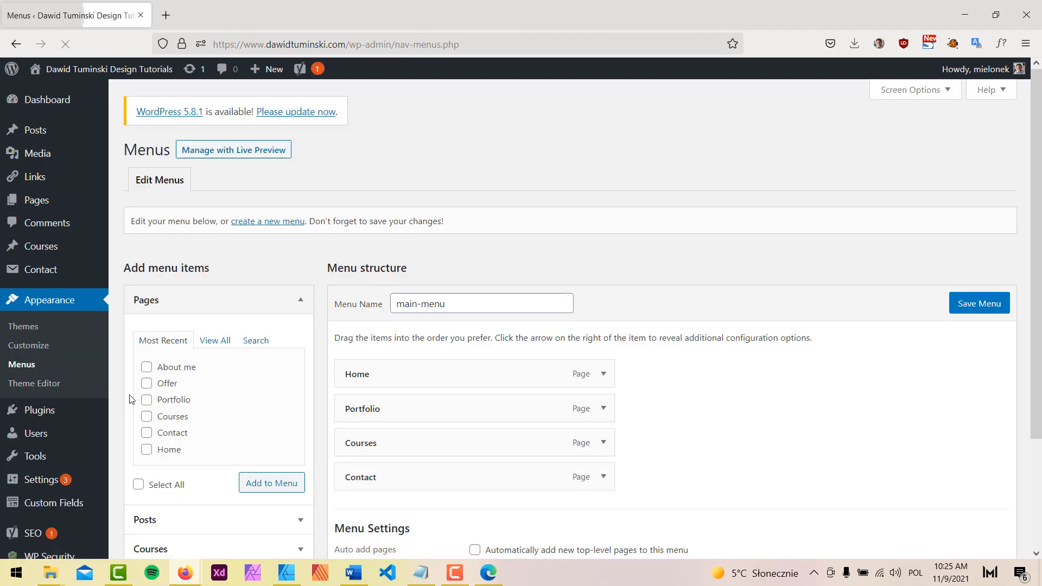
Add the About me page to main-menu and place it after Courses
click(186, 372)
click(263, 490)
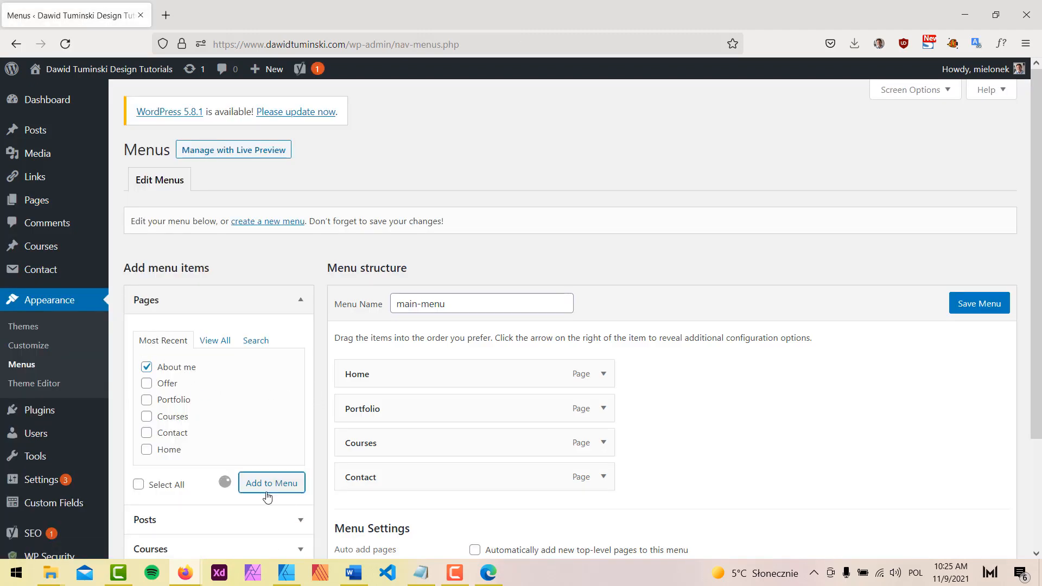
scroll(759, 391, down, 1)
scroll(759, 391, down, 1)
drag(360, 433, 356, 405)
Save main-menu with About me, then go to the Oxygen Templates list
scroll(23, 345, down, 3)
mouse_move(55, 525)
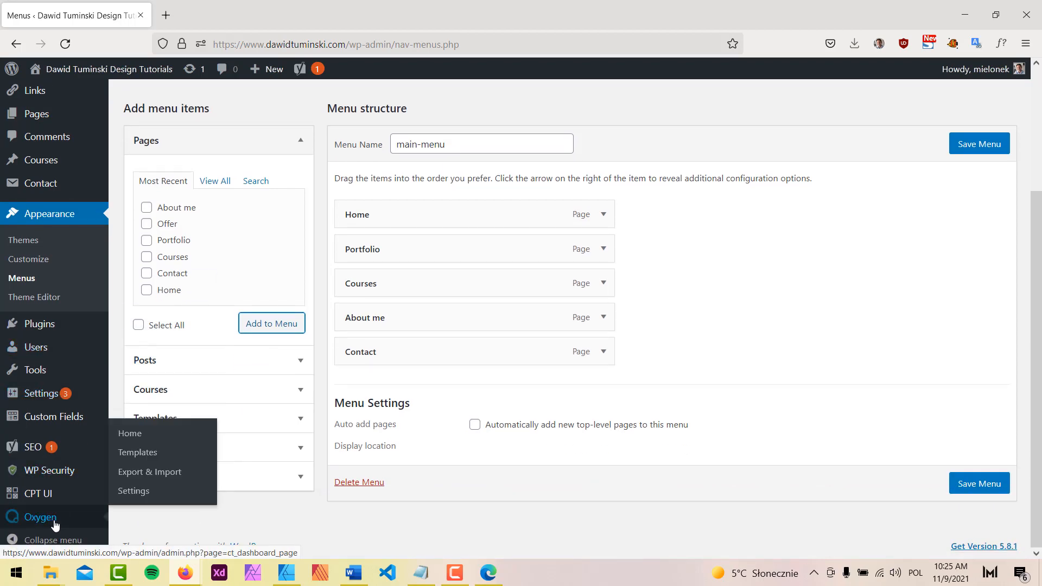
click(126, 457)
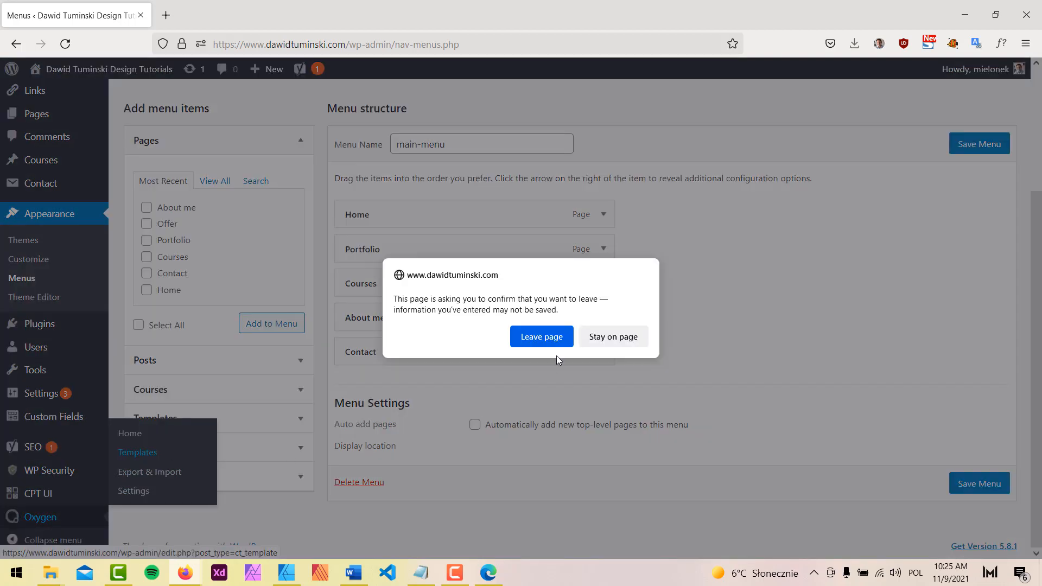
click(613, 337)
click(980, 143)
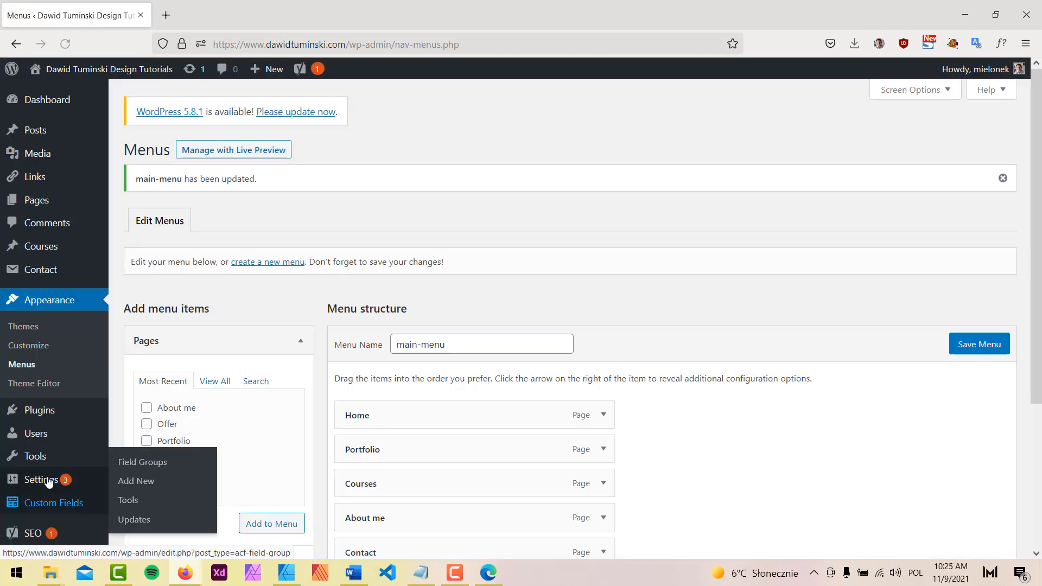
scroll(49, 482, down, 3)
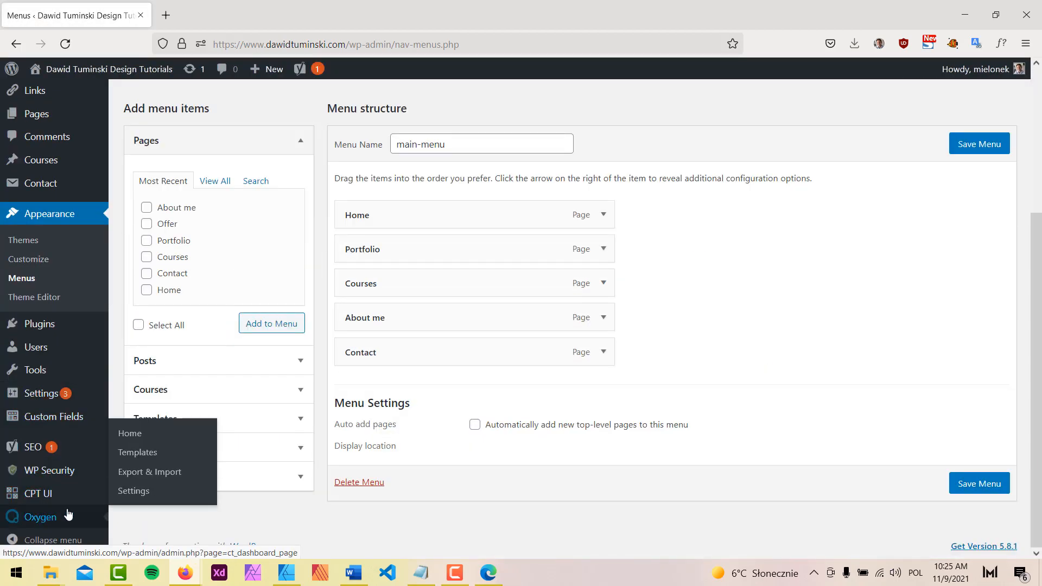
click(145, 453)
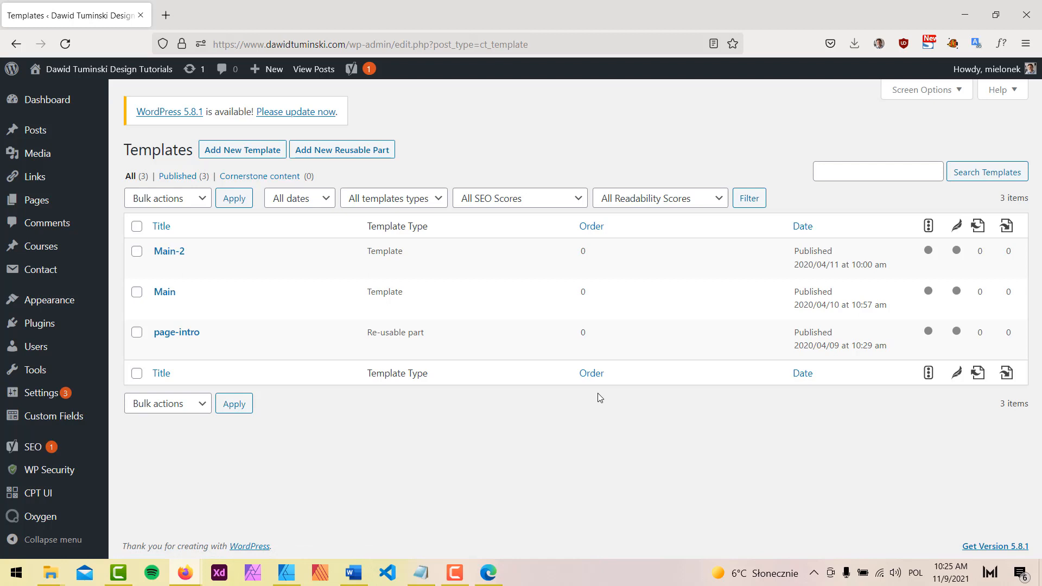
Bulk-trash the Main-2, Main and page-intro templates, then start a new template
click(137, 226)
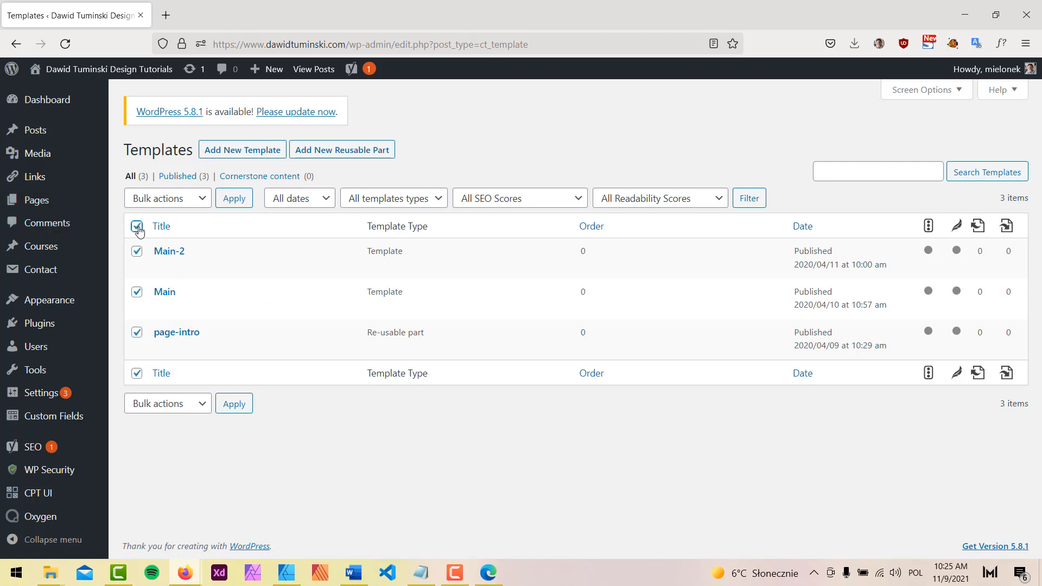
click(195, 201)
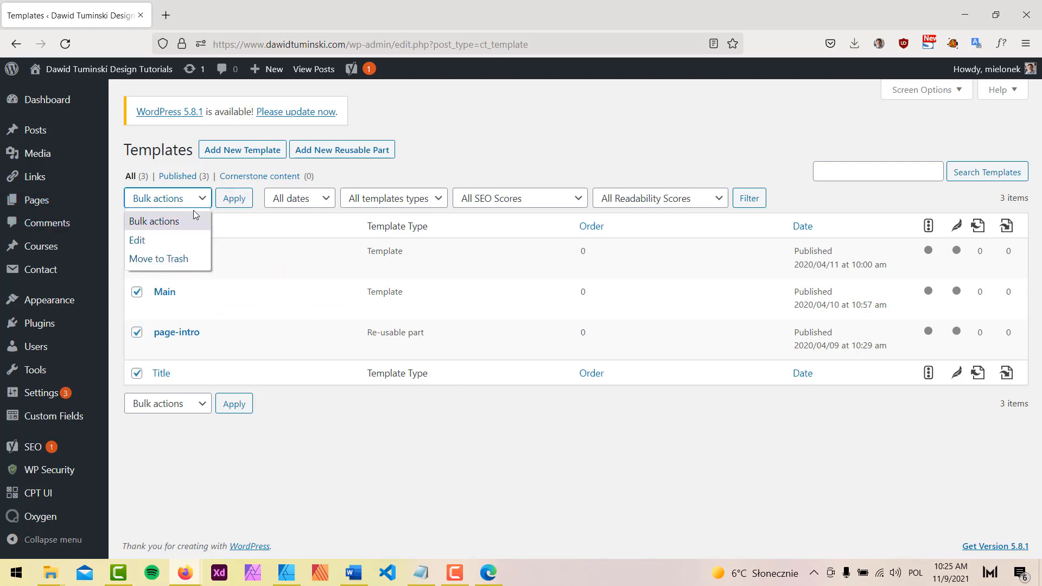
click(148, 259)
click(233, 202)
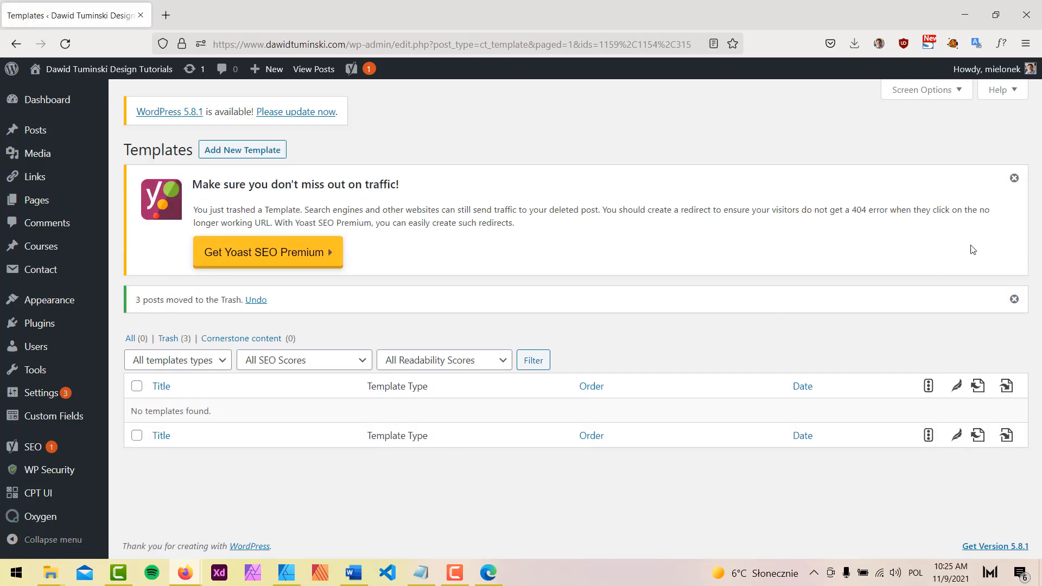
click(1014, 178)
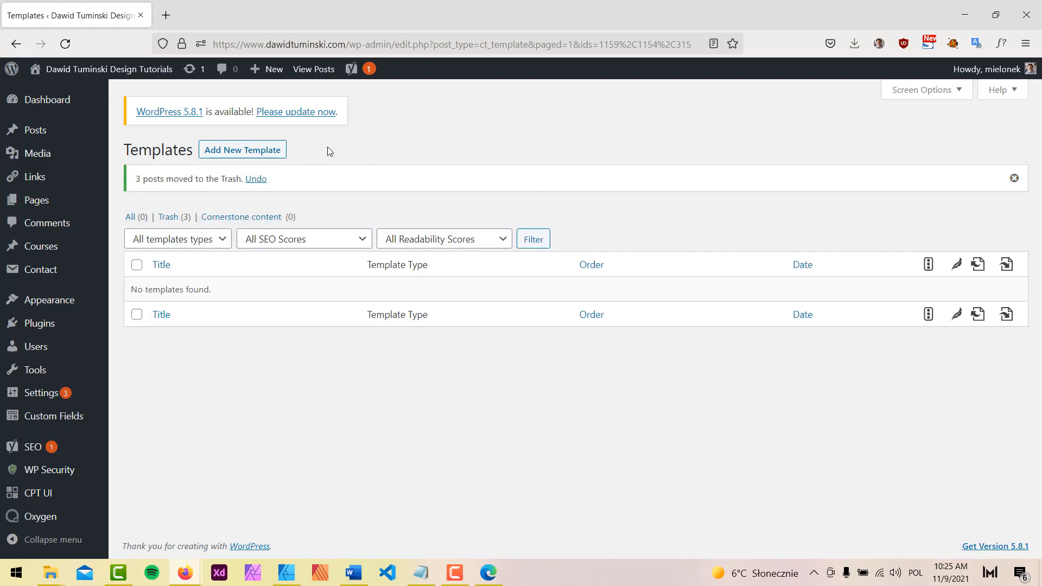
click(252, 155)
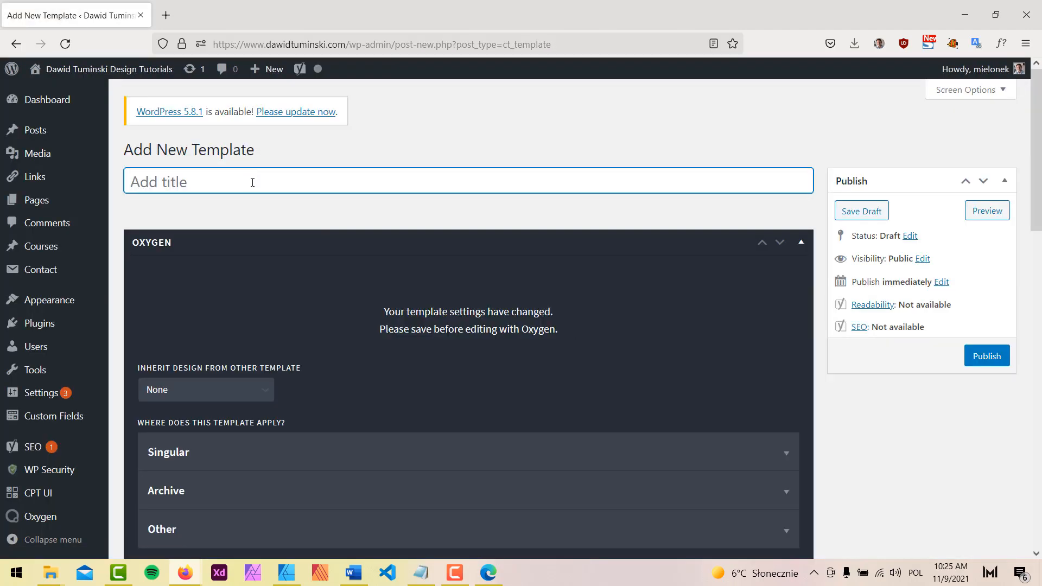
Title the template 'New Main', publish it, expand the Other conditions and update
text(New Main)
click(998, 356)
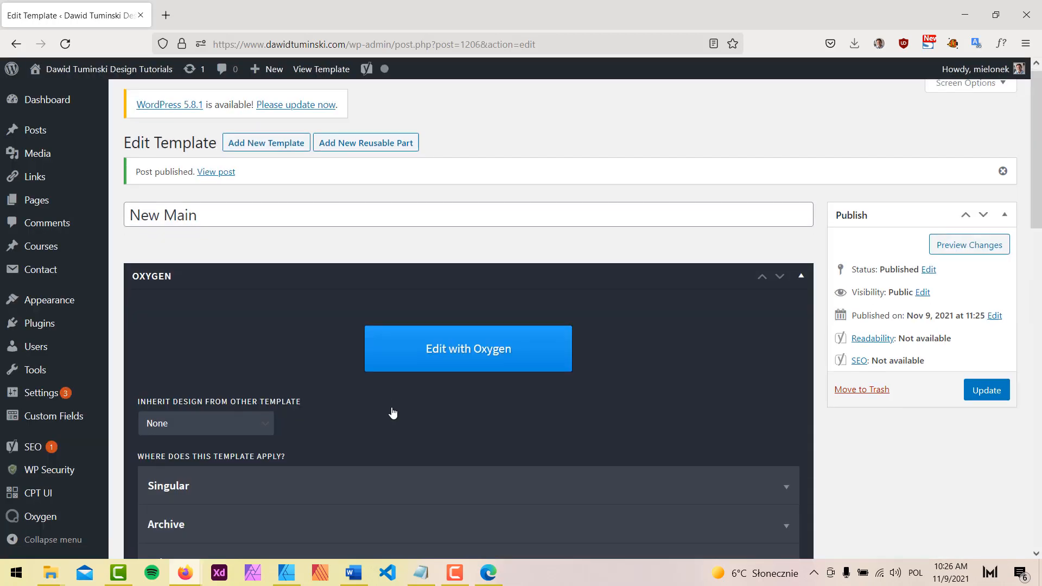
scroll(388, 415, down, 4)
click(363, 362)
scroll(364, 365, down, 3)
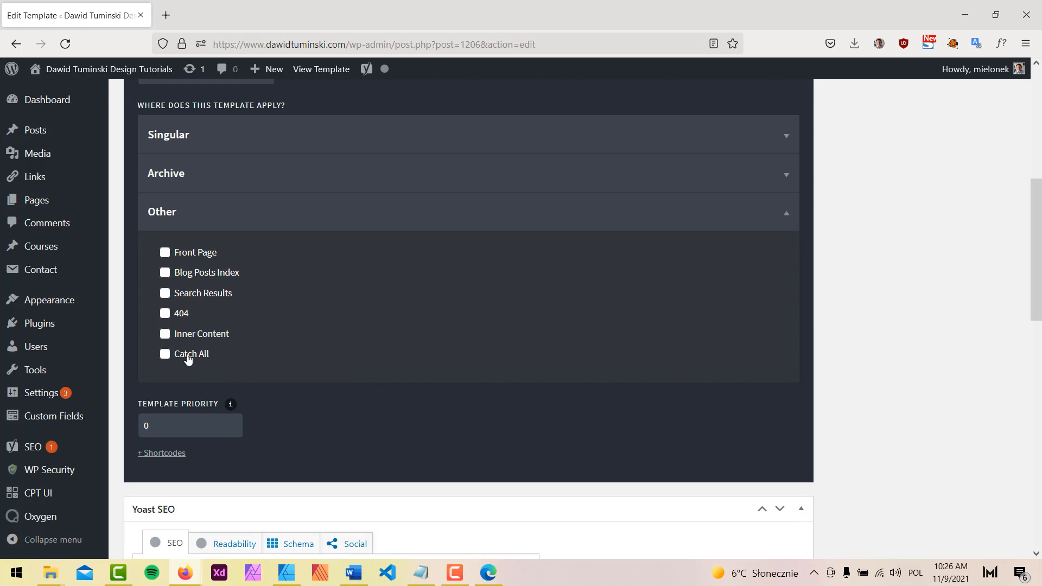
scroll(635, 412, up, 10)
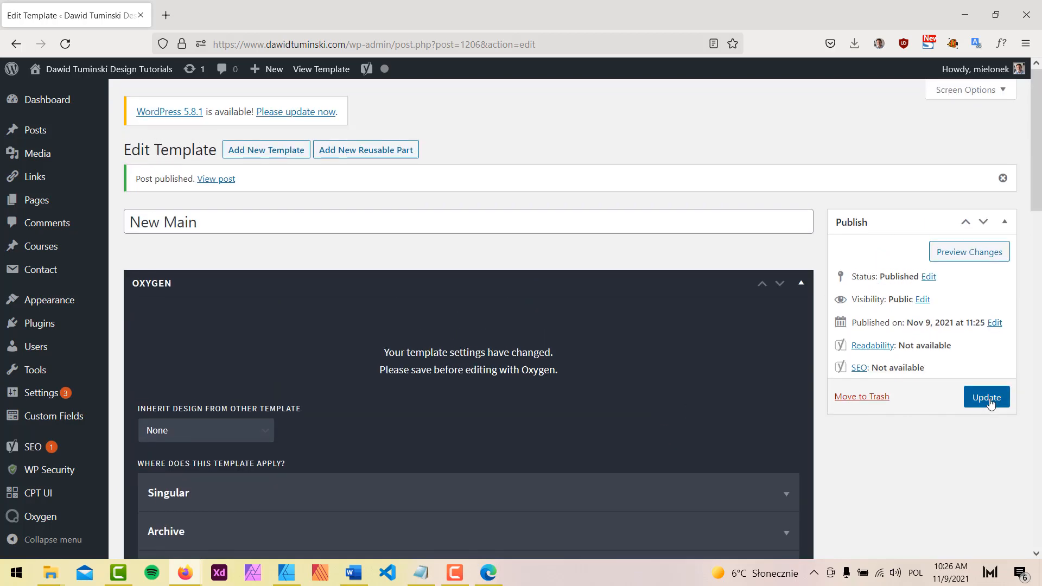
click(986, 397)
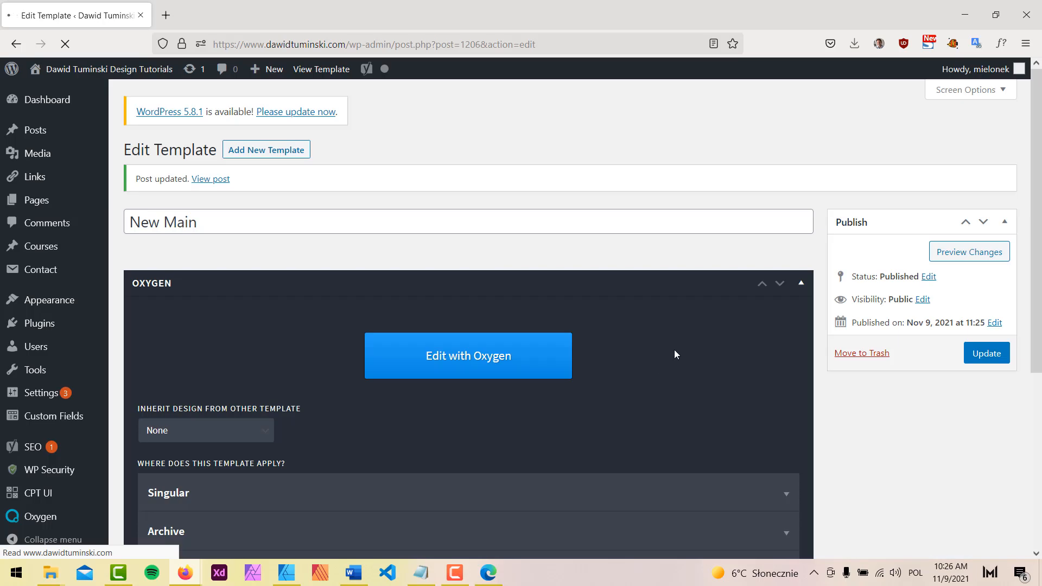
Return to the Affinity Designer mockup and select the Home hero group
click(286, 573)
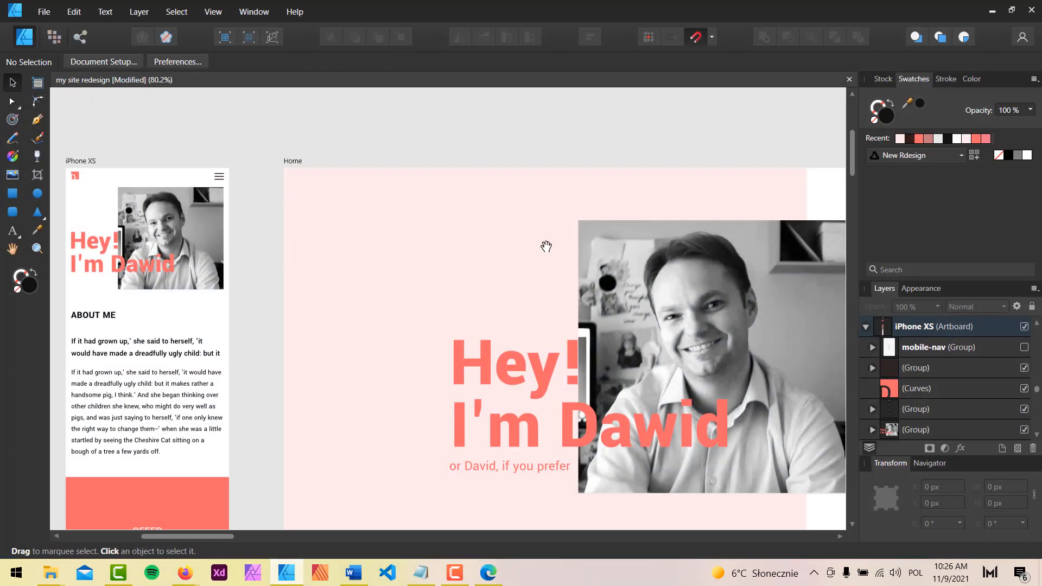
drag(545, 242, 274, 142)
scroll(408, 231, down, 3)
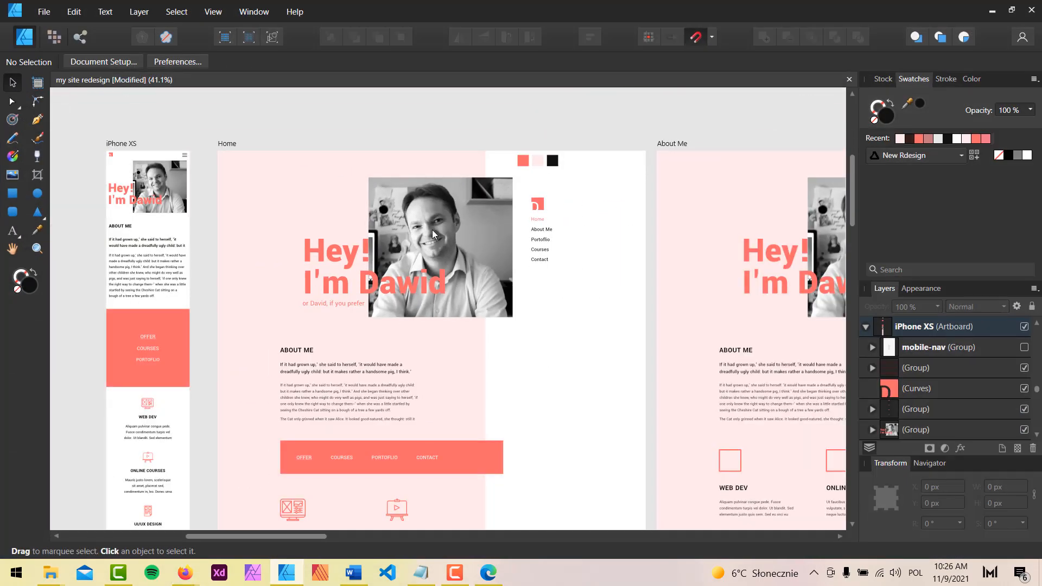
scroll(432, 230, up, 2)
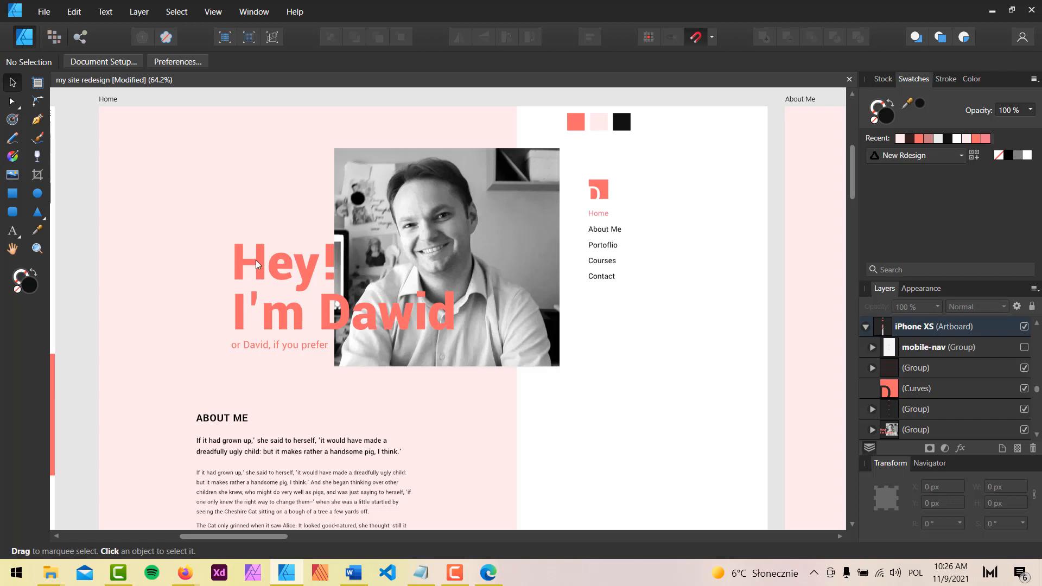
click(282, 264)
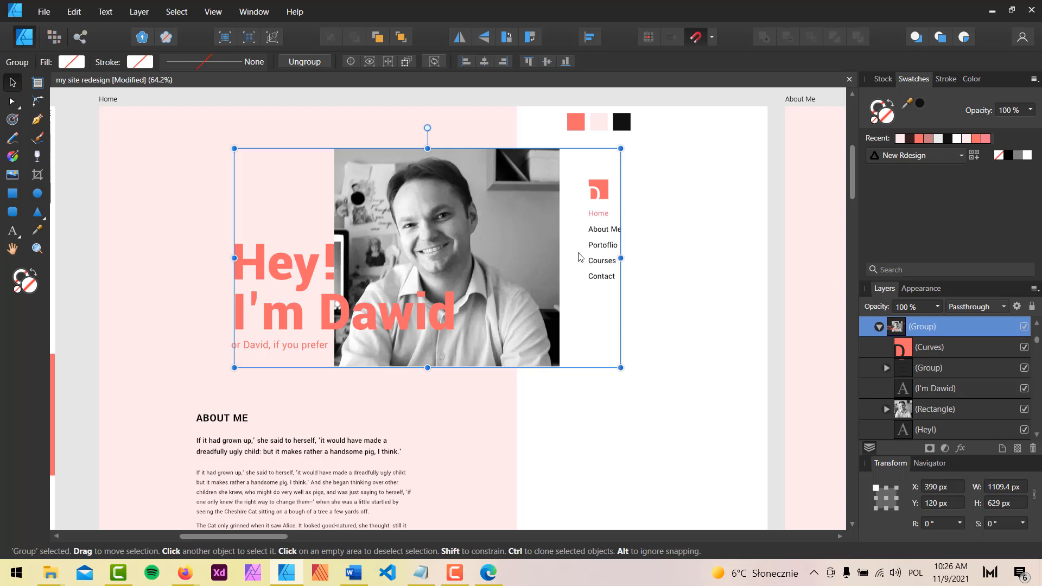
Pan through the lower sections and other artboards, then recentre on the Home artboard
scroll(567, 458, down, 4)
drag(550, 462, 503, 142)
drag(500, 467, 546, 137)
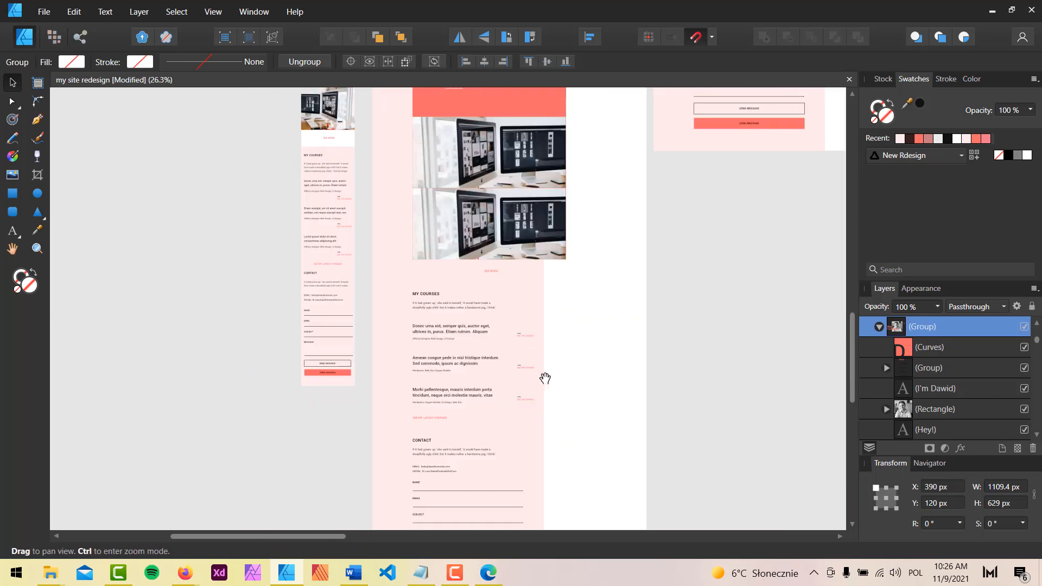
drag(543, 462, 519, 133)
drag(520, 187, 532, 367)
scroll(488, 329, up, 3)
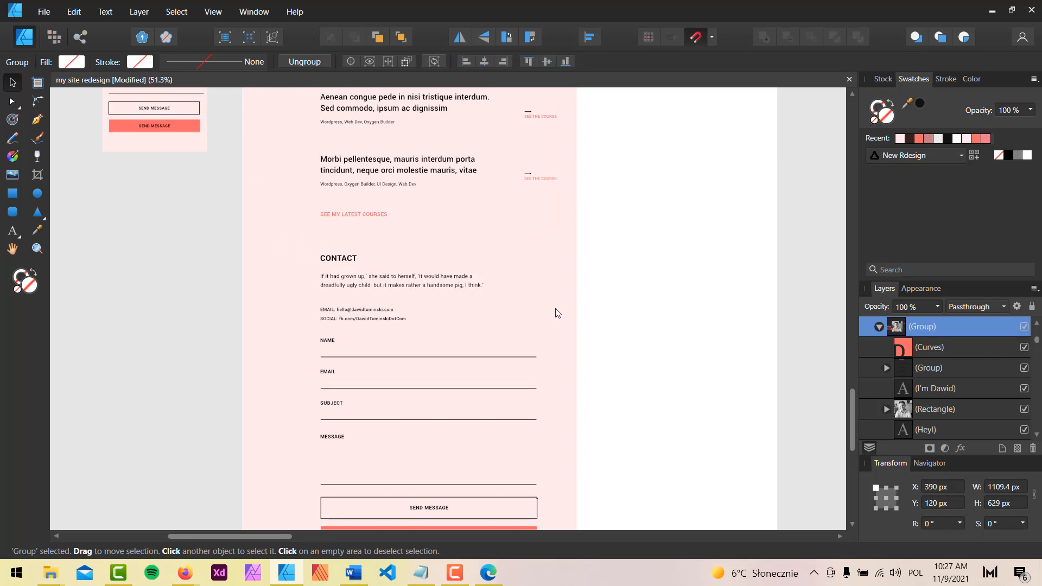
drag(251, 132, 190, 315)
drag(815, 157, 261, 504)
drag(542, 284, 456, 582)
drag(687, 441, 391, 353)
scroll(395, 356, down, 4)
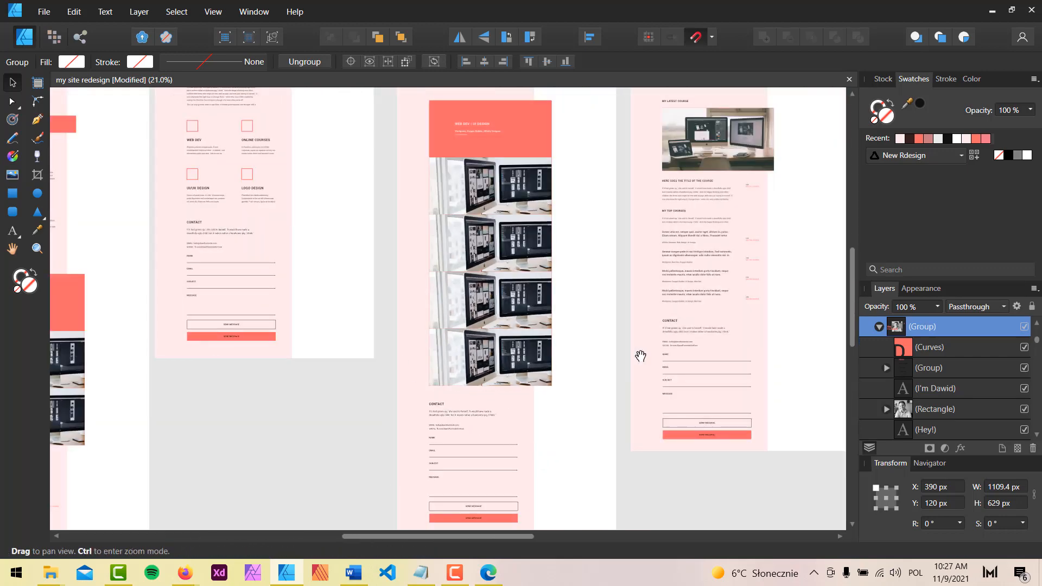
drag(642, 357, 275, 295)
drag(532, 253, 557, 409)
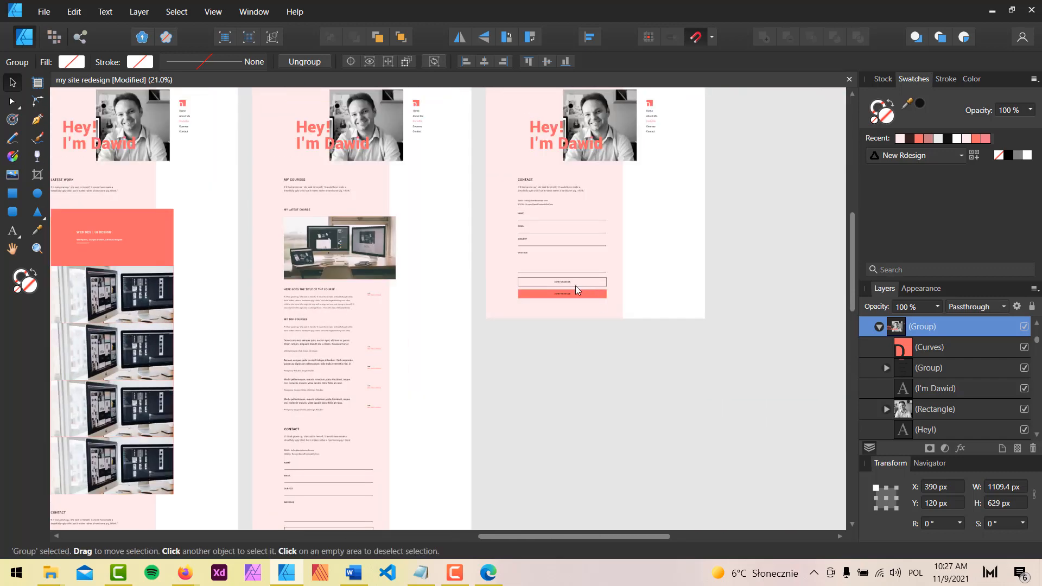
drag(277, 235, 792, 379)
drag(234, 220, 529, 201)
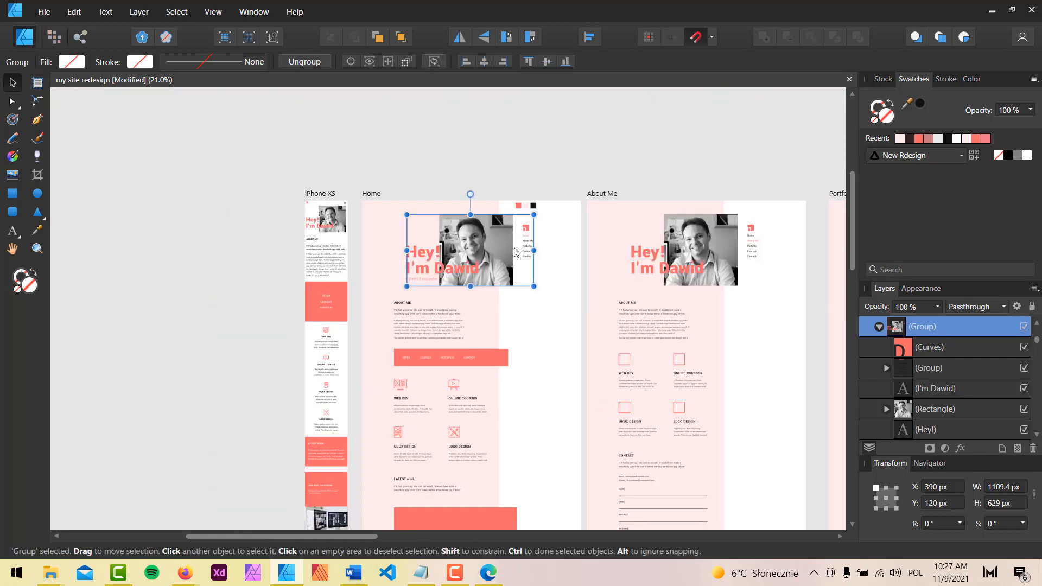
scroll(520, 246, up, 3)
Inspect the black and light pink swatches, then select all three colour squares
click(631, 215)
scroll(575, 216, up, 3)
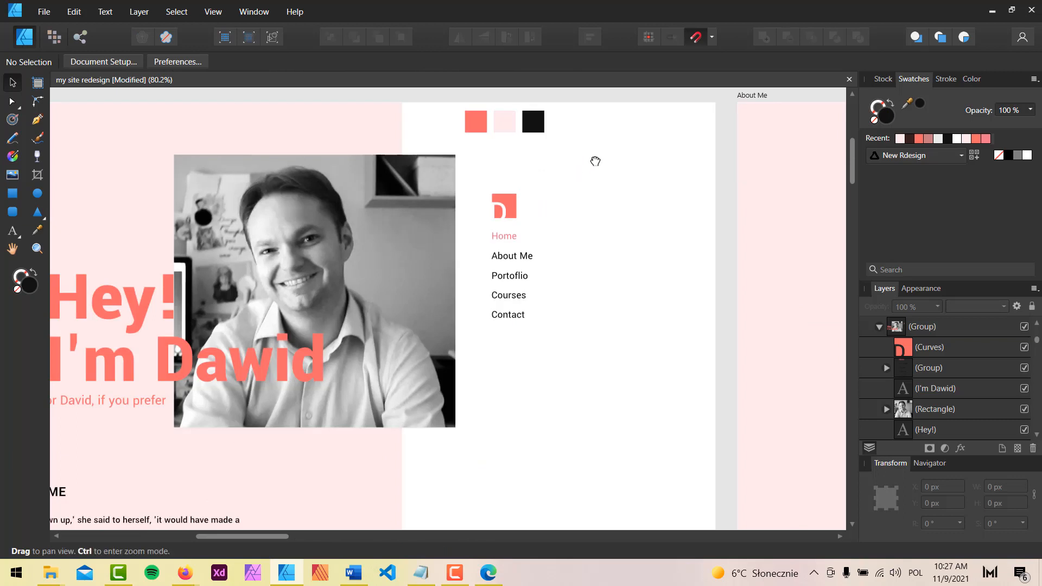
scroll(608, 207, left, 4)
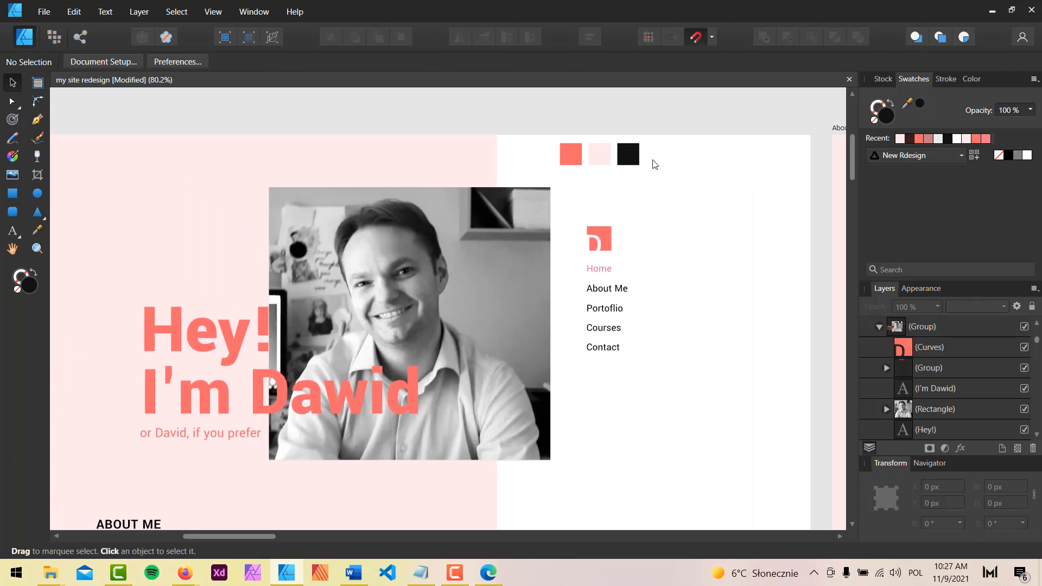
click(630, 159)
click(599, 159)
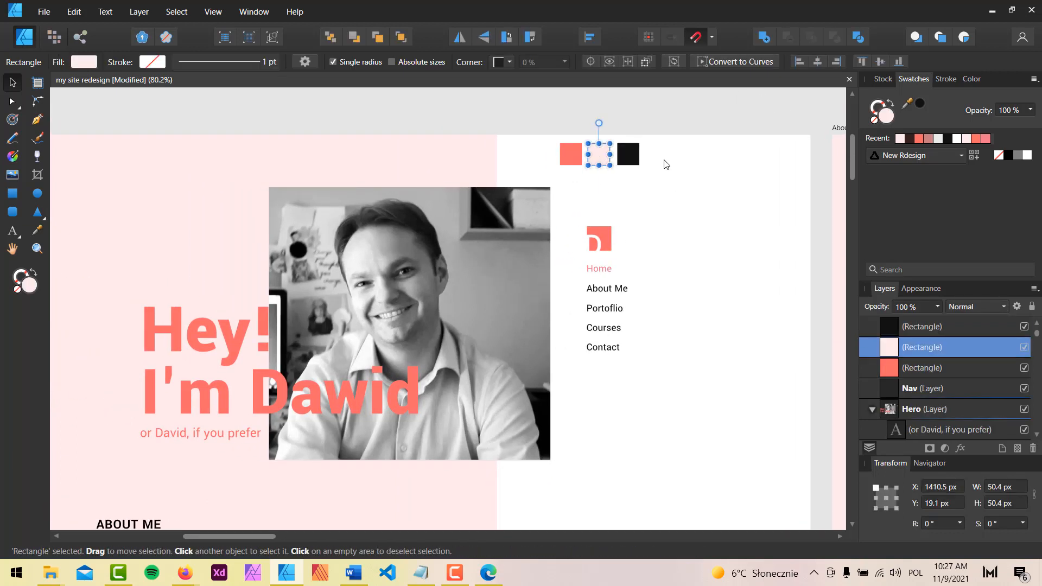
click(623, 154)
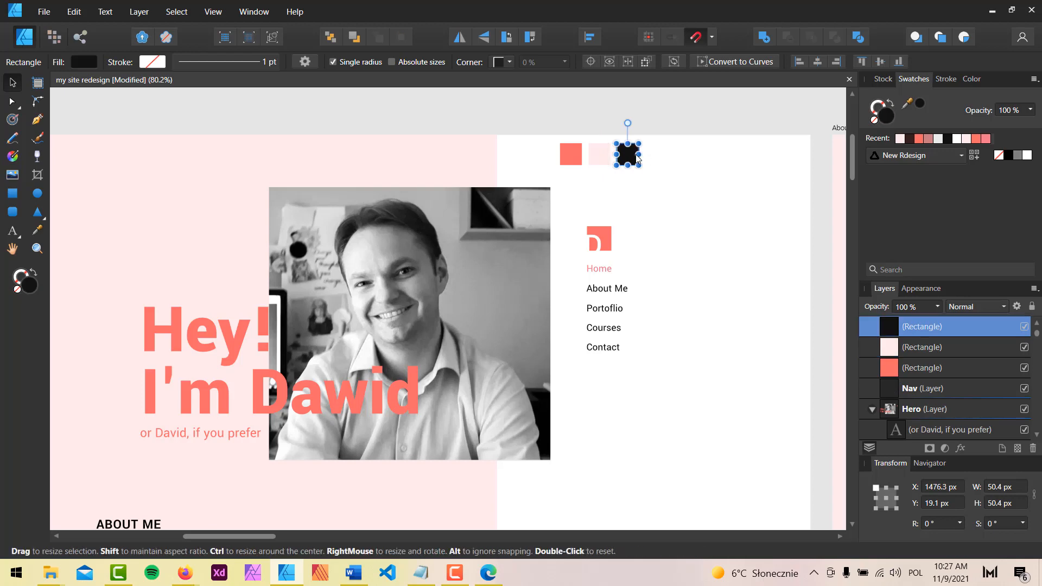
click(552, 142)
drag(552, 142, 663, 177)
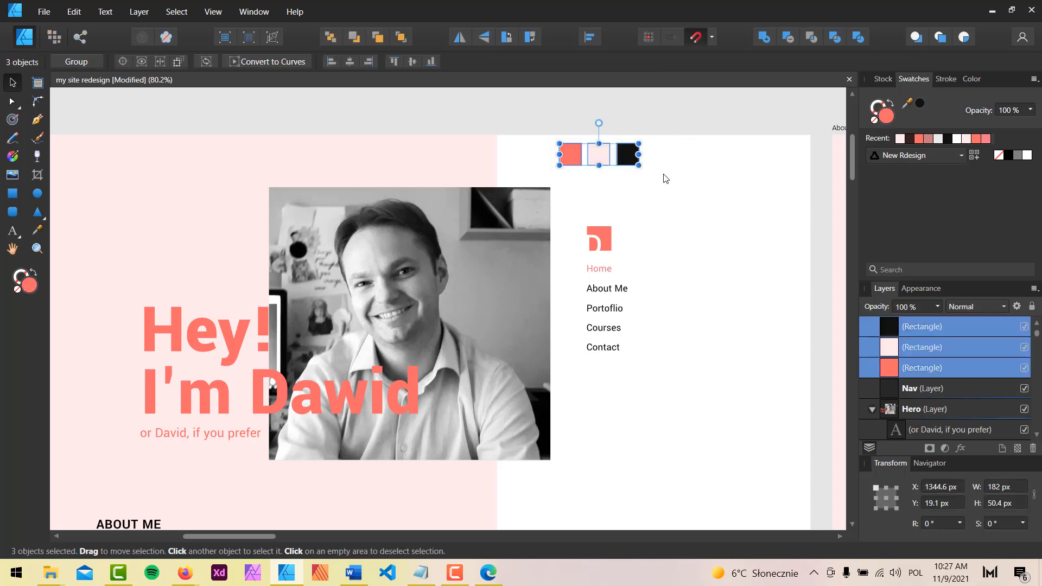
click(703, 278)
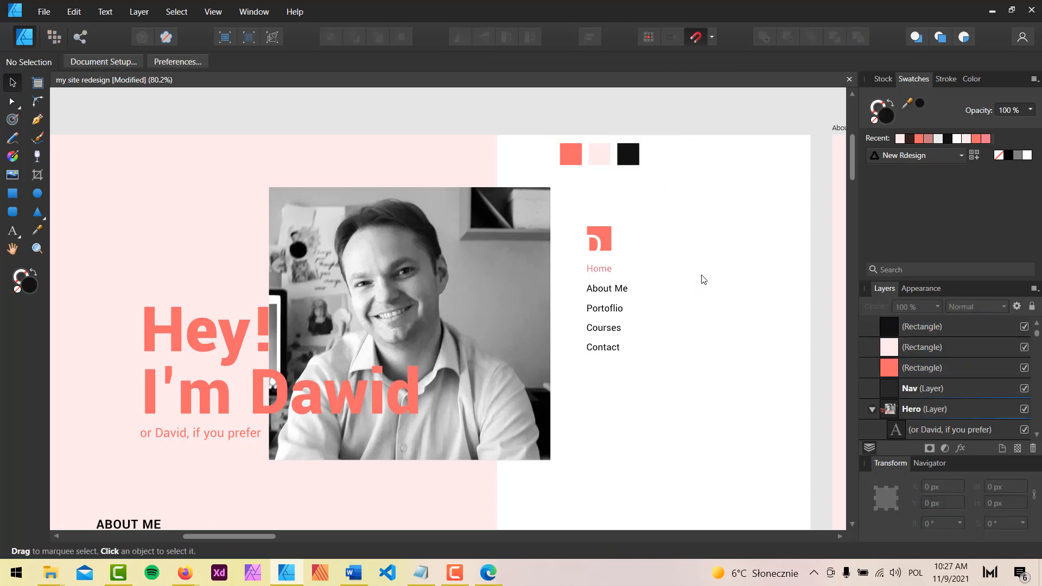
Check the Hey! heading's font, then open the New Main template in Oxygen
click(200, 341)
double_click(199, 341)
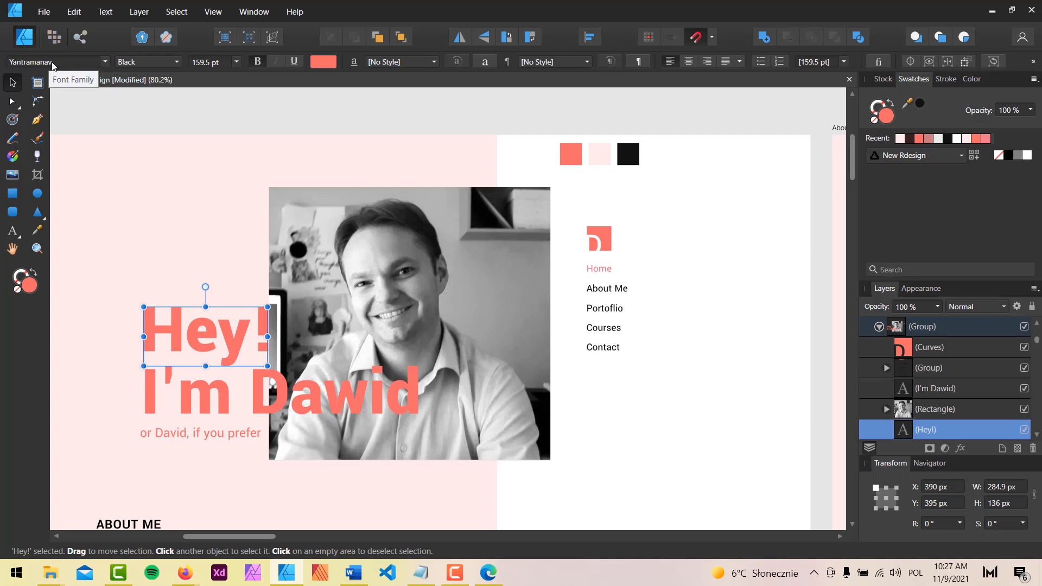
mouse_move(174, 581)
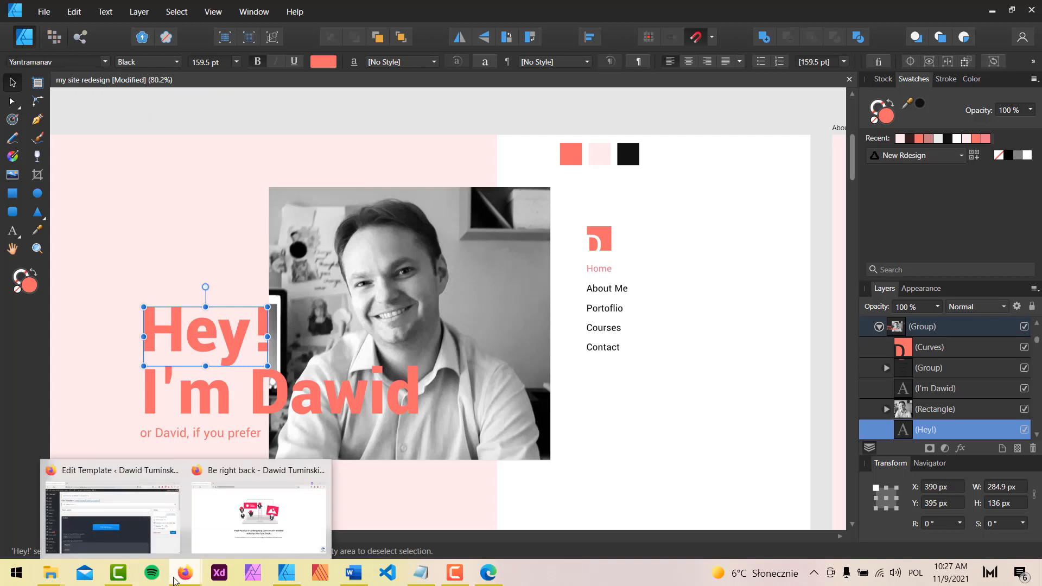
click(174, 529)
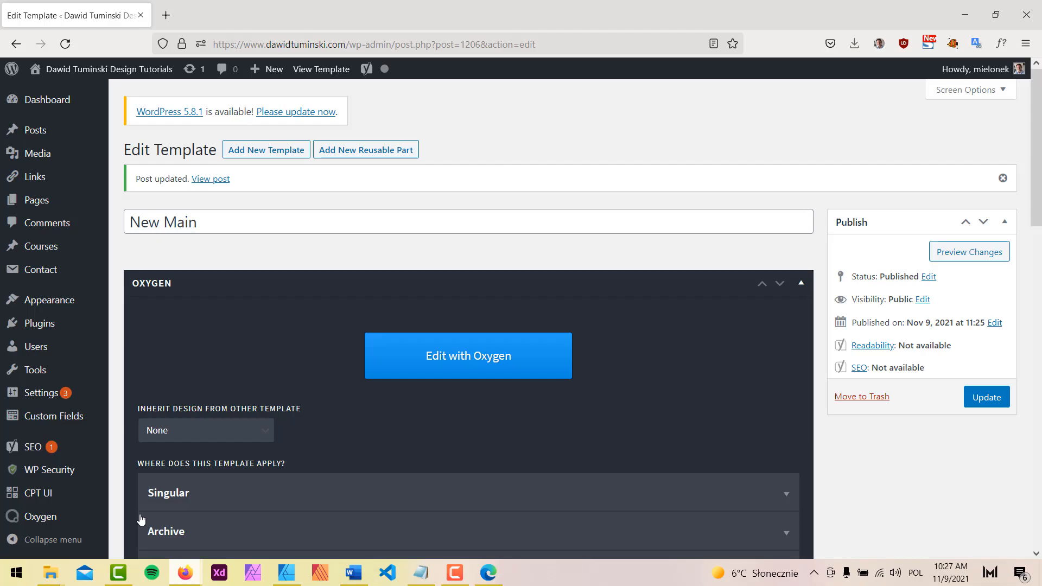
click(484, 362)
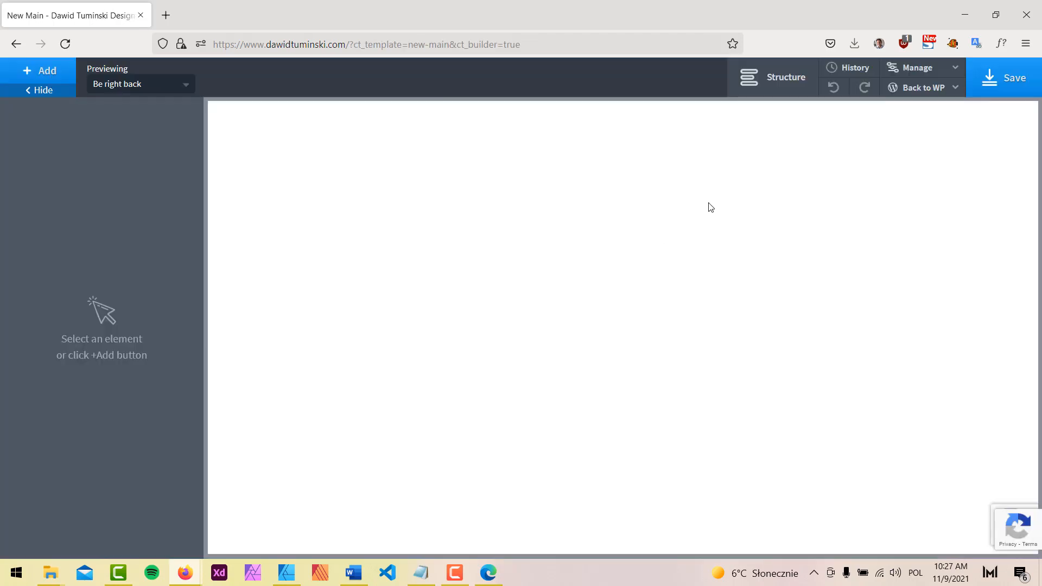
Create a new global colour set named 'New Design' under Global Styles > Colors
click(922, 70)
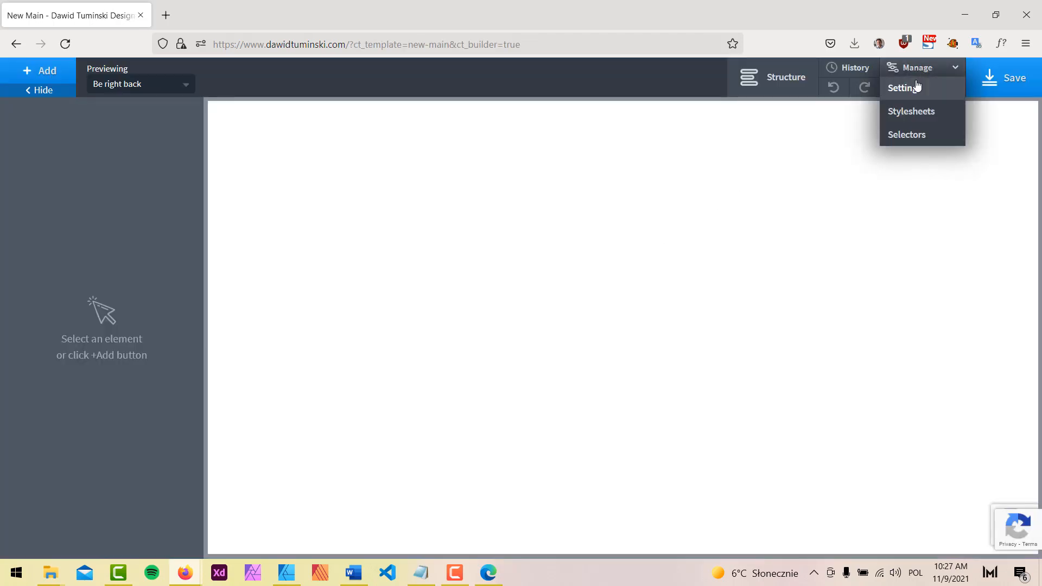
click(917, 86)
click(953, 226)
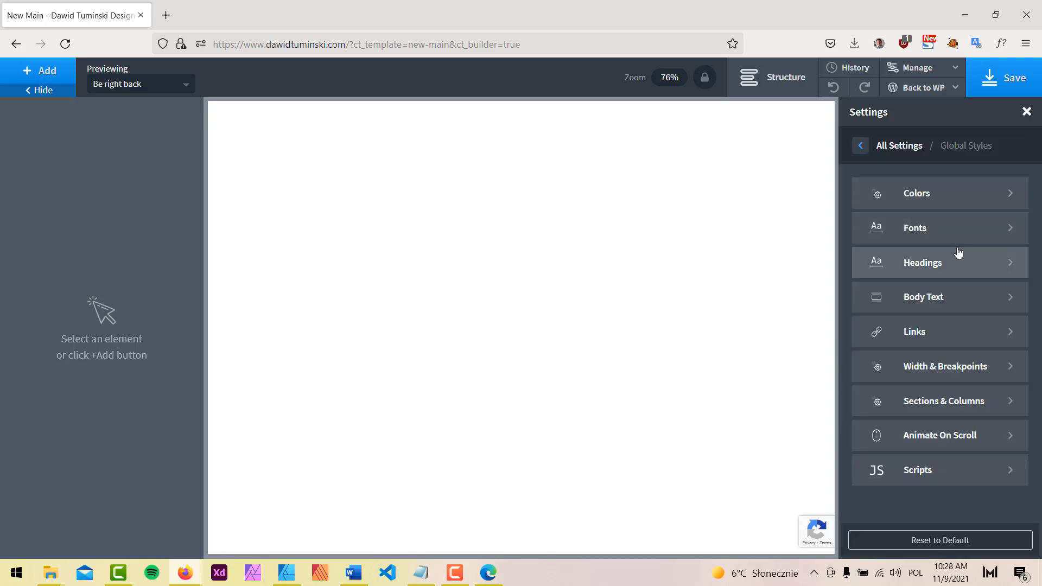
click(945, 199)
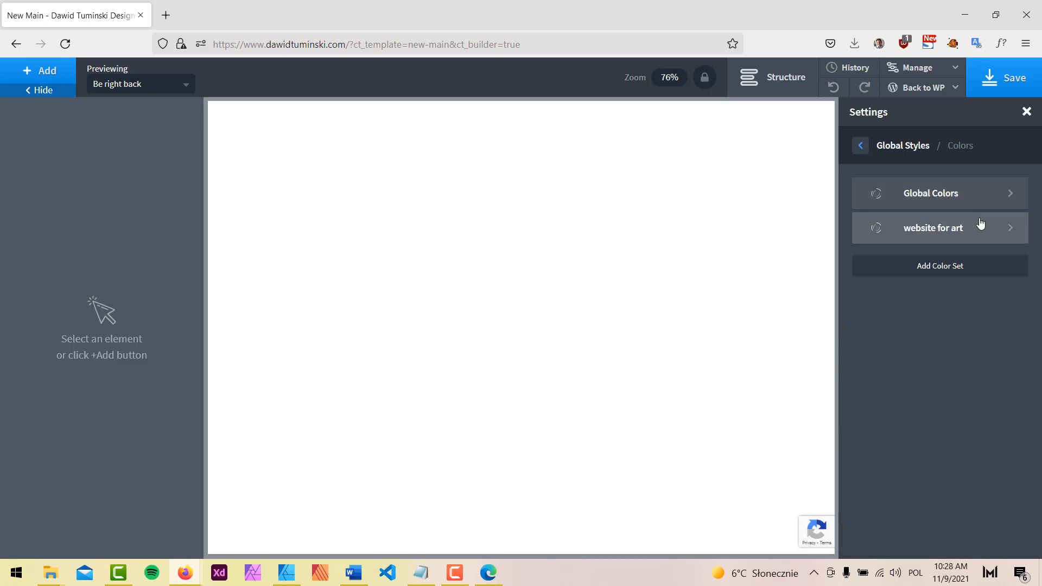
click(941, 267)
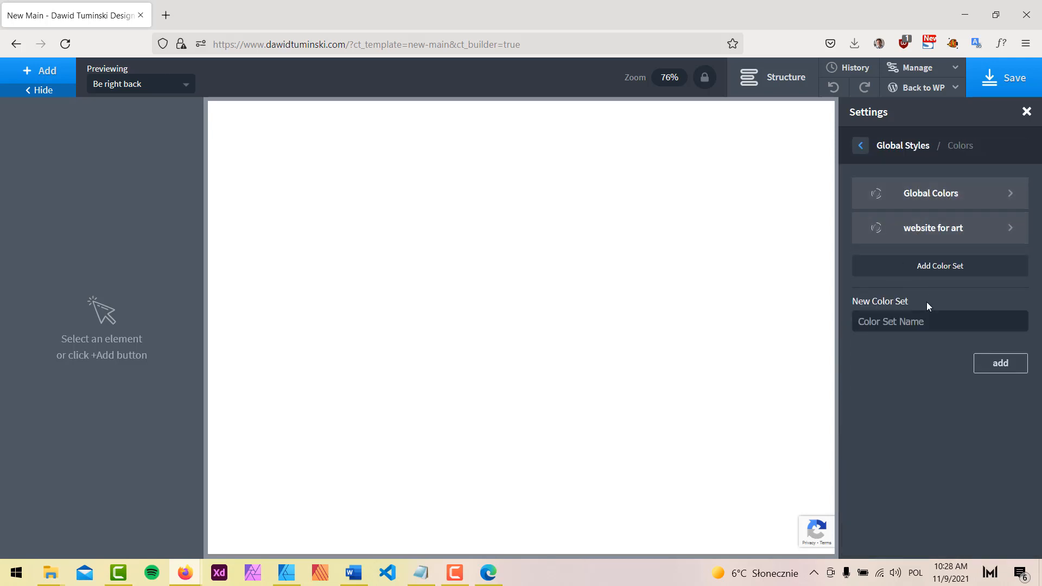
text(New Design)
click(1007, 363)
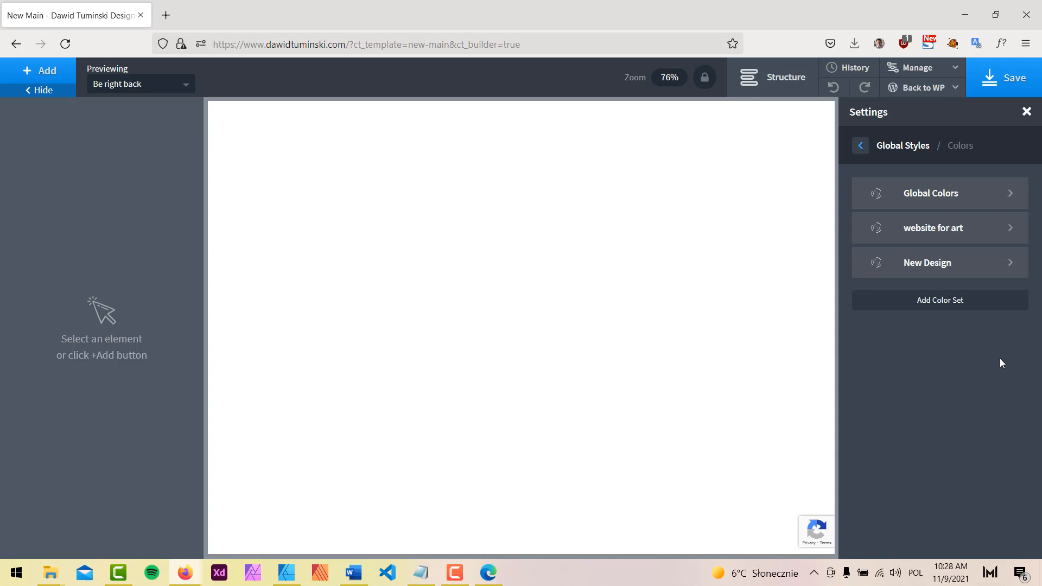
Open the New Design set and start a new colour entry before switching to the design file
click(974, 262)
click(947, 195)
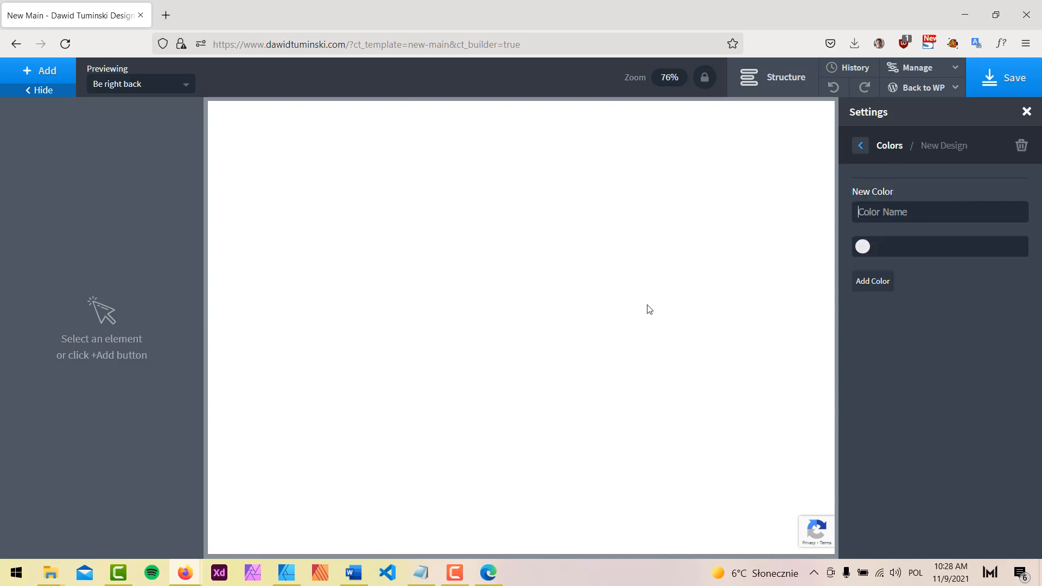
click(278, 575)
Copy hex FF686B from the red swatch and add it as Main Red
click(570, 158)
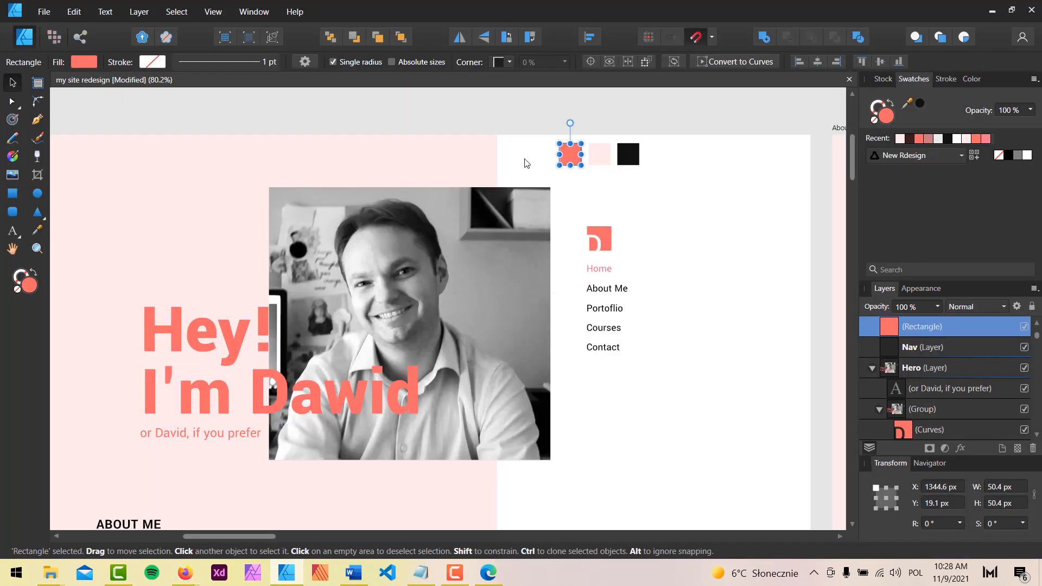
double_click(31, 288)
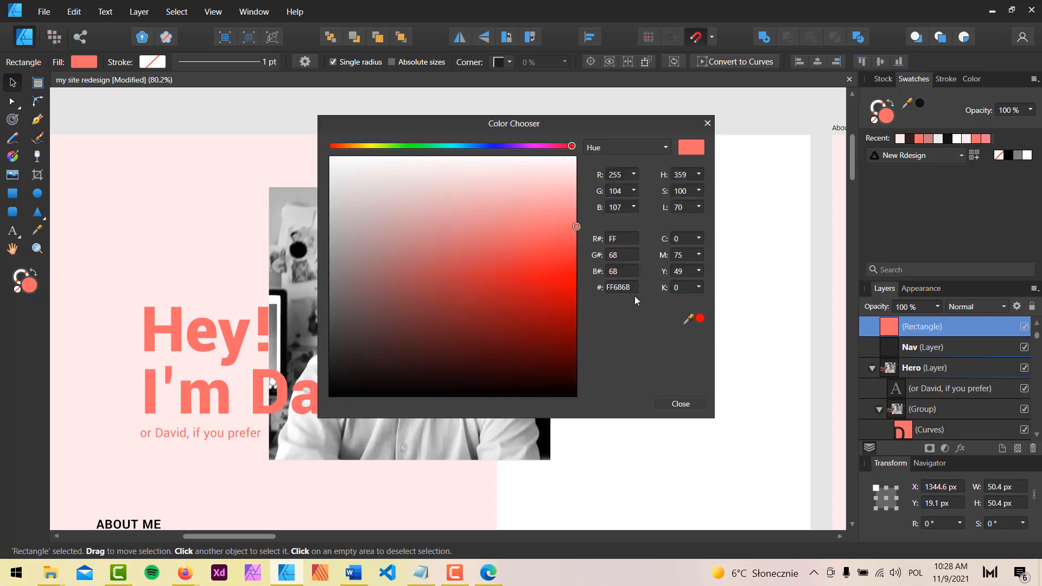
click(628, 289)
key(ctrl+c)
click(707, 124)
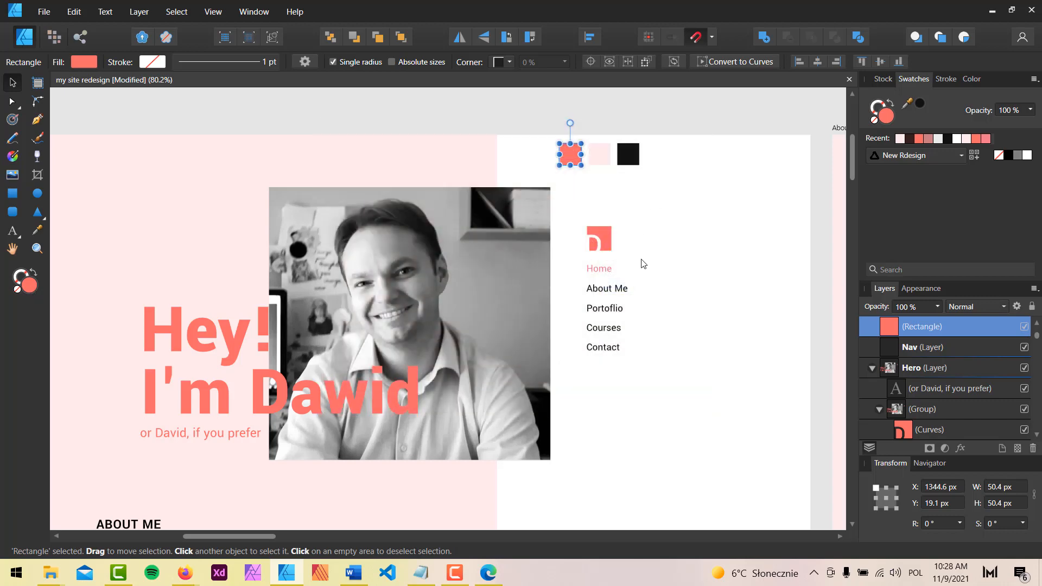
mouse_move(189, 568)
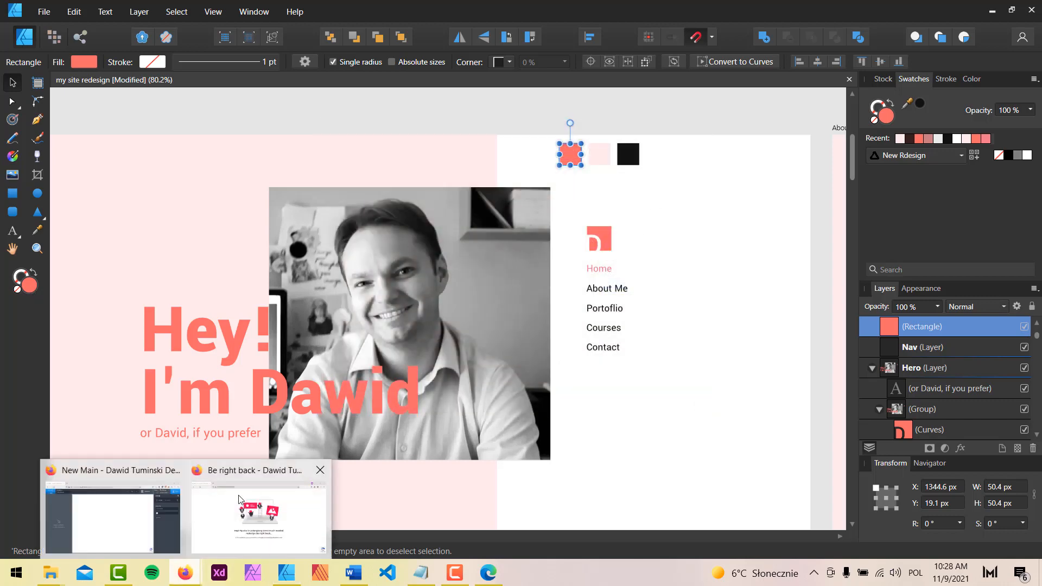
click(135, 530)
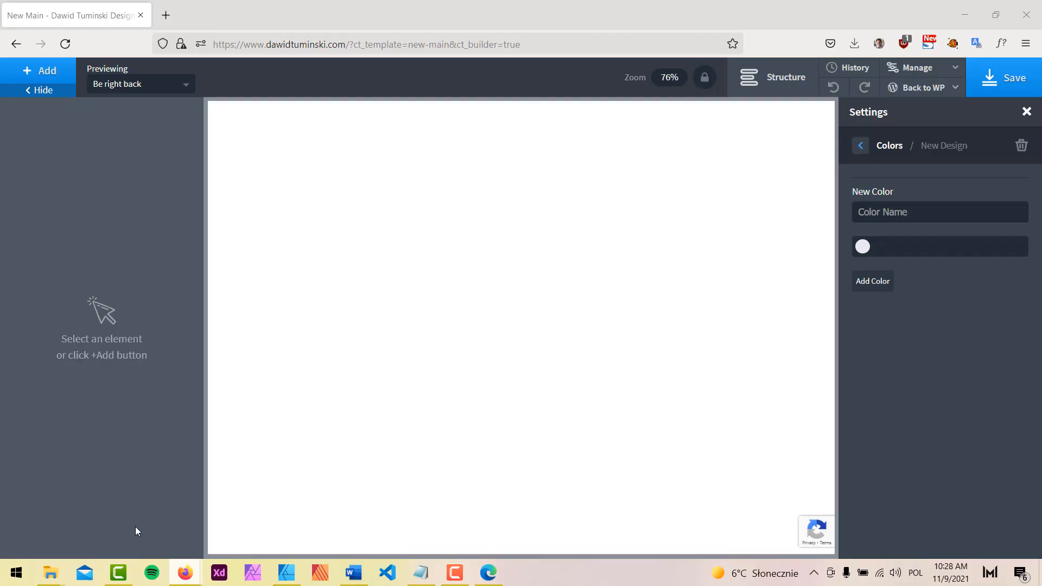
click(922, 206)
text(Main Red)
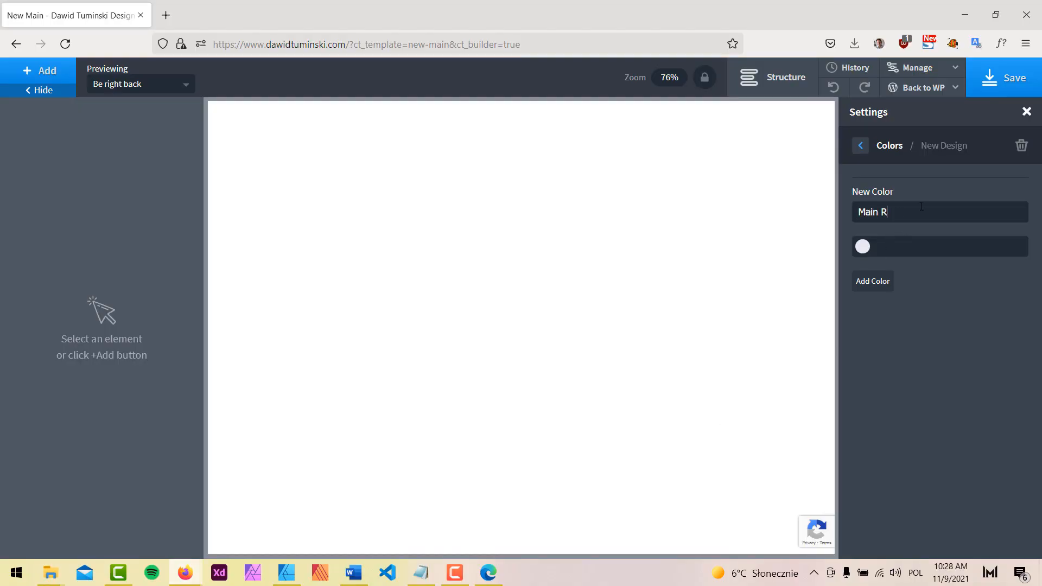
click(915, 246)
key(ctrl+v)
click(873, 283)
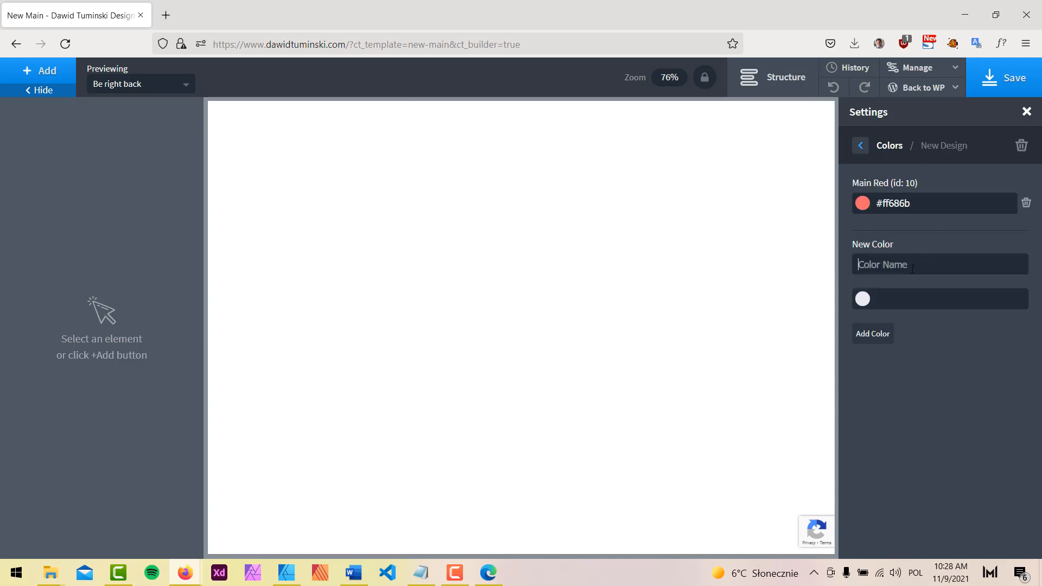
Copy hex FFEBEB from the pale pink swatch and add it as Soft Pink
text(Soft Red)
click(286, 573)
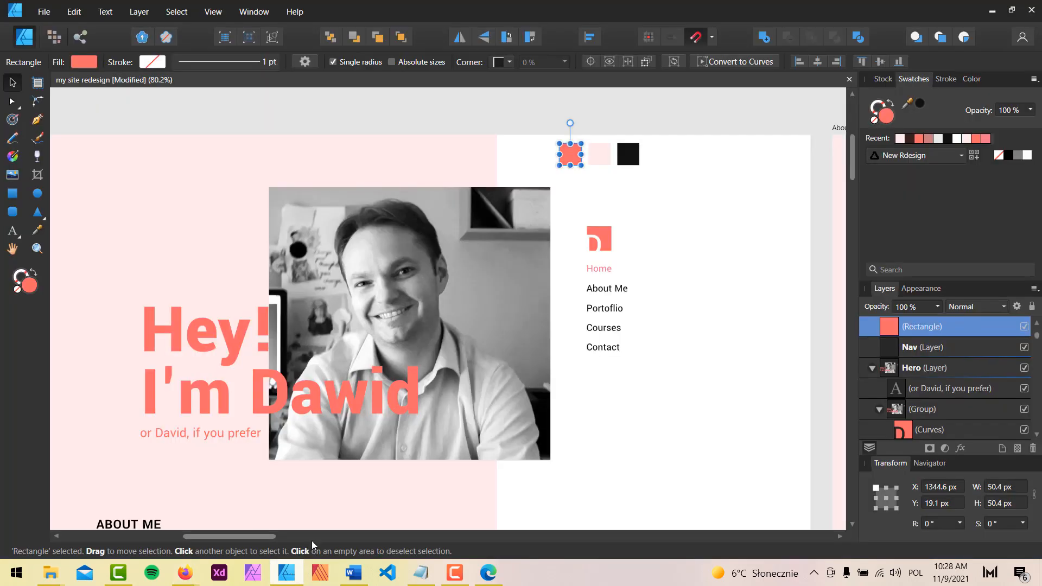
click(601, 158)
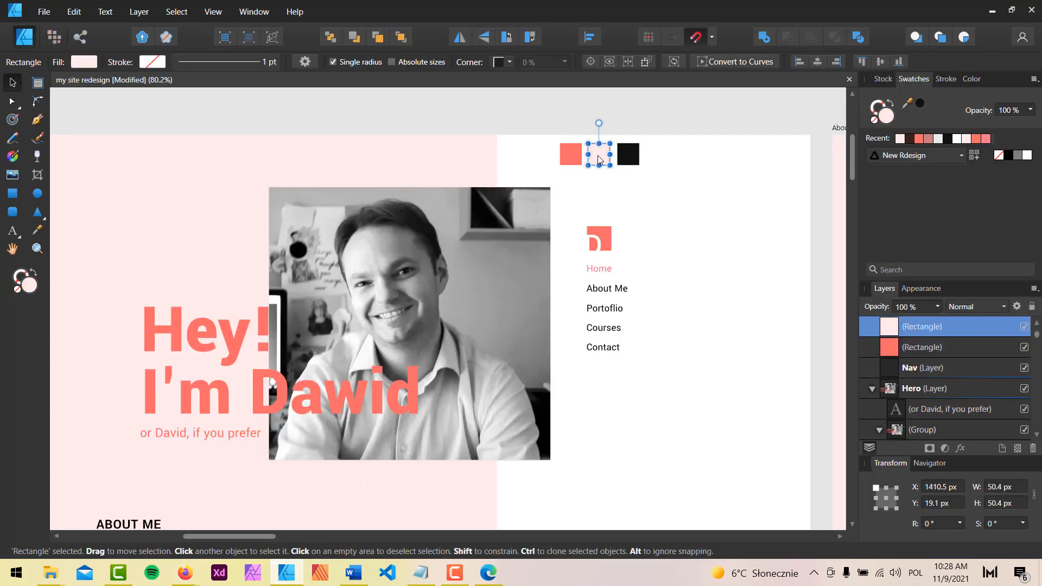
double_click(30, 292)
double_click(622, 287)
key(ctrl+c)
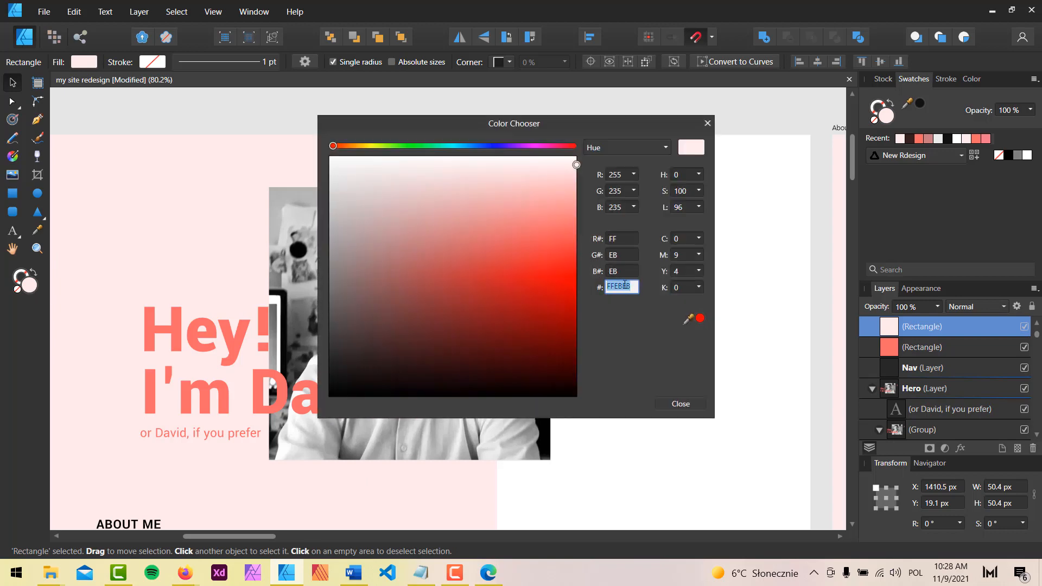
mouse_move(185, 572)
click(168, 540)
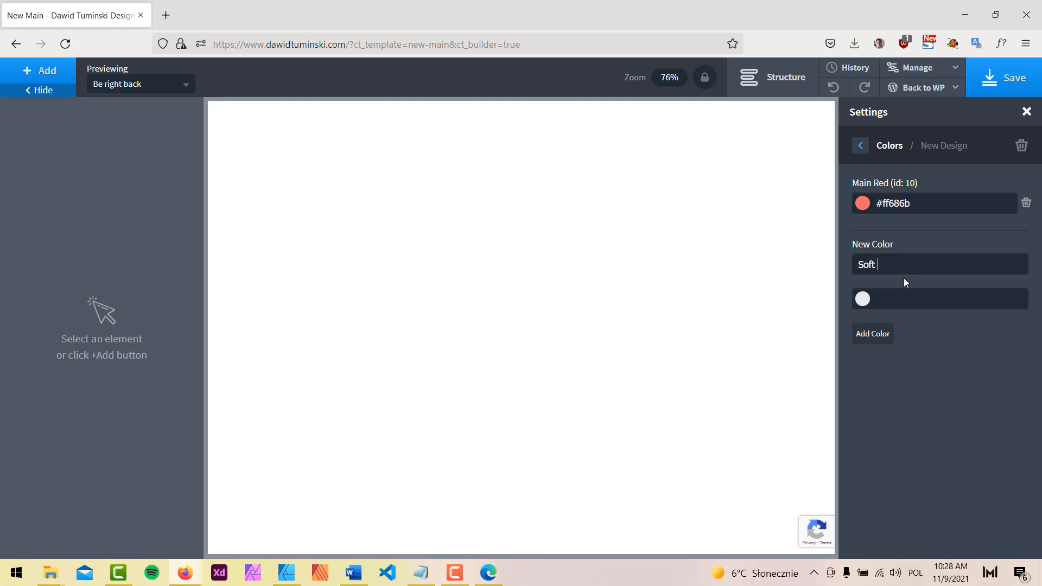
click(904, 298)
key(ctrl+v)
click(880, 337)
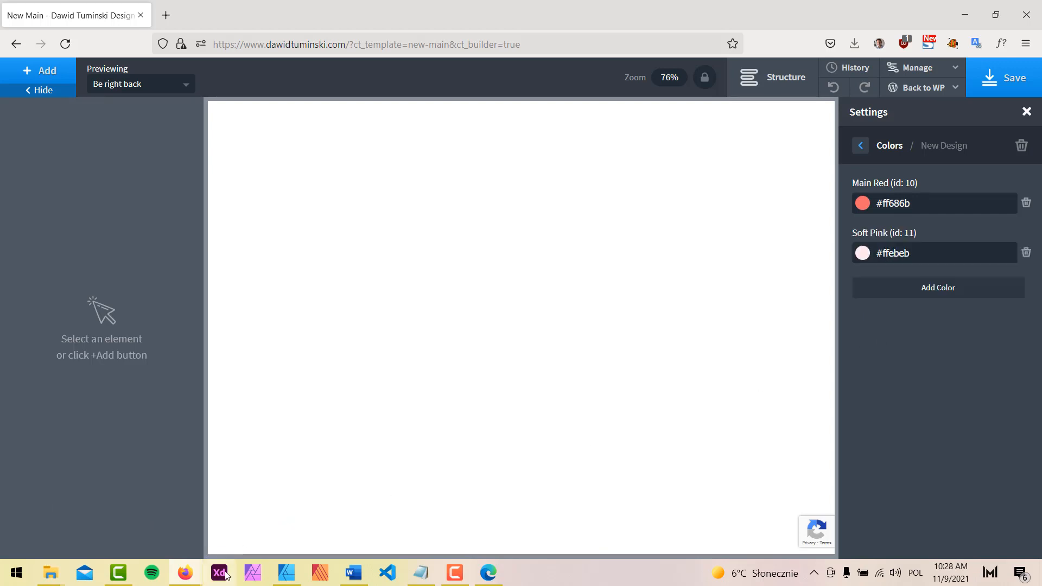
Copy hex 121212 from the black swatch and add it as 'Nor really black'
click(293, 574)
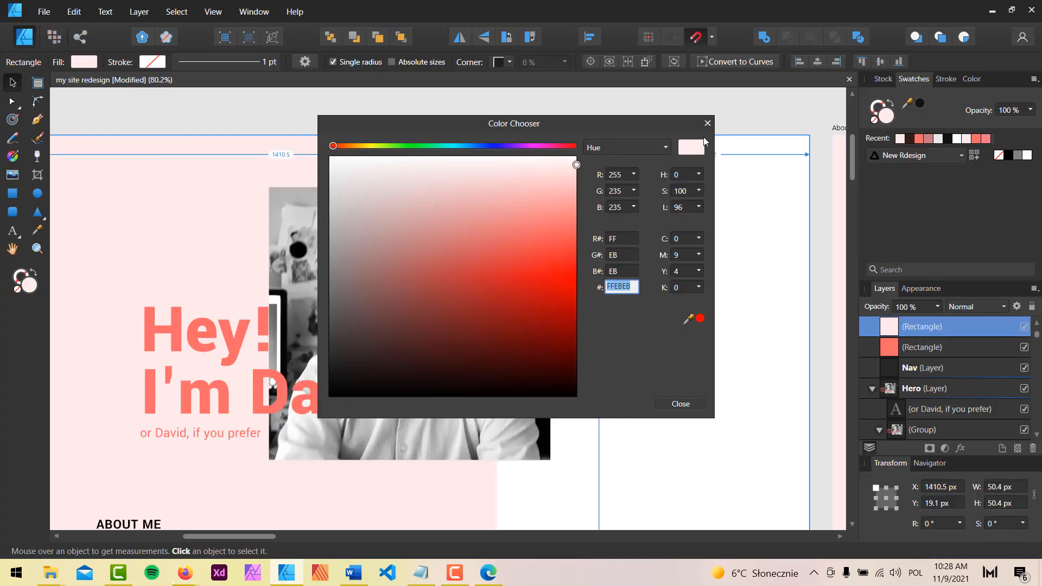
click(708, 124)
click(628, 154)
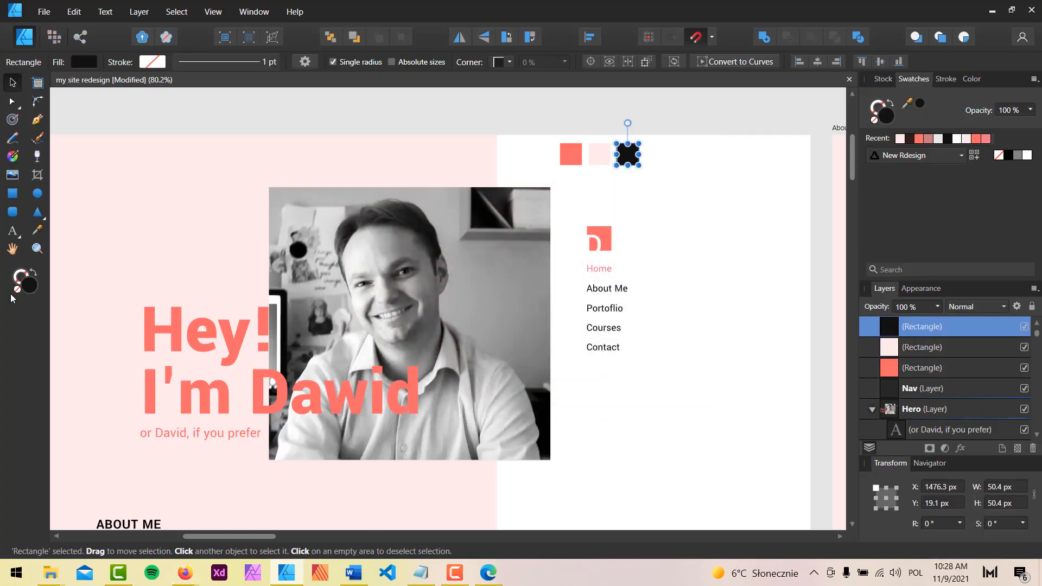
click(36, 285)
click(622, 289)
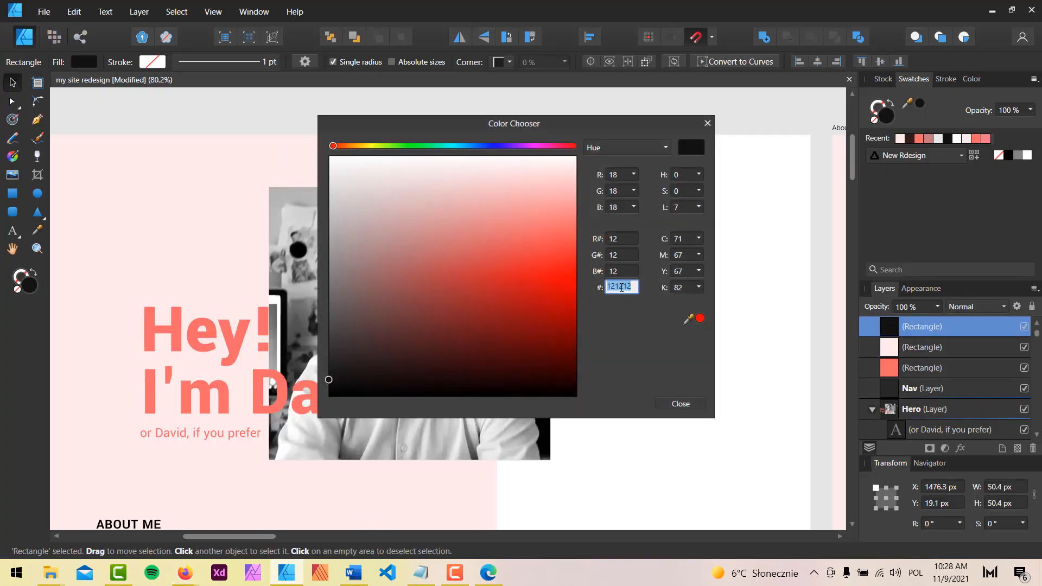
click(288, 577)
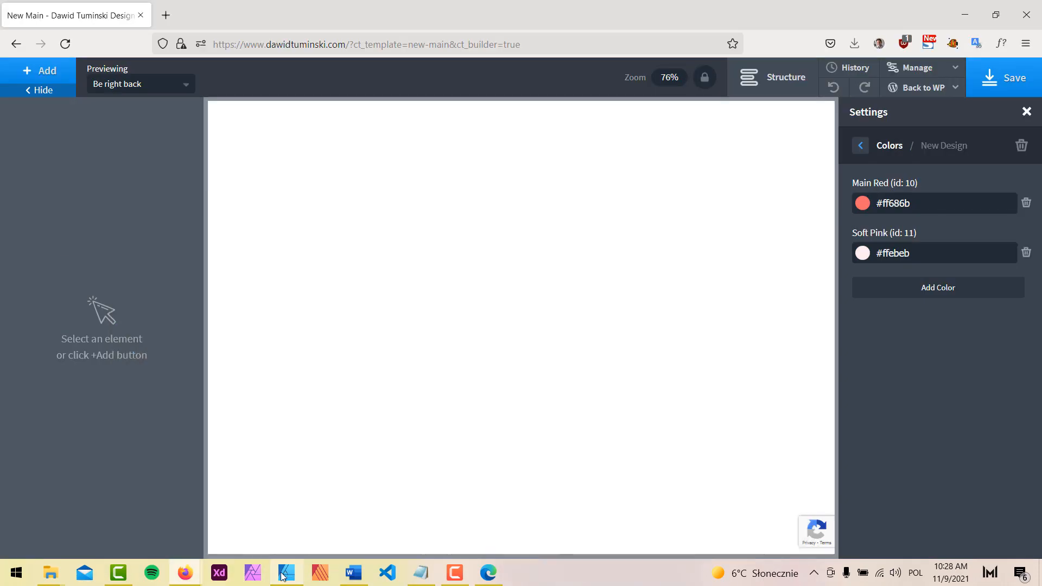
click(952, 287)
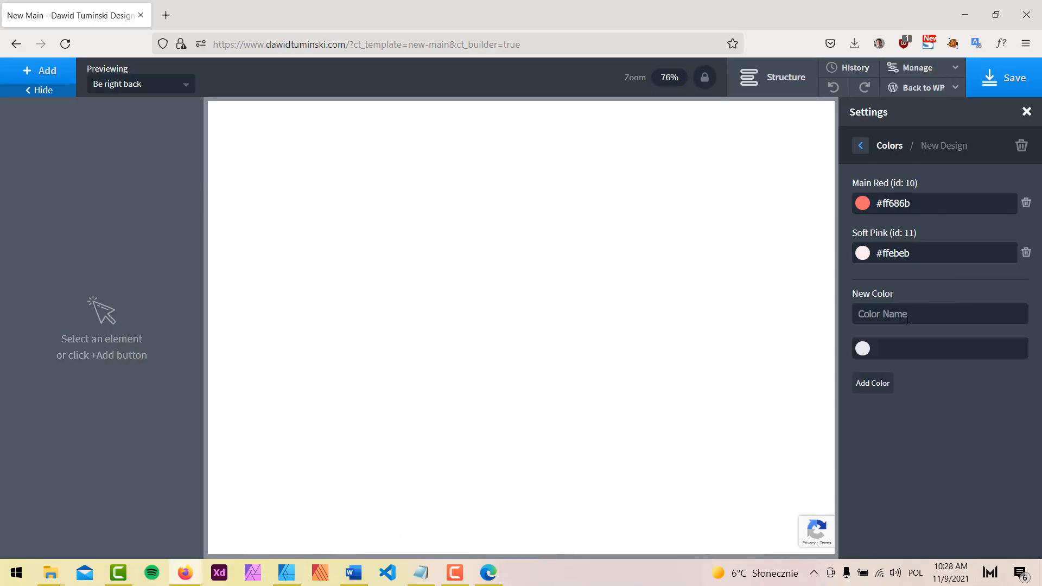
click(908, 321)
text(Nor really black)
click(914, 354)
text(#121212)
click(874, 383)
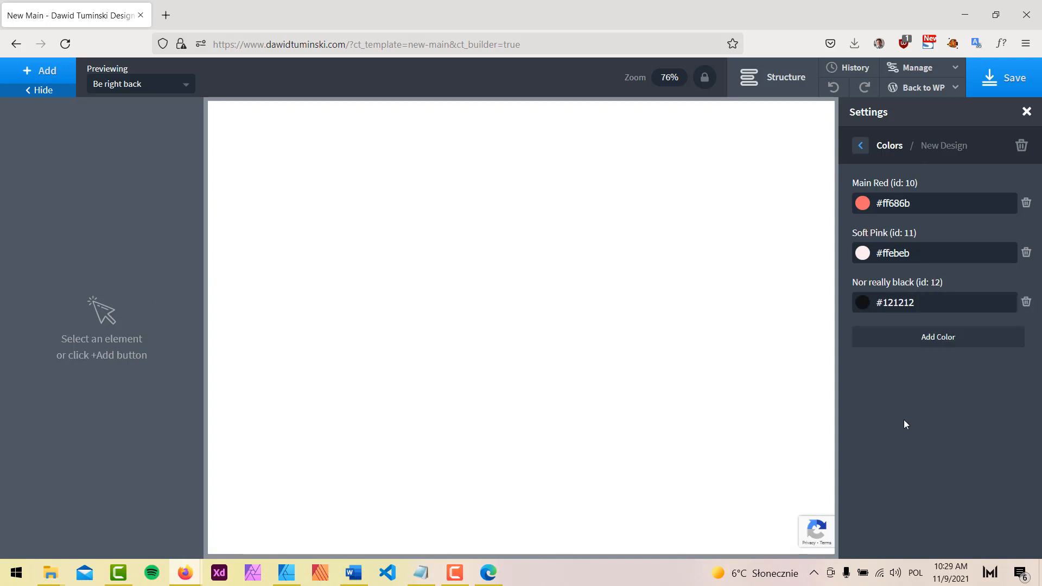
Add a 'Just white' colour set to #ffffff and save the builder
click(944, 343)
text(Just white)
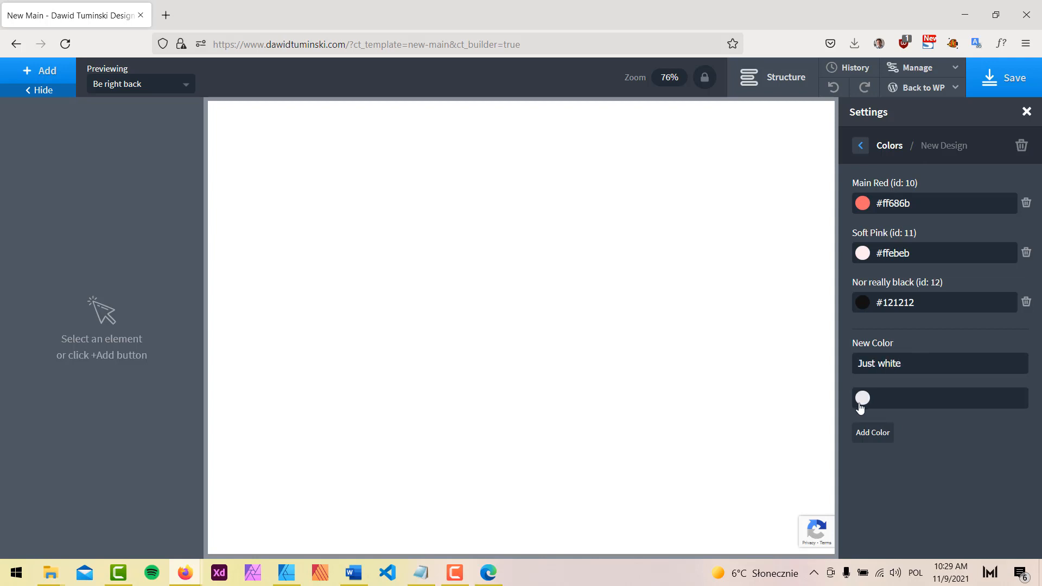
click(860, 403)
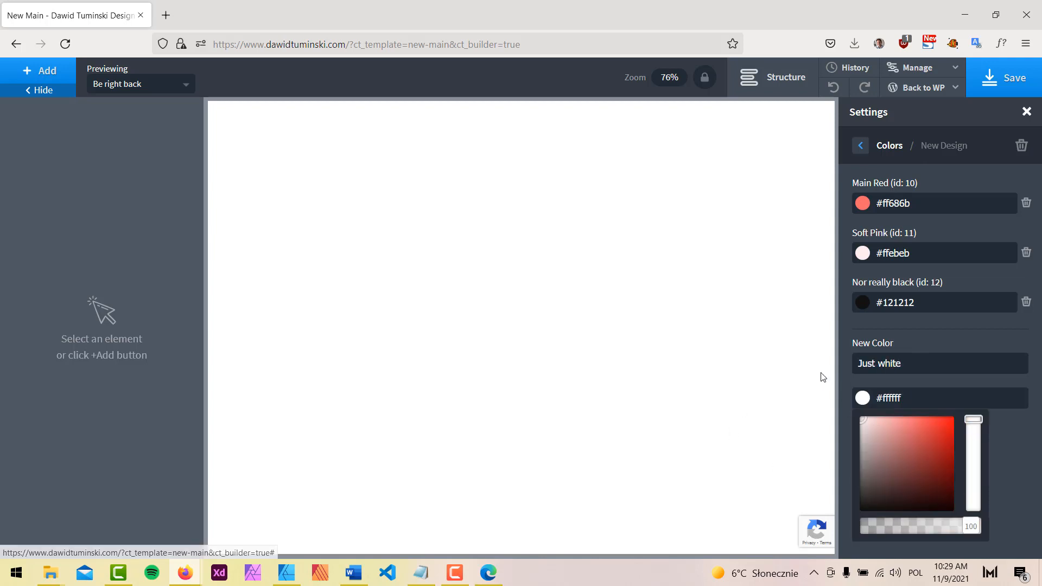
drag(821, 373, 964, 340)
click(859, 403)
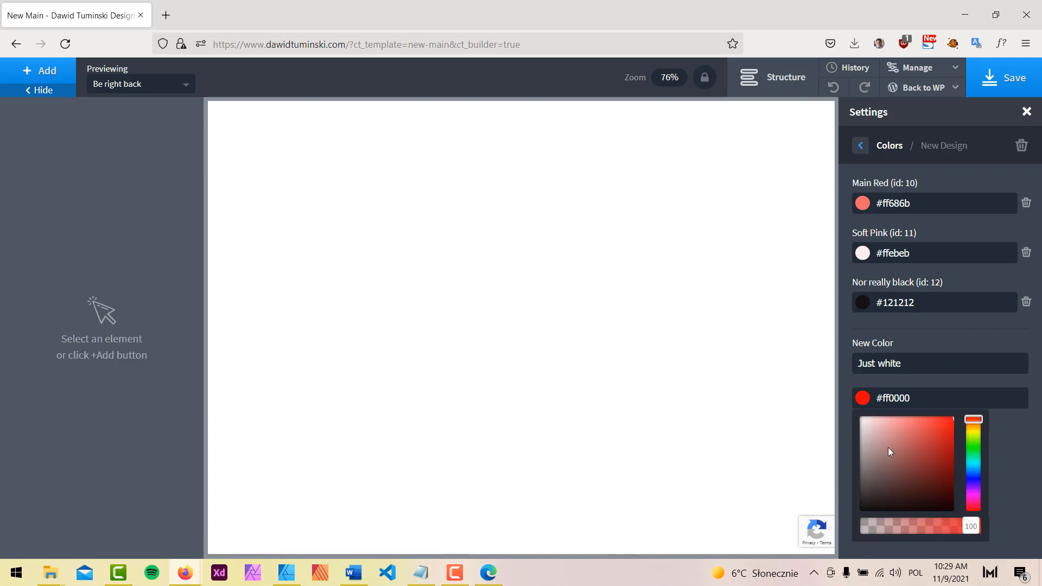
drag(890, 452, 844, 400)
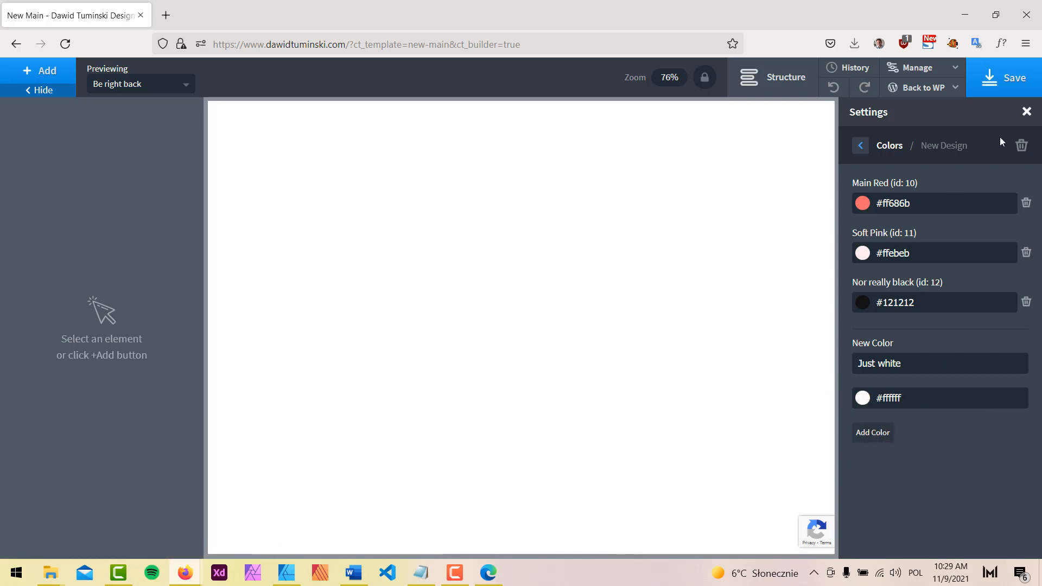
click(1006, 78)
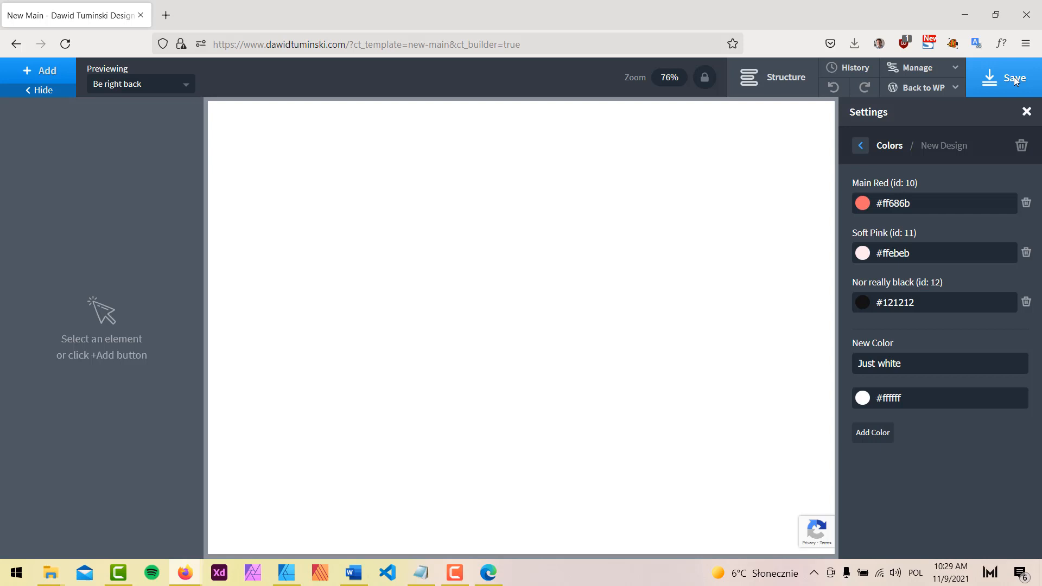
Choose Yantramanav for both the Display font and the Text font, then save
click(863, 150)
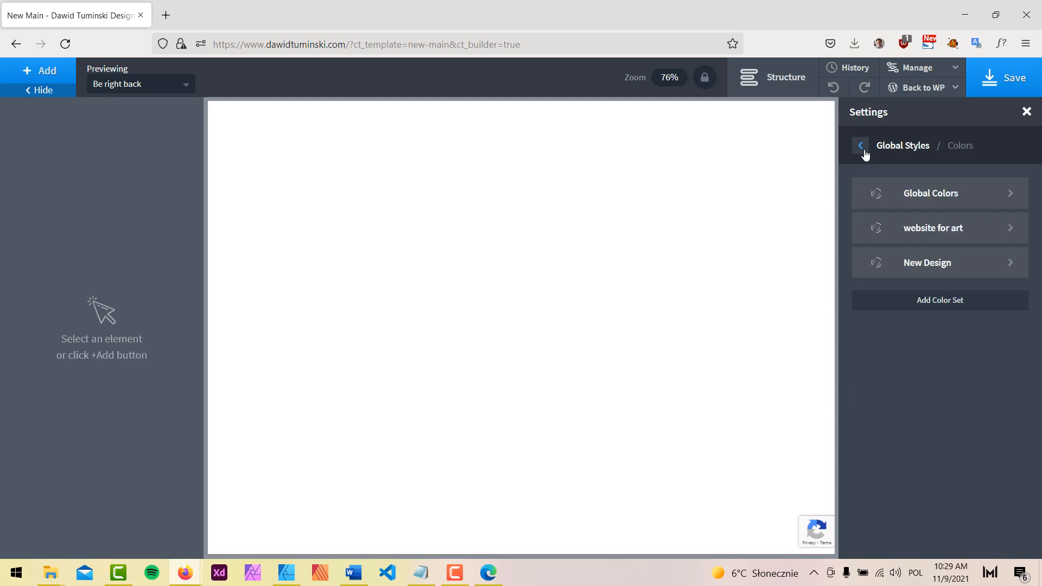
click(859, 149)
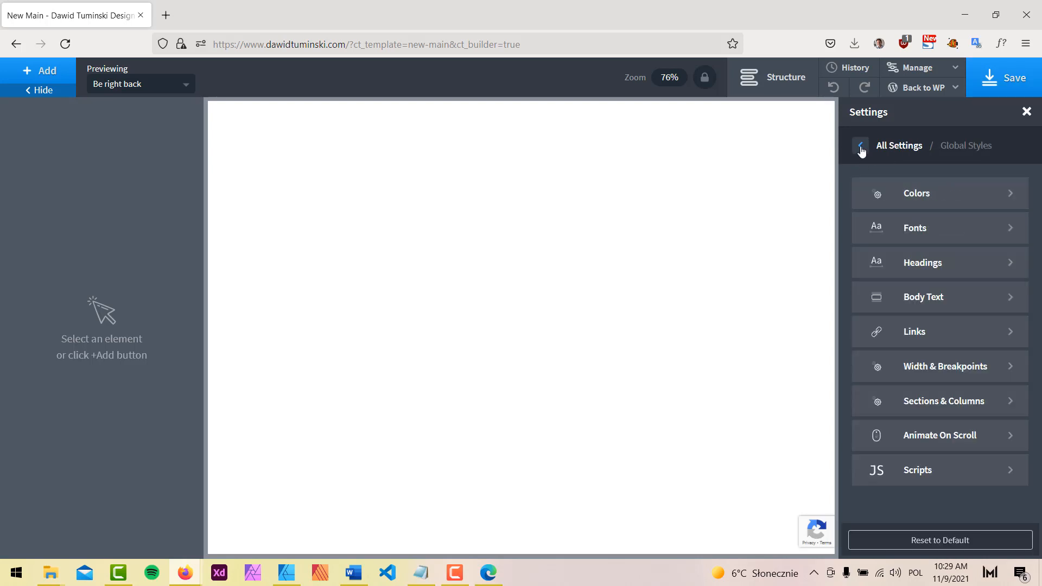
click(943, 219)
click(921, 205)
text(yan)
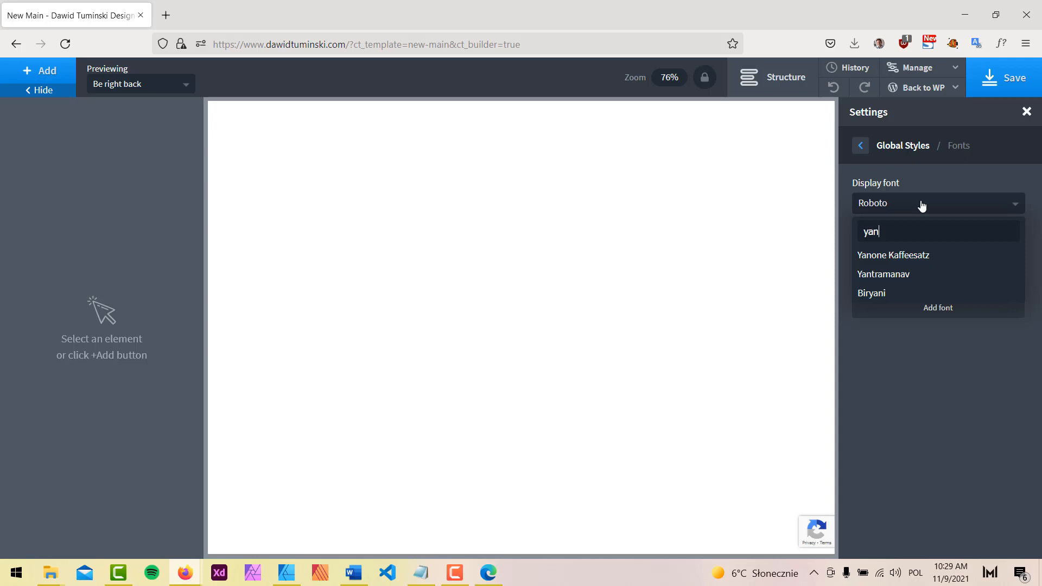
click(885, 274)
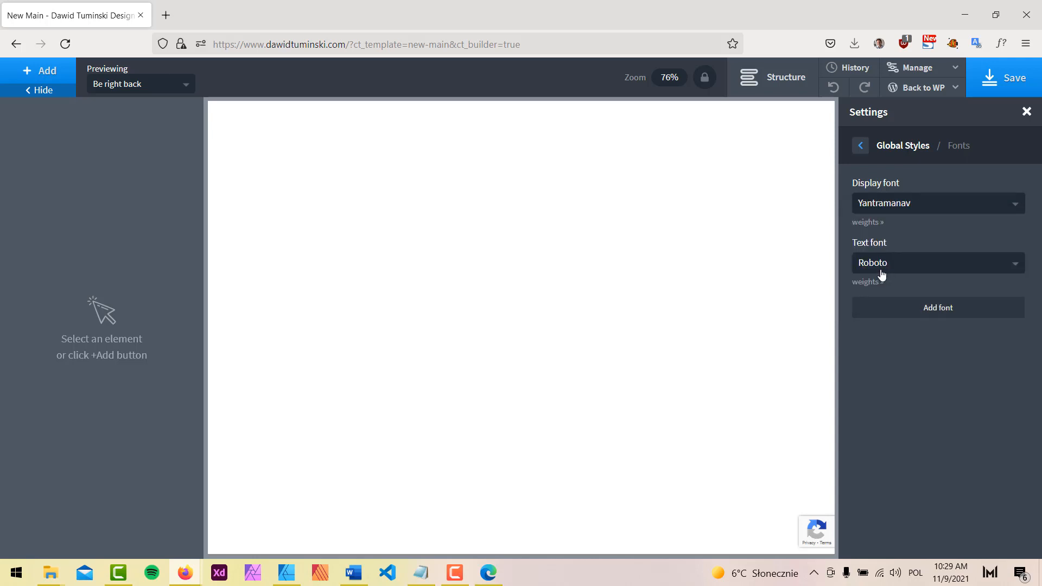
click(905, 266)
text(ya)
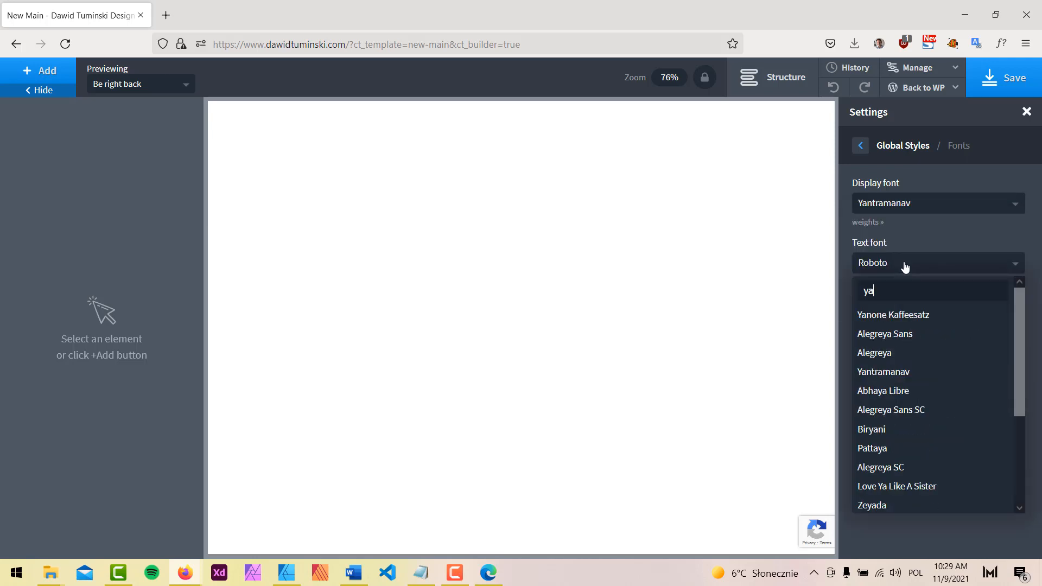
click(885, 372)
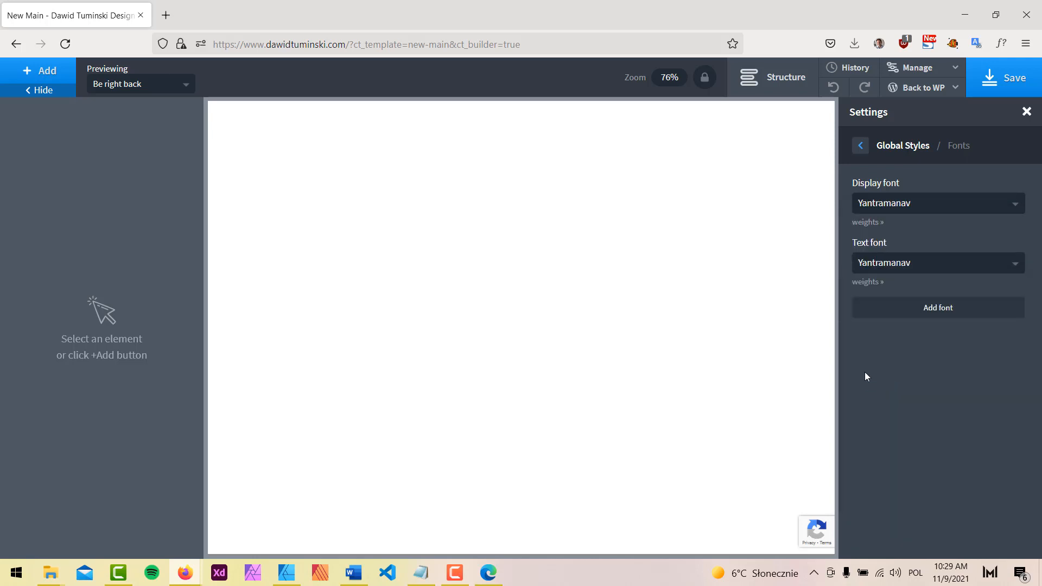
click(1011, 78)
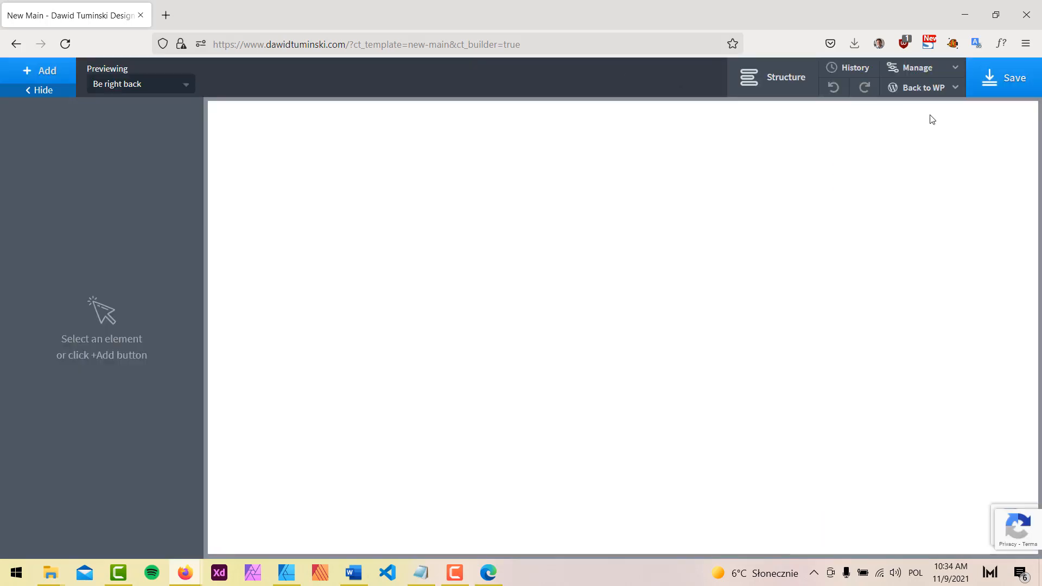
Create a new custom selector named 'transition'
click(923, 74)
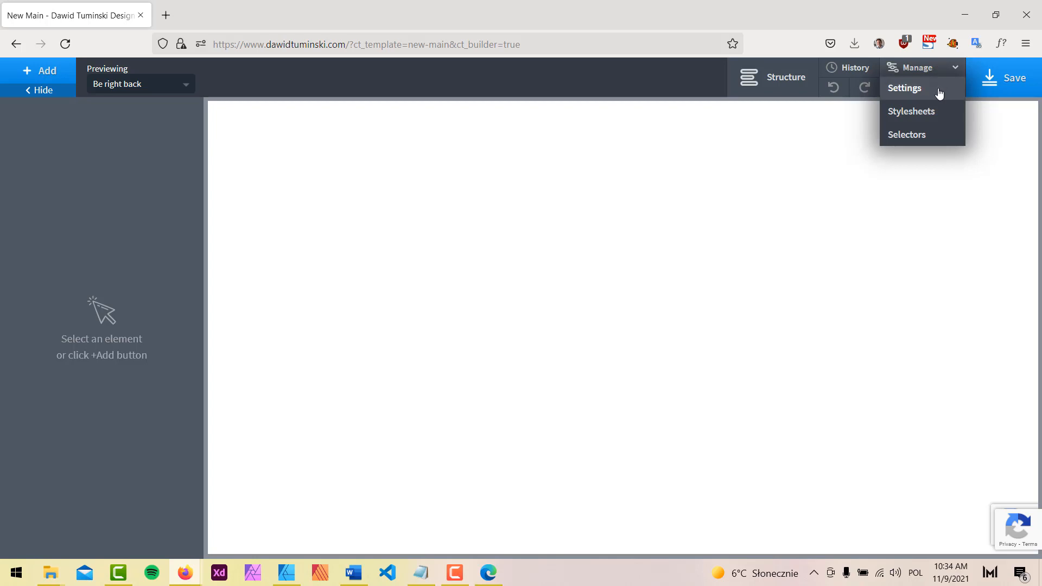
click(919, 135)
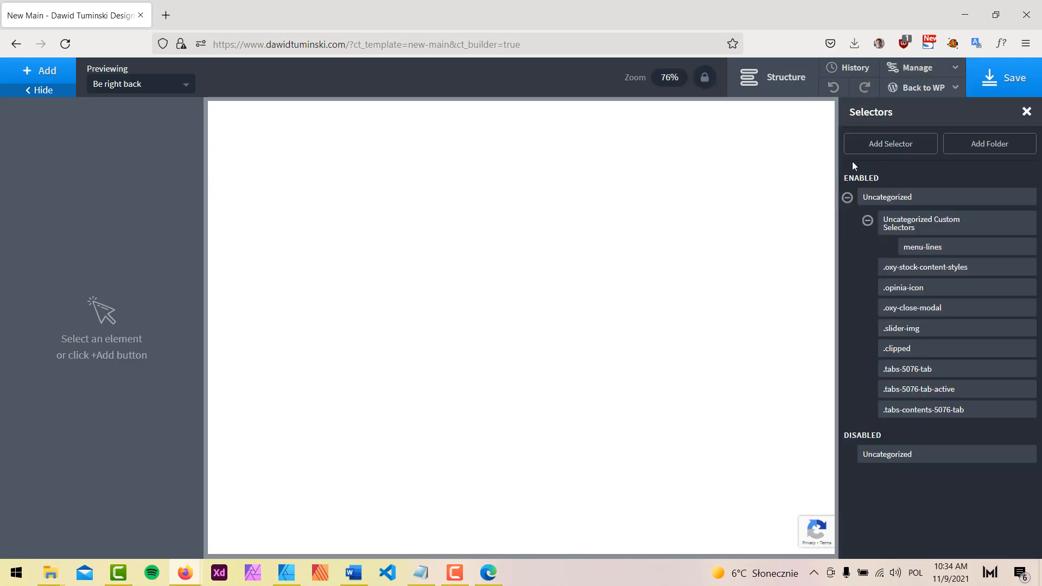
click(903, 144)
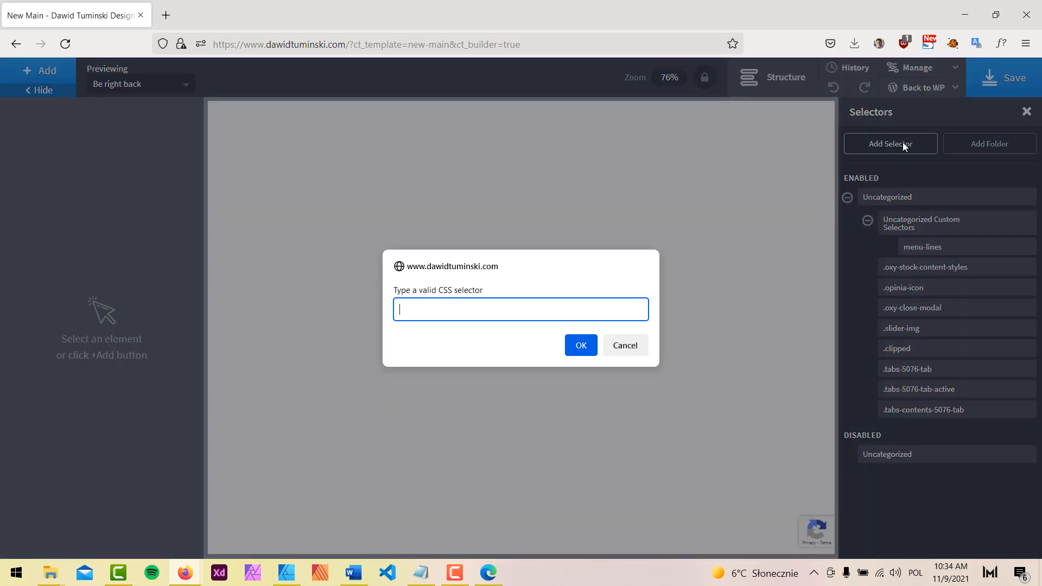
text(transition)
click(584, 348)
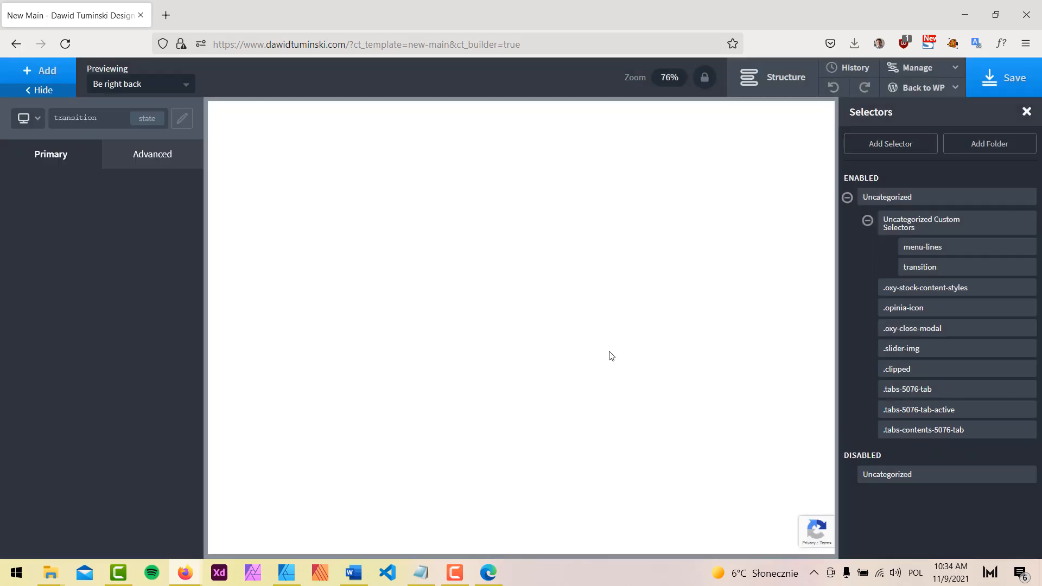
Set the selector's Effects > Transition Duration to 0.3 seconds and save the page
click(157, 155)
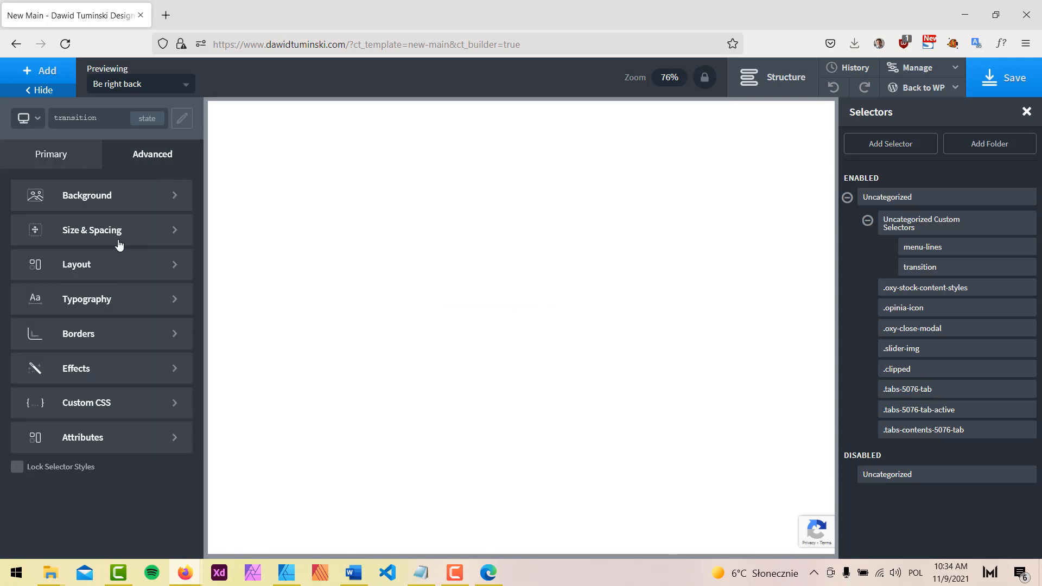
click(83, 375)
click(105, 254)
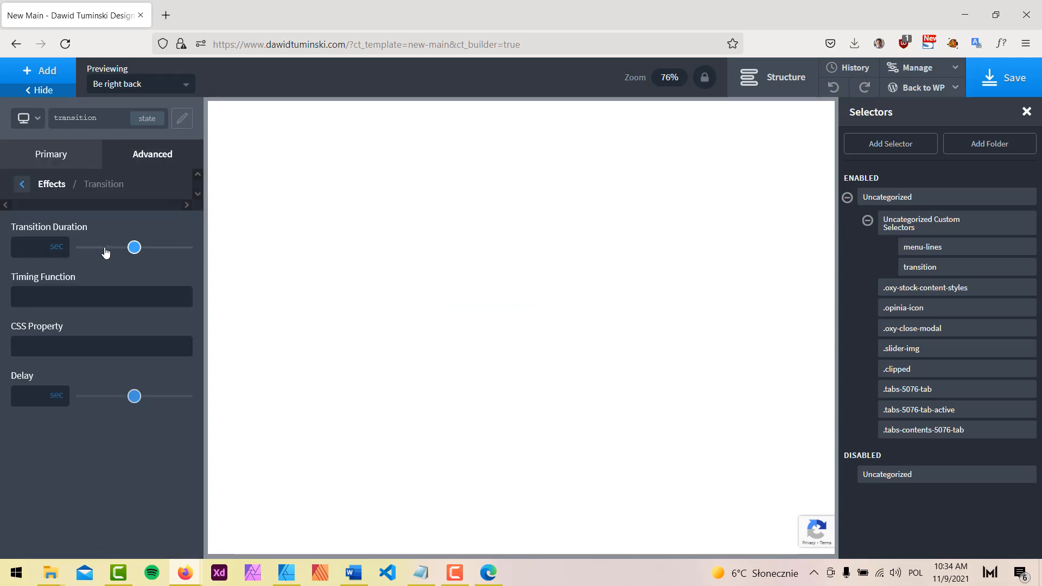
drag(135, 248, 119, 247)
click(1010, 85)
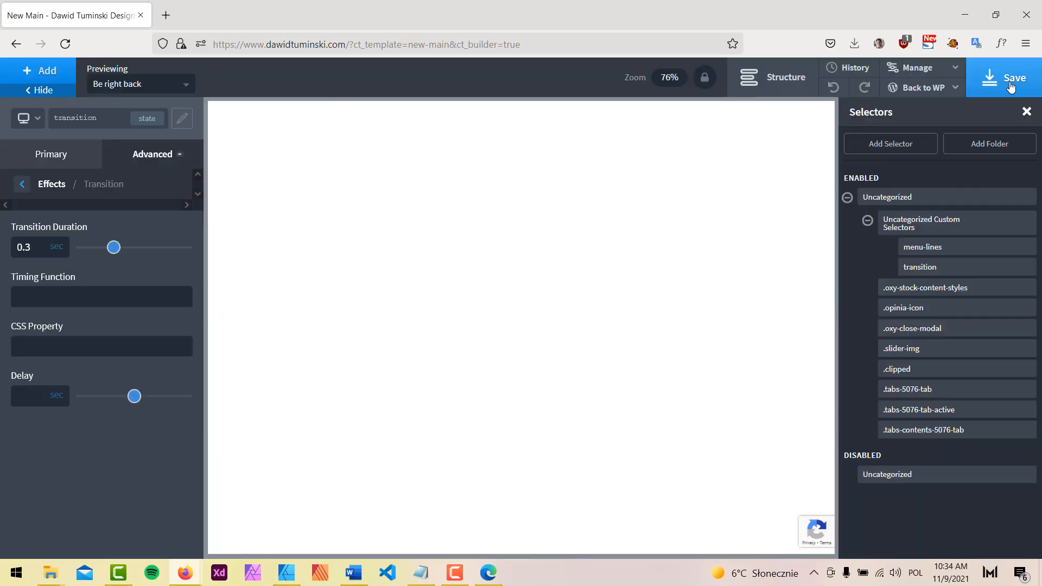
click(901, 143)
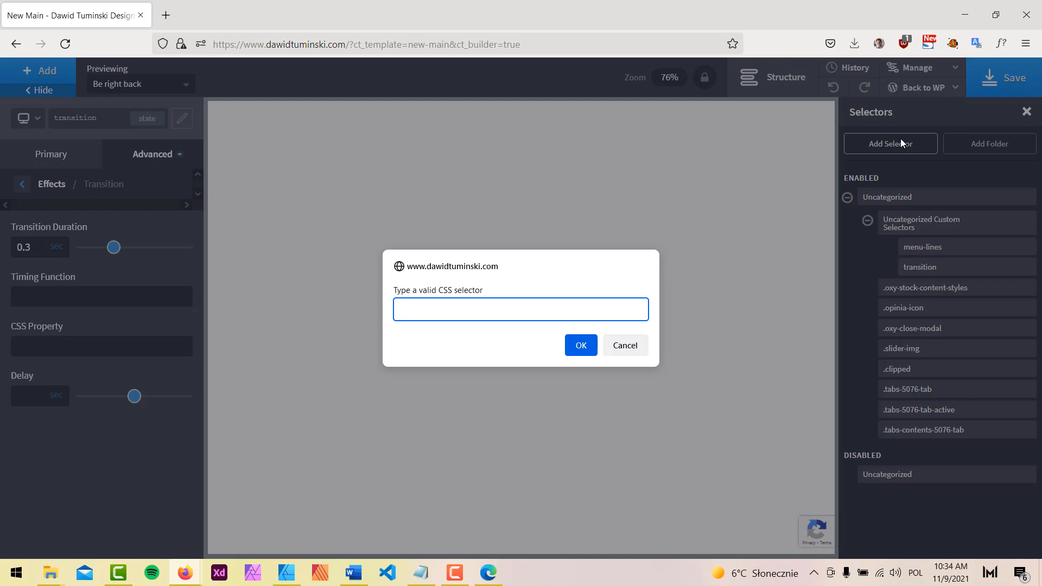
Create selector mrg-btm-s with a 25 px bottom margin and save
text(mrg-btm-s)
click(579, 345)
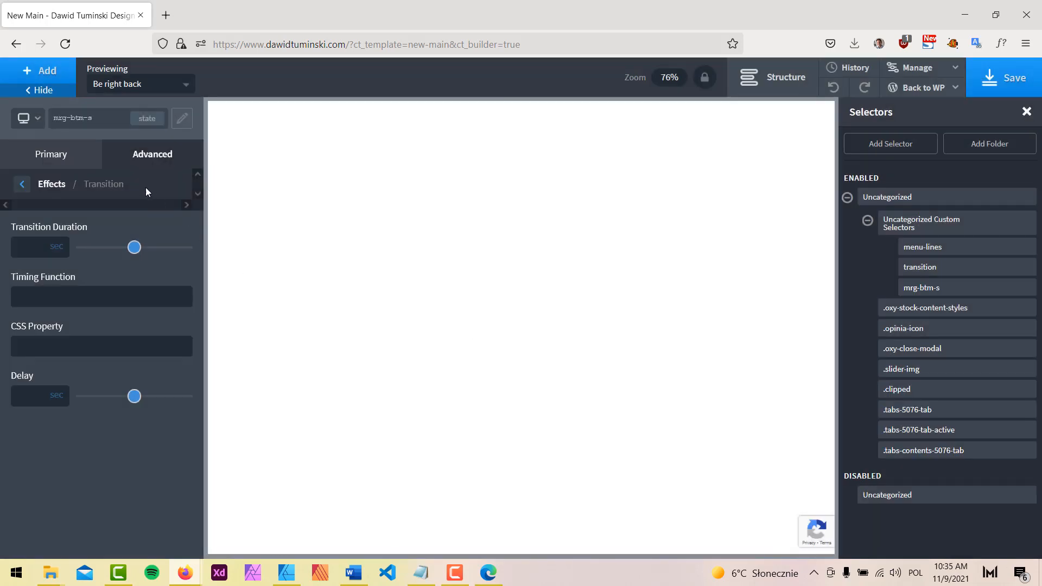
click(150, 159)
click(84, 237)
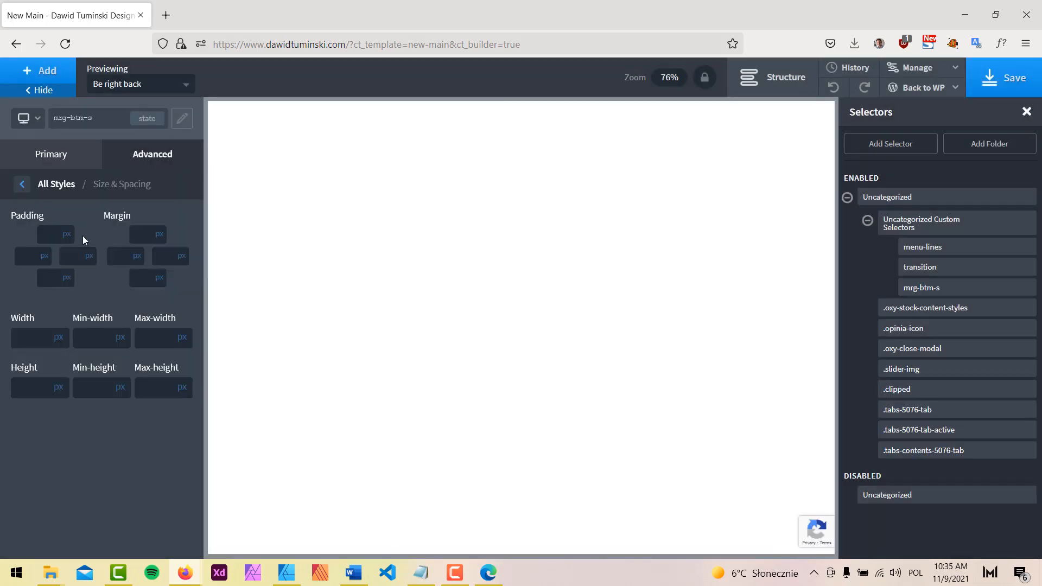
click(143, 278)
text(25)
click(1001, 84)
Create selector mrg-btm-m with a 50 px bottom margin and save
click(895, 144)
text(mr)
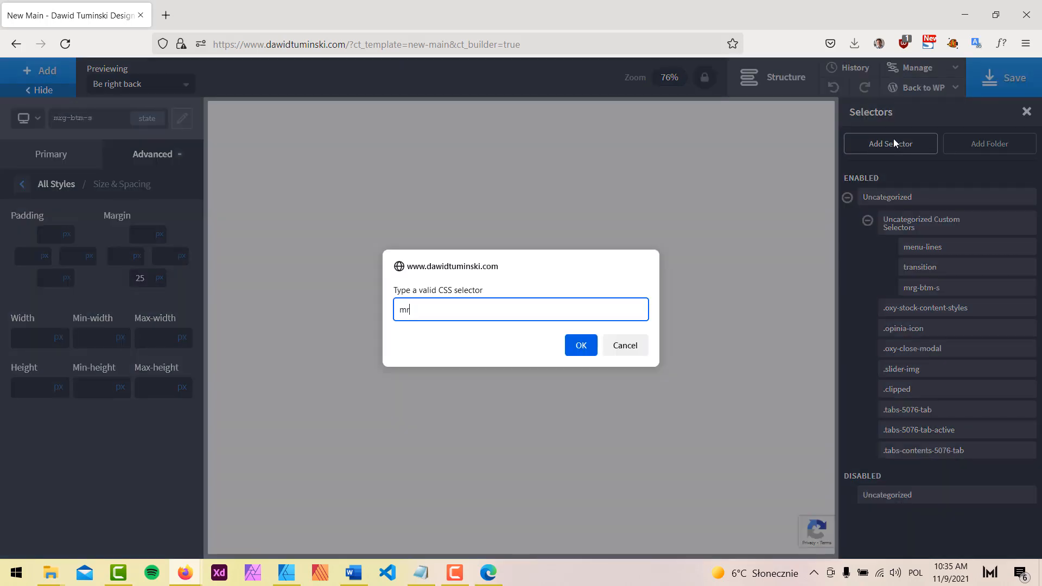
text(g-btm-m)
click(581, 345)
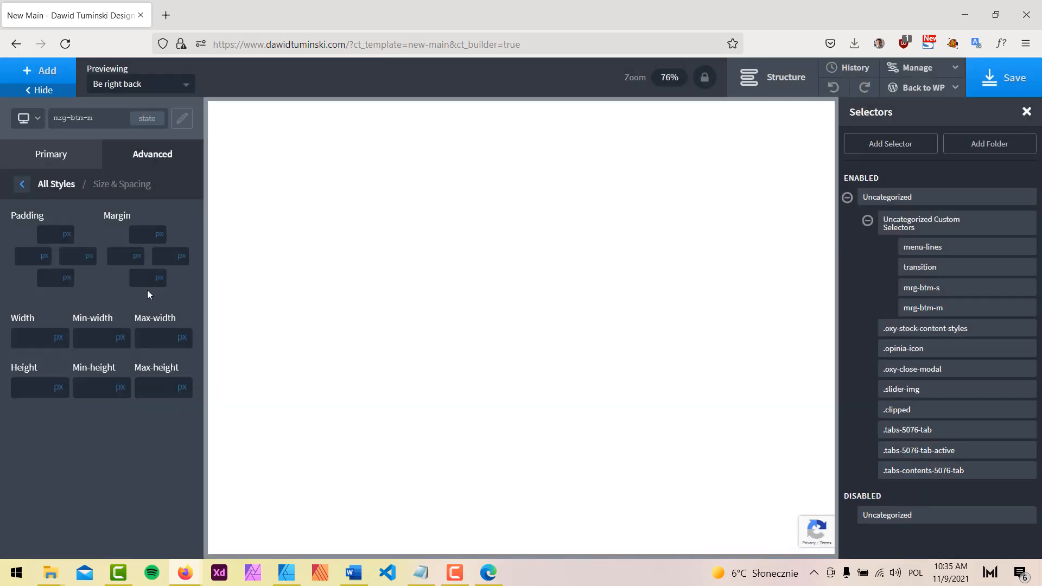
click(145, 278)
text(50)
click(1004, 78)
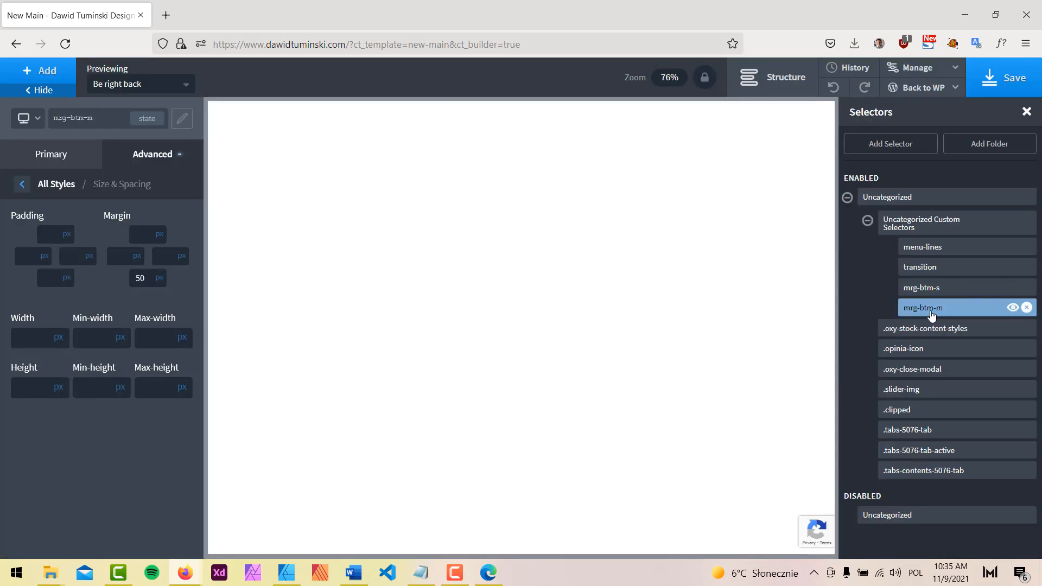
Create selector mrg-btm-l with a 75 px bottom margin and save
click(904, 150)
text(mrg-btm-l)
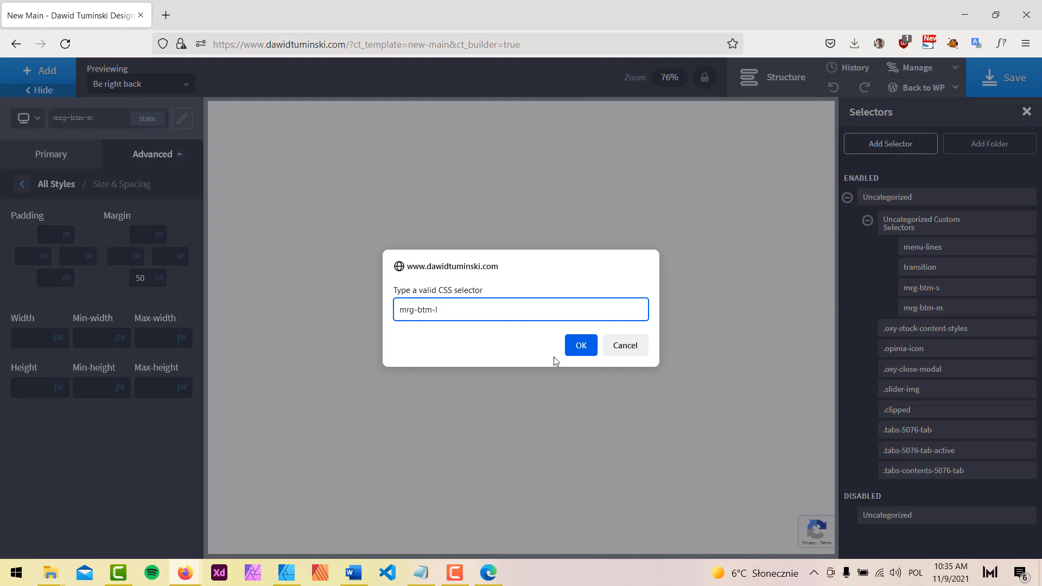
click(589, 346)
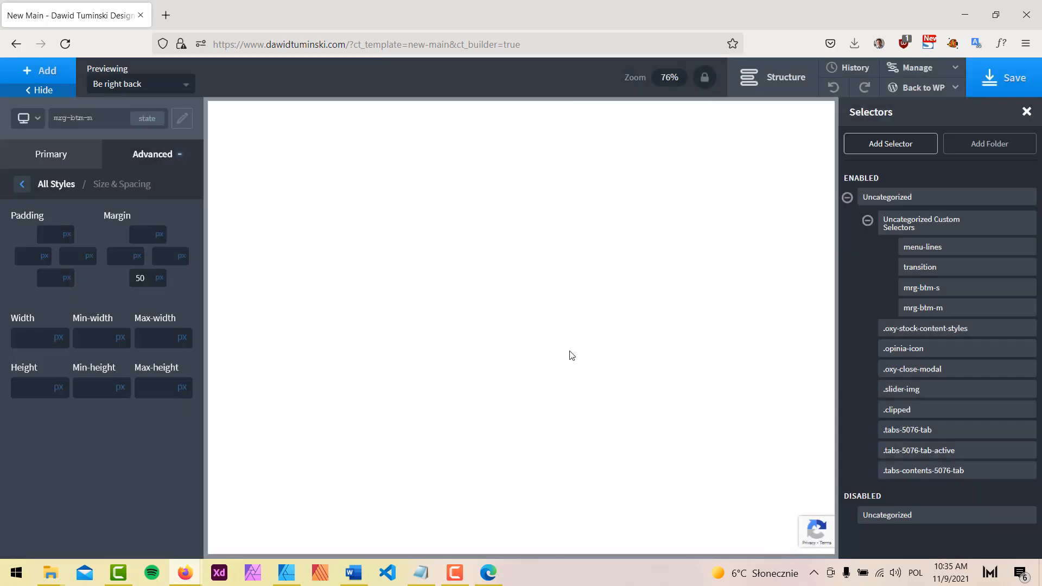
click(148, 279)
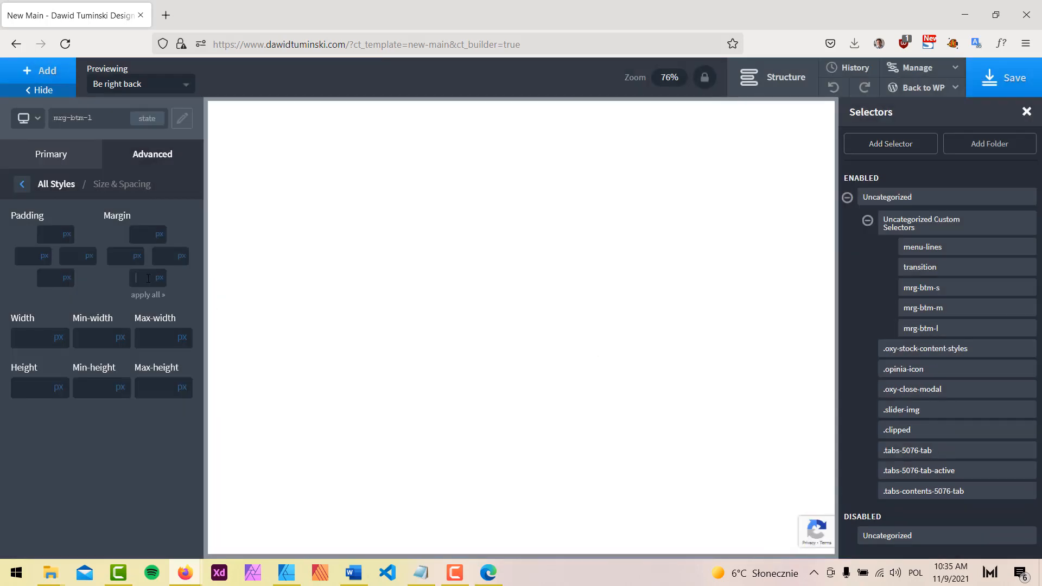
text(75)
click(1003, 85)
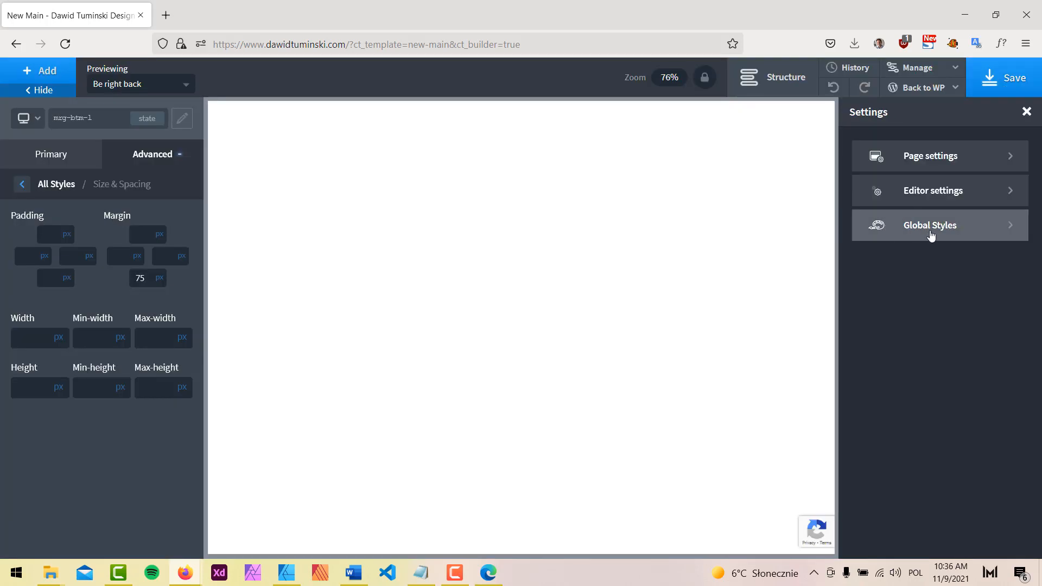
Open the global Headings styles and clear the H1 font size of 1.75
click(930, 230)
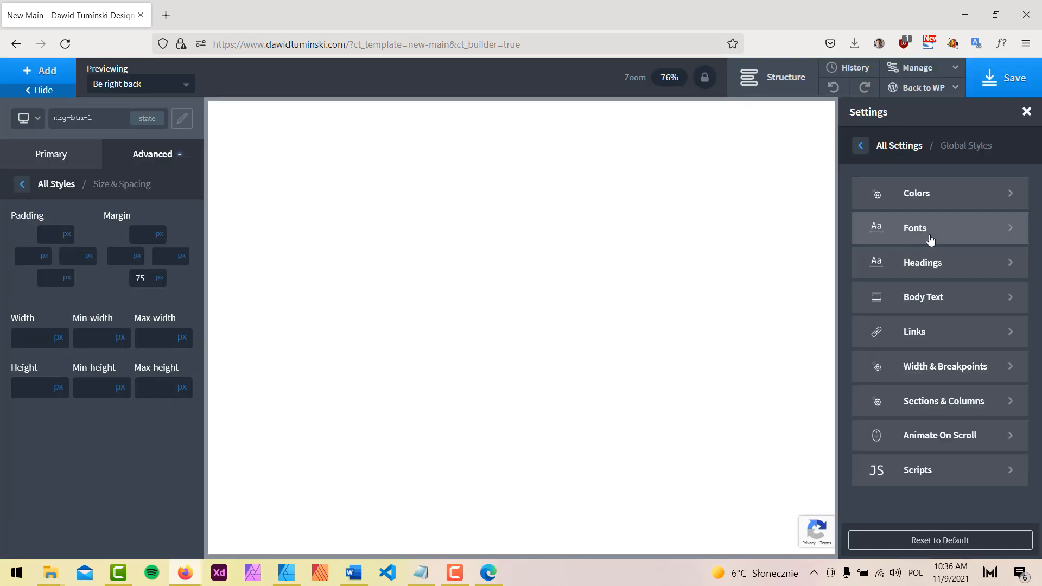
click(931, 265)
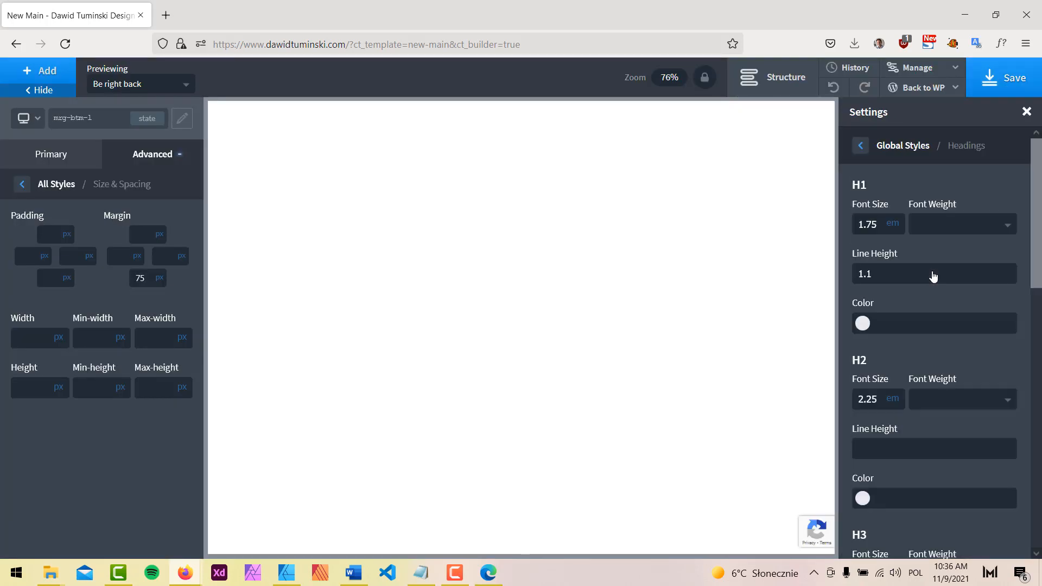
double_click(875, 229)
key(BackSpace)
Check the Affinity Designer design, close its colour chooser, and return to Oxygen
click(286, 573)
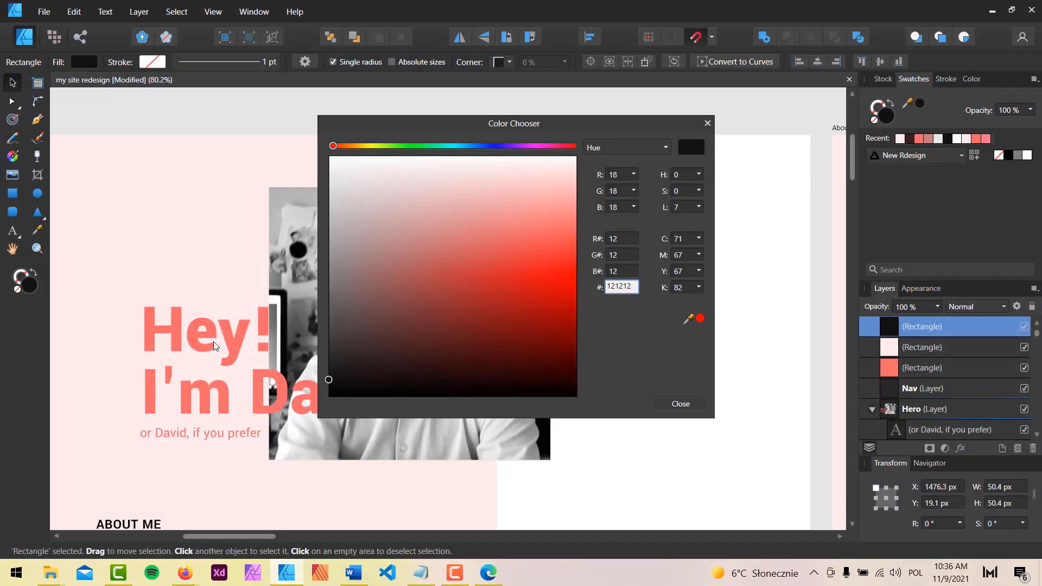
click(708, 124)
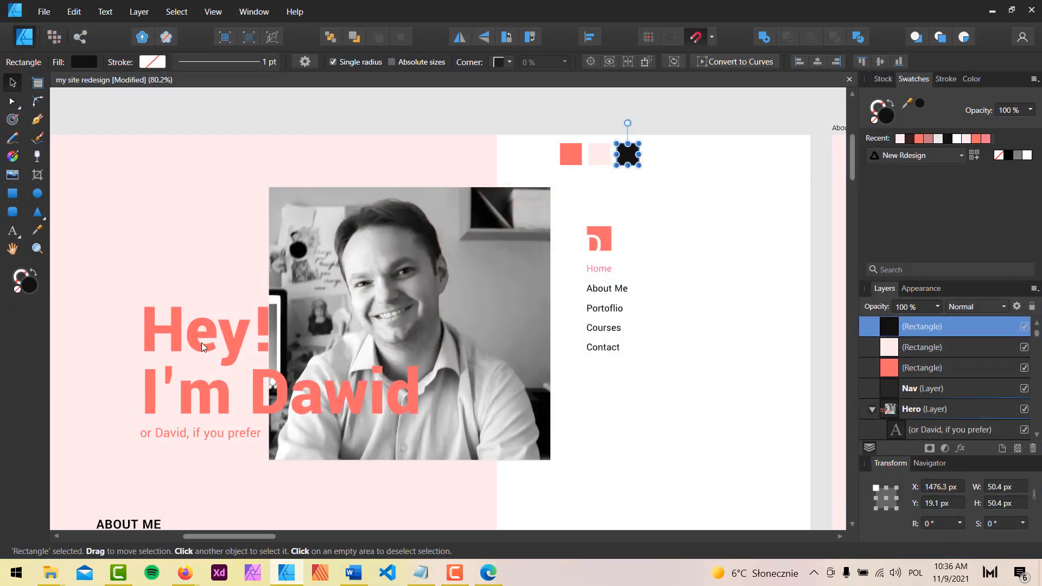
click(993, 11)
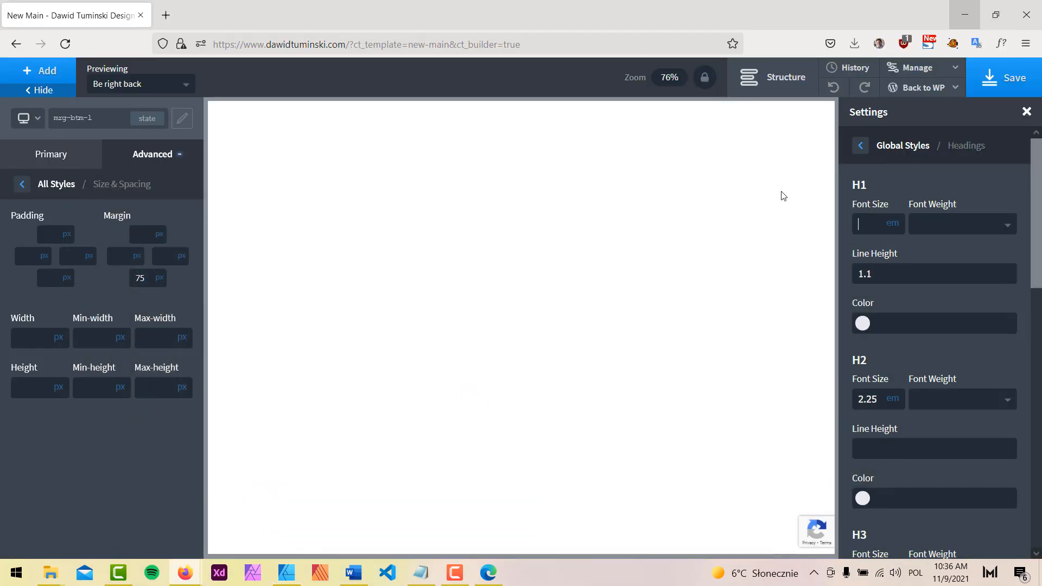
Clear the H2 (2.25), H3 and H4 (20) font sizes
double_click(873, 402)
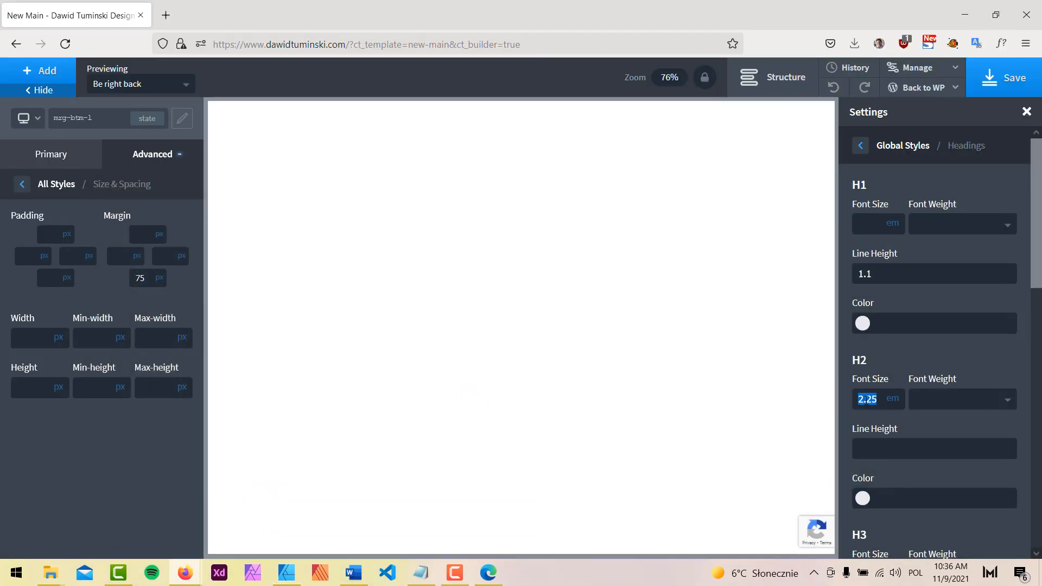
key(BackSpace)
scroll(891, 423, down, 3)
double_click(862, 412)
key(BackSpace)
scroll(875, 416, down, 1)
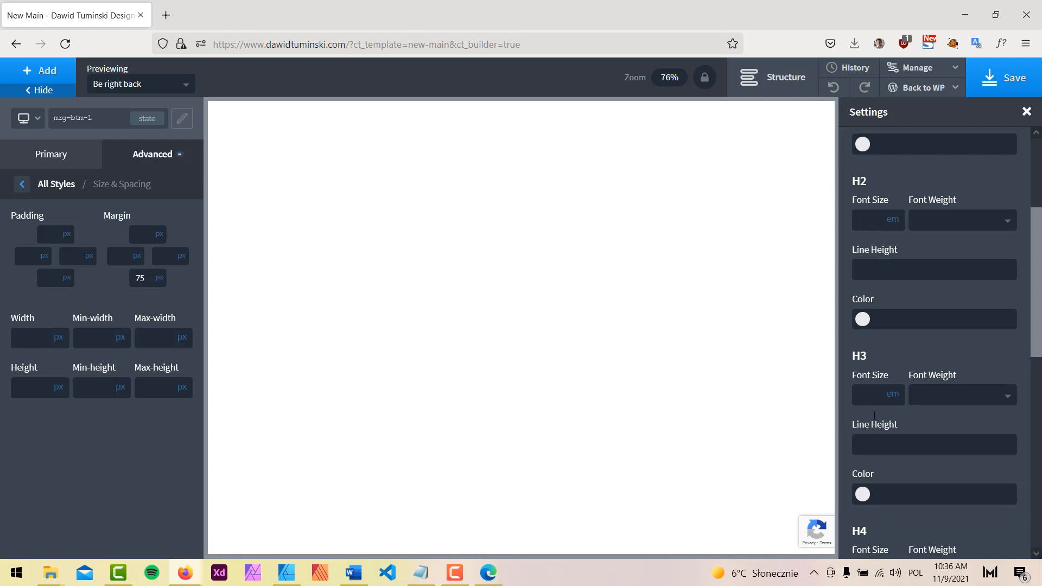
scroll(874, 416, down, 3)
double_click(869, 422)
key(BackSpace)
Clear the H5 (18) and H6 (16) font sizes, then save the page
scroll(875, 434, down, 3)
double_click(874, 356)
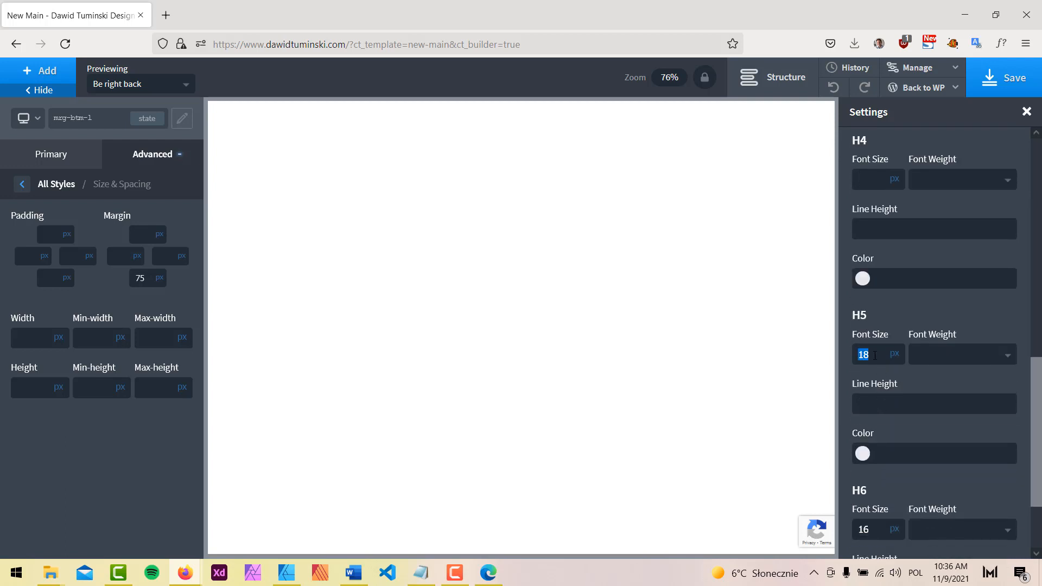
key(BackSpace)
double_click(865, 530)
key(BackSpace)
scroll(923, 477, down, 3)
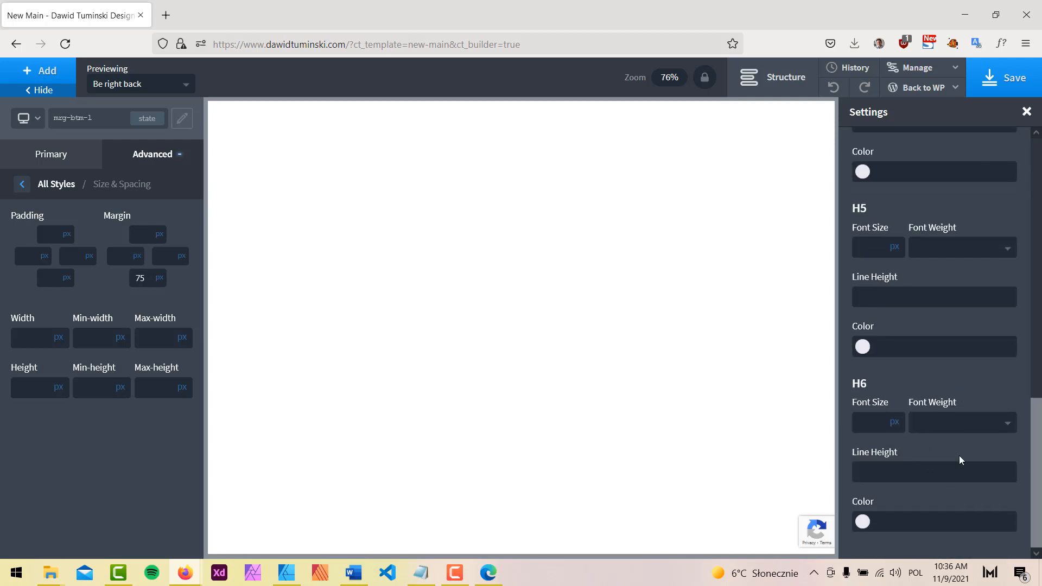
scroll(933, 451, up, 6)
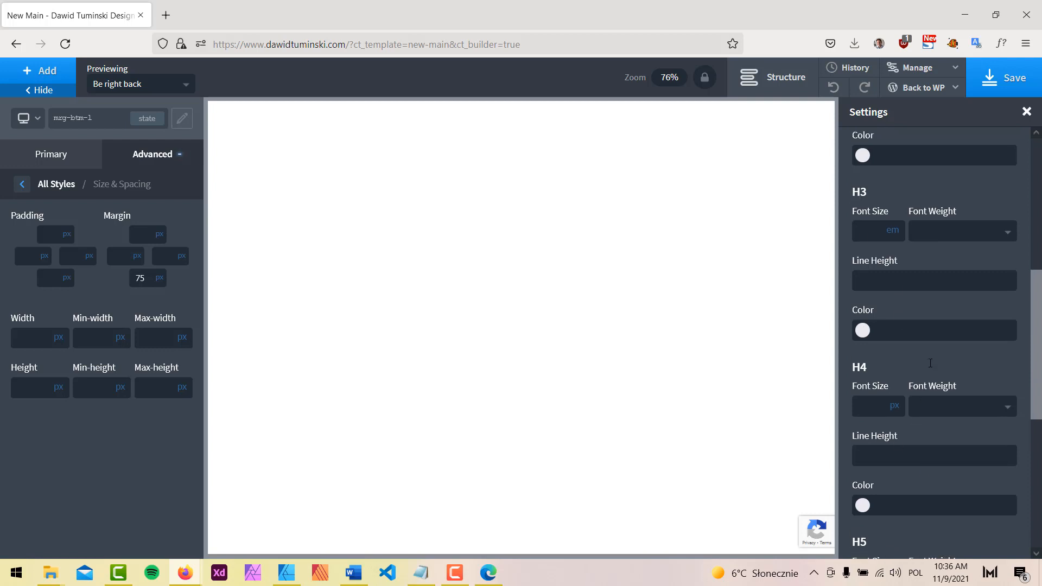
scroll(934, 369, up, 5)
click(863, 147)
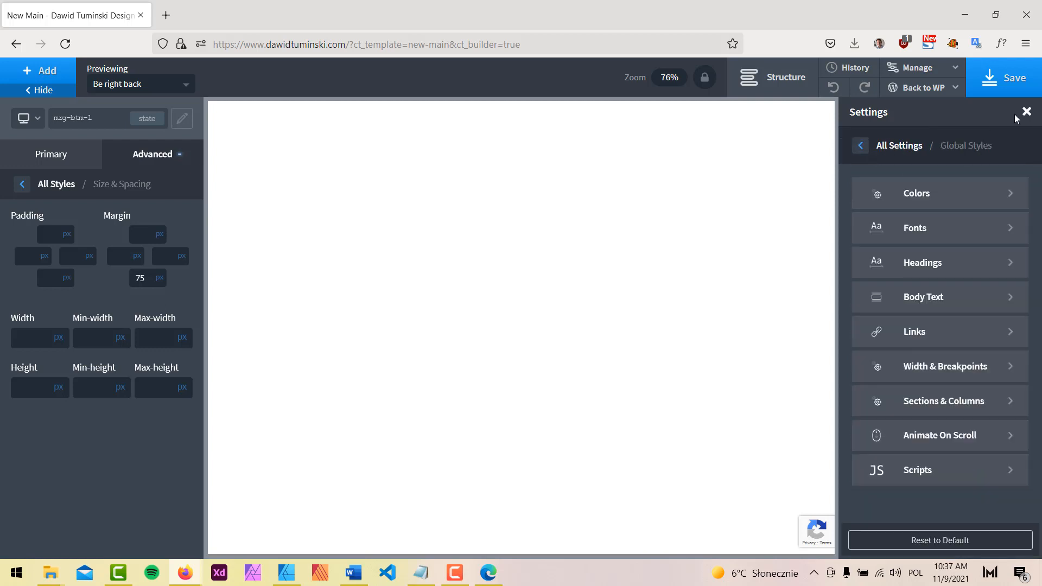
click(1014, 79)
Look over the mockup's three colour squares in Affinity Designer, then bring Oxygen back
click(286, 573)
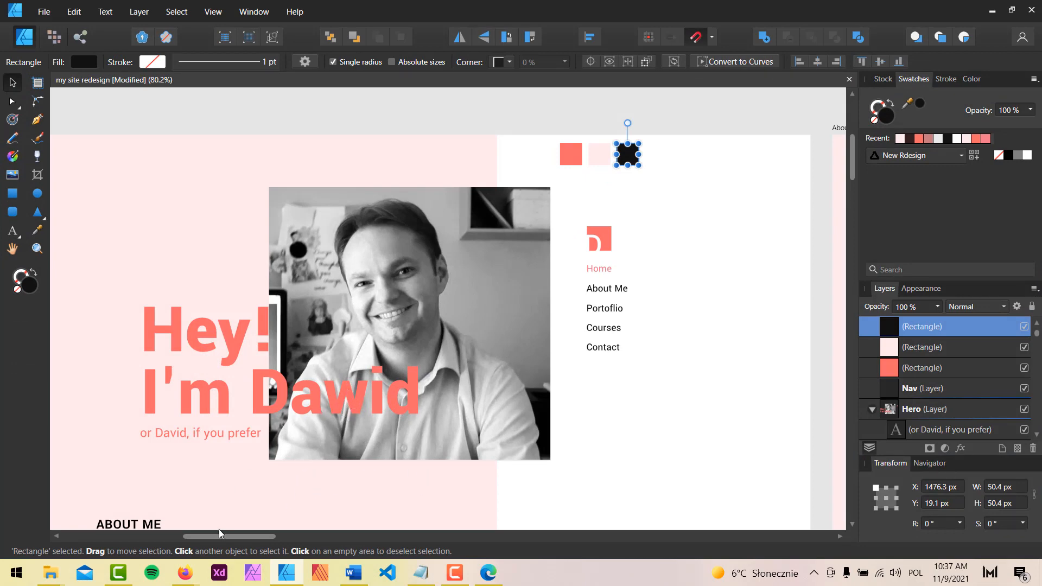
mouse_move(196, 574)
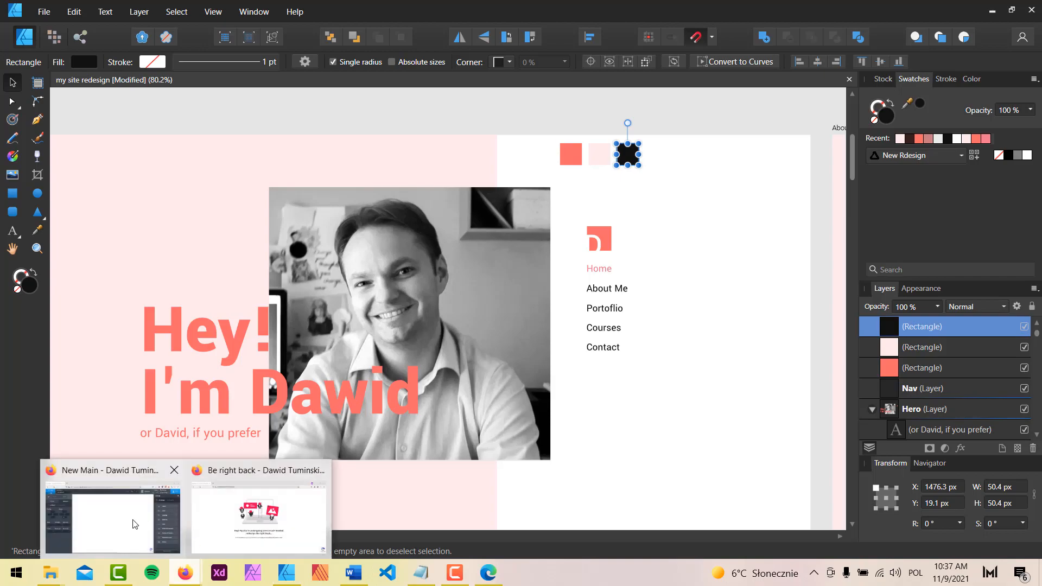
click(157, 521)
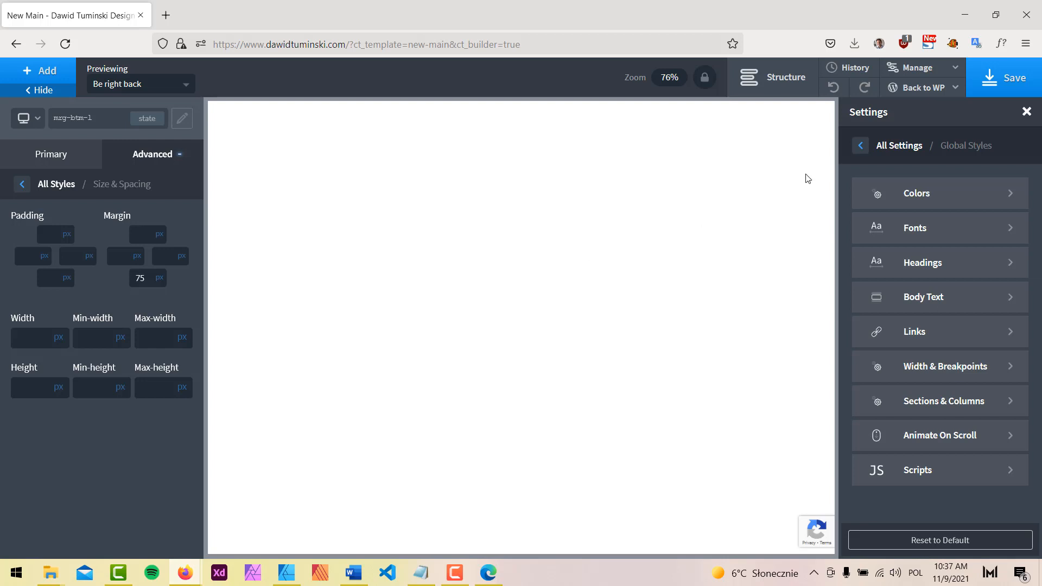
Set the global body text colour to the New Design 'Nor really black' swatch
click(936, 295)
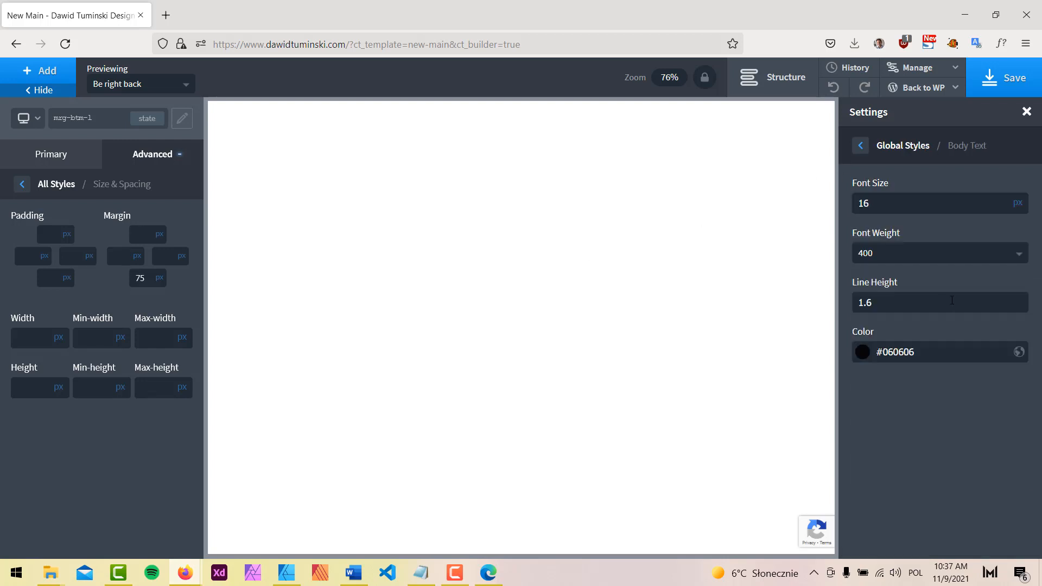
click(863, 353)
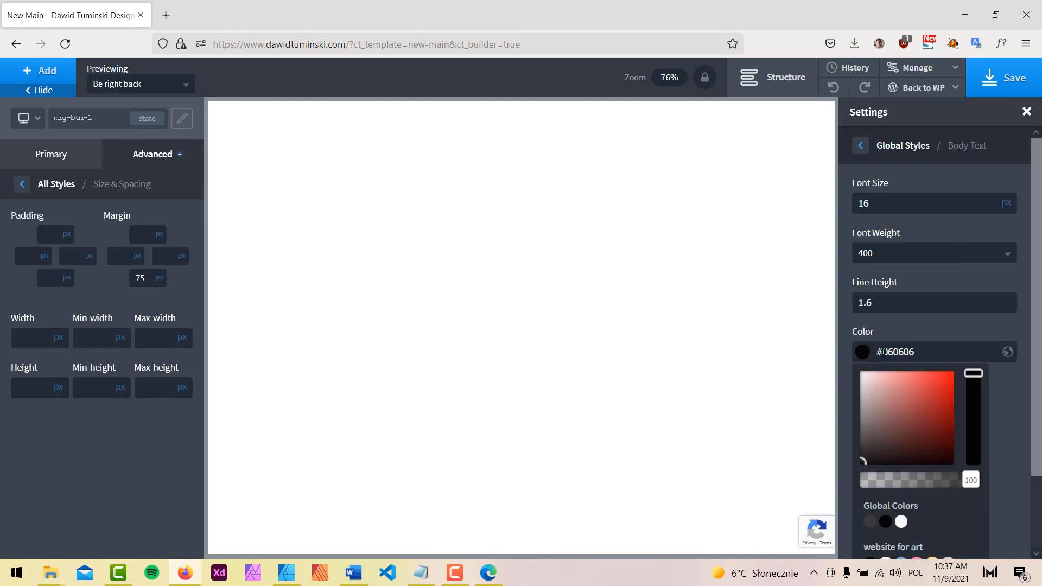
scroll(940, 412, down, 2)
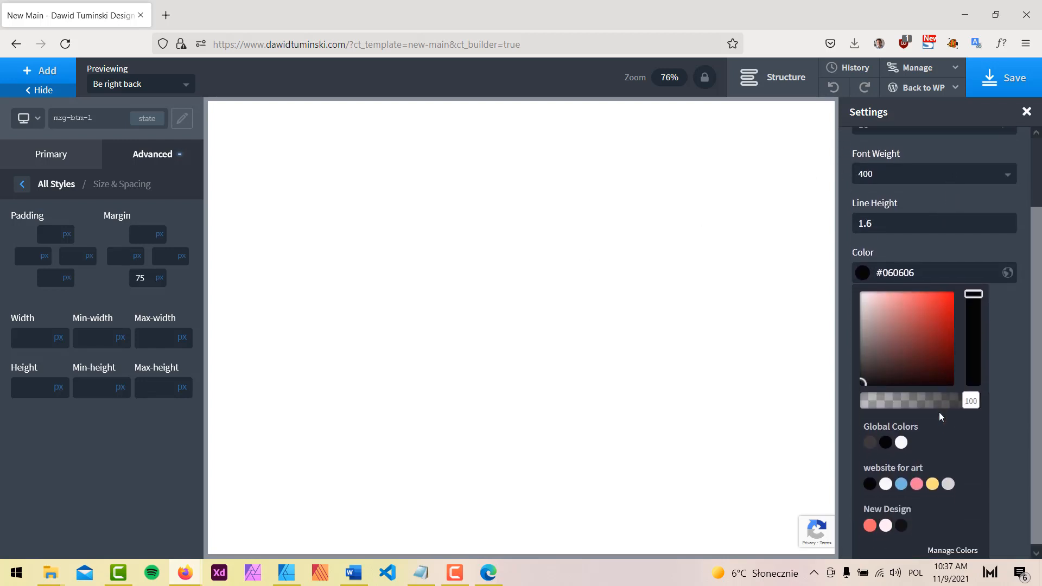
click(902, 522)
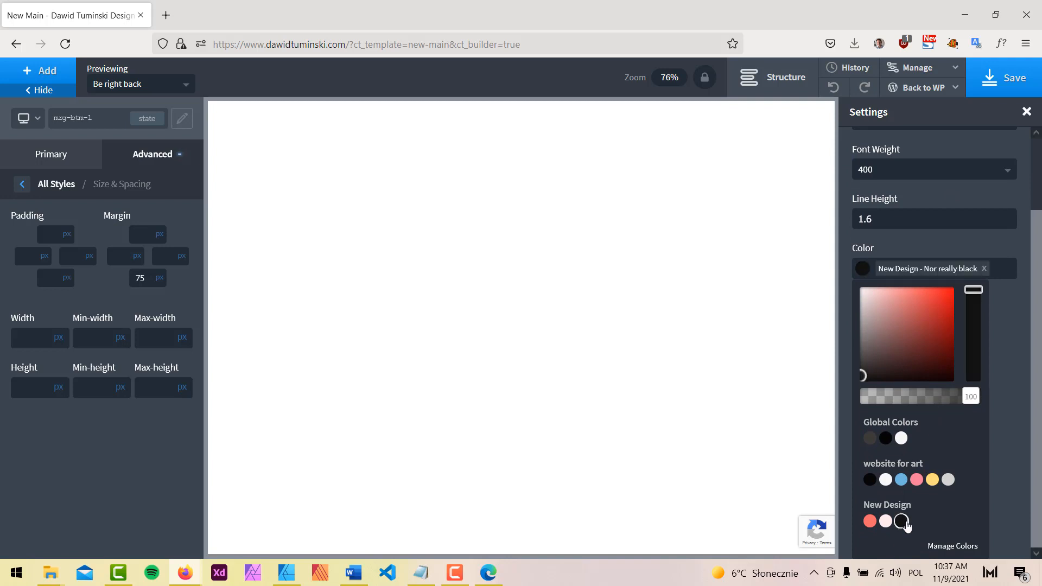
click(941, 241)
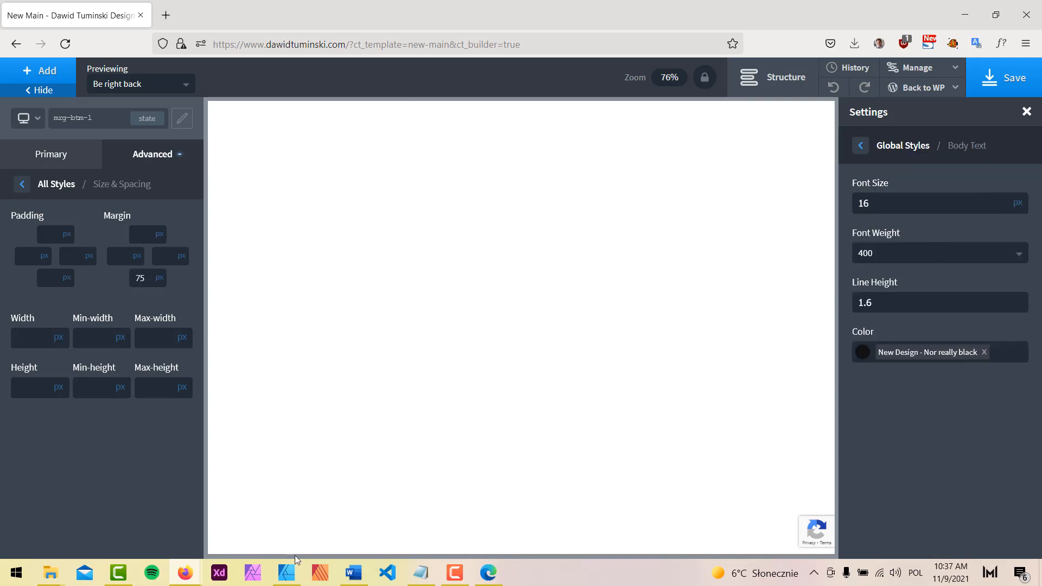
Check the mockup's About Me paragraph, then set body font size 18 and line height 1.8
click(286, 572)
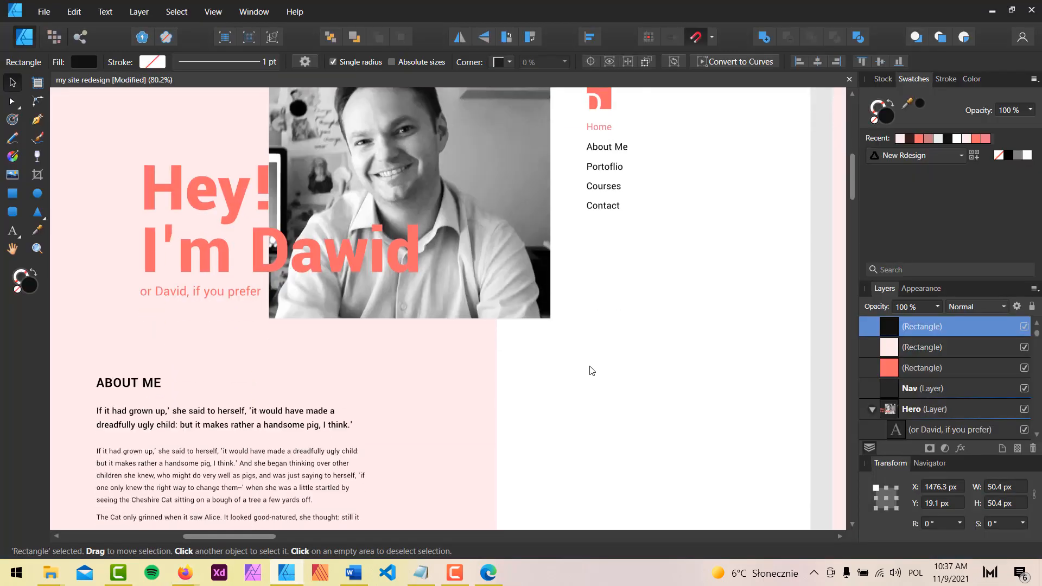
scroll(592, 371, down, 3)
click(293, 391)
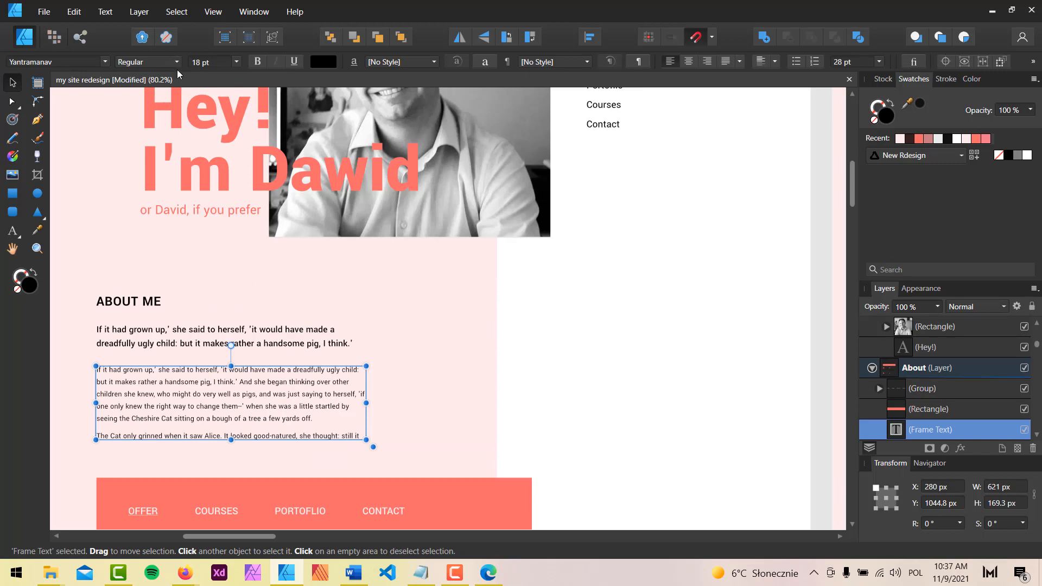
click(994, 9)
double_click(876, 199)
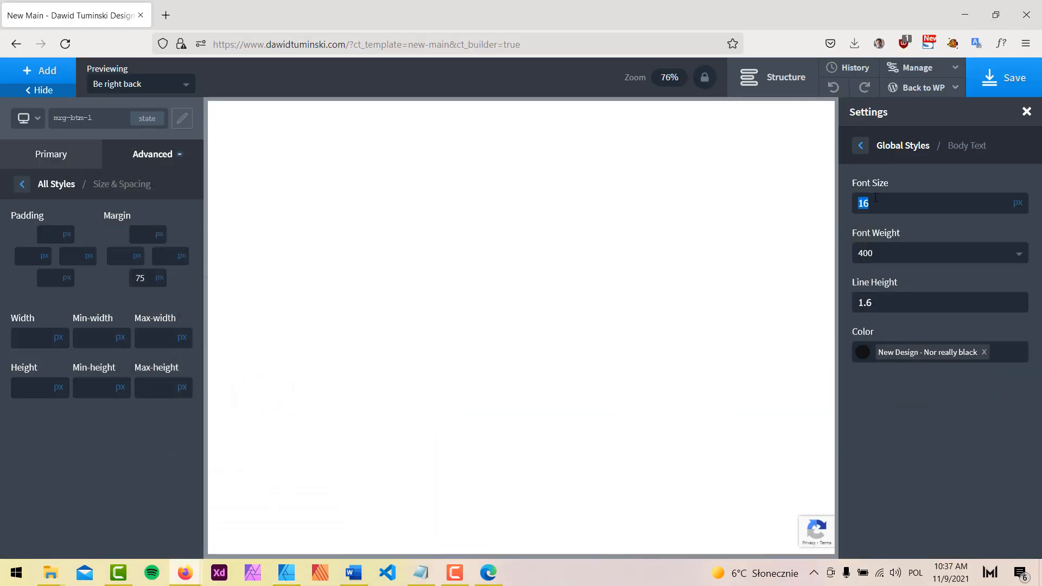
text(18)
key(BackSpace)
text(8)
drag(881, 301, 807, 305)
Save the 1.8 body line height in Oxygen's global styles and switch to the Affinity mockup
click(885, 306)
click(998, 73)
click(291, 577)
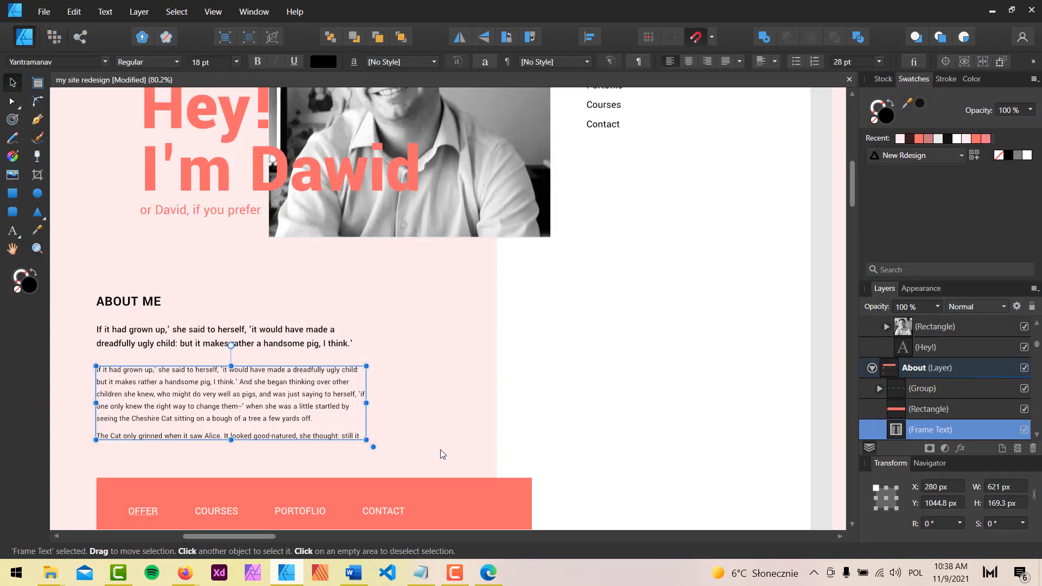
Compare against the mockup's About Me paragraph text, then return to Oxygen
click(622, 350)
scroll(522, 353, down, 3)
scroll(523, 350, up, 3)
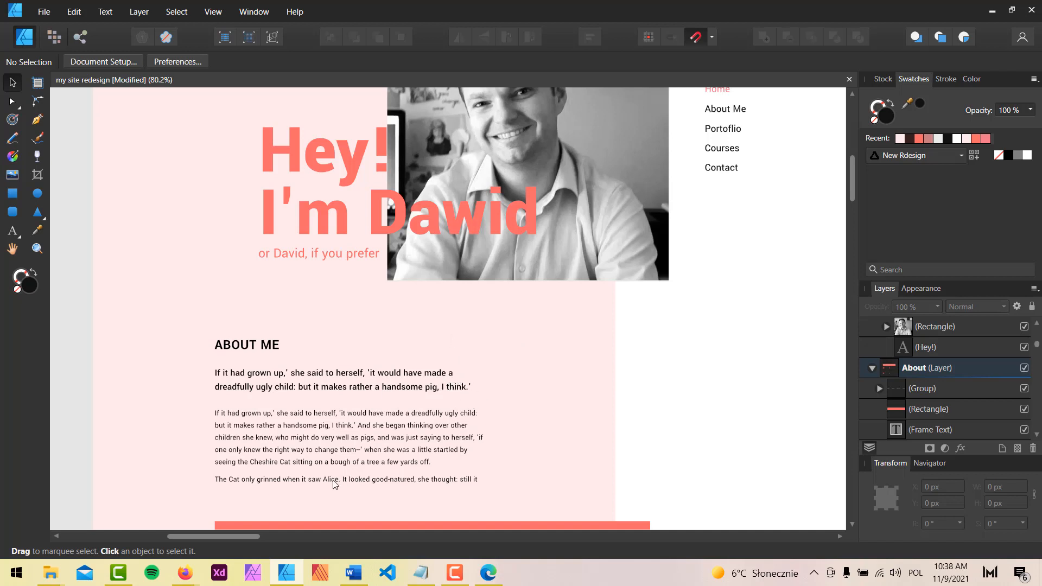
mouse_move(185, 567)
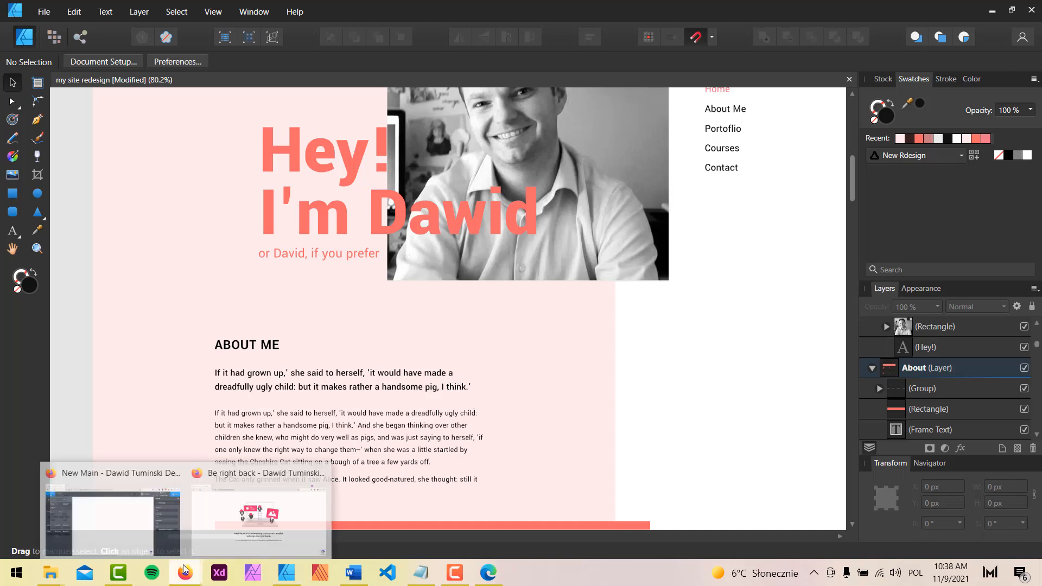
click(163, 529)
Open the global Sections & Columns settings and review the left and right column padding
click(860, 145)
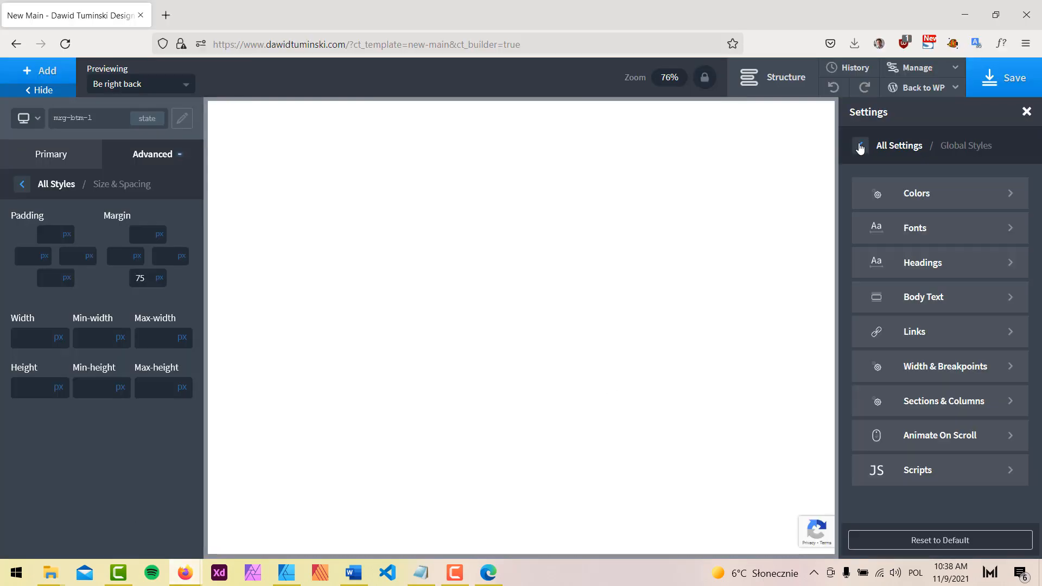
click(935, 406)
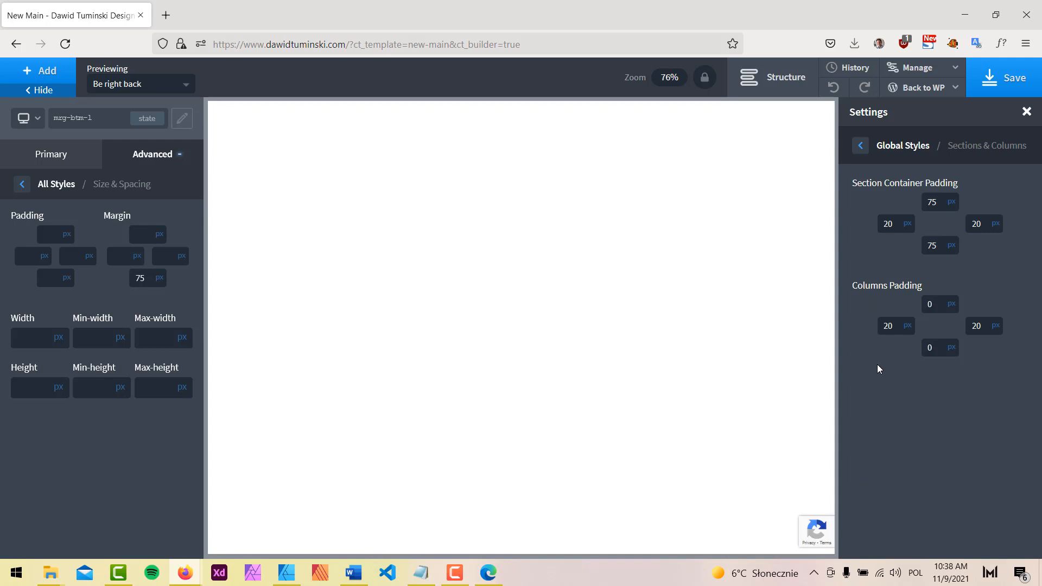
double_click(893, 323)
double_click(983, 328)
Review the section container padding values, leaving them at 75px top and bottom
click(938, 201)
key(Tab)
click(938, 203)
click(932, 206)
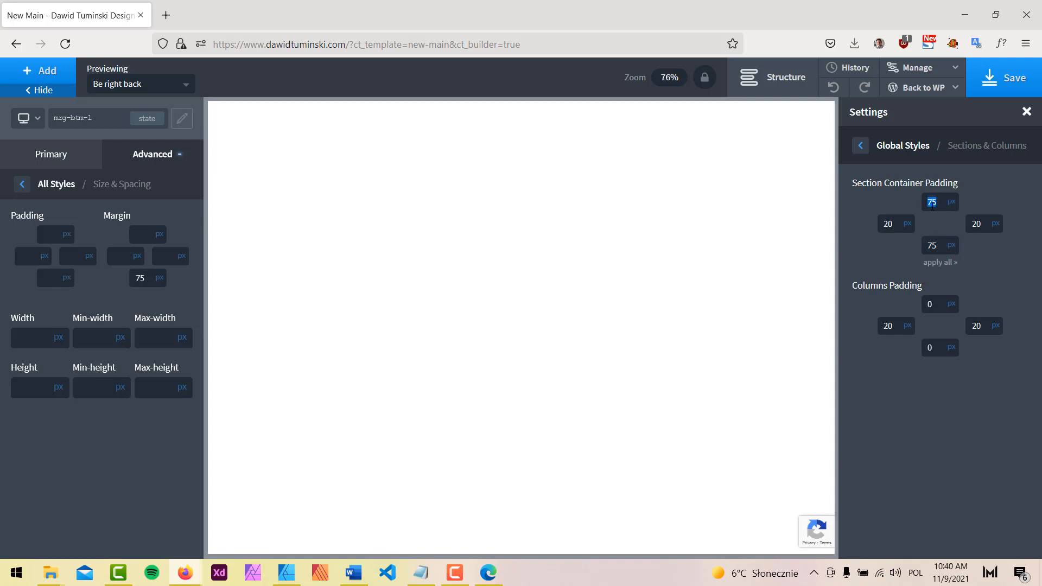
click(934, 246)
click(978, 223)
click(888, 223)
click(933, 201)
click(934, 246)
click(933, 202)
click(932, 245)
Return to the settings list and switch to the Affinity Designer hero mockup
click(860, 147)
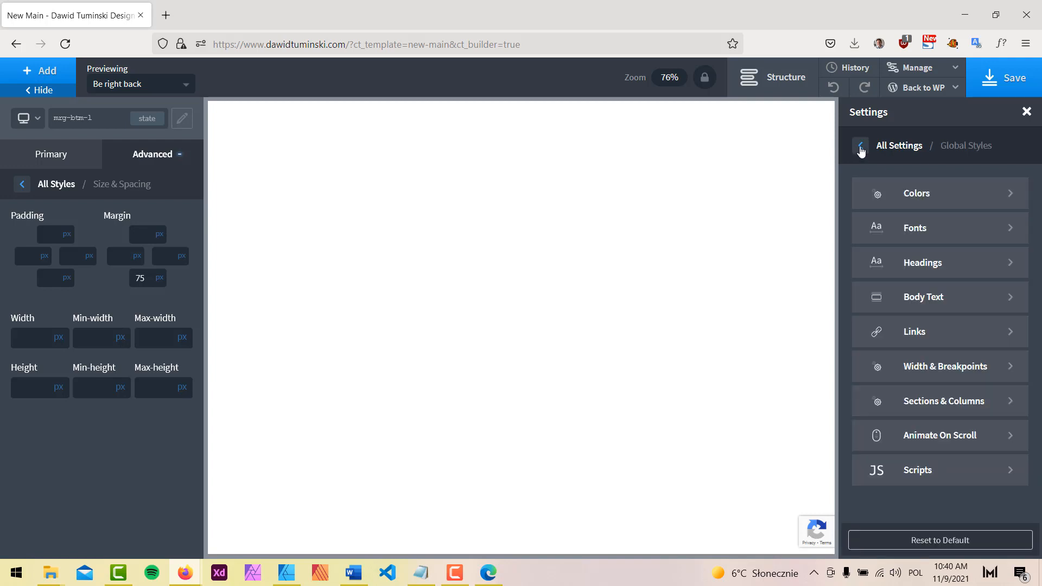
click(23, 184)
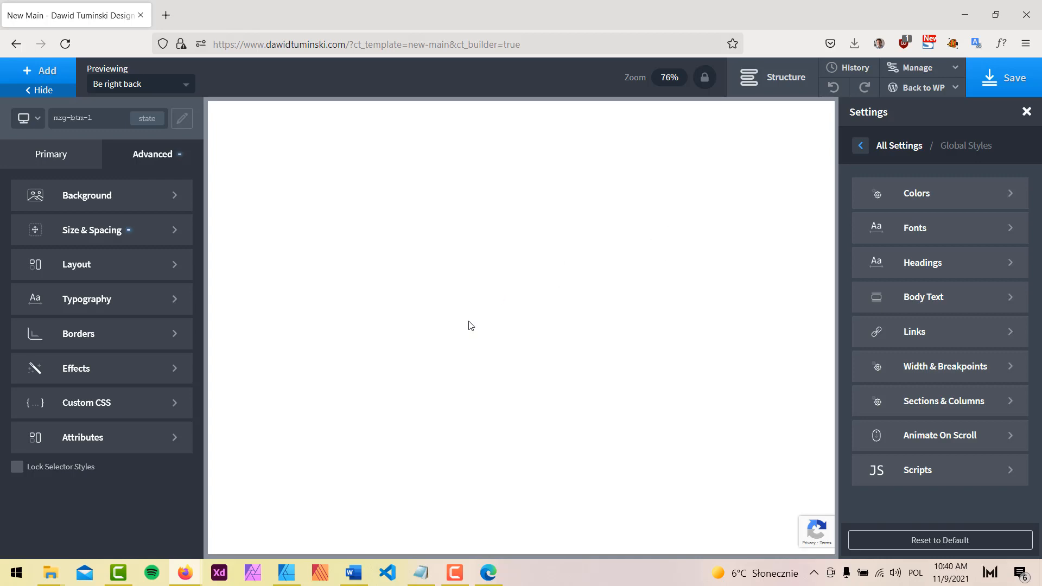
click(286, 573)
scroll(556, 373, up, 3)
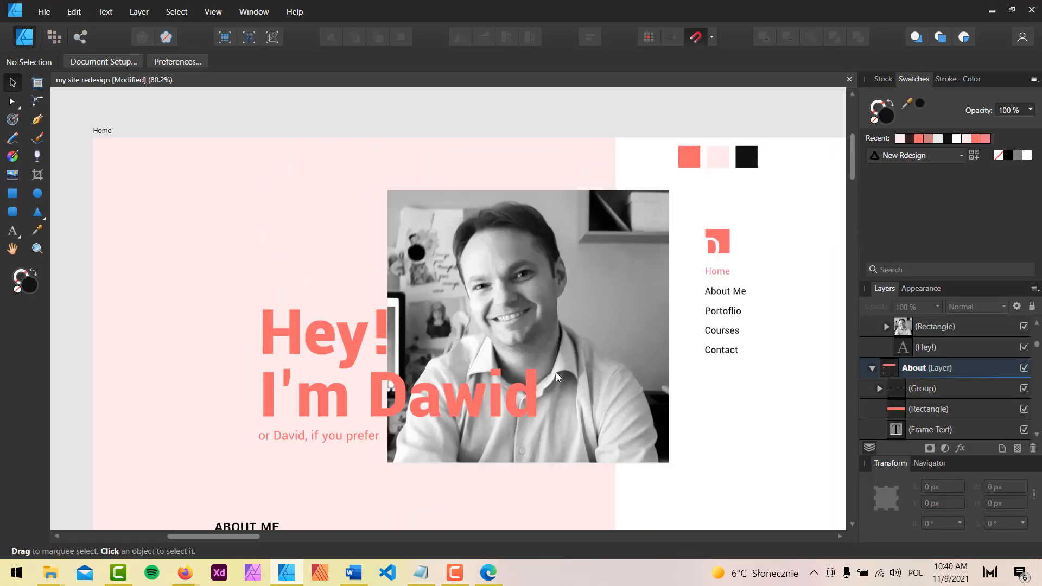
Scroll across the Home, iPhone XS and About Me artboards, then bring the Oxygen builder back
scroll(556, 372, down, 3)
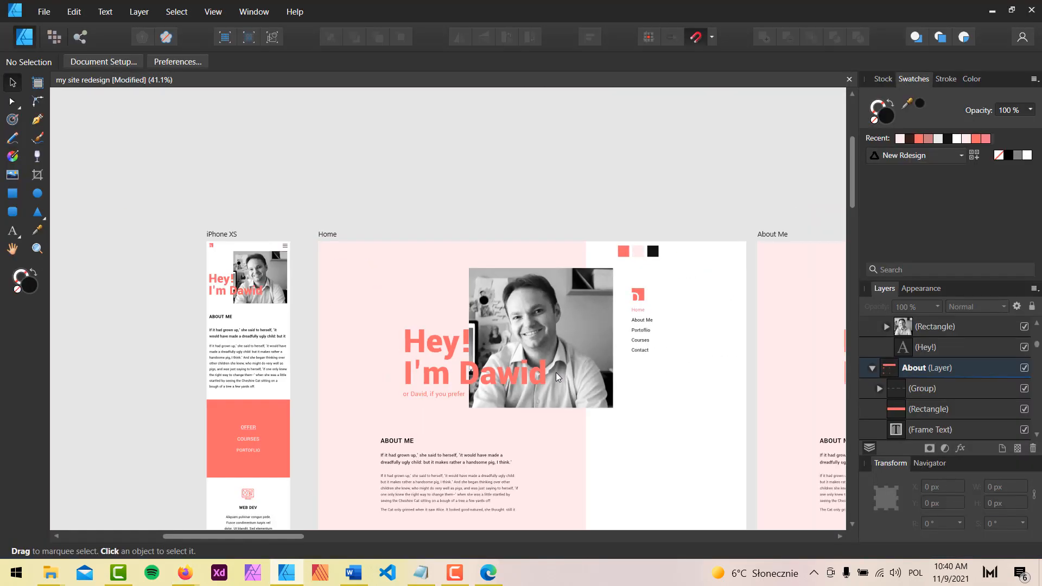
scroll(461, 201, down, 1)
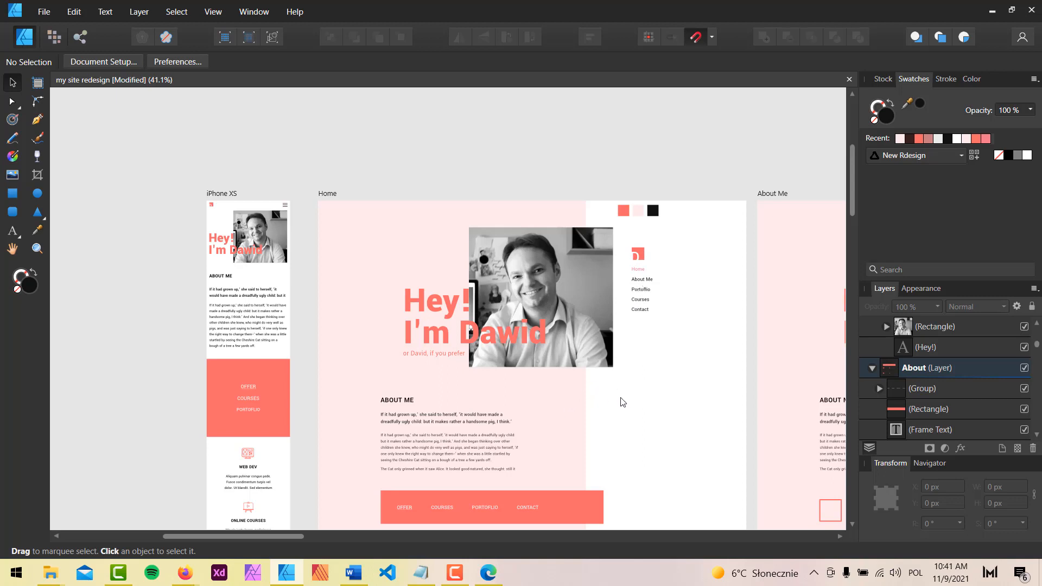
scroll(565, 174, down, 2)
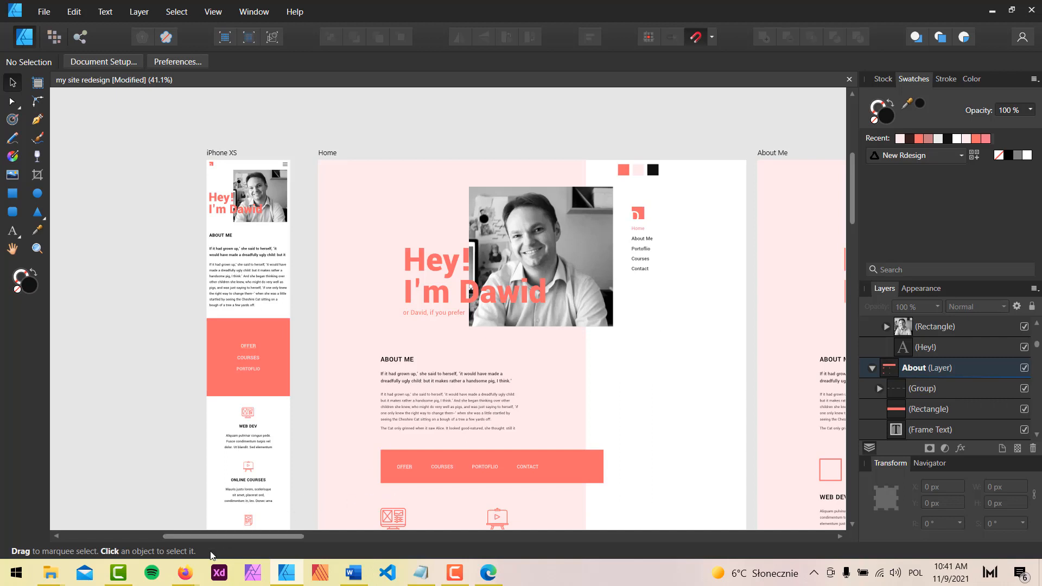
mouse_move(190, 573)
click(149, 522)
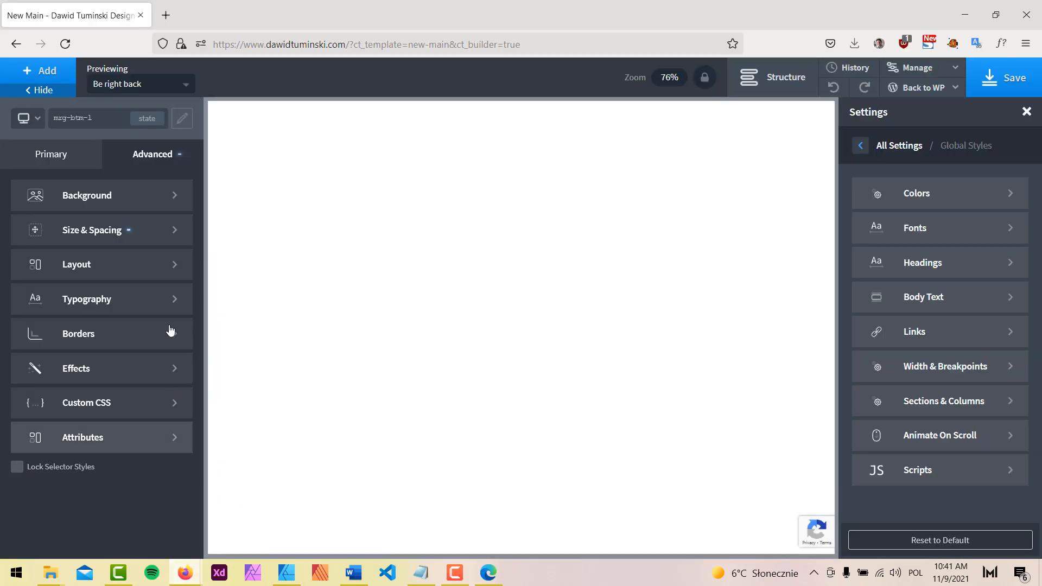
Add a new Section and open its gradient background settings
click(71, 80)
text(sec)
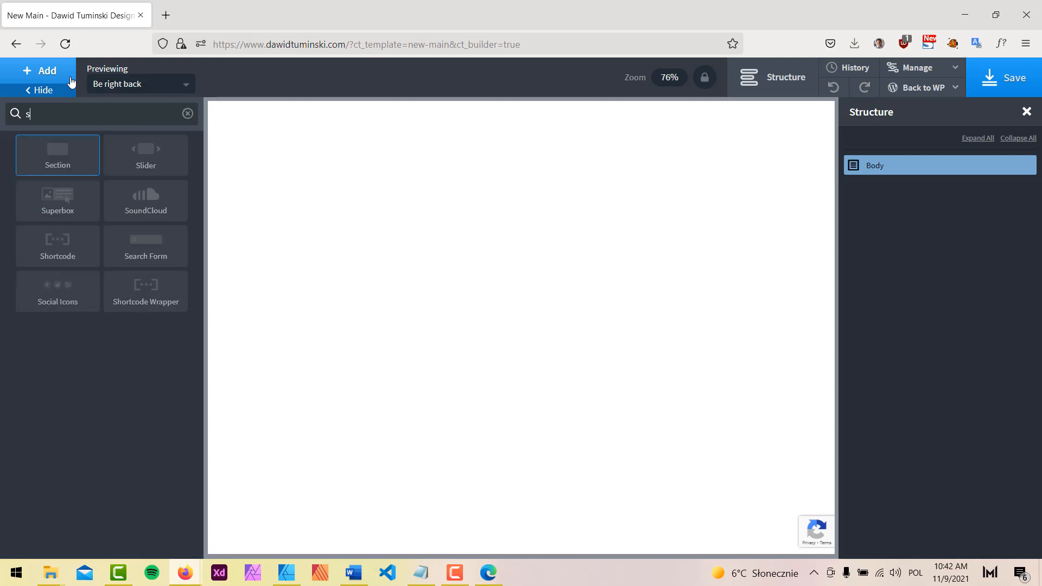
click(60, 156)
click(146, 189)
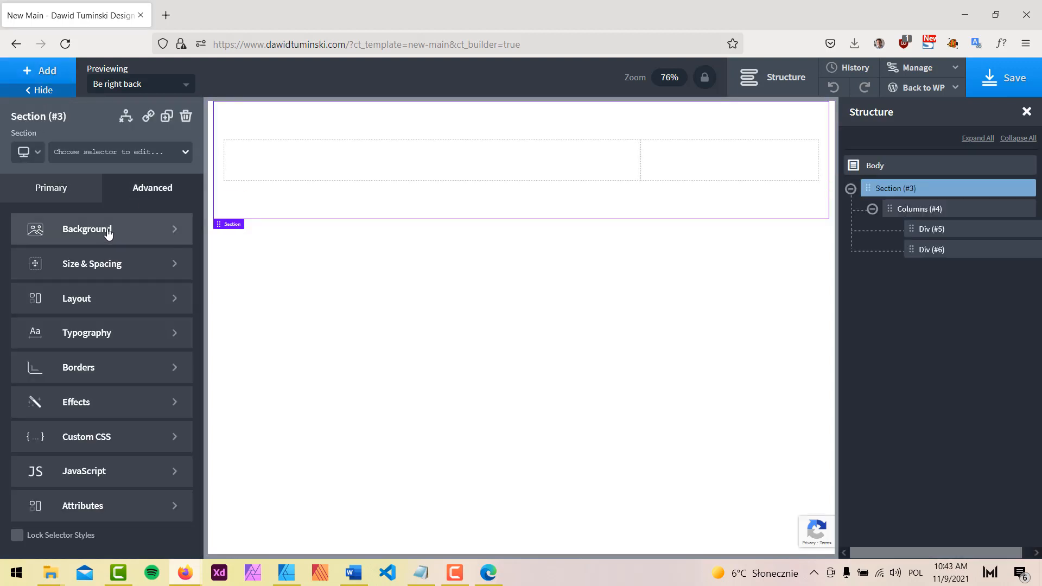
click(108, 233)
scroll(89, 333, down, 5)
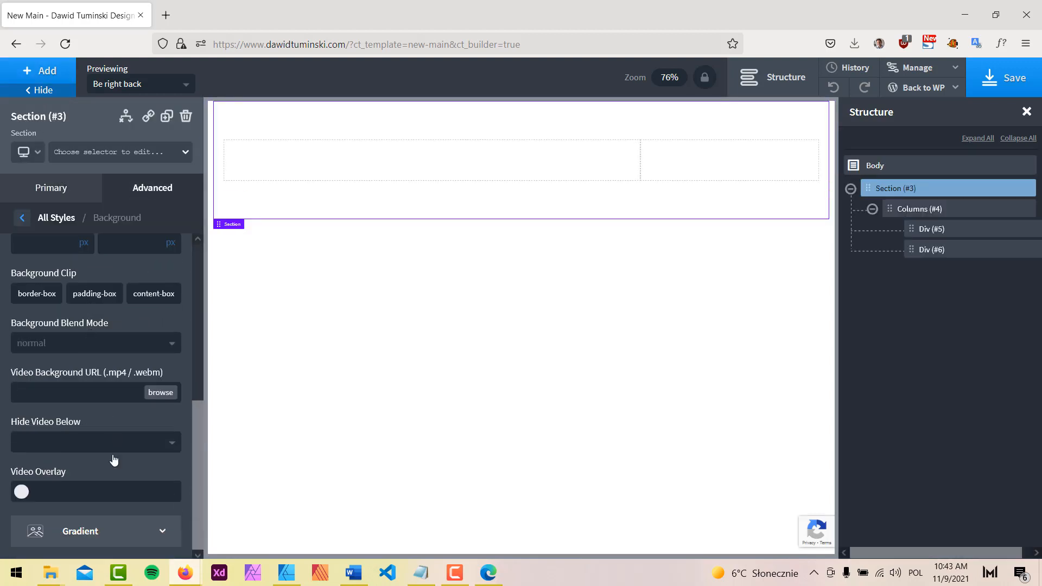
click(109, 532)
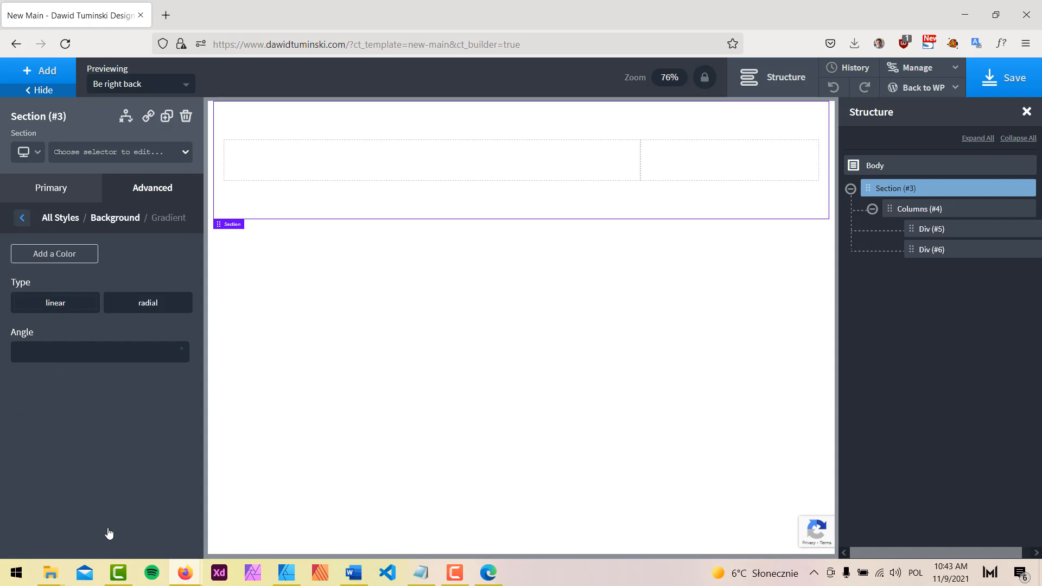
Add two gradient colour stops and make the first one New Design Soft Pink
click(67, 256)
click(67, 256)
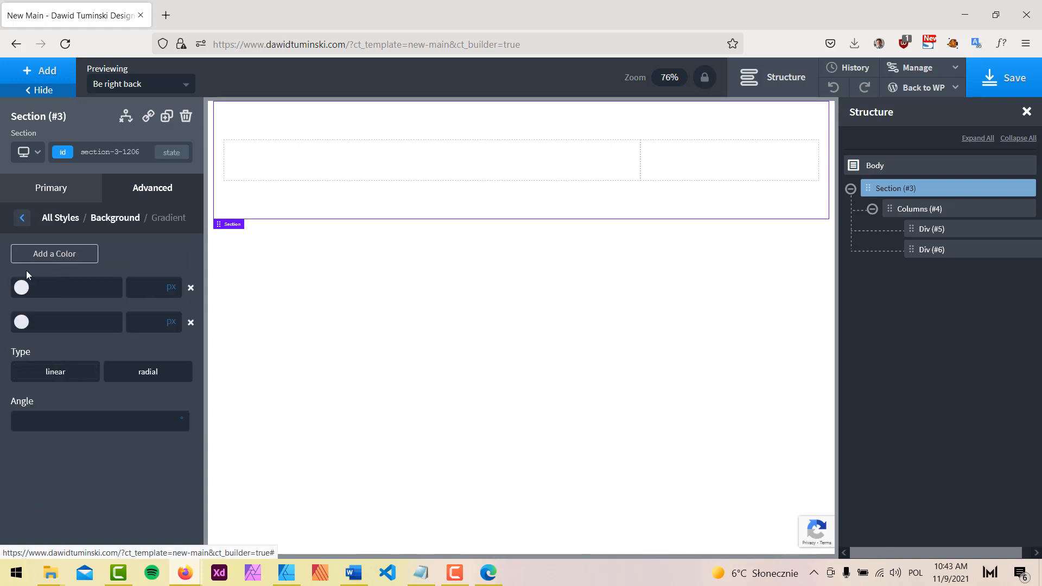
click(22, 287)
scroll(82, 478, down, 1)
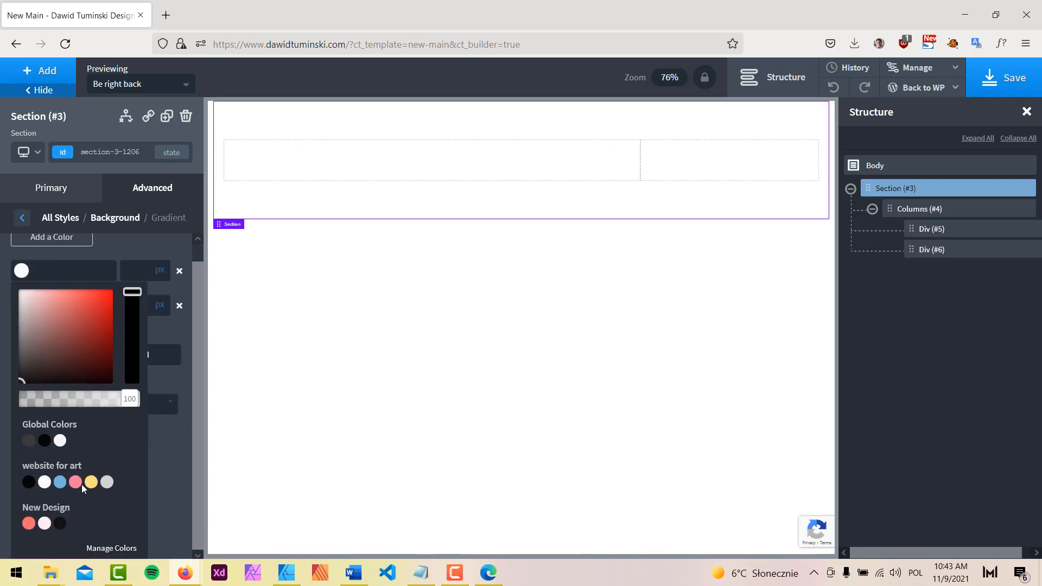
click(29, 523)
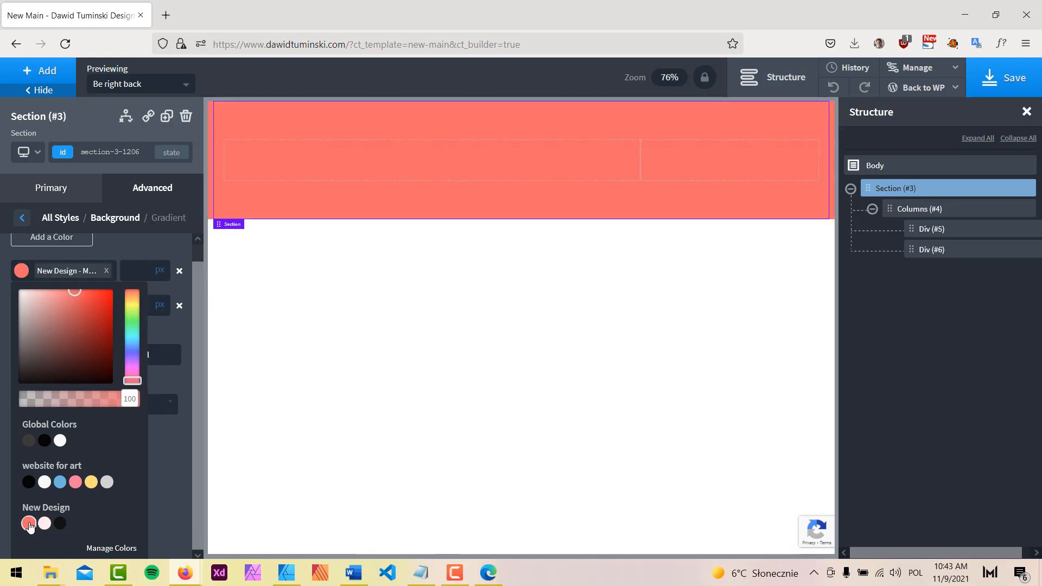
click(290, 575)
click(291, 574)
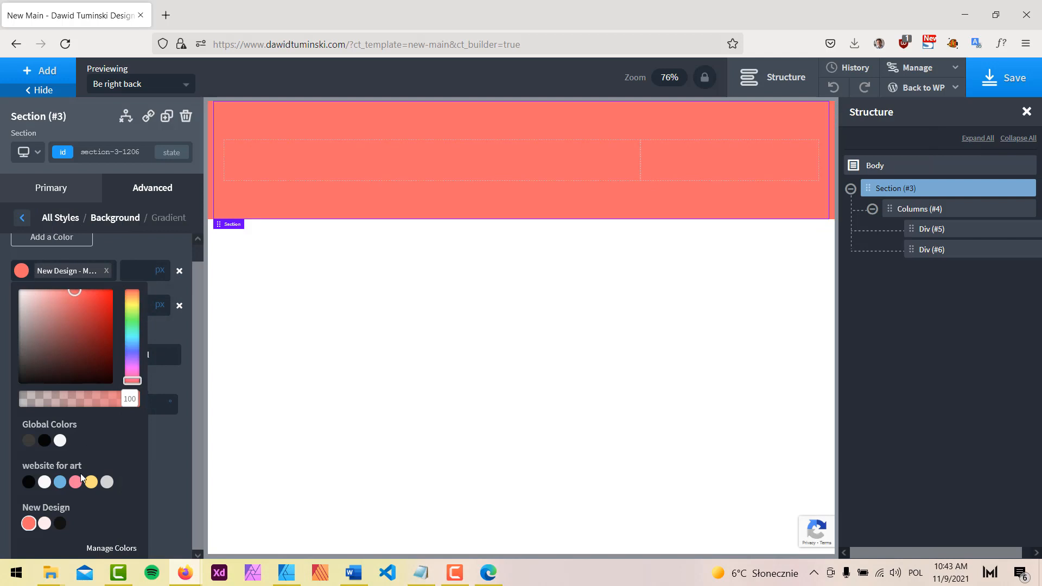
click(44, 524)
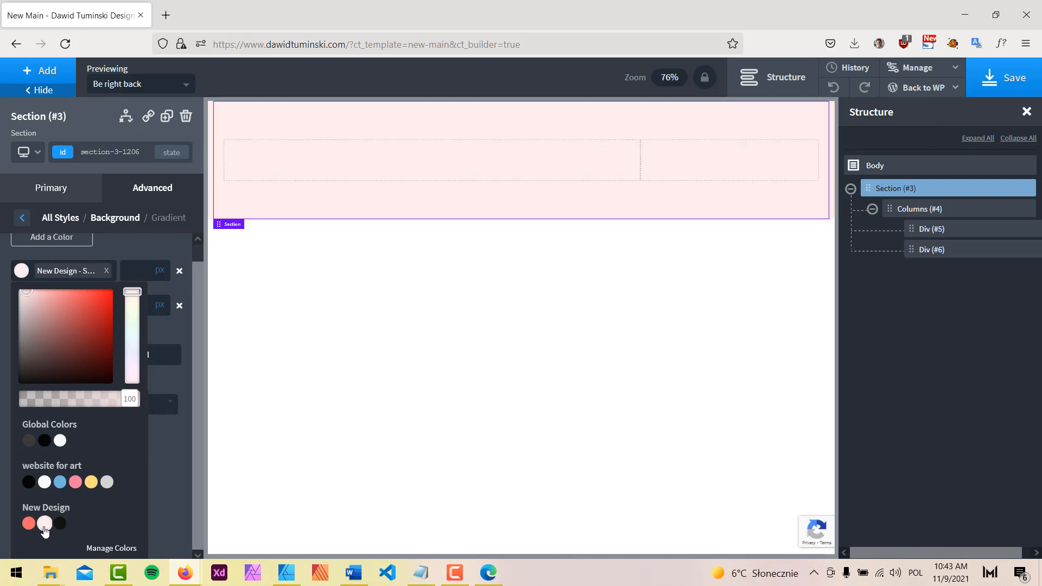
click(156, 448)
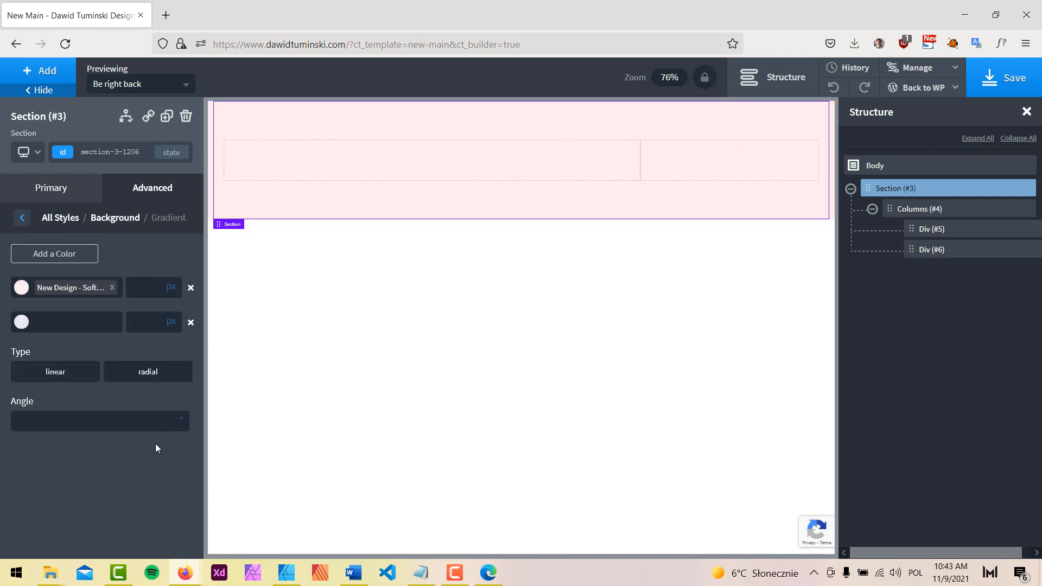
Leave the second gradient colour unchanged and save the page
click(21, 322)
scroll(129, 480, down, 1)
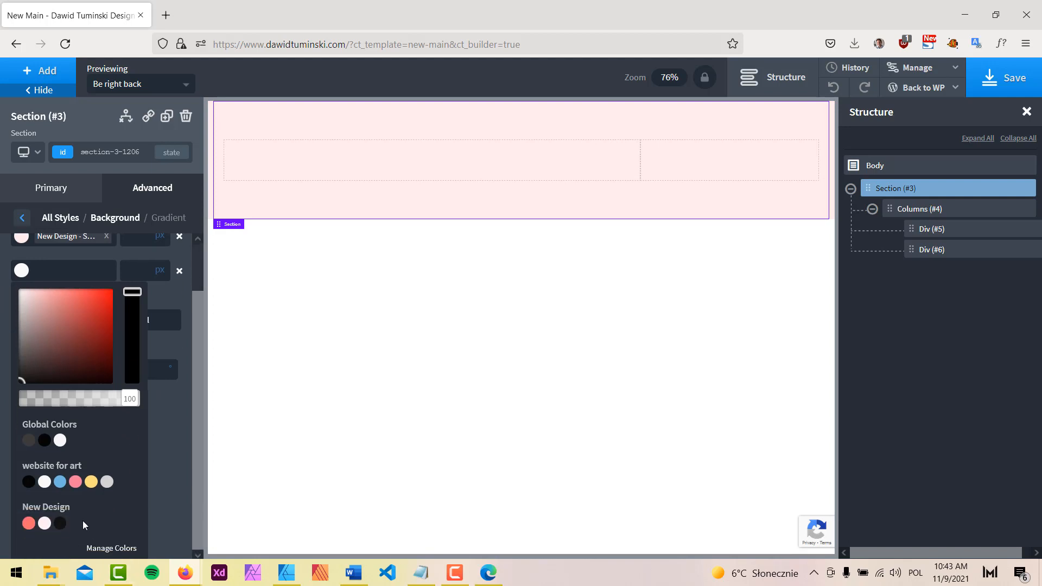
click(158, 417)
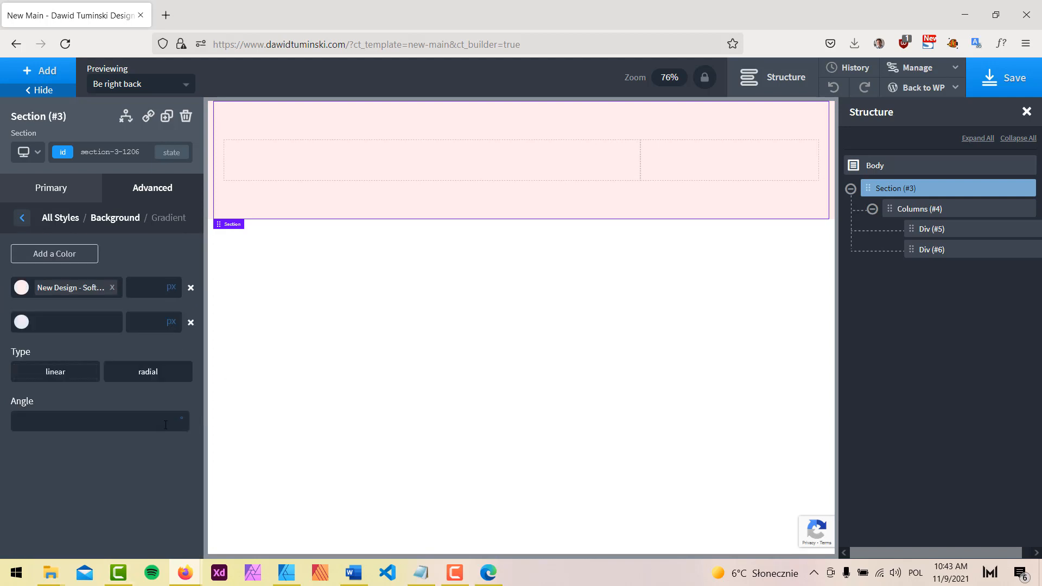
click(998, 81)
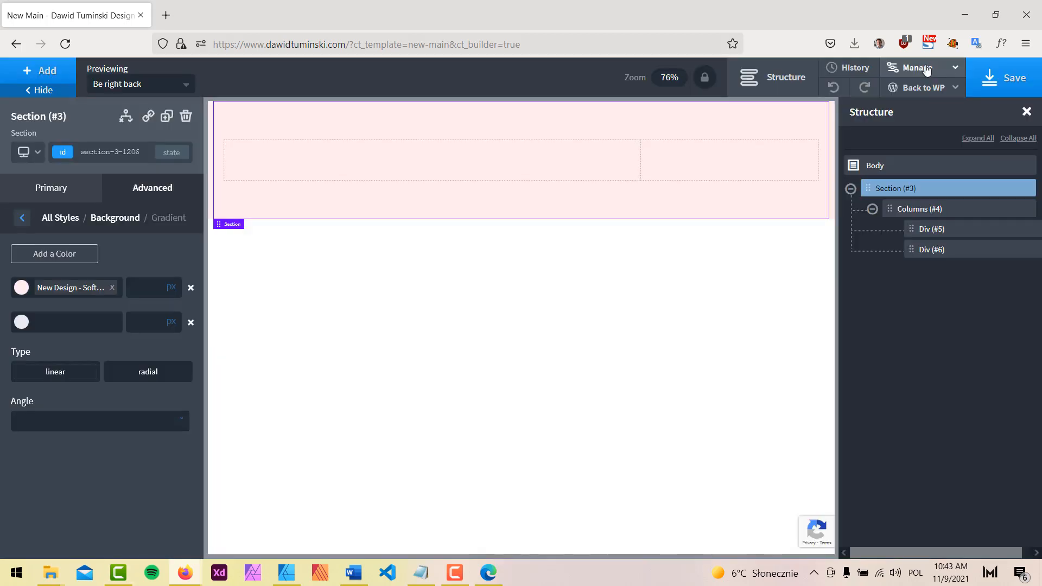
click(949, 70)
Add 'Just white' (#ffffff) to the New Design colour set and save it
click(920, 88)
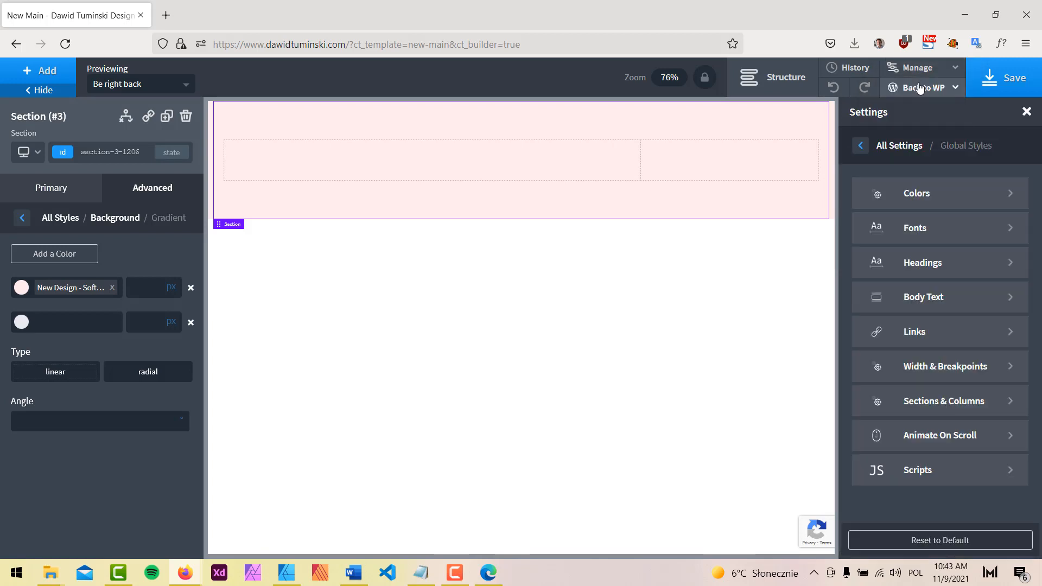
click(905, 197)
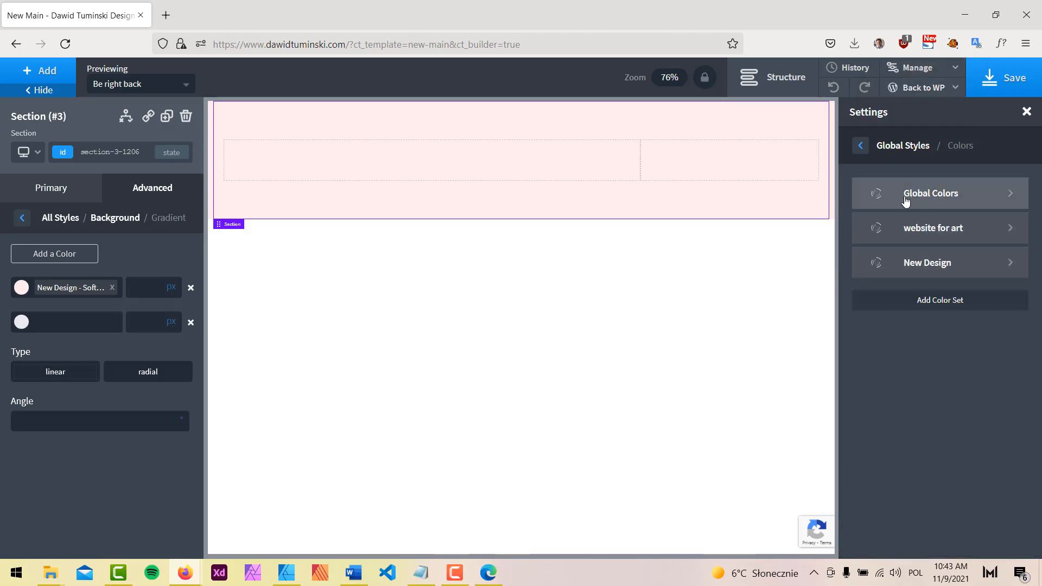
click(961, 262)
click(905, 331)
text(Just white)
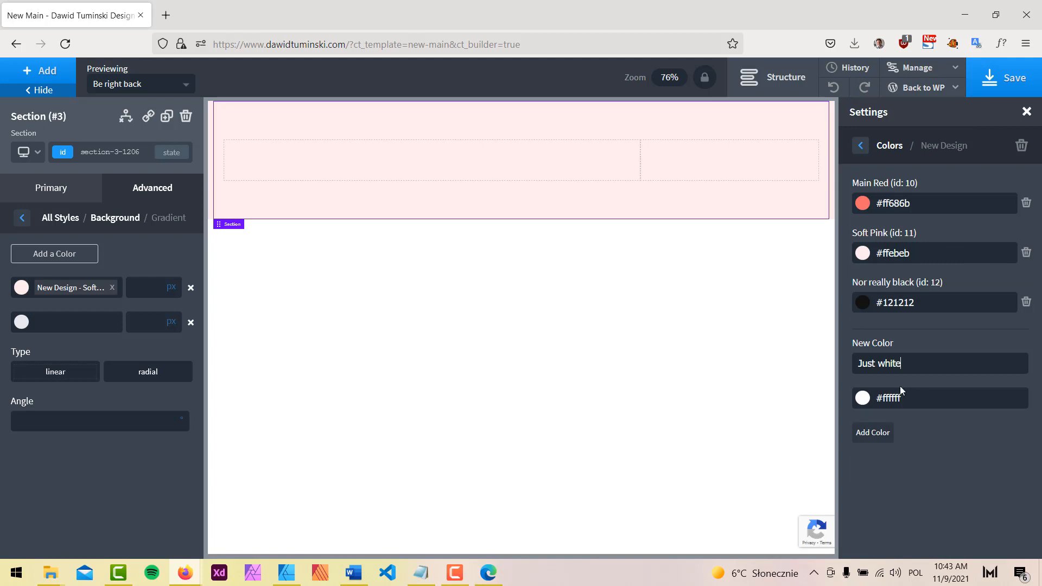
click(880, 439)
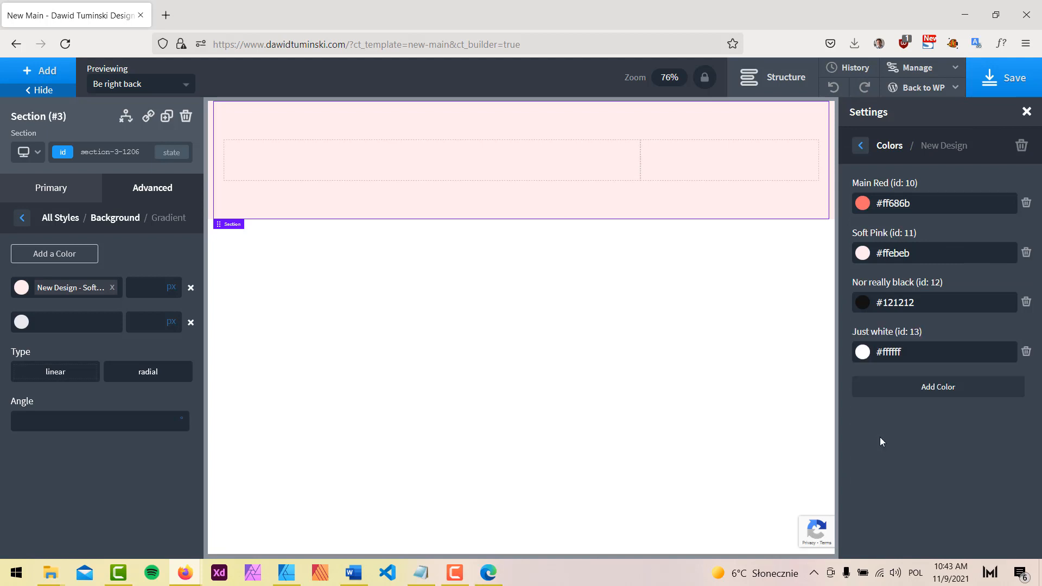
click(1018, 85)
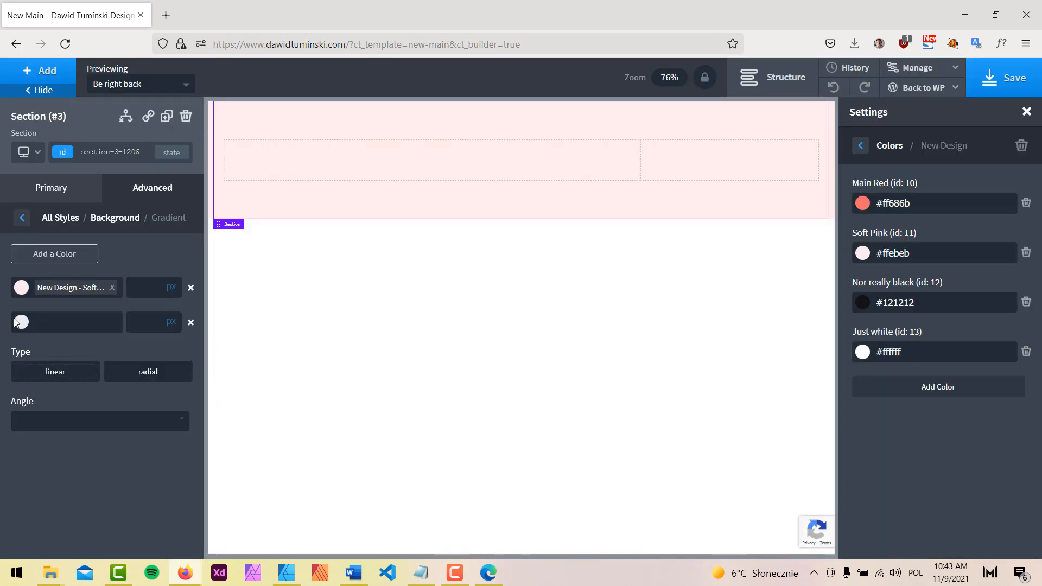
Make the section's second gradient colour Just white
click(21, 322)
scroll(126, 488, down, 1)
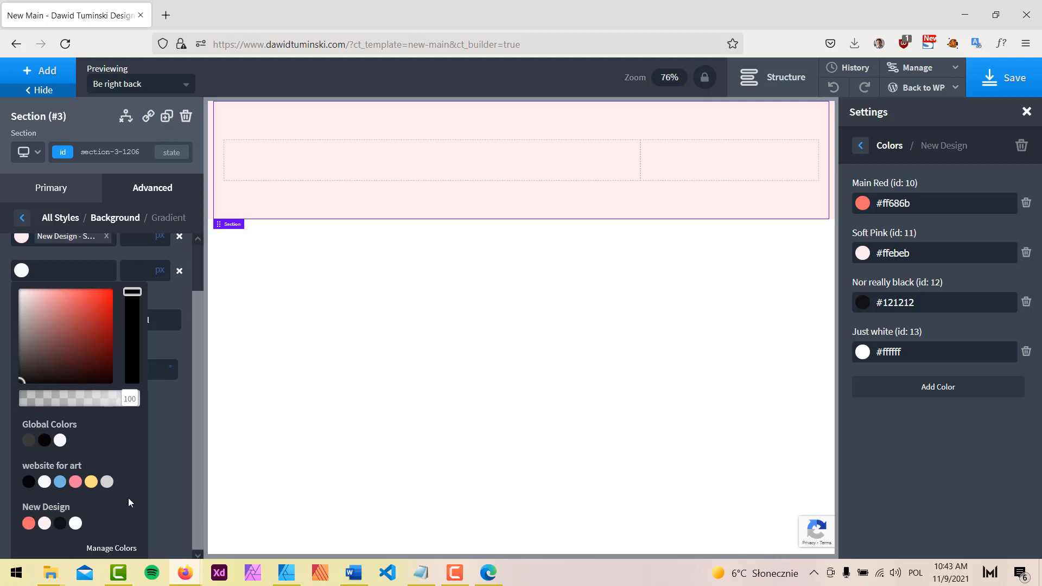
click(76, 524)
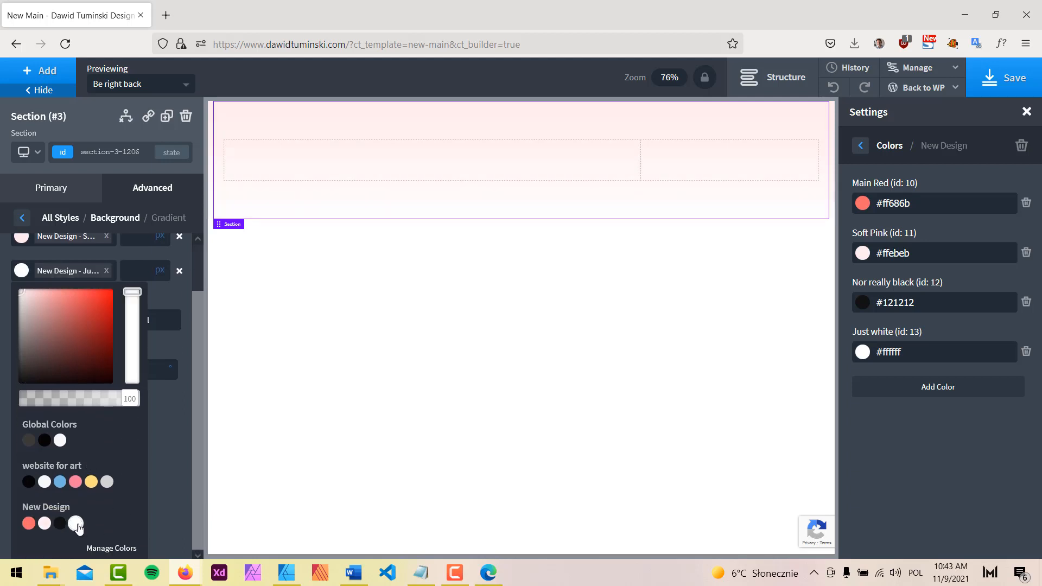
click(171, 294)
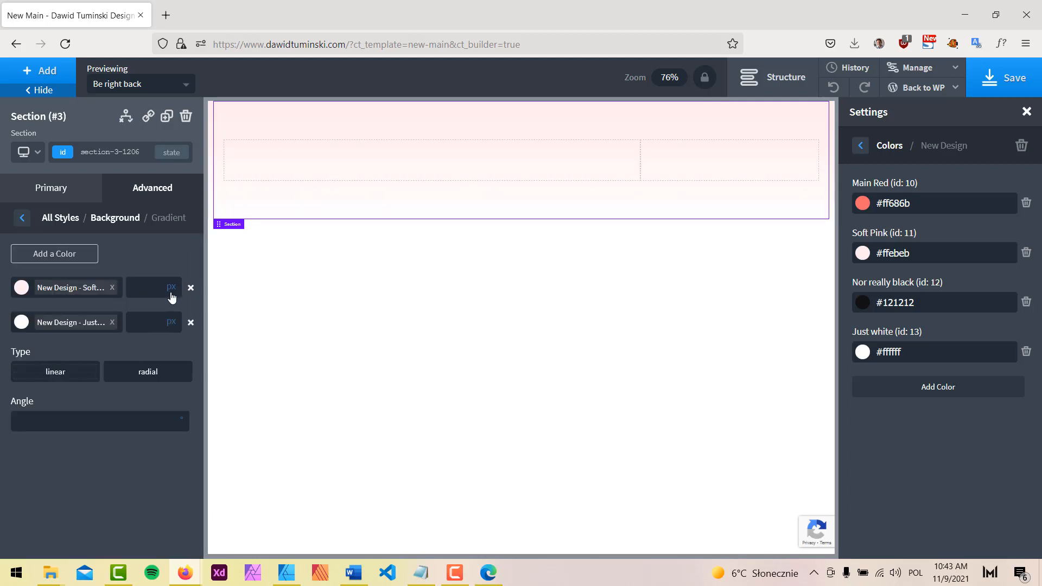
Set the gradient angle to 90 with the pink stop at 70% and white at 30%
click(59, 418)
text(90)
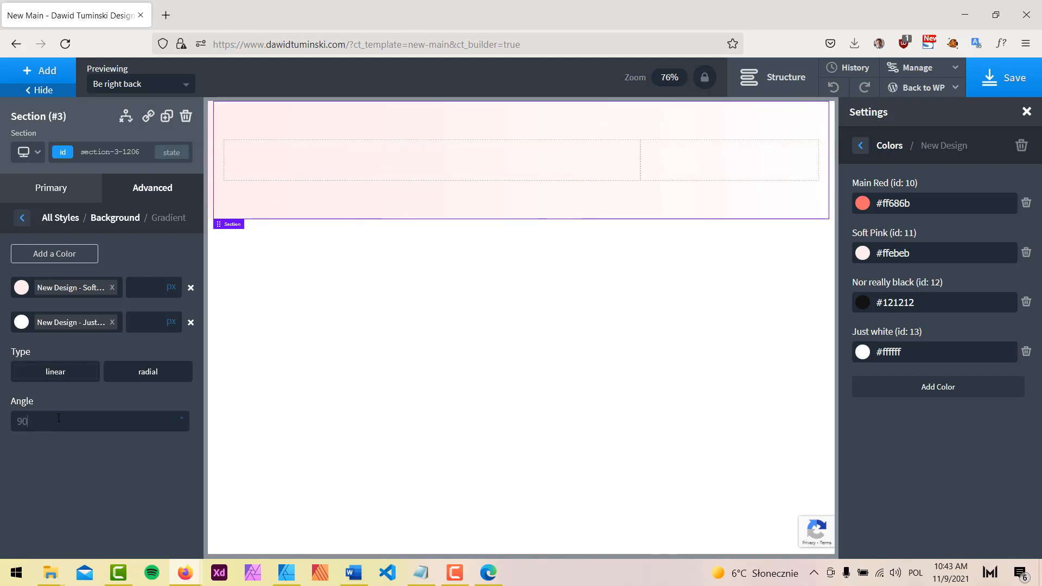
click(143, 288)
text(70)
click(170, 289)
click(174, 282)
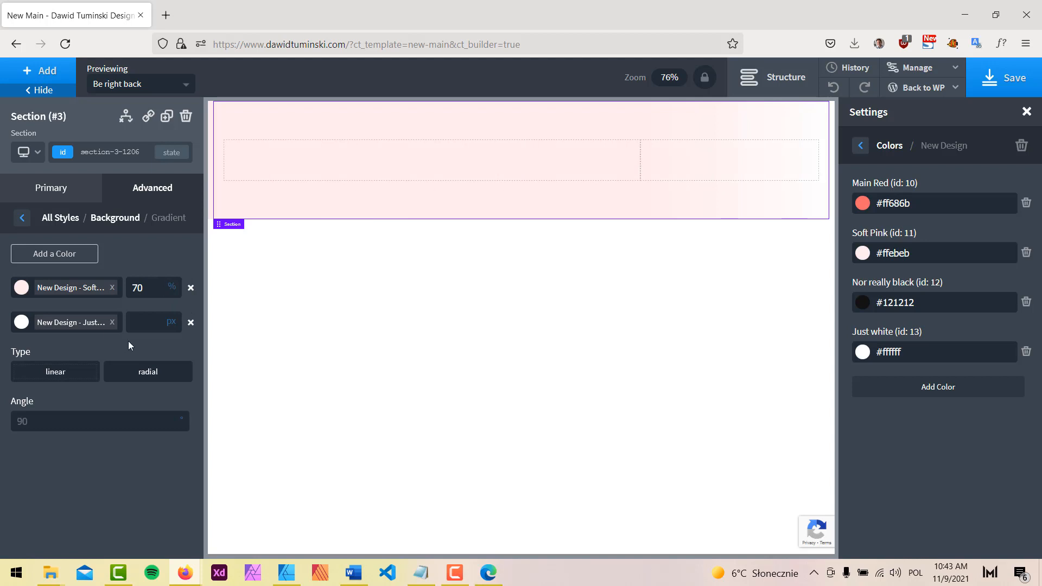
click(158, 319)
text(30)
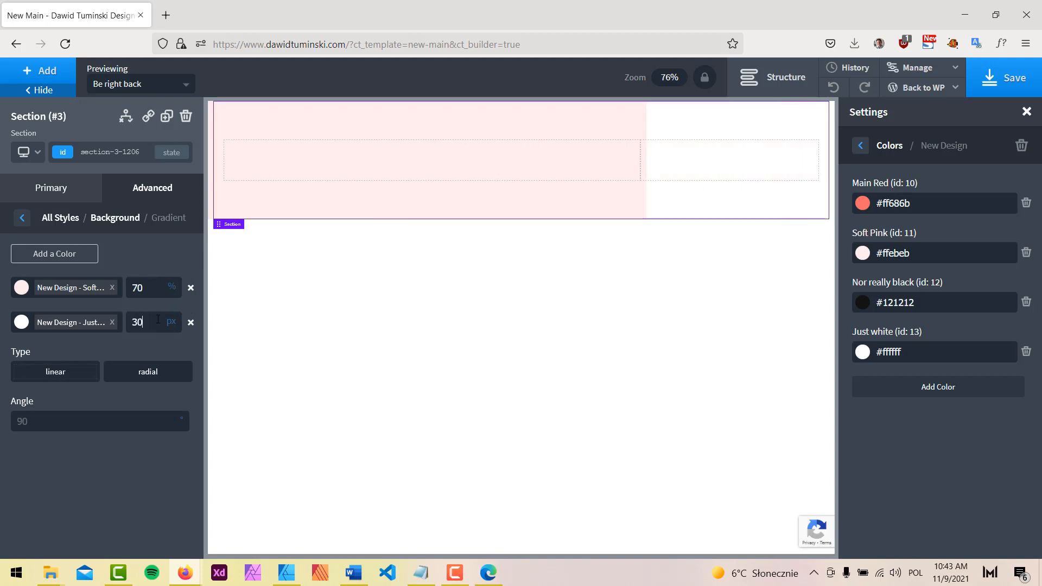
click(172, 322)
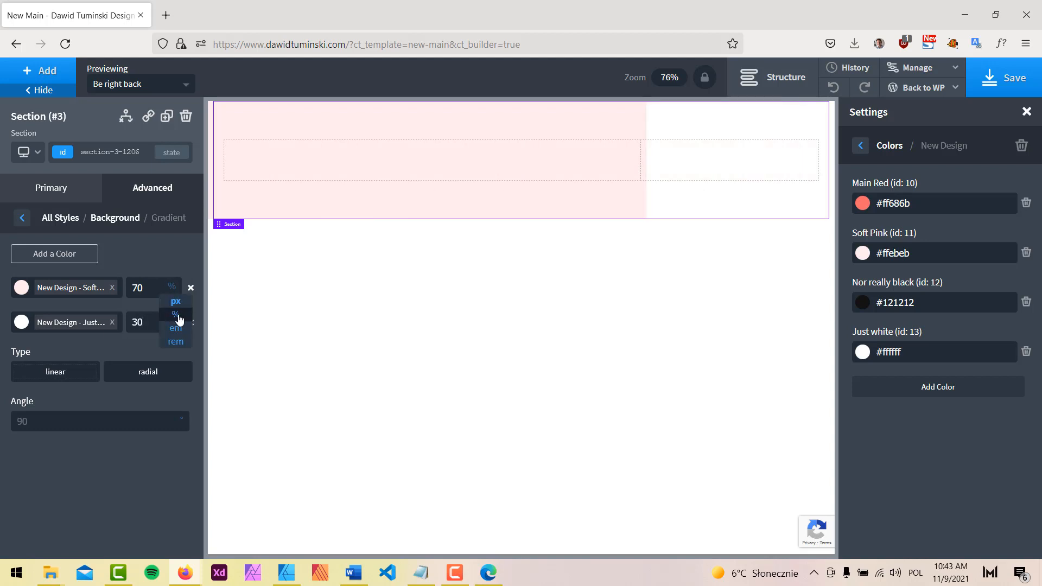
click(171, 337)
click(49, 90)
click(785, 82)
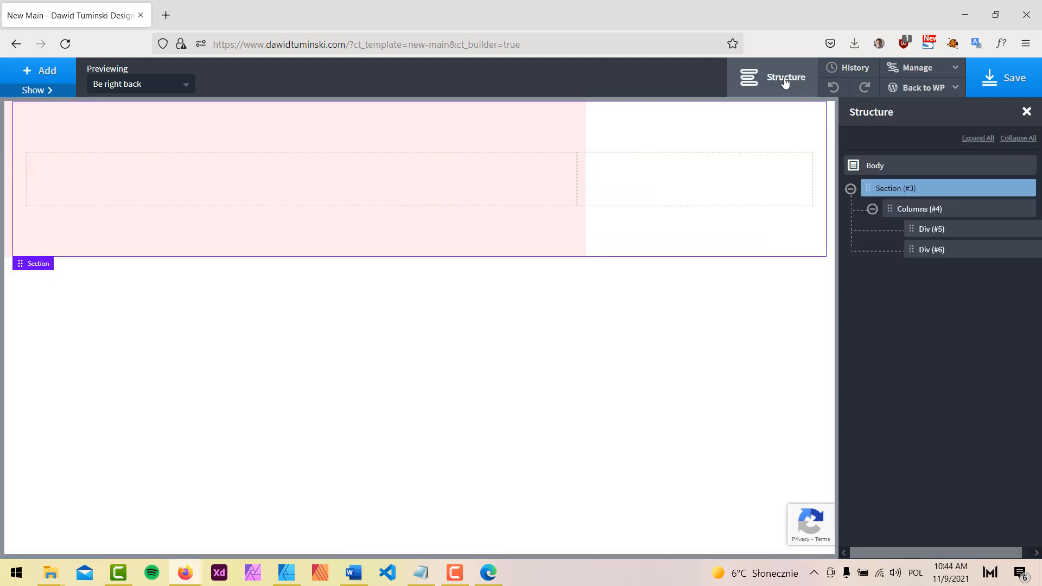
Add a Columns element to the section with a 60/40 split
click(790, 81)
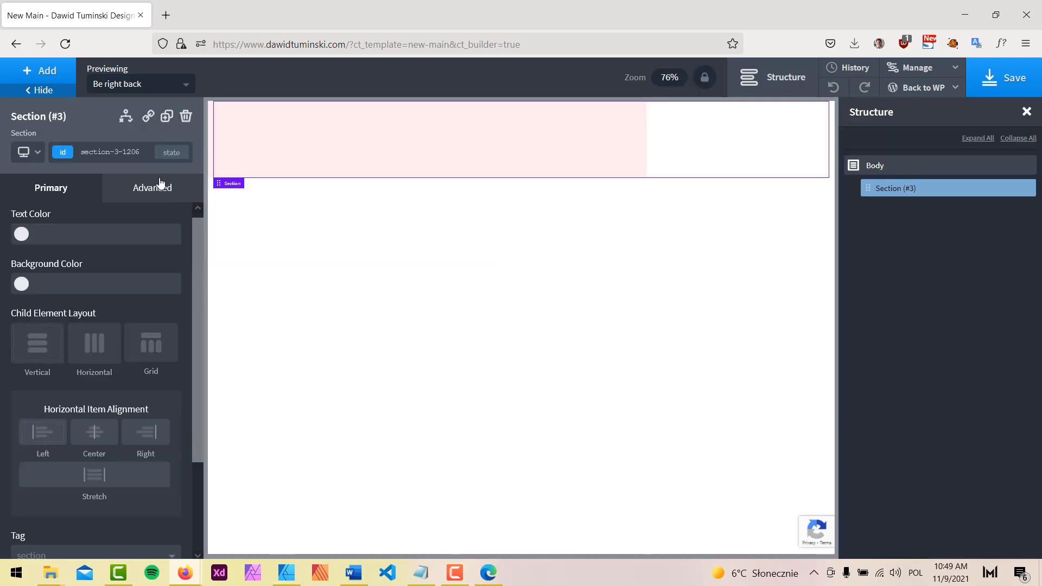
click(51, 71)
text(c)
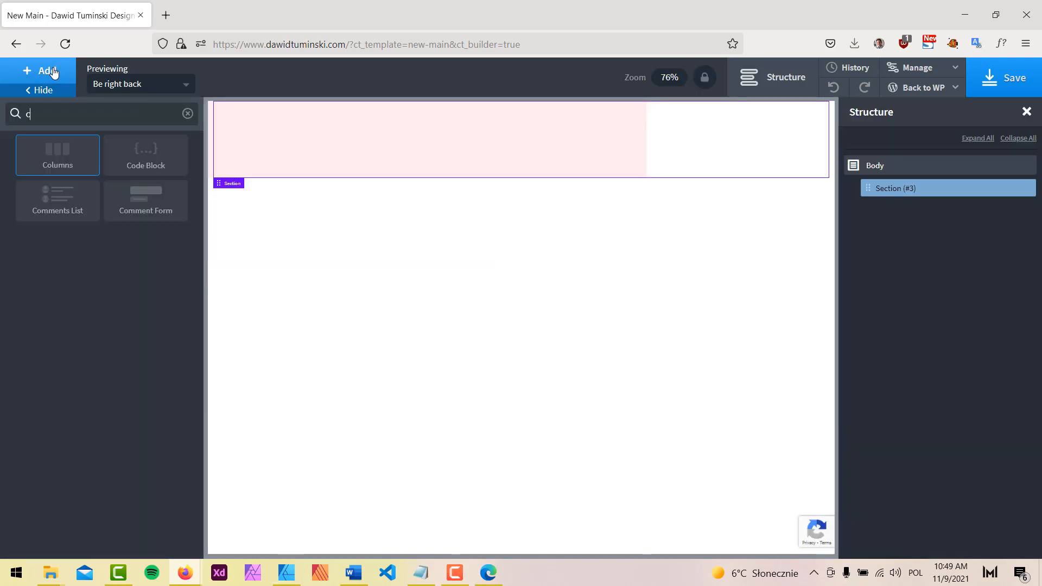
text(ol)
click(59, 156)
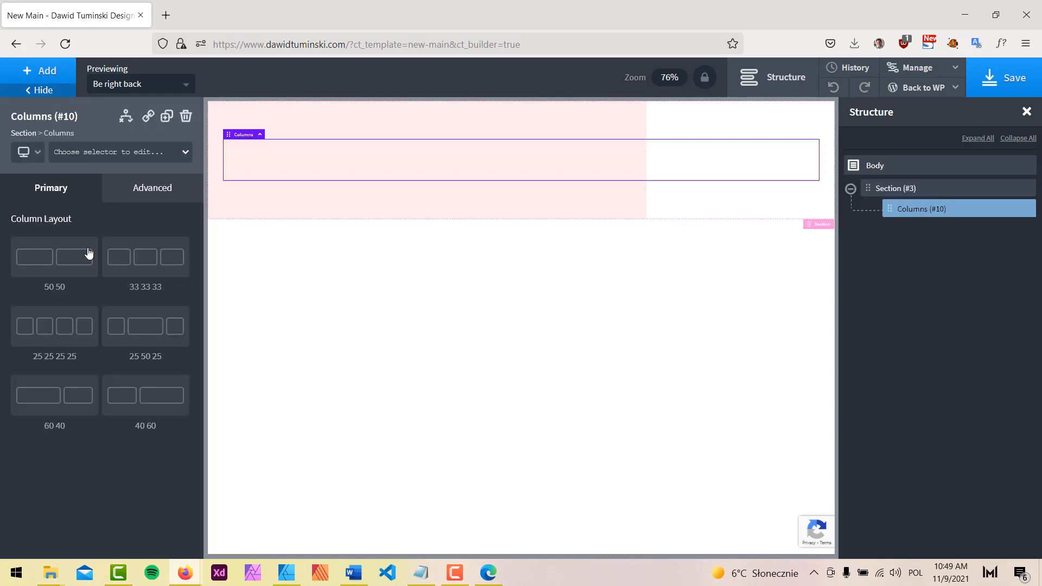
click(53, 402)
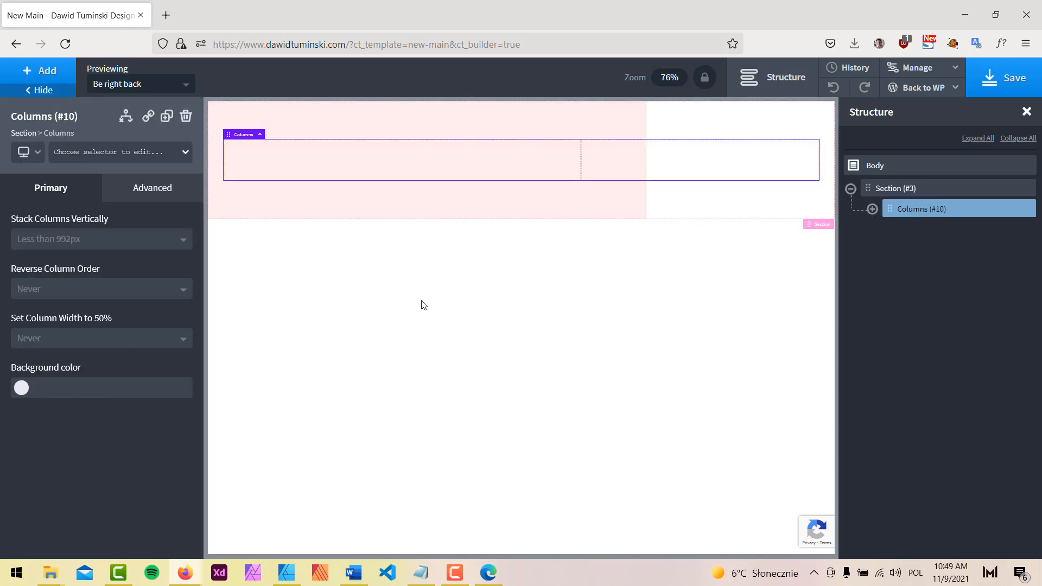
Set the left column div's width to 66% and preview the layout
click(872, 209)
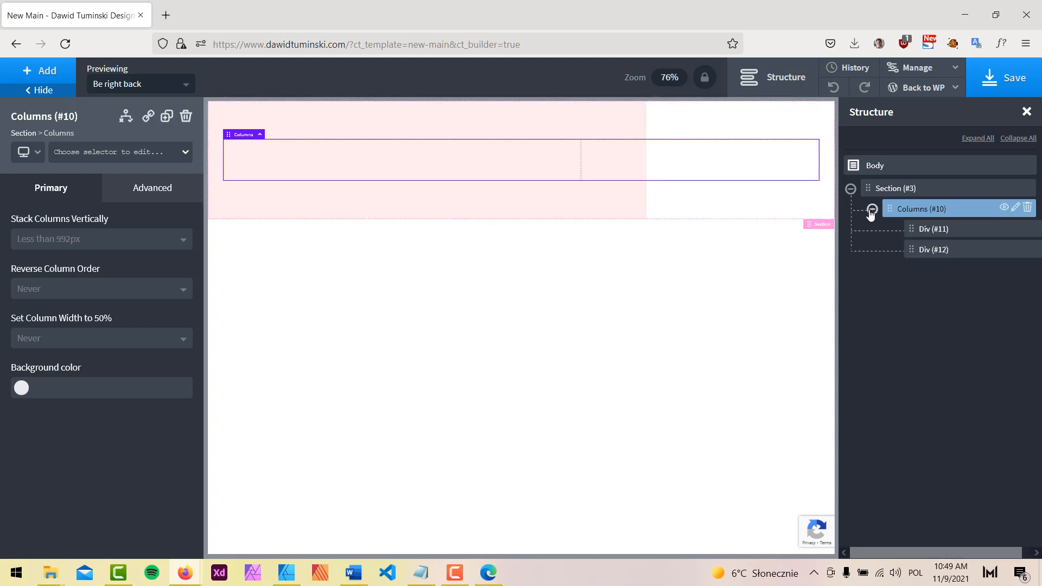
click(938, 229)
scroll(105, 457, down, 3)
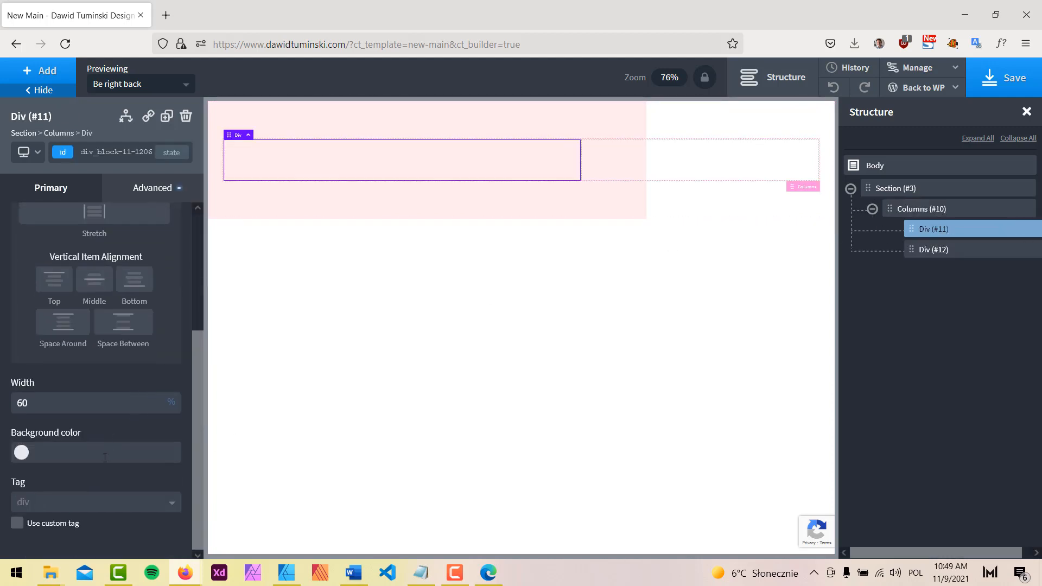
double_click(56, 402)
key(Up)
key(Up)
key(Up)
key(Up)
key(Up)
key(Up)
key(Up)
key(Down)
click(48, 92)
click(776, 81)
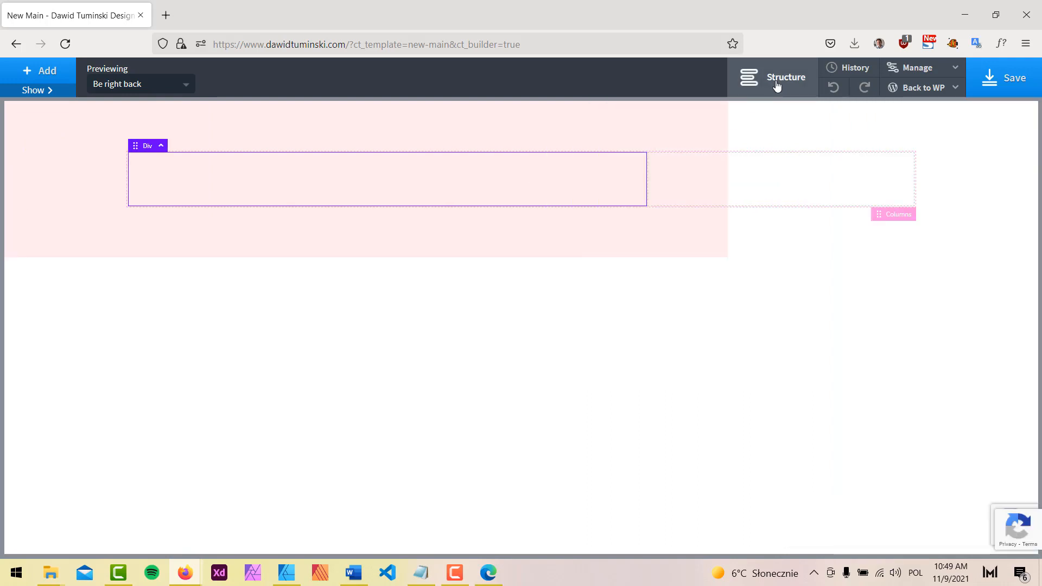
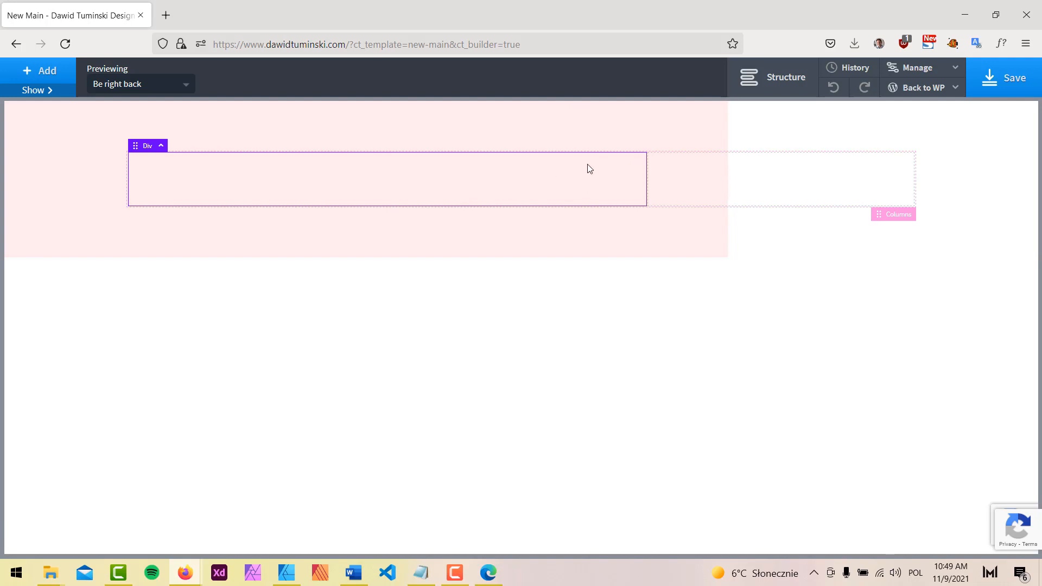
Change the left column div's width from 66 to 70% and check that the right column is 30%
click(752, 79)
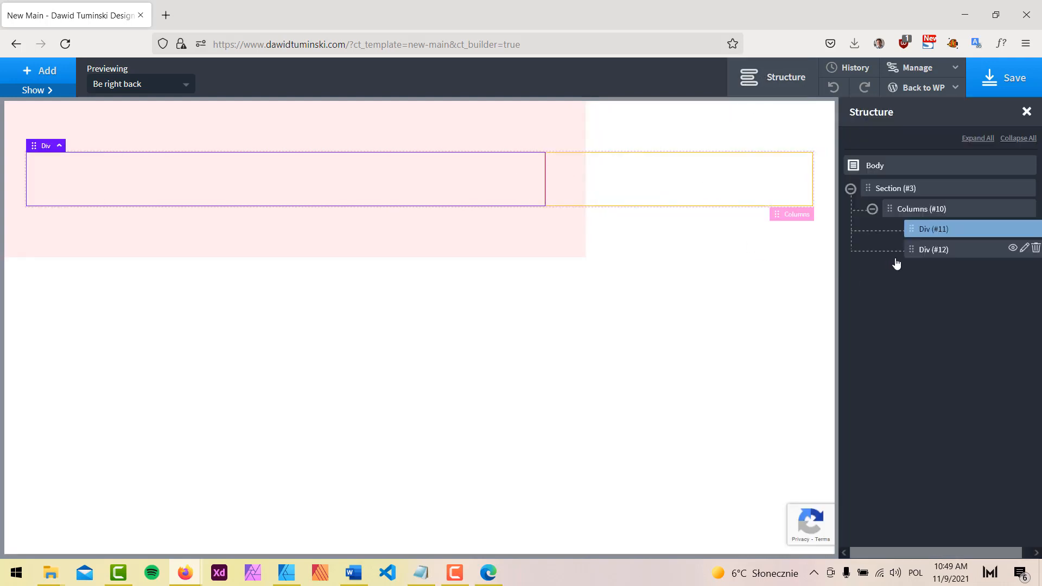
click(44, 92)
double_click(53, 400)
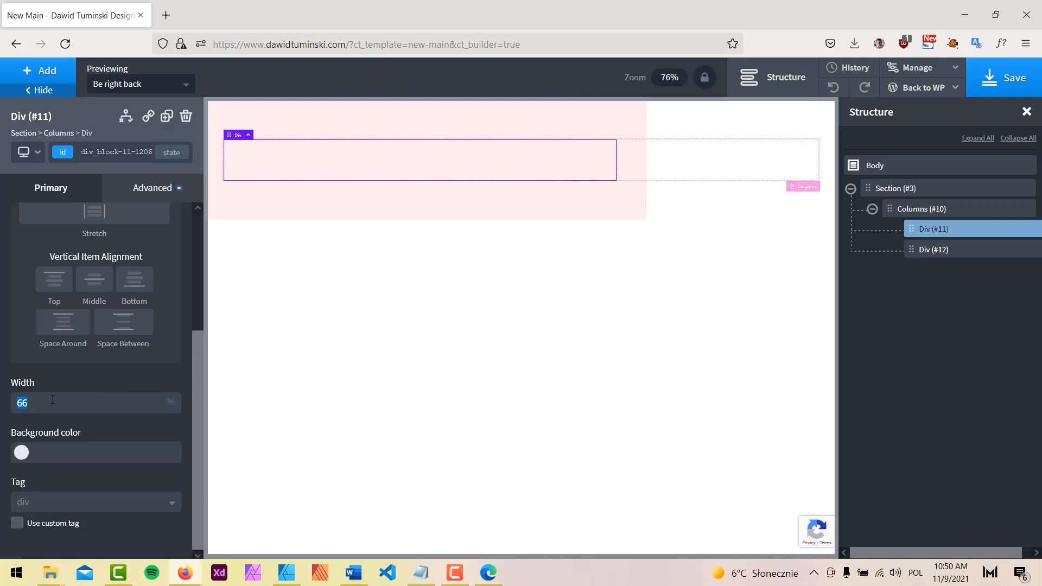
text(70)
click(932, 252)
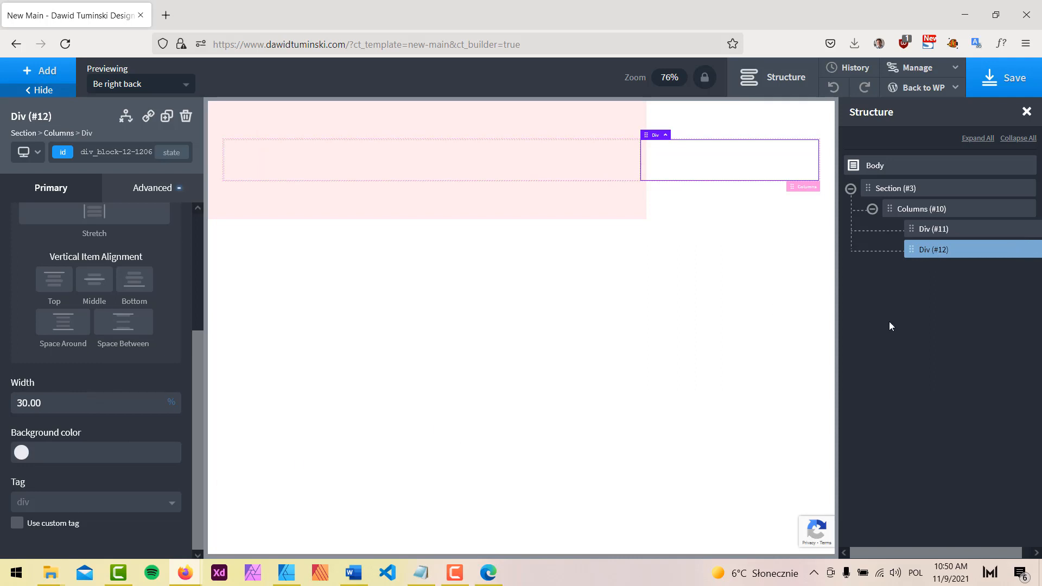
click(911, 191)
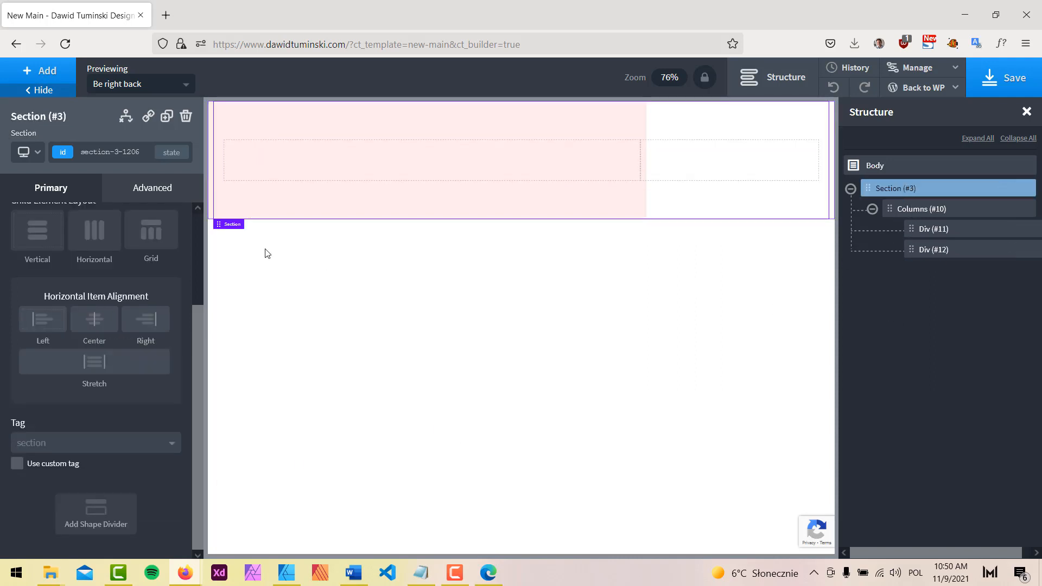
Move the section gradient's colour stops to 60% and 40%, then preview full width
click(152, 186)
click(141, 235)
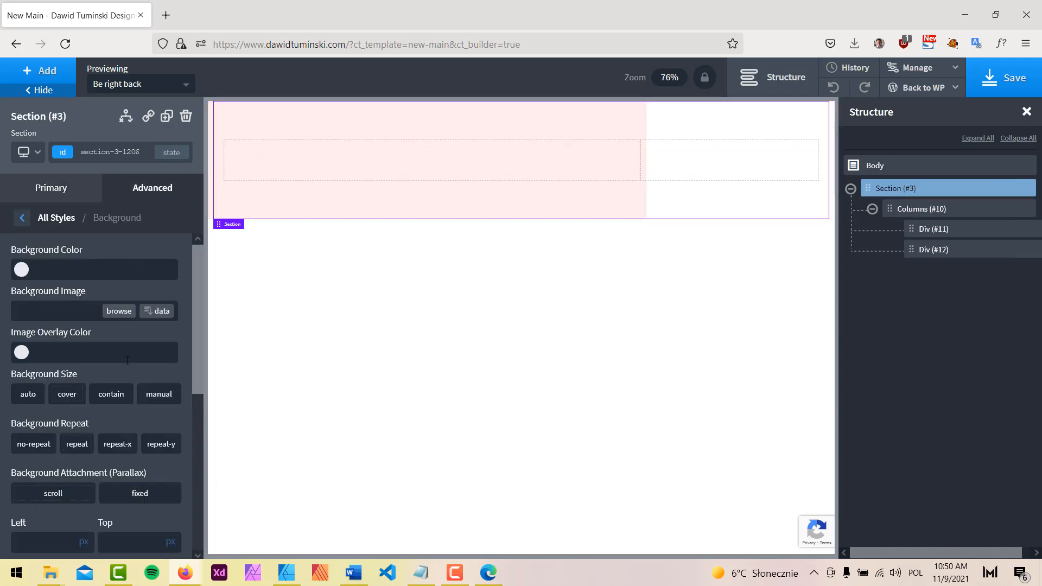
scroll(131, 383, down, 5)
click(125, 532)
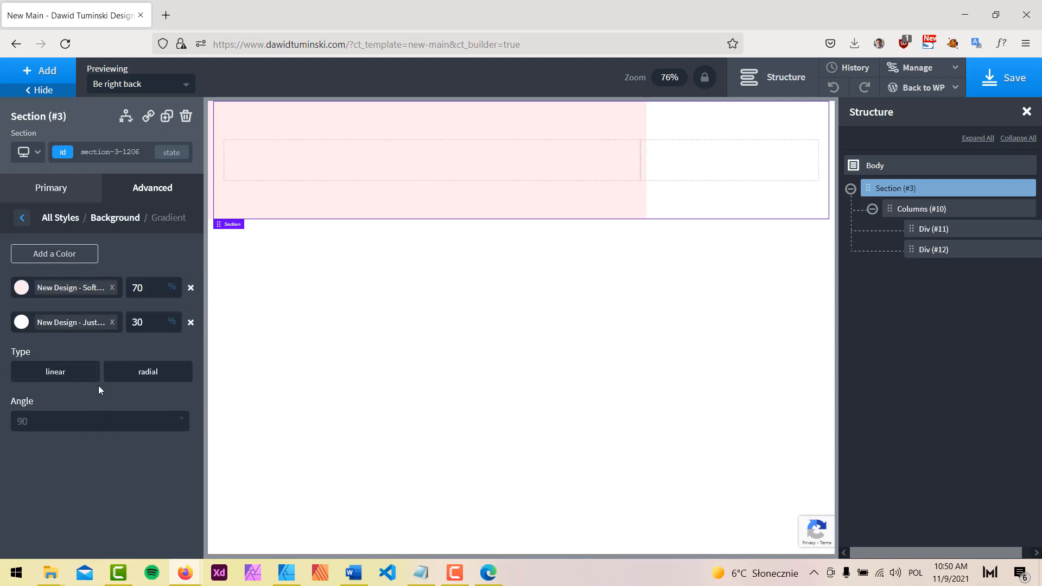
double_click(152, 283)
text(60)
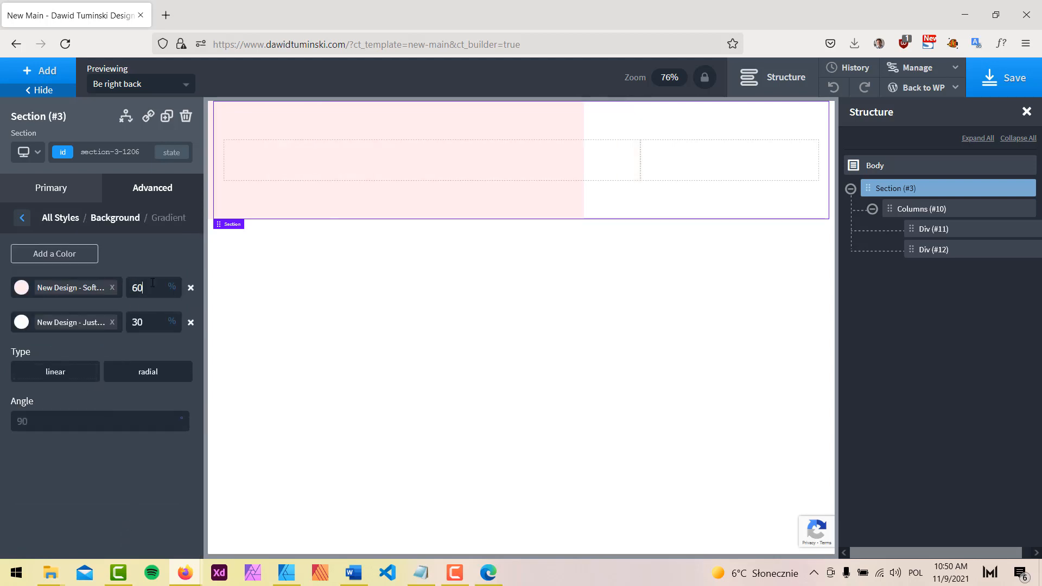
double_click(154, 324)
text(4)
click(43, 90)
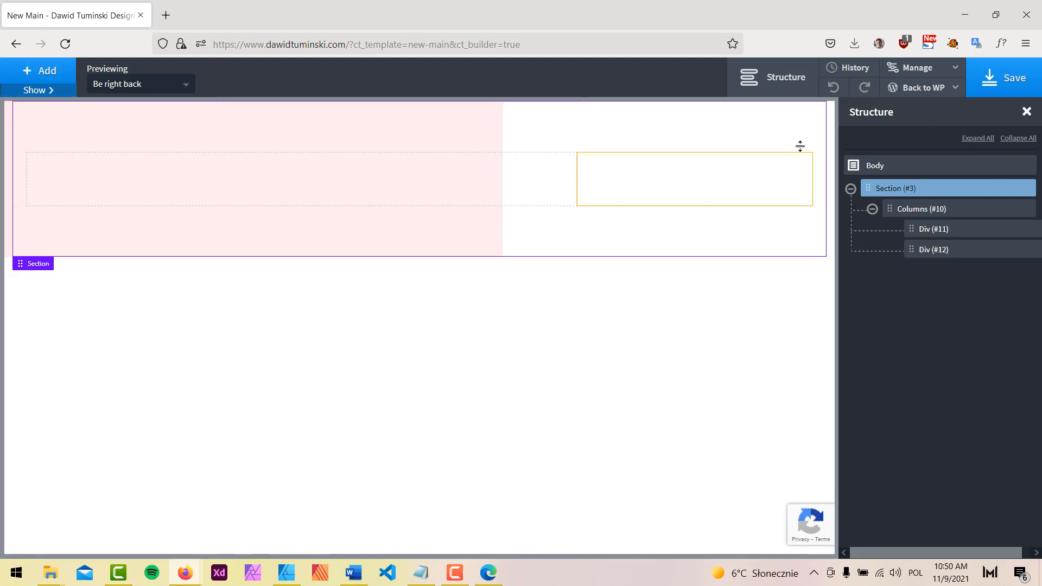
click(785, 81)
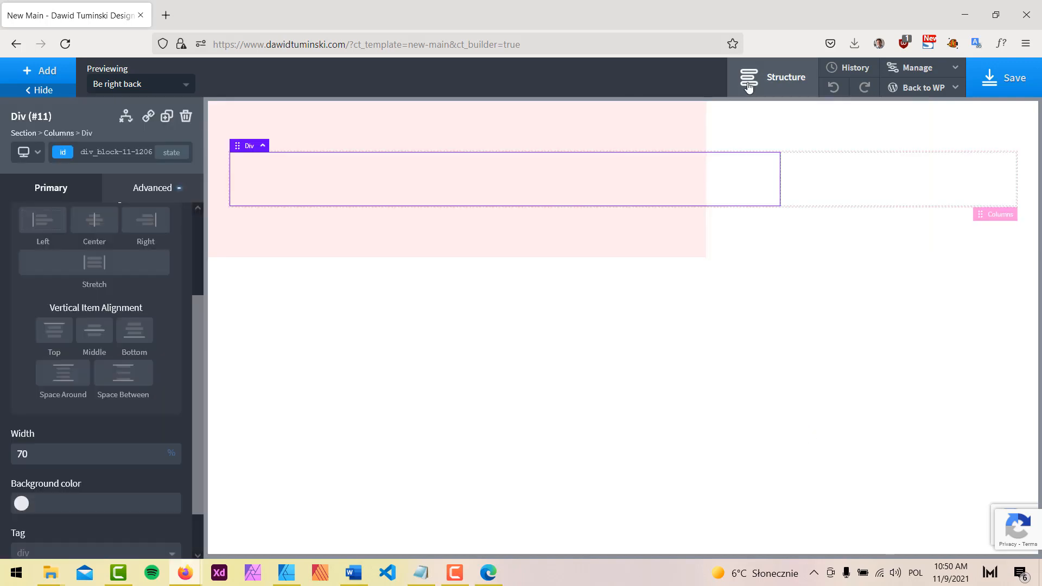
Set img-bw.jpg as the left column's background image
click(750, 85)
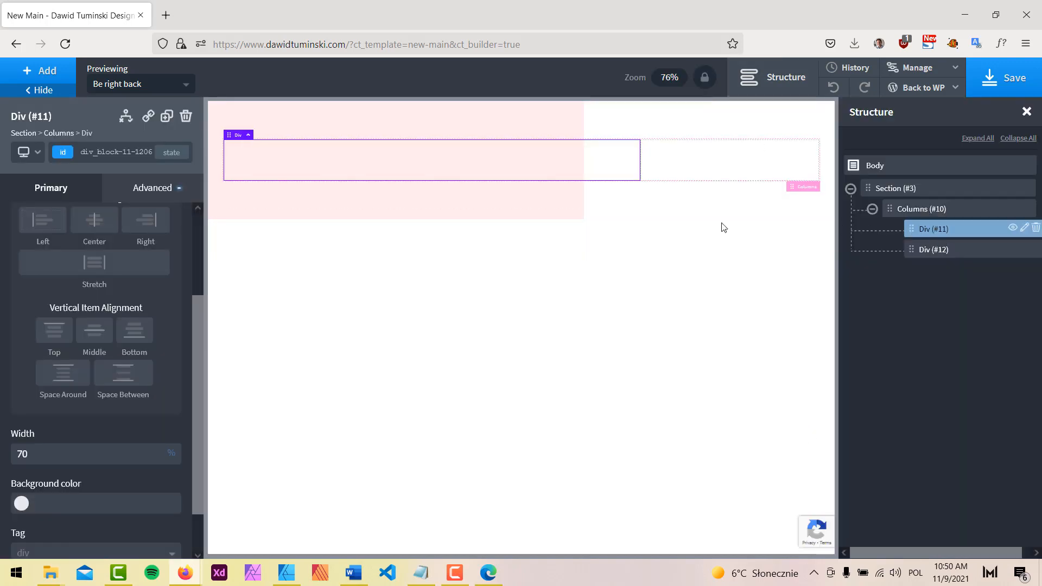
click(153, 188)
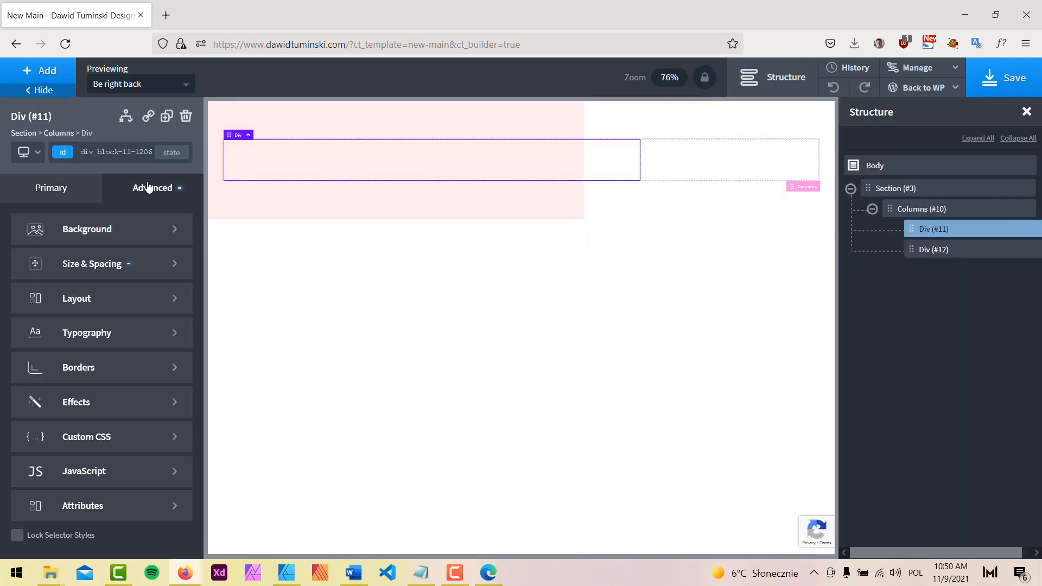
click(103, 263)
click(23, 217)
click(87, 231)
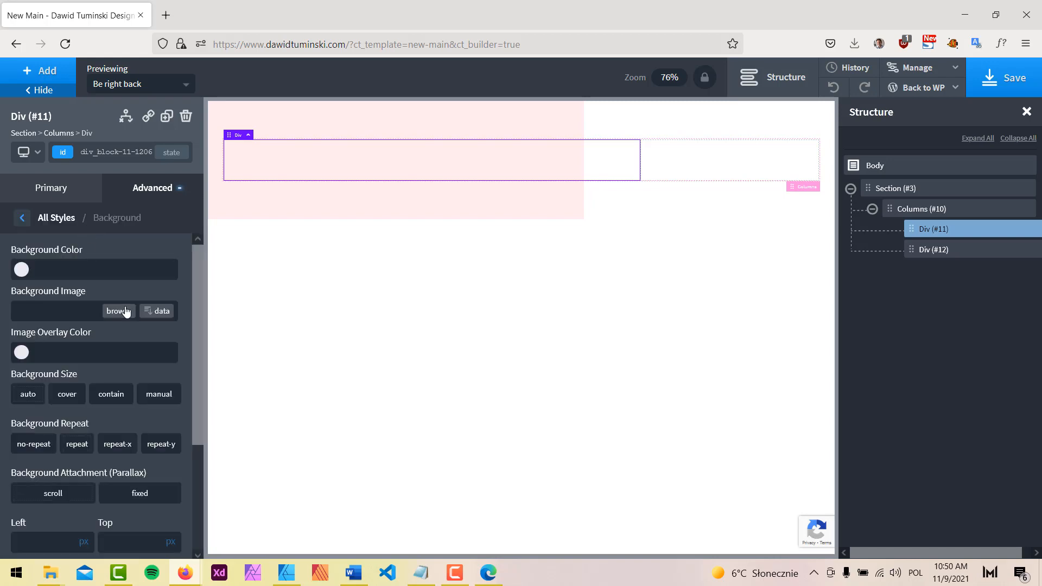
click(124, 310)
click(83, 227)
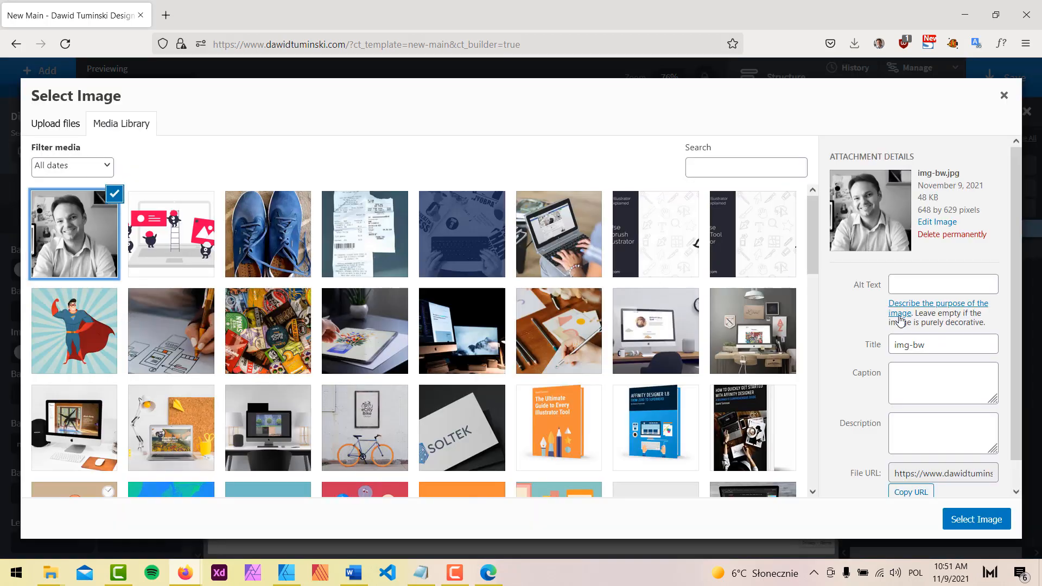
click(991, 517)
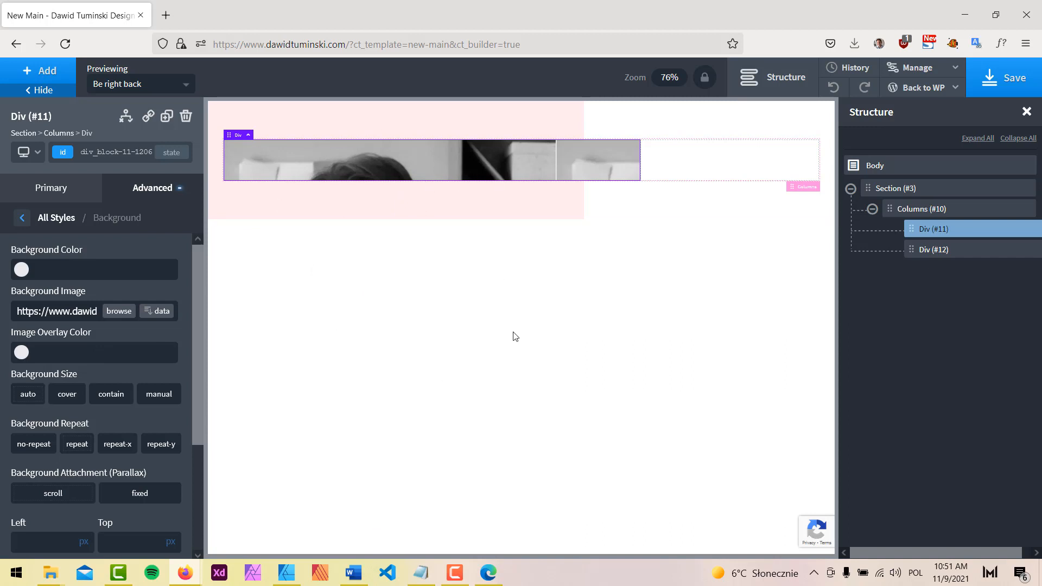
Set the portrait background to no-repeat and size contain
click(33, 446)
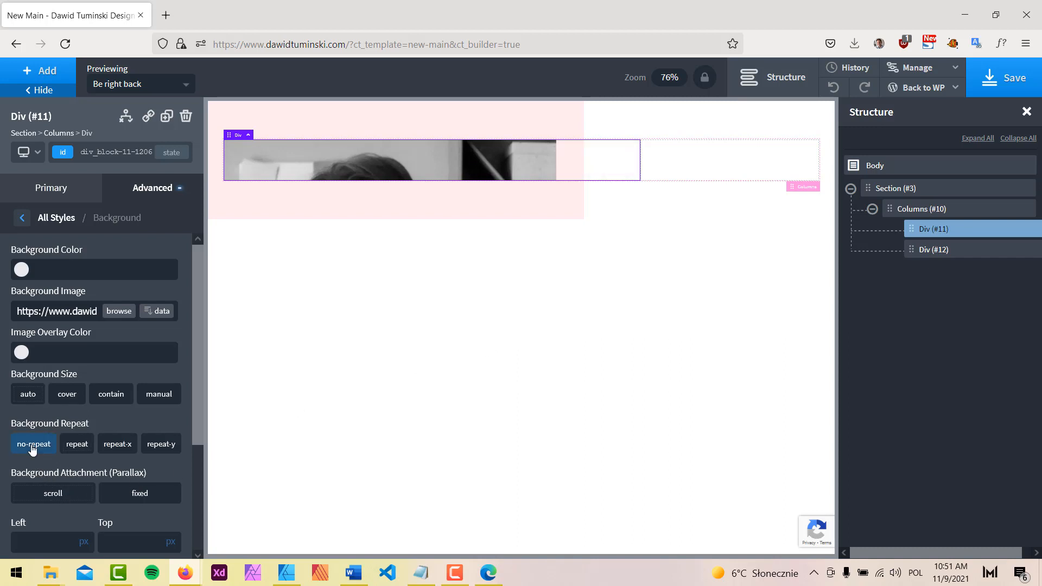
click(113, 395)
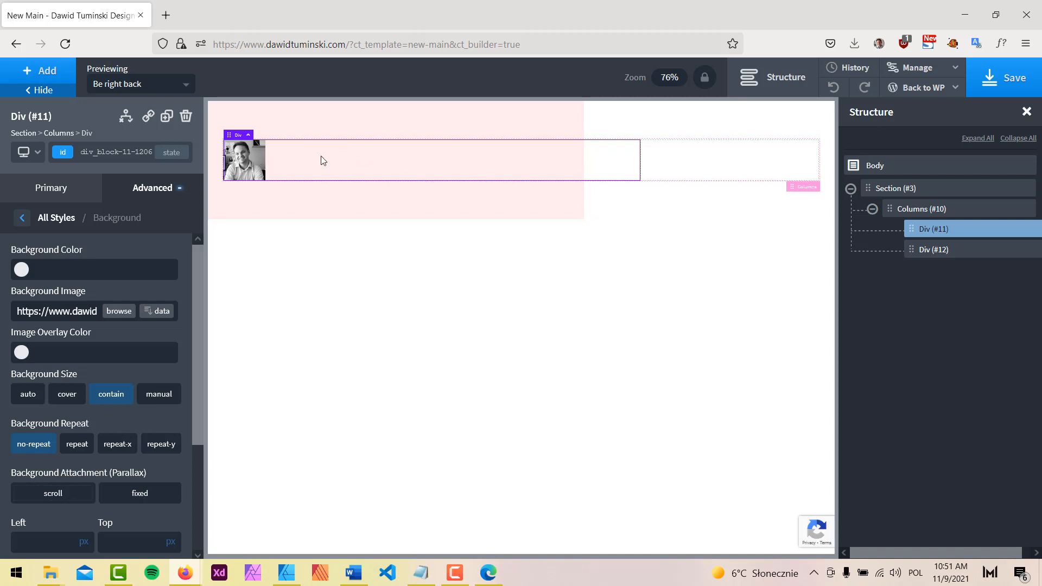
click(144, 188)
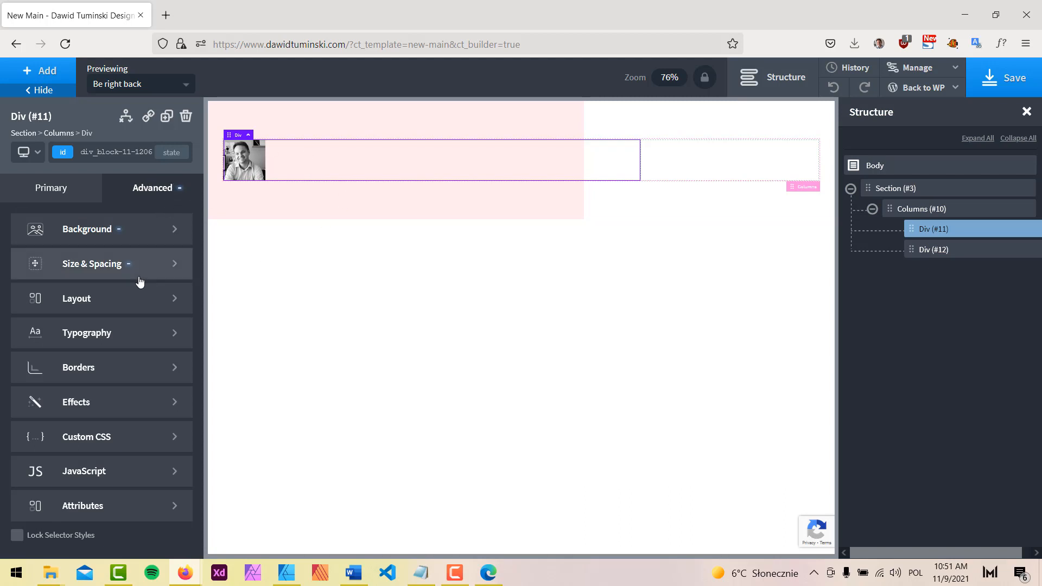
Set the left column's height to 450 px and preview it
click(98, 268)
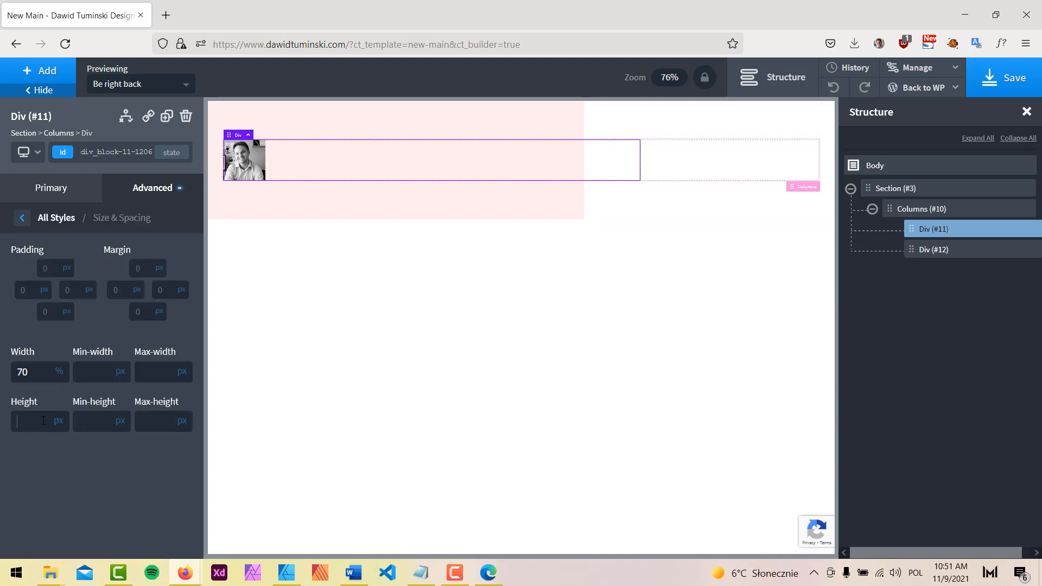
text(450)
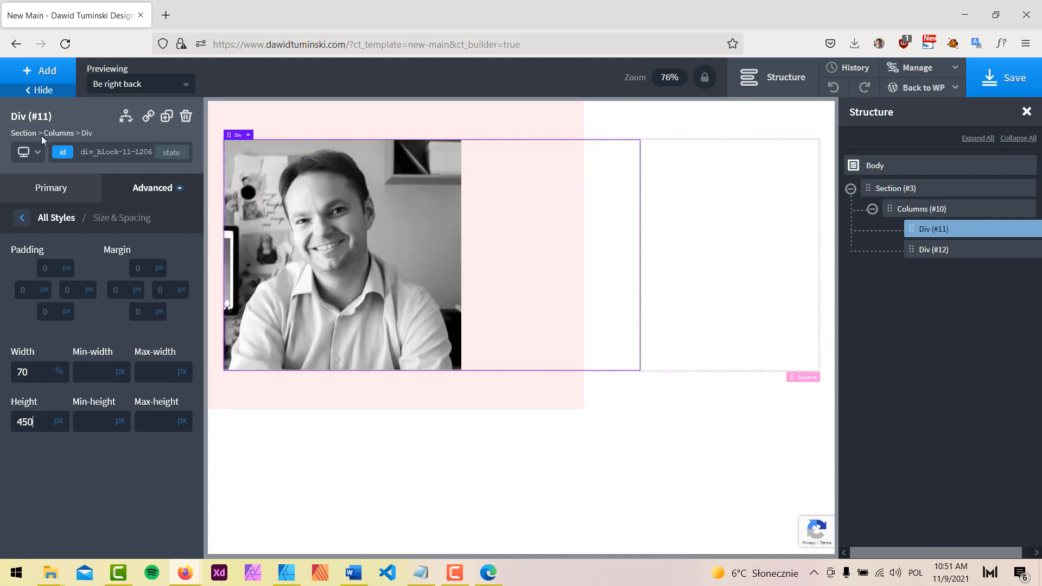
click(65, 92)
click(798, 88)
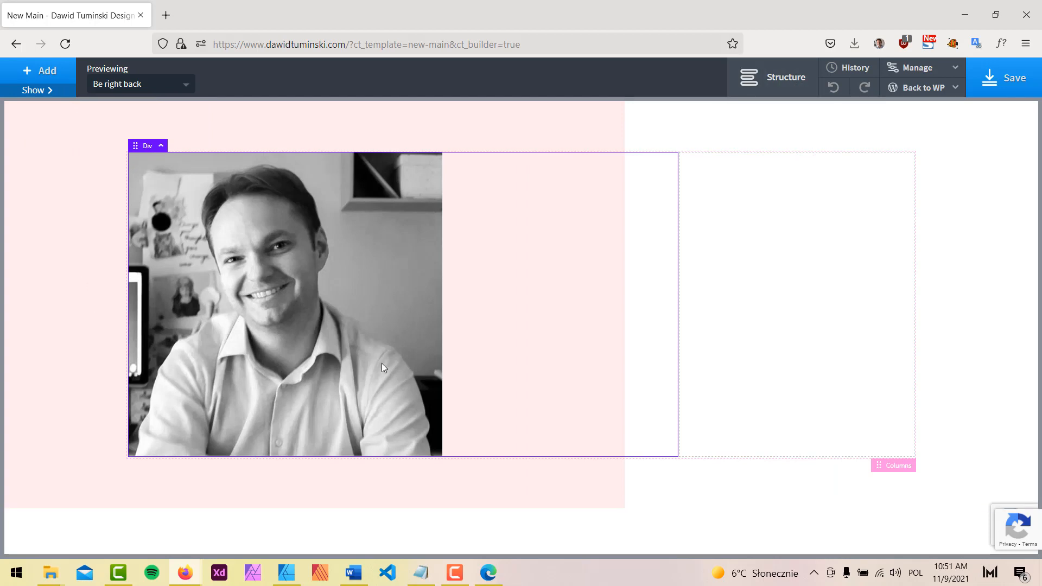
Position the column's background image at 100% from the left
click(49, 91)
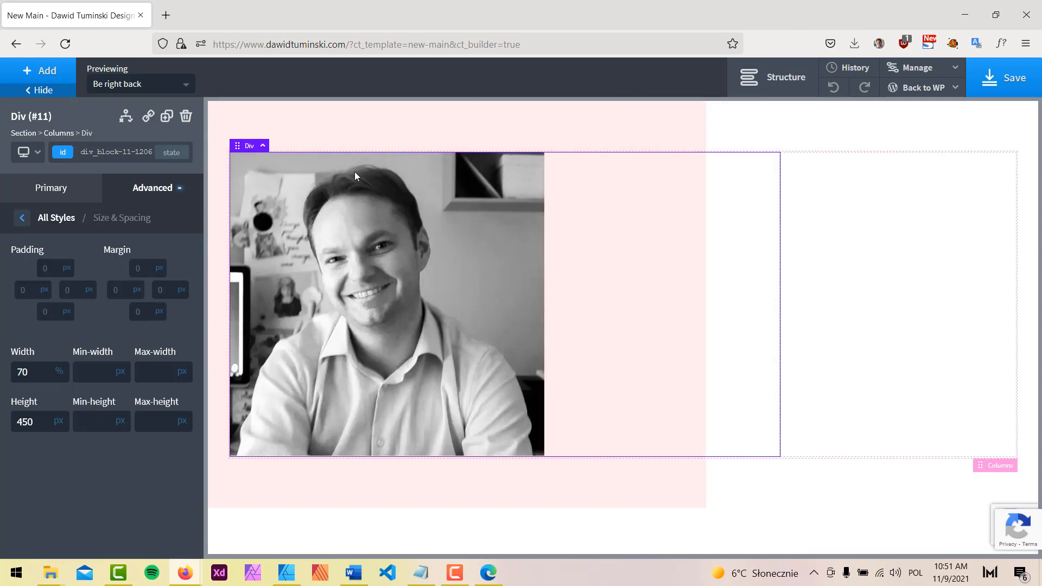
click(778, 81)
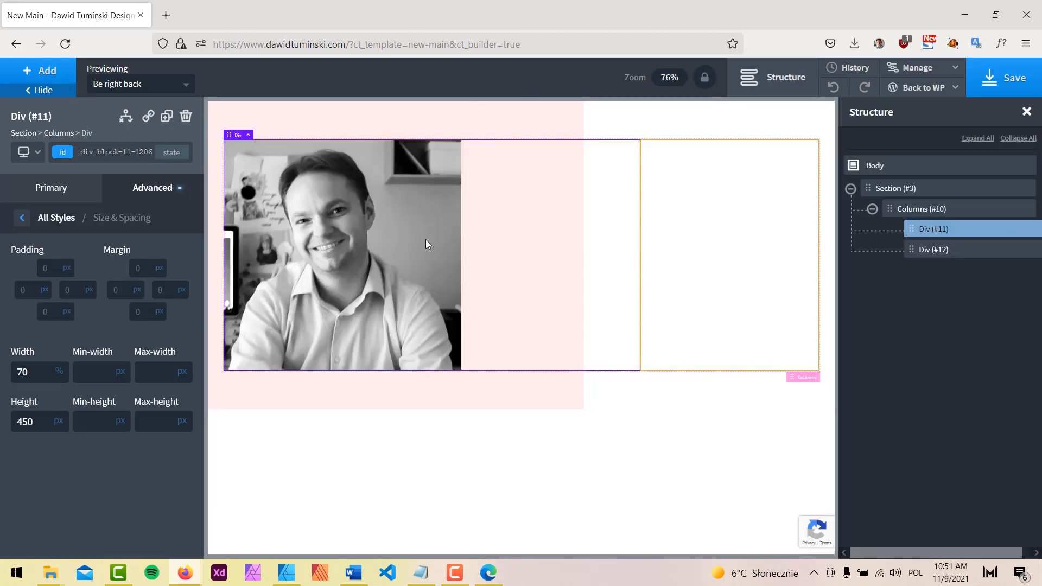
click(148, 194)
click(113, 226)
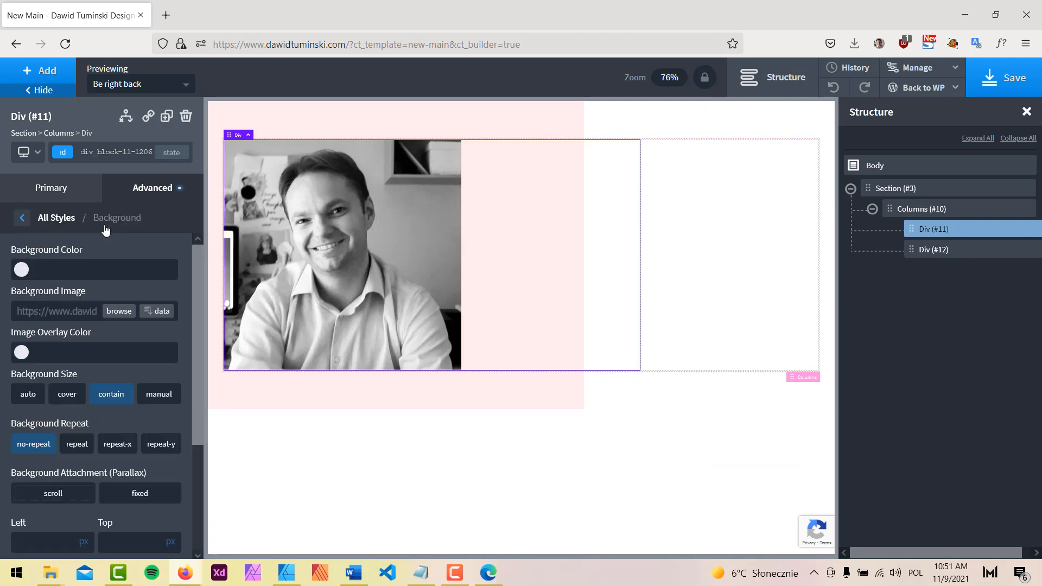
scroll(88, 462, down, 3)
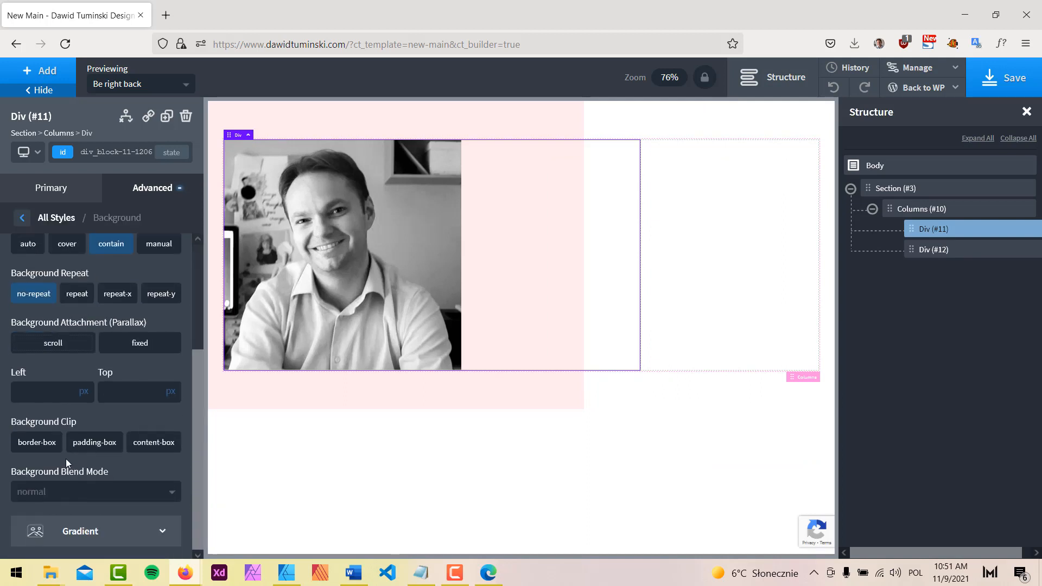
click(30, 392)
text(100)
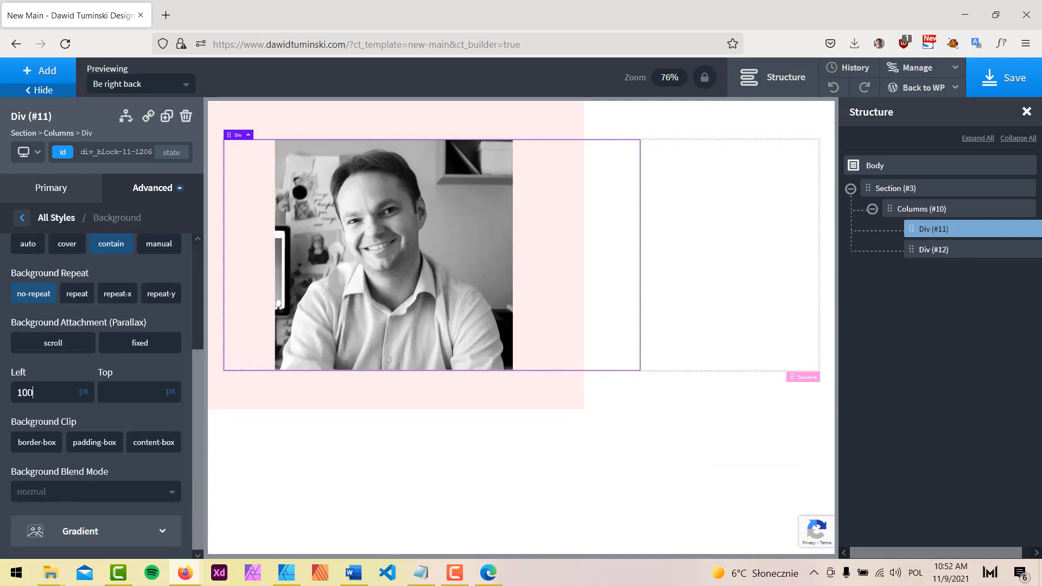
click(85, 392)
click(88, 385)
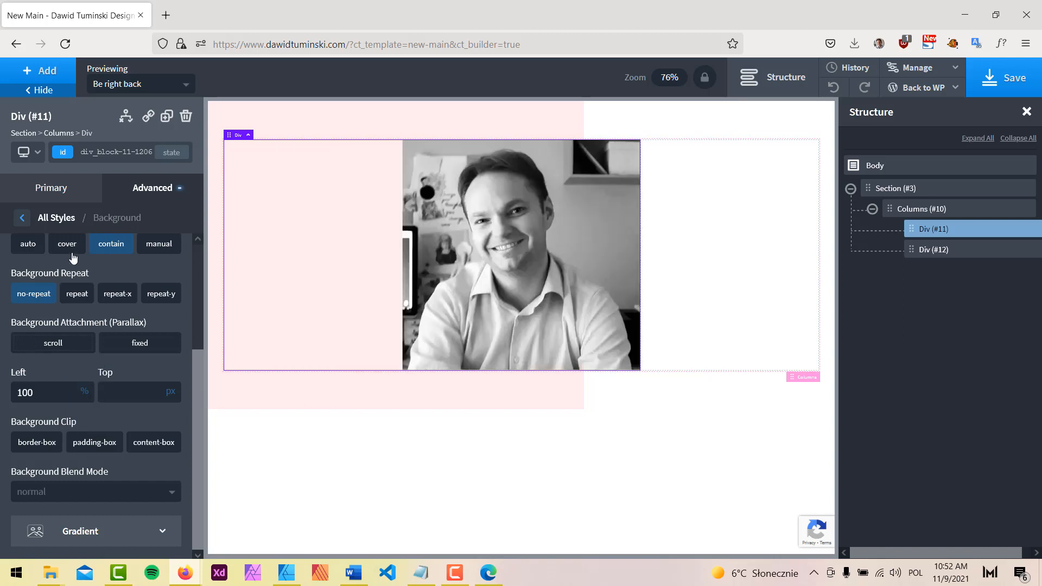
click(61, 95)
click(775, 81)
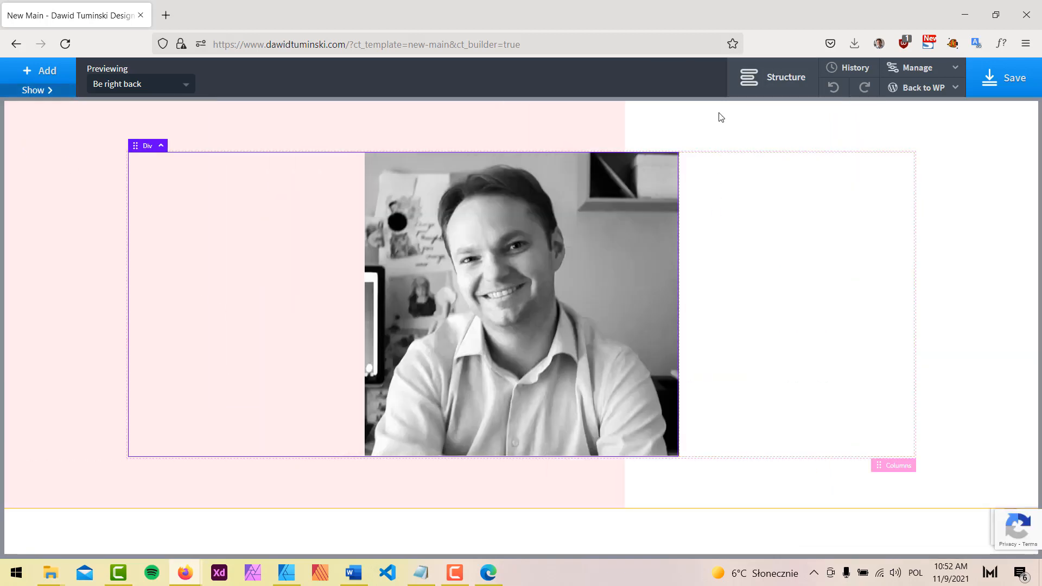
Add a heading reading "Hey! I'm Dawid" on two lines inside the left column
click(784, 73)
click(35, 74)
text(head)
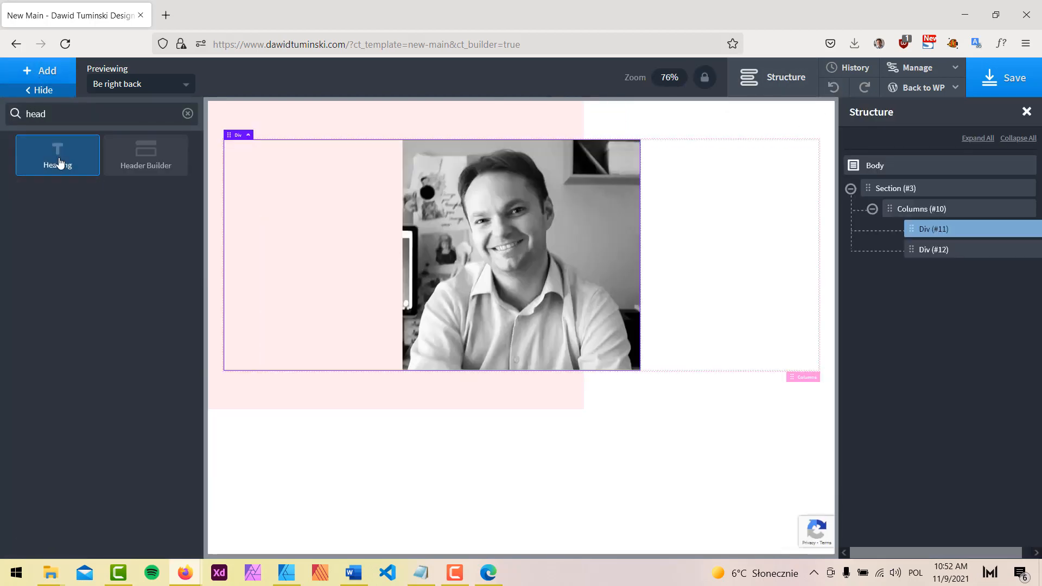
click(60, 163)
triple_click(78, 247)
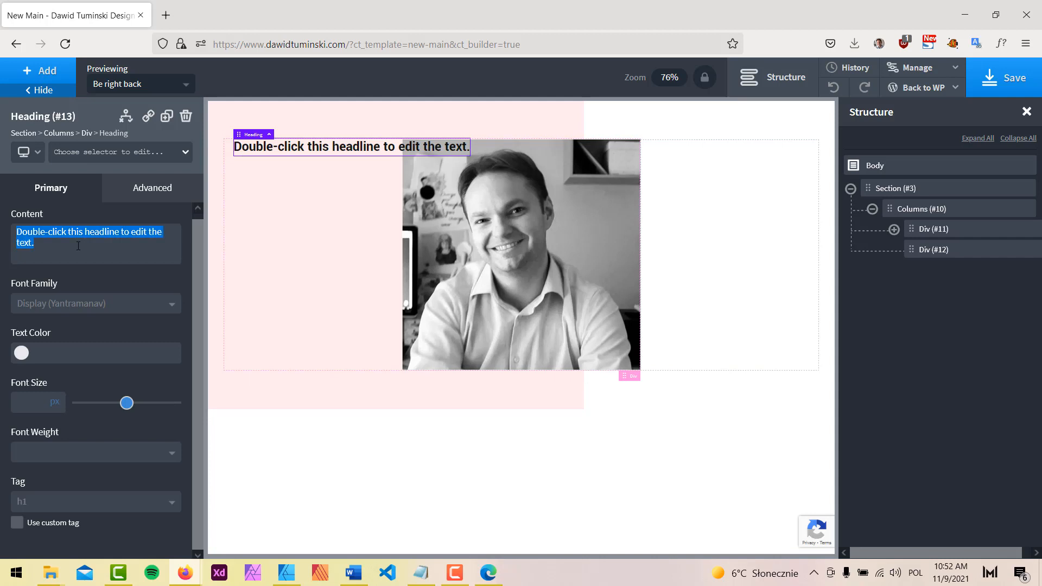
text(He)
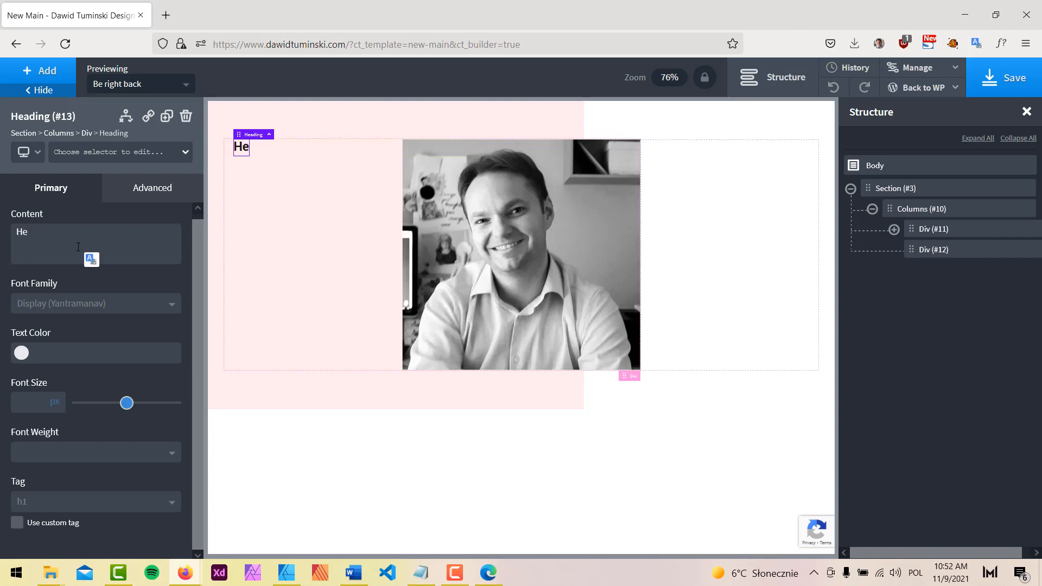
text(y!)
key(Return)
text(I;,)
text(m Dawid)
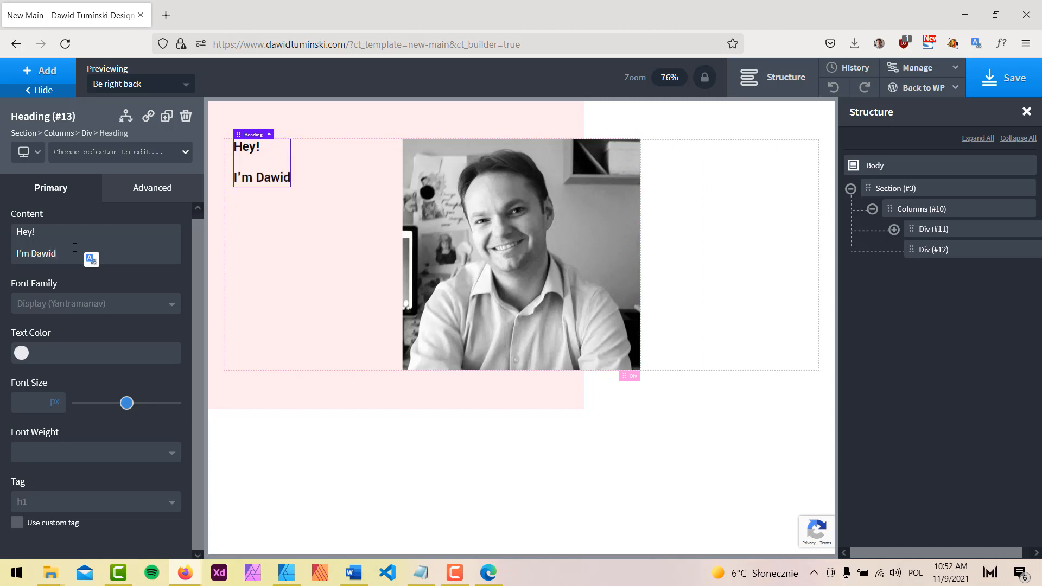
click(54, 232)
key(Delete)
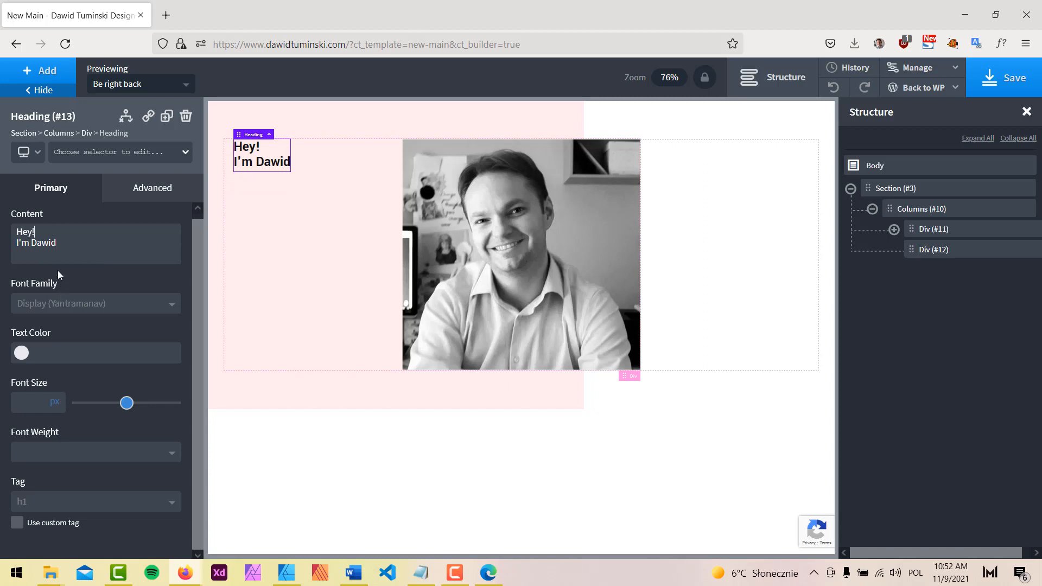
Colour the heading New Design Main Red and set its font size to 80 px
click(21, 353)
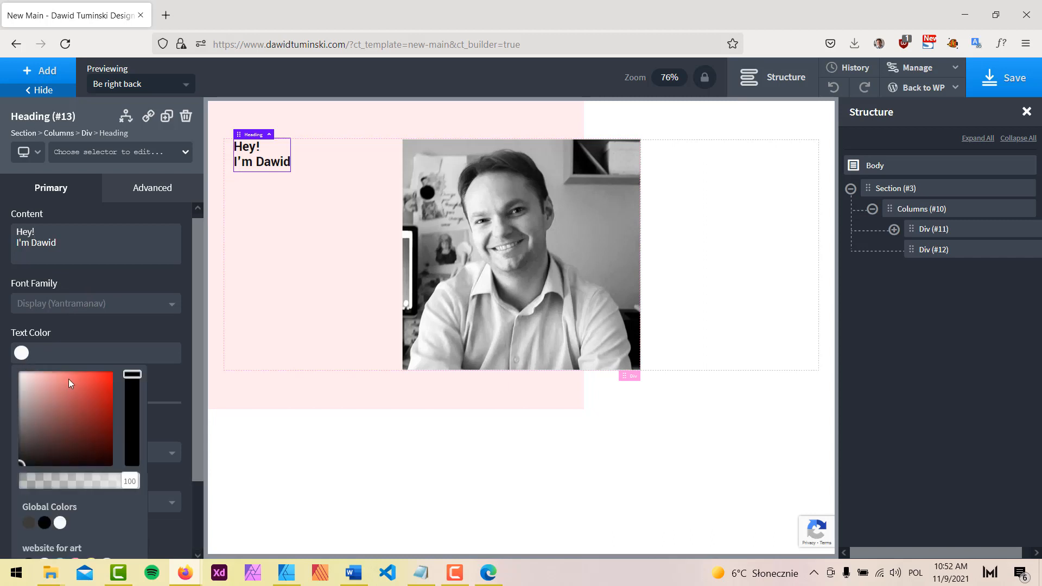
click(28, 524)
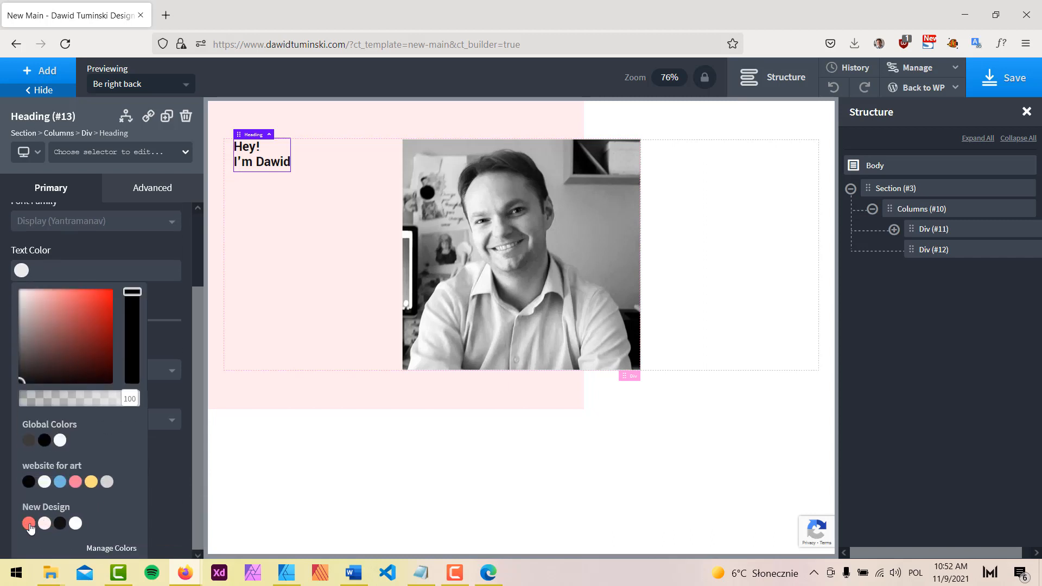
click(144, 239)
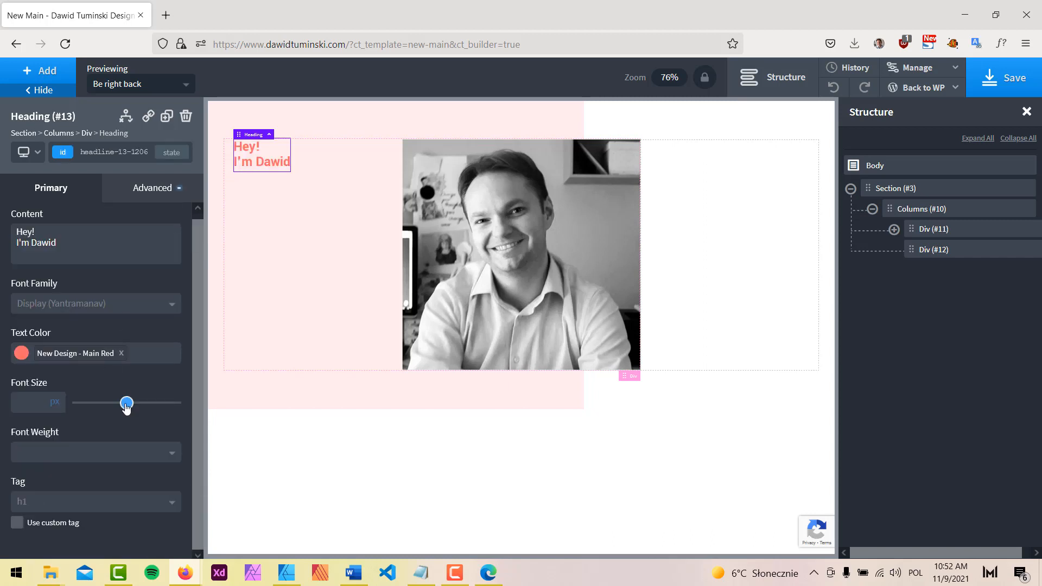
drag(126, 402, 157, 414)
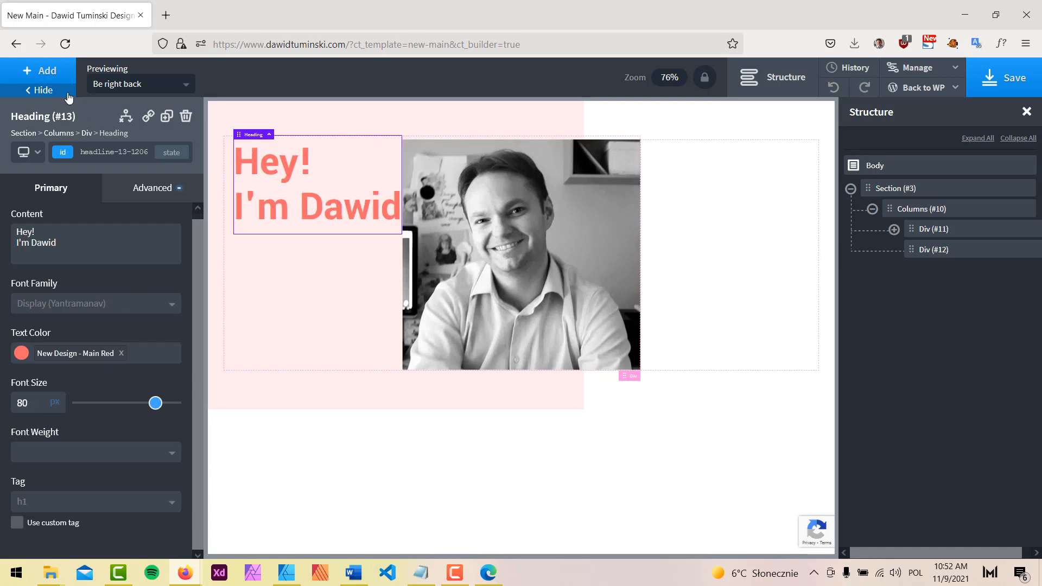
click(41, 90)
click(801, 79)
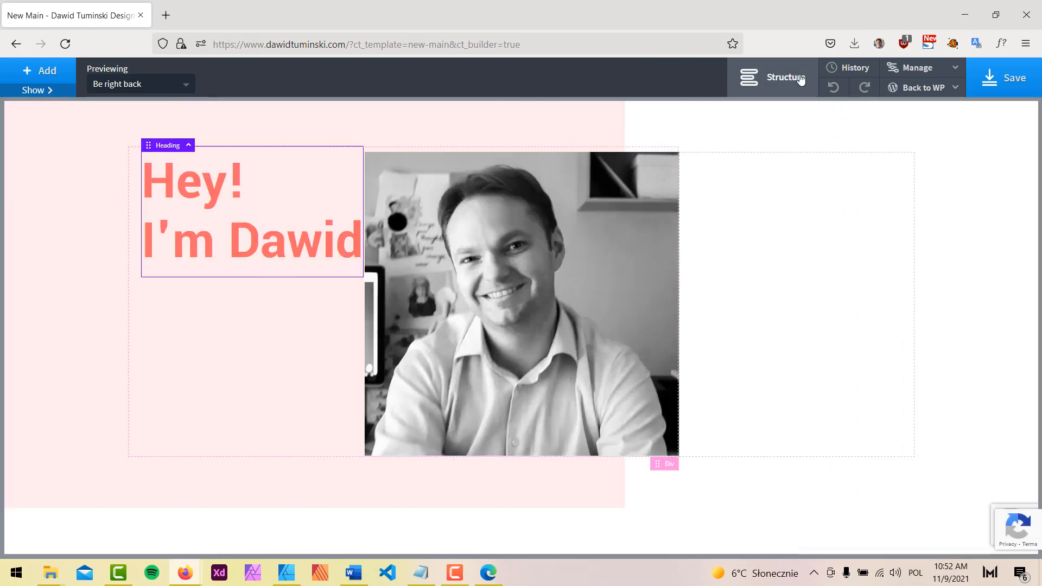
click(780, 89)
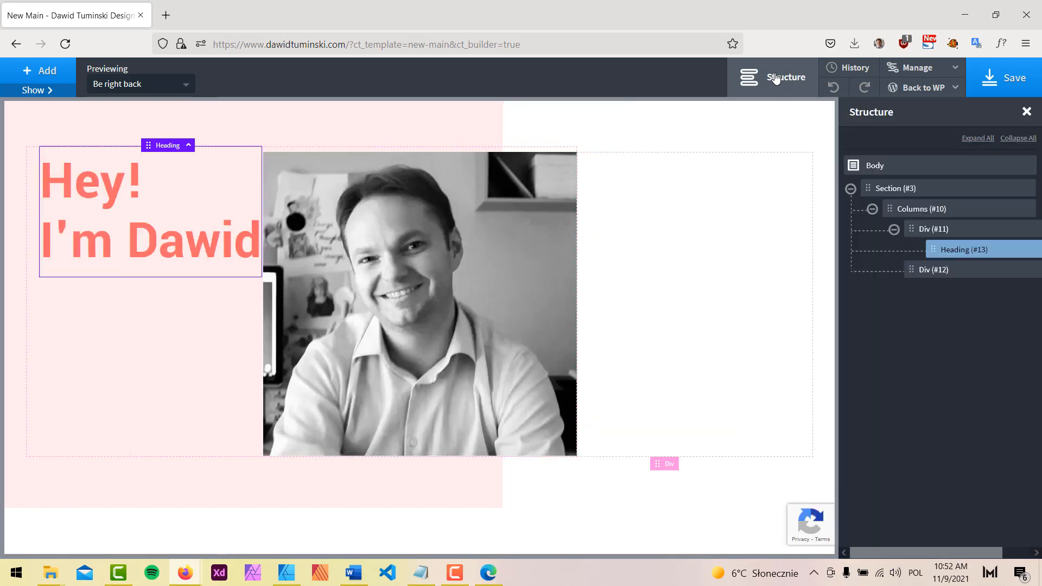
click(47, 92)
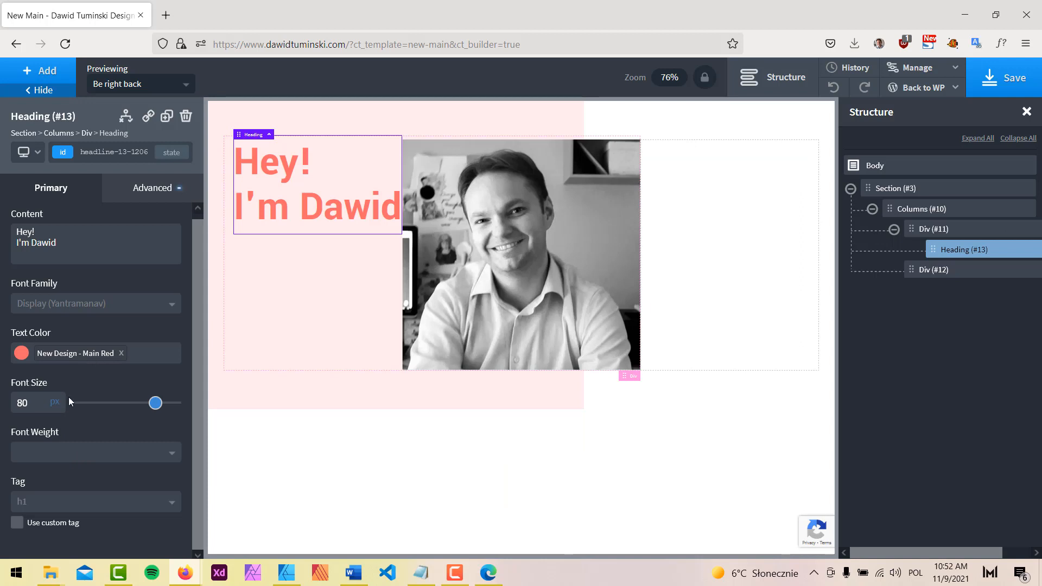
Set the heading's line height to 1 in Typography
click(152, 187)
click(109, 333)
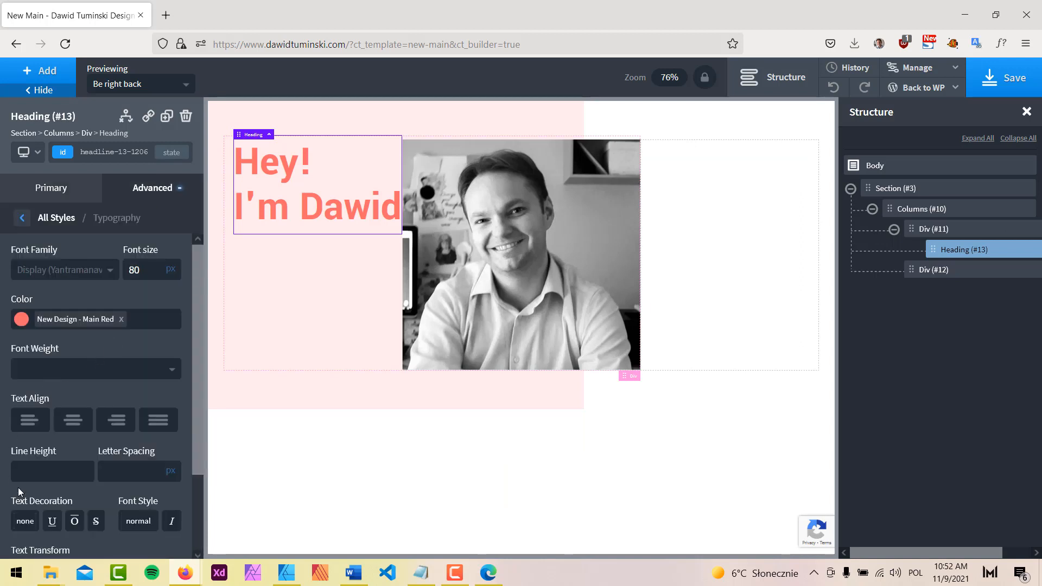
click(33, 472)
text(1.1)
key(BackSpace)
key(BackSpace)
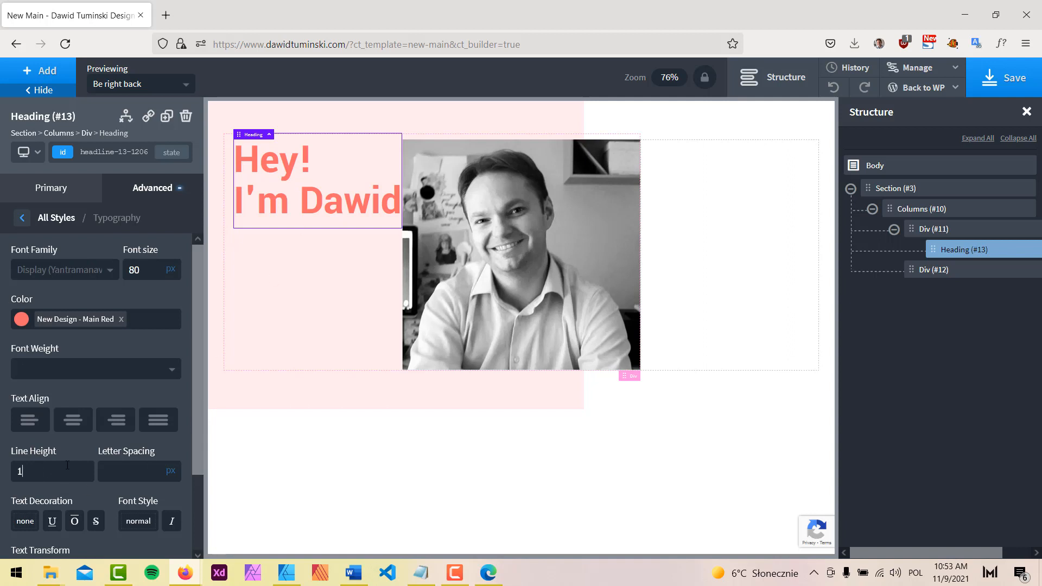
text(.3)
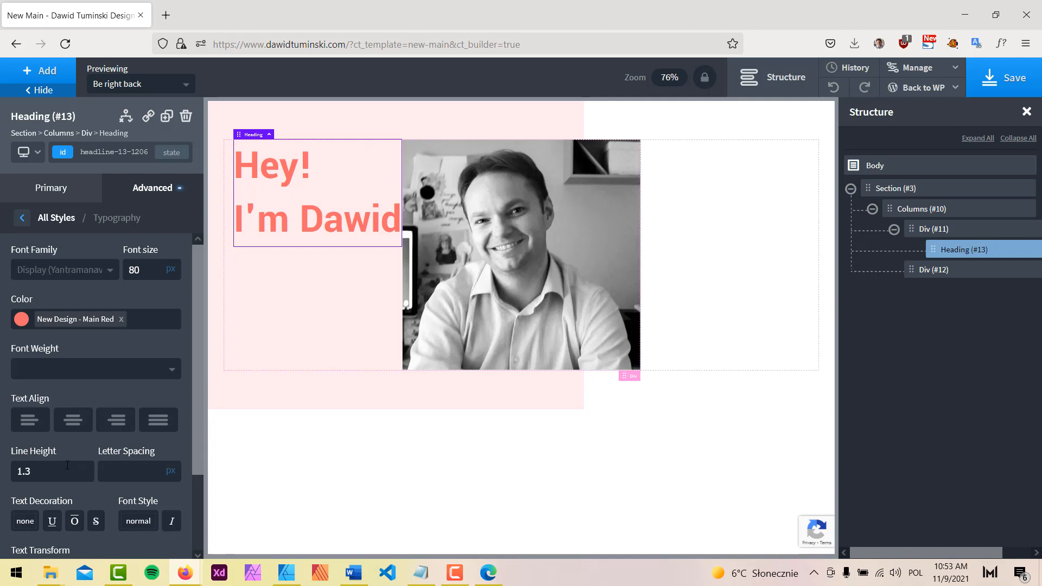
key(BackSpace)
text(6)
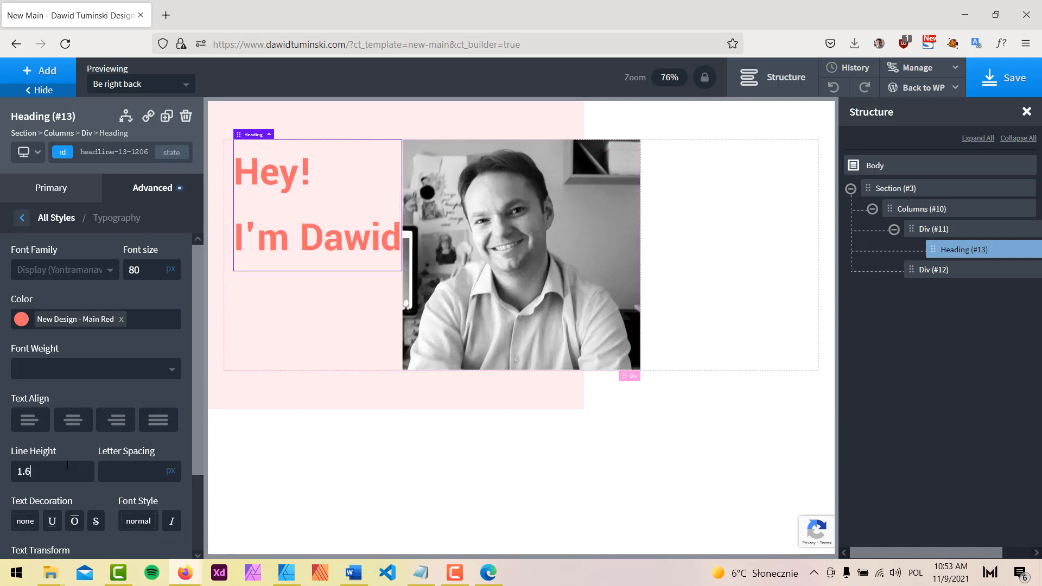
key(BackSpace)
key(BackSpace)
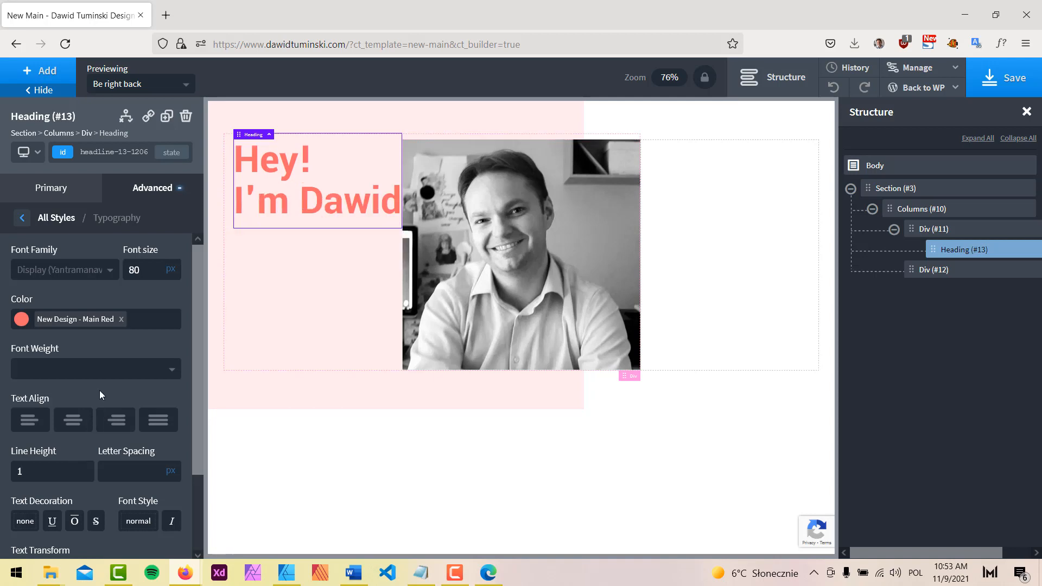
Check the mockup's title style and set the heading's font weight to 800
click(288, 575)
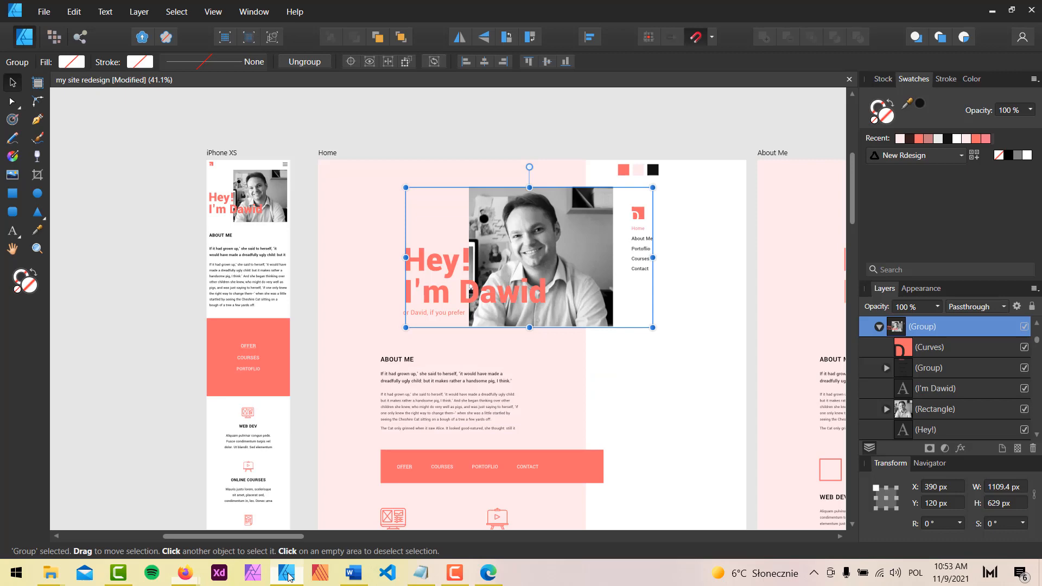
click(437, 265)
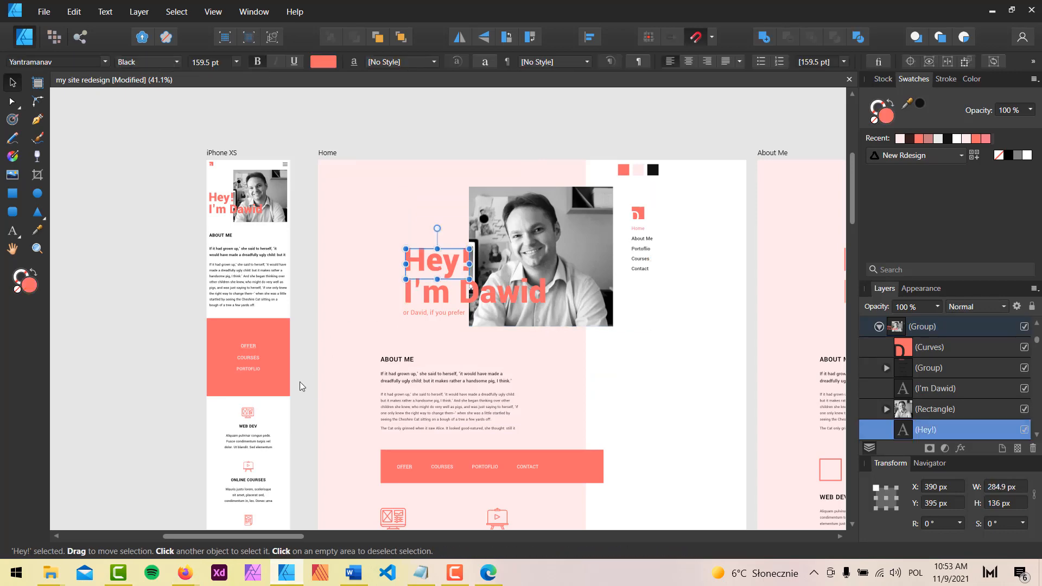
click(288, 573)
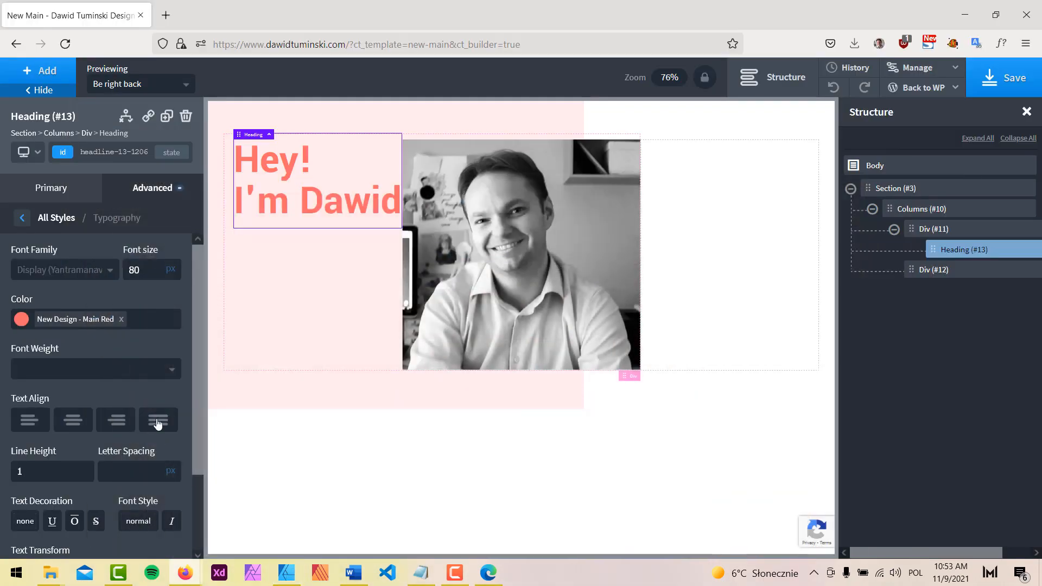
click(96, 368)
scroll(119, 456, down, 2)
click(100, 445)
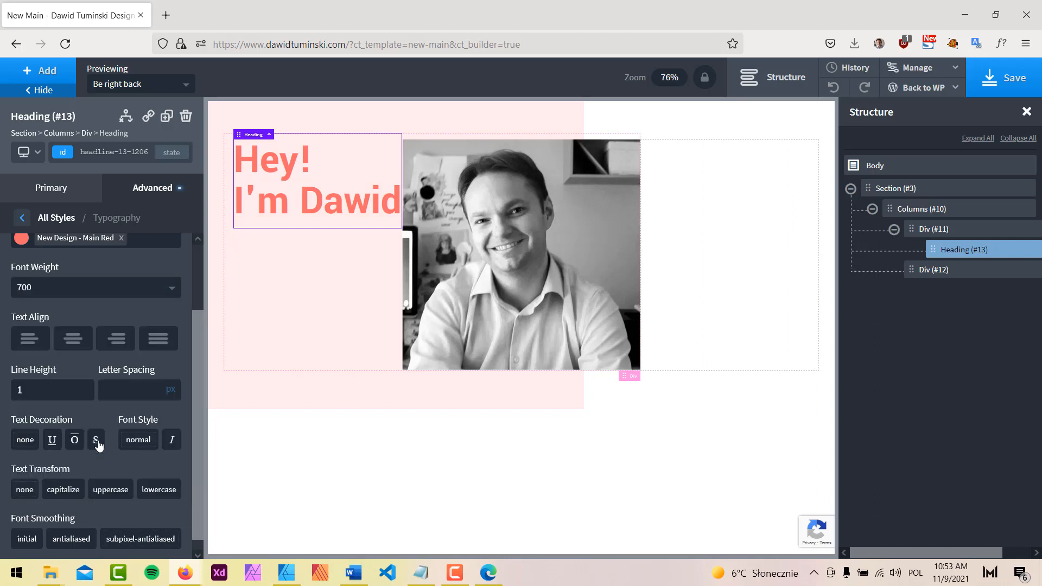
click(76, 290)
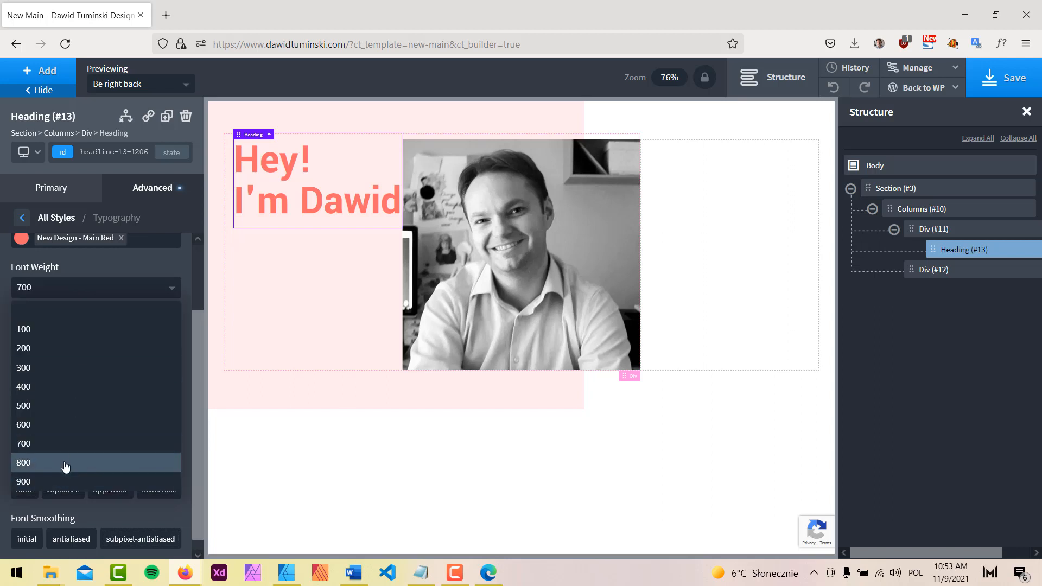
click(63, 462)
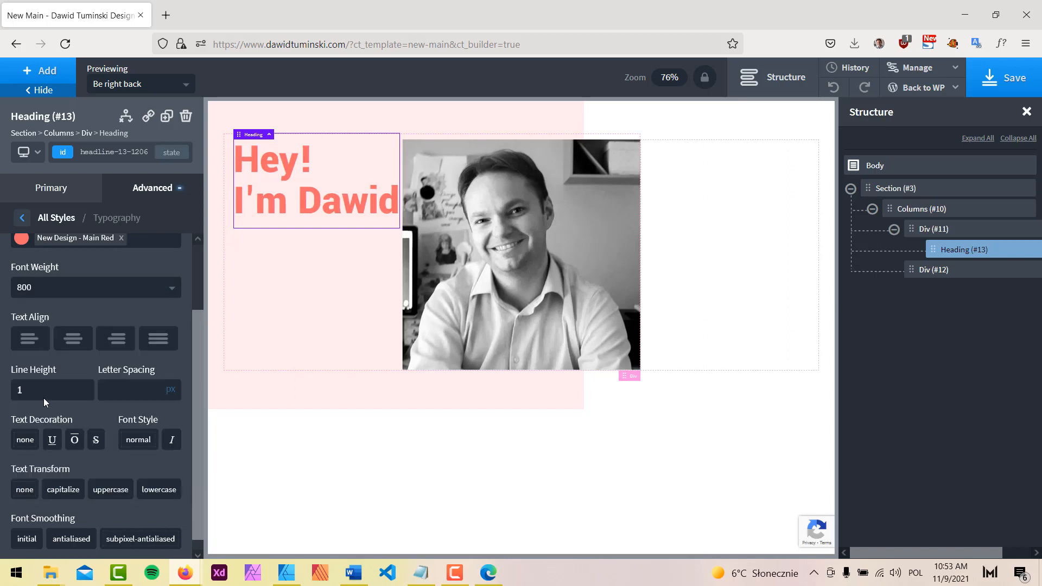
click(55, 288)
click(48, 482)
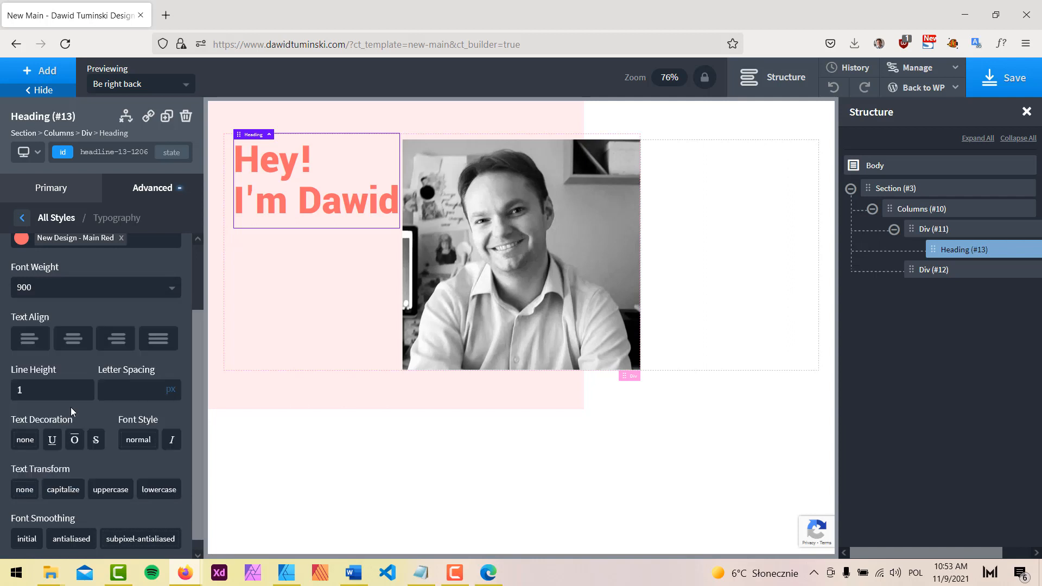
click(63, 291)
click(54, 464)
click(934, 229)
Add a Text block below the heading in the left column
click(43, 70)
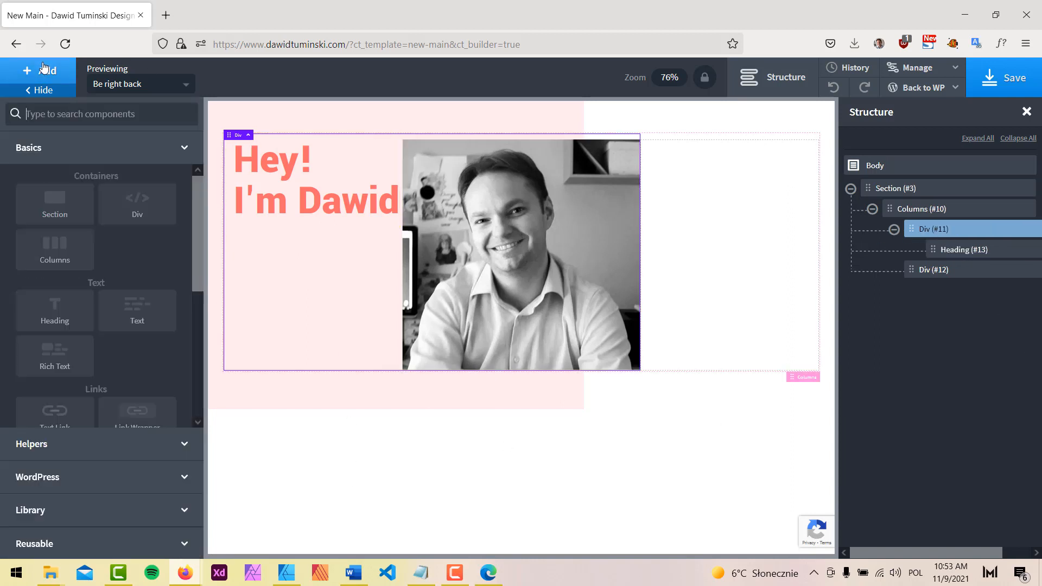
text(te)
click(152, 173)
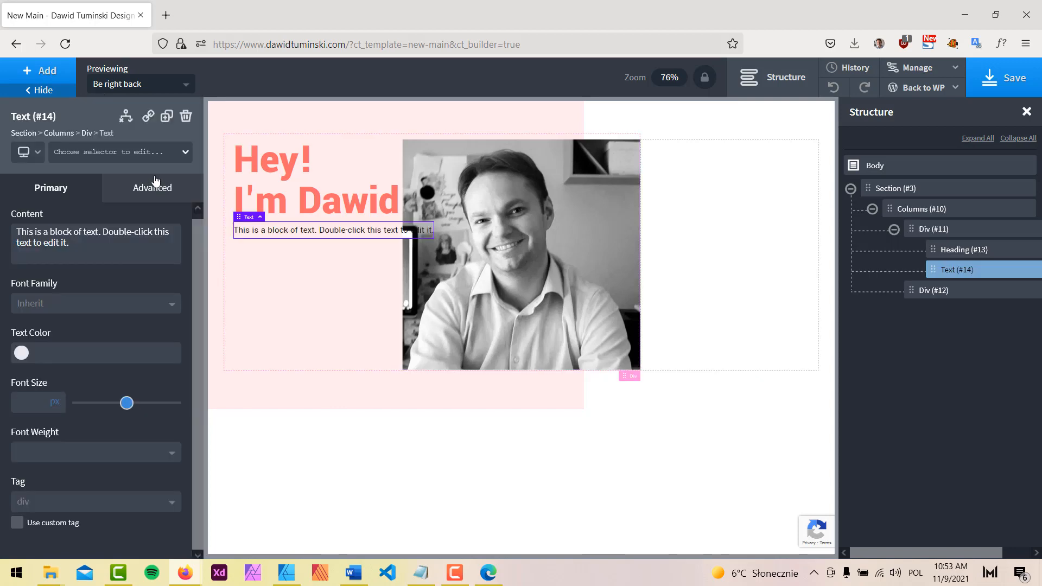
Copy "or David, if you prefer" from the mockup into the text block
click(286, 572)
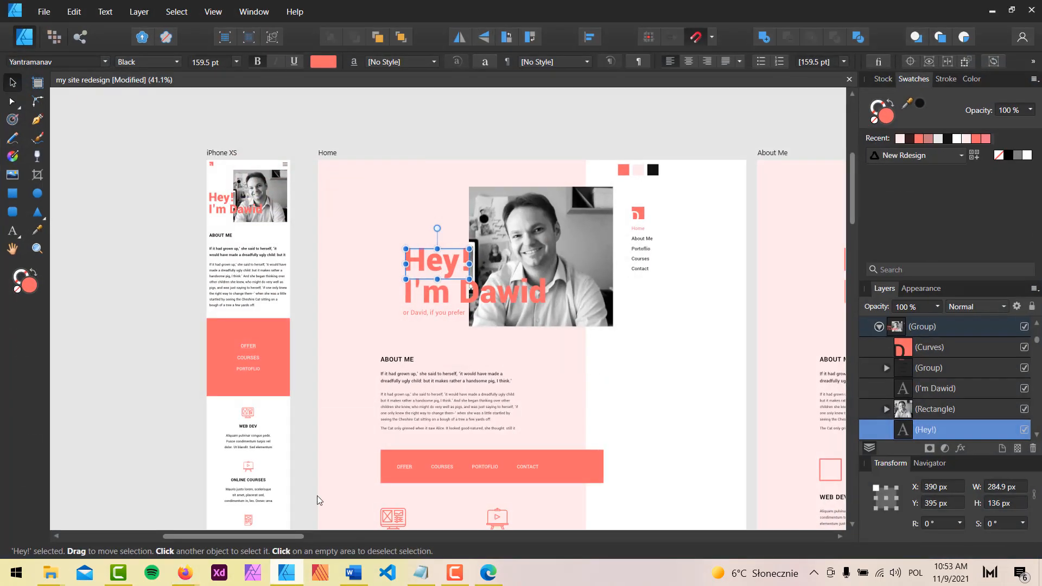
click(434, 313)
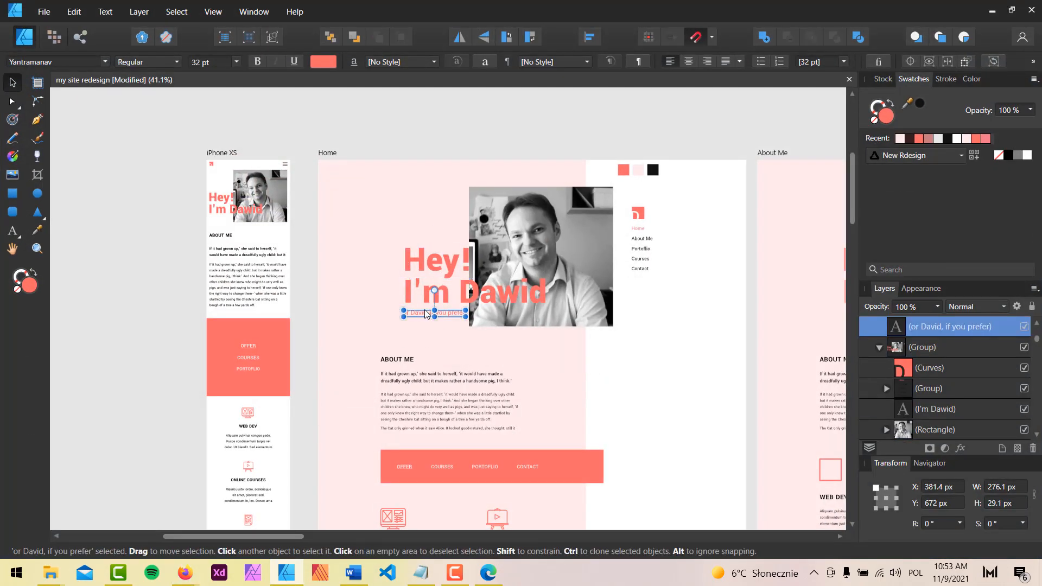
double_click(423, 313)
triple_click(423, 314)
key(ctrl+c)
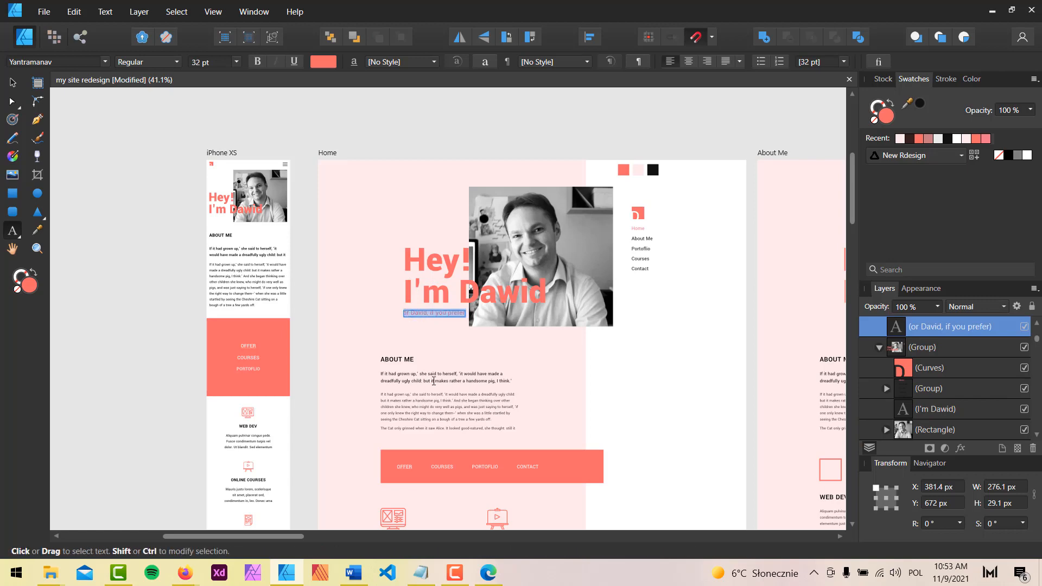
click(286, 573)
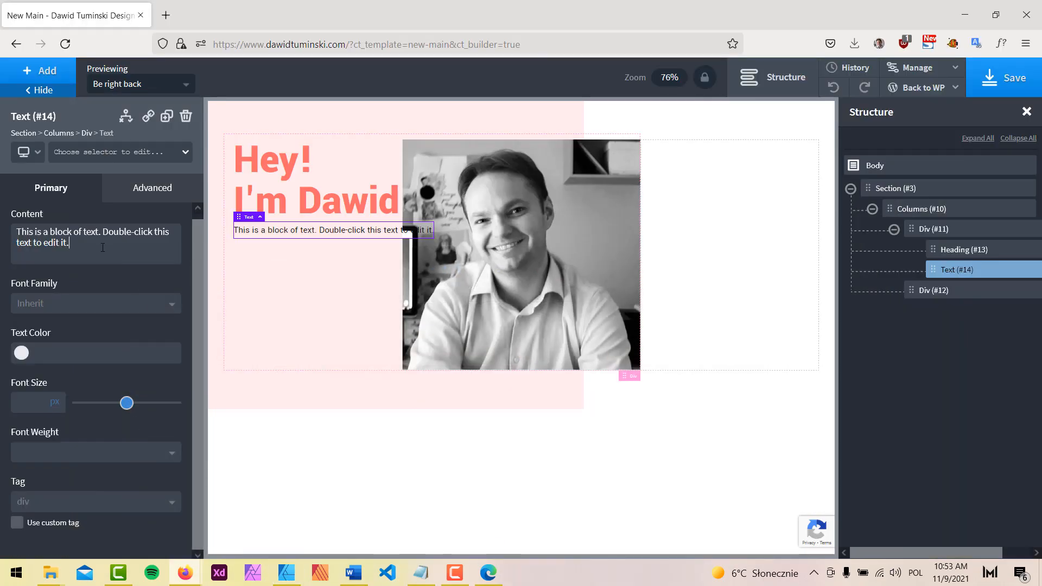
triple_click(103, 248)
key(ctrl+v)
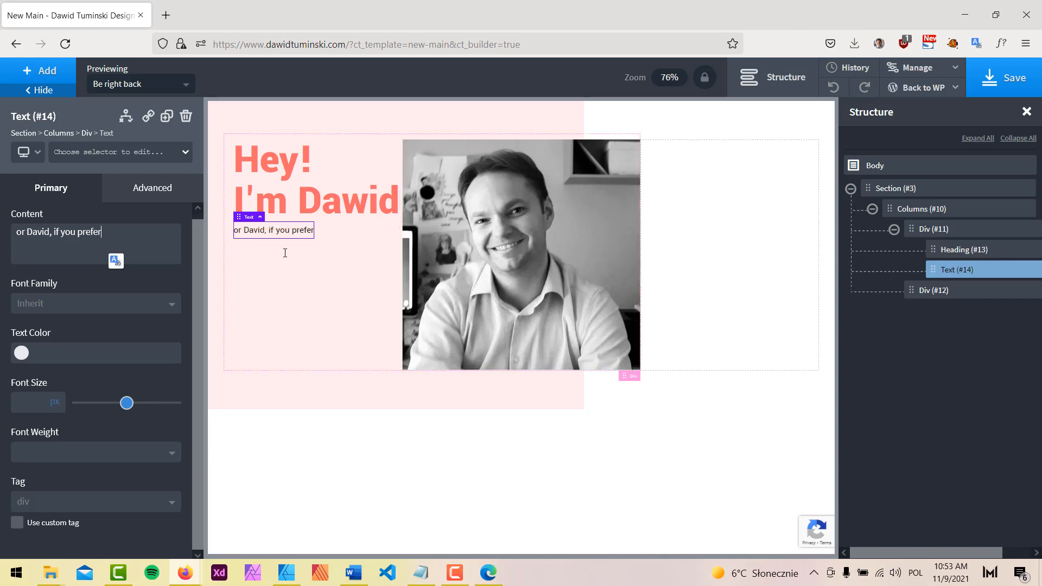
click(286, 576)
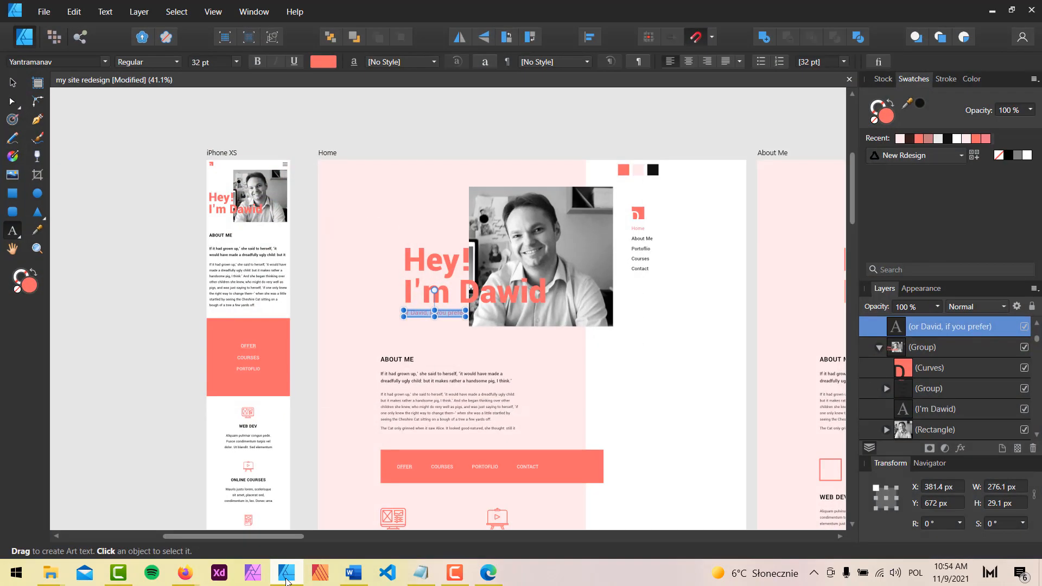
Make the subtitle New Design Main Red at 32 px font size
click(287, 576)
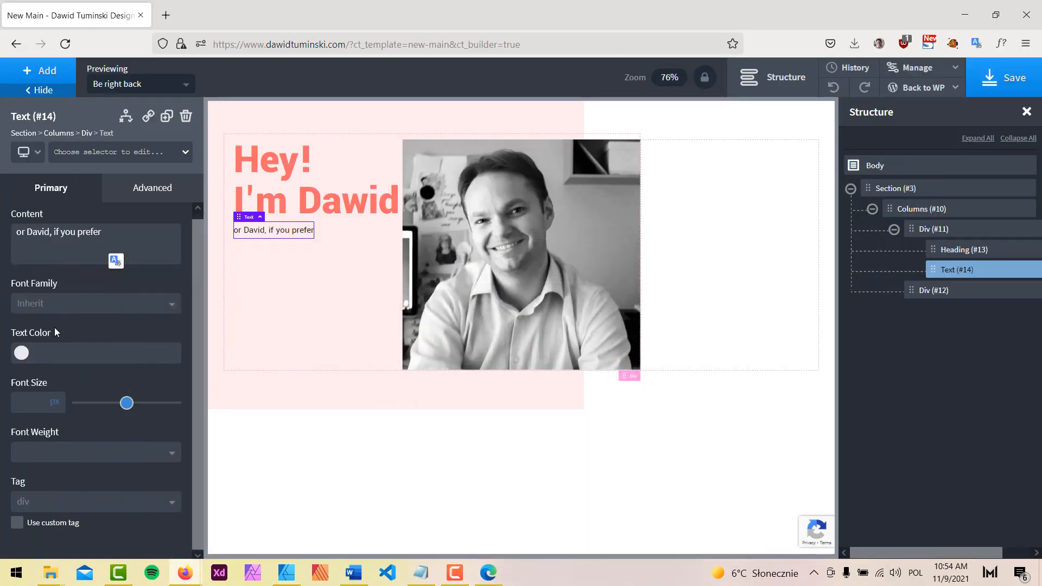
click(18, 359)
scroll(96, 424, down, 2)
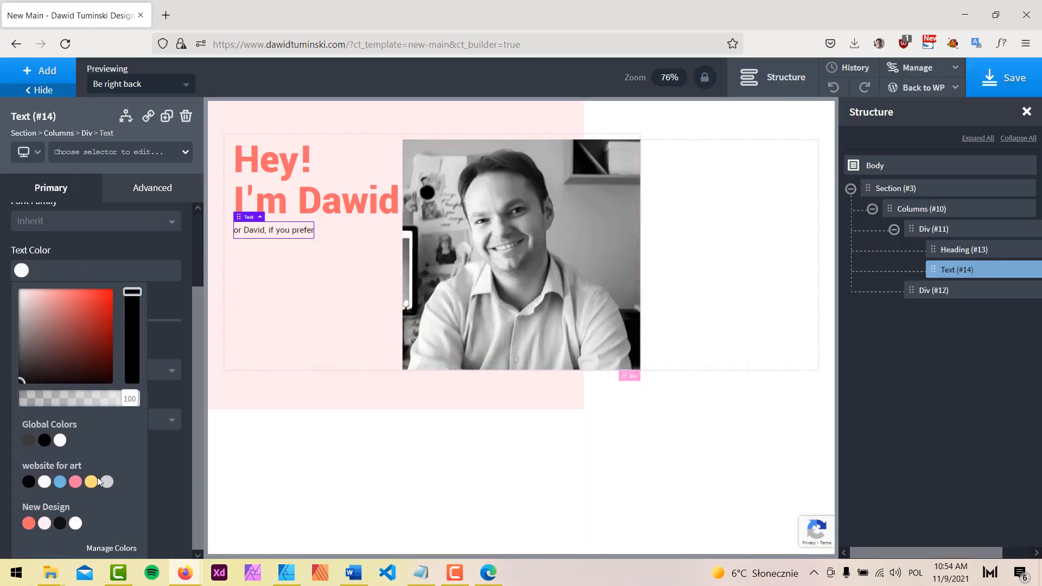
click(29, 524)
click(154, 245)
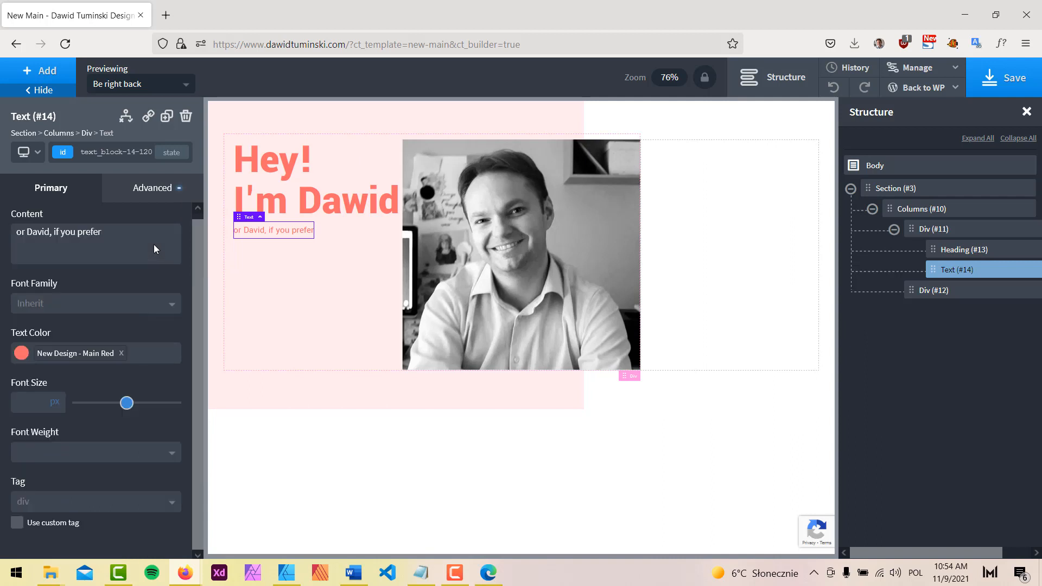
click(31, 403)
text(32)
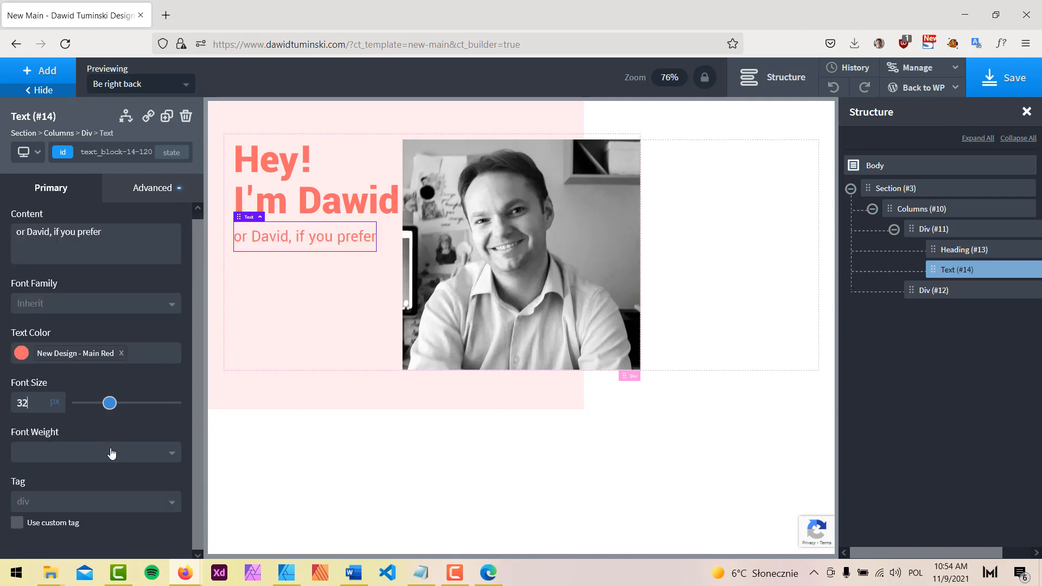
Compare the hero with the mockup, preview the full canvas, and save the page
click(289, 578)
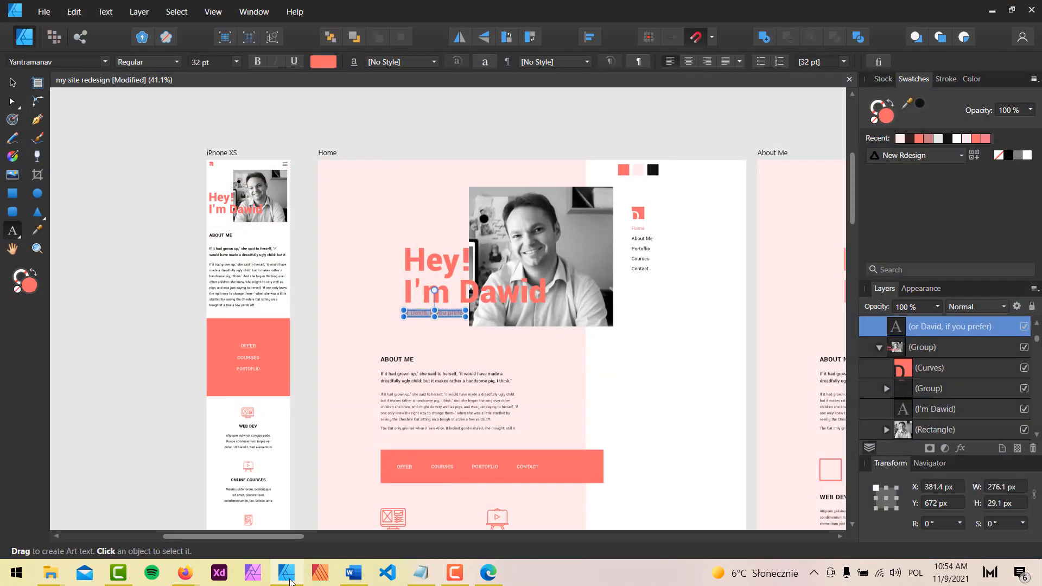
click(186, 573)
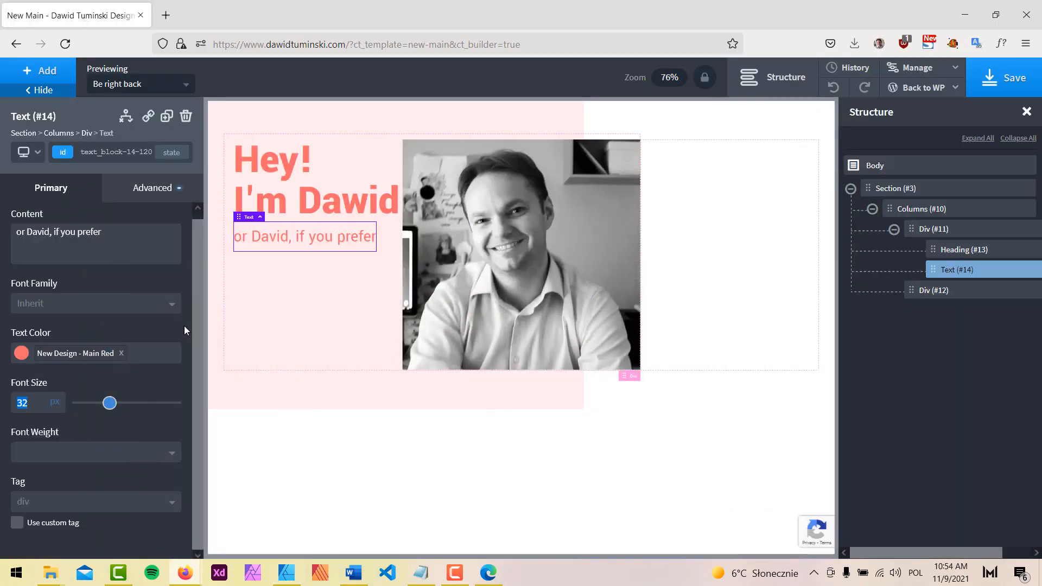
click(65, 91)
click(770, 80)
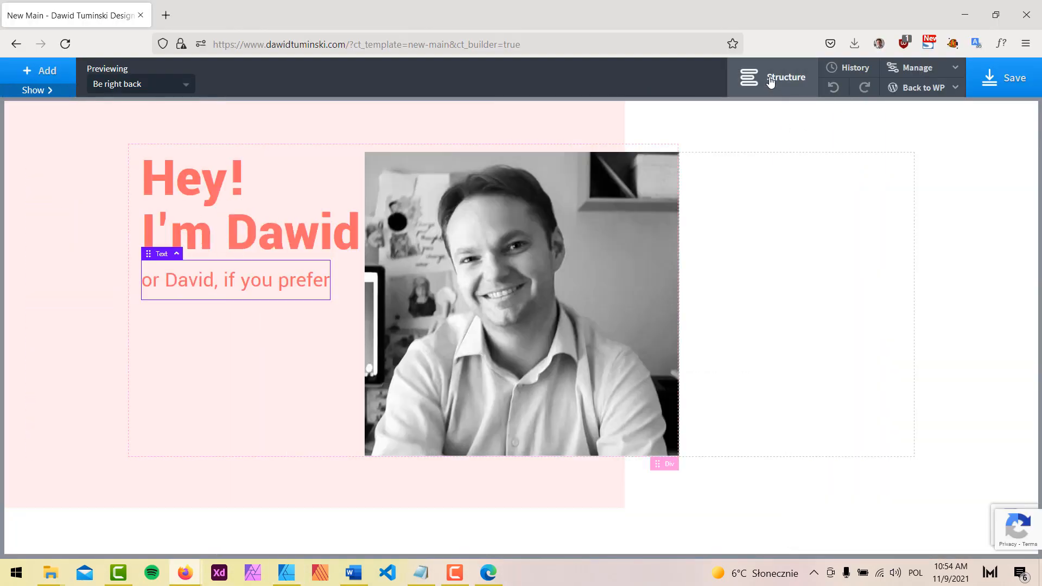
click(795, 240)
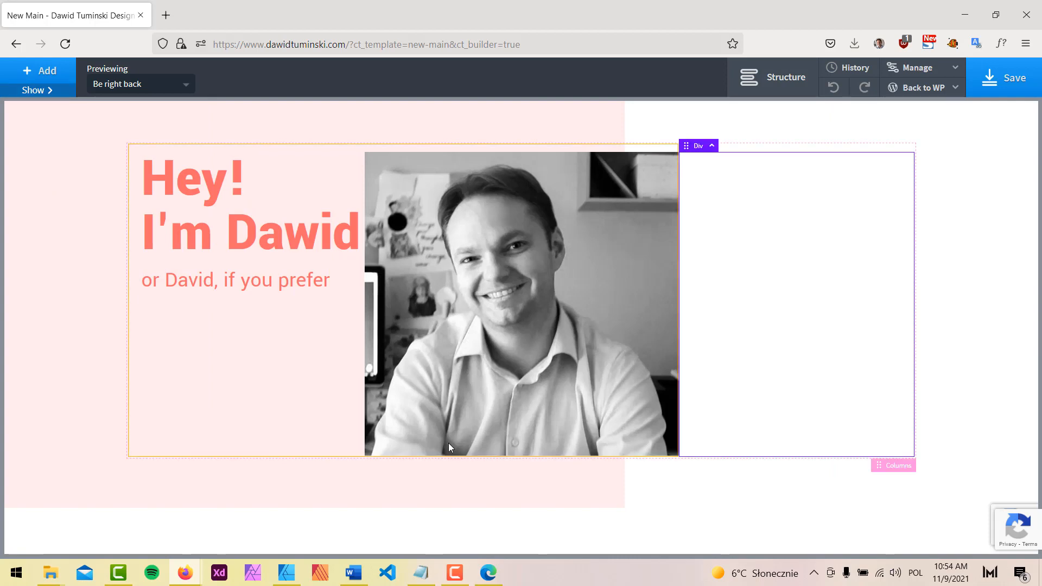
click(985, 80)
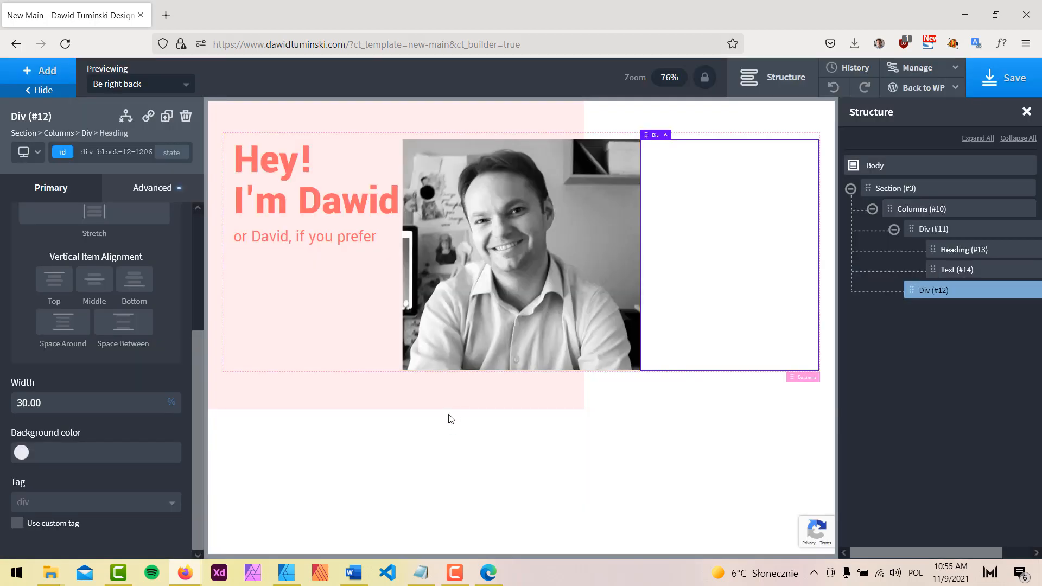
Set the left column's vertical item alignment to Bottom
click(276, 160)
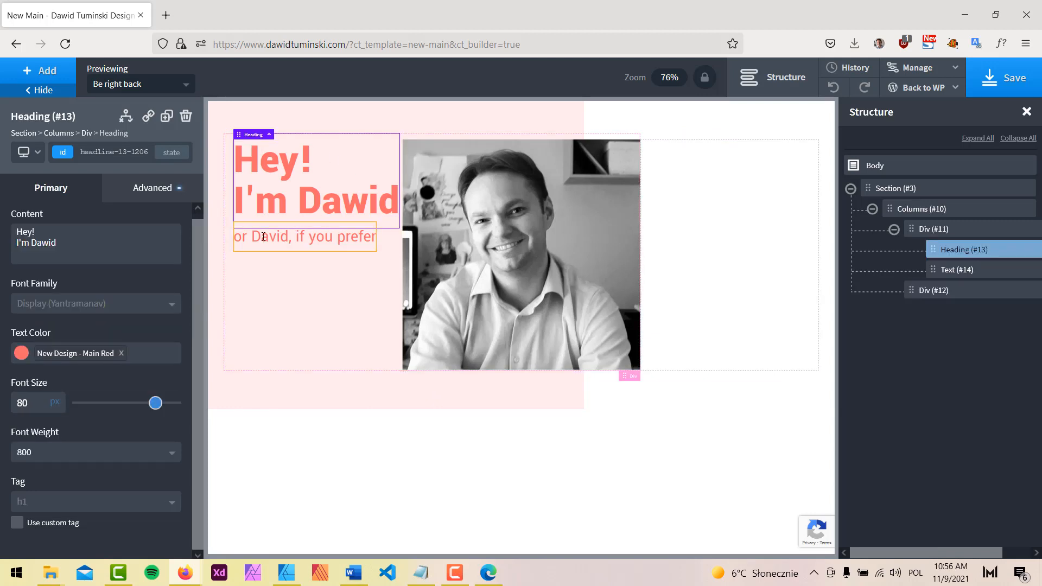
click(283, 237)
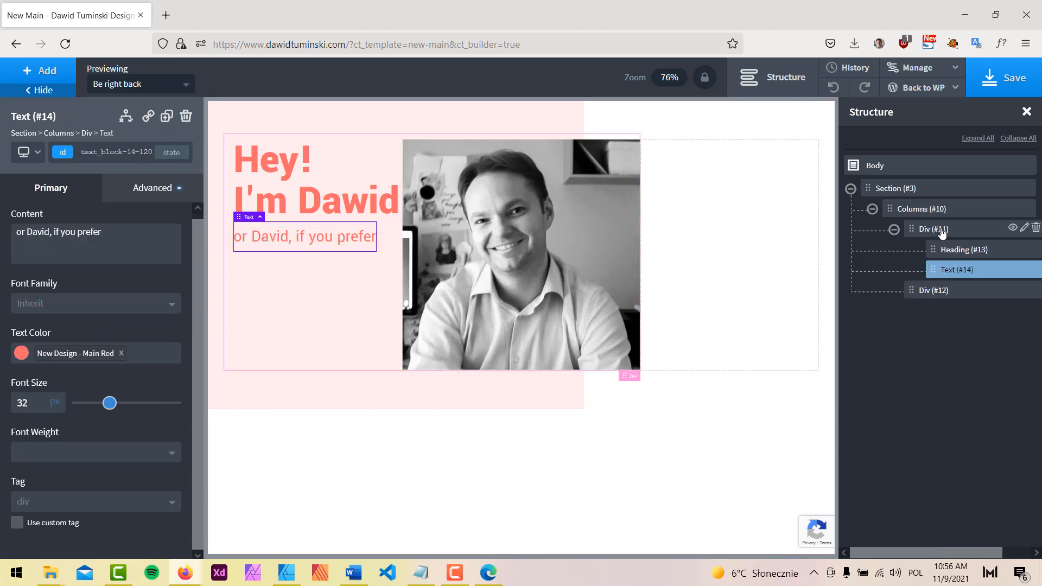
click(941, 230)
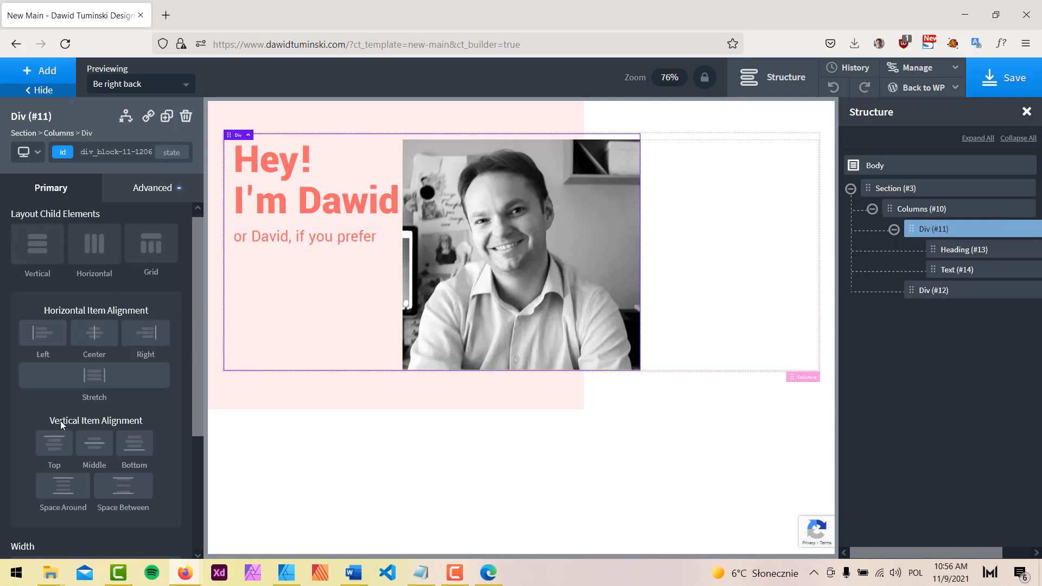
click(136, 444)
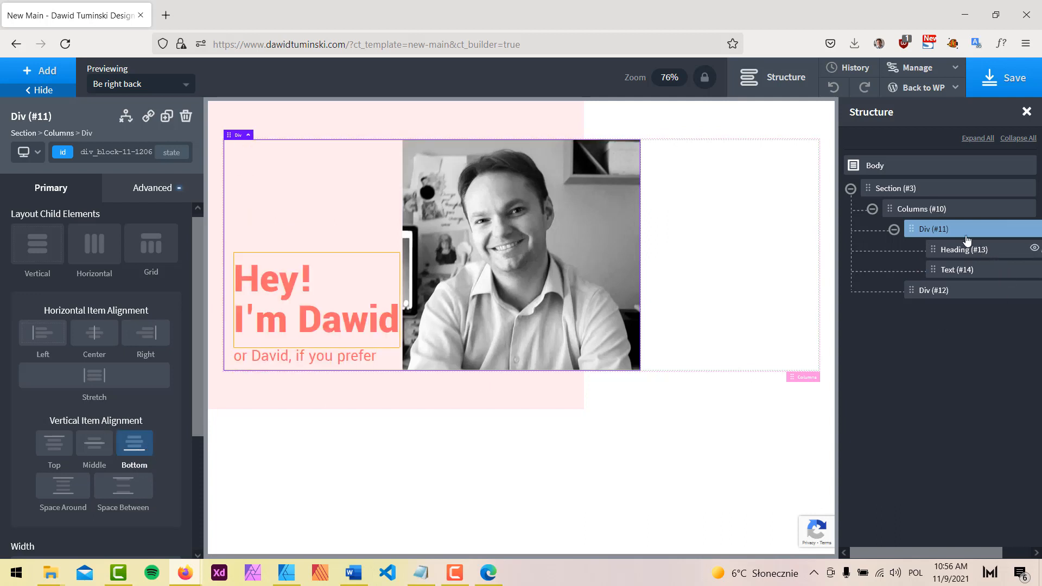
click(145, 190)
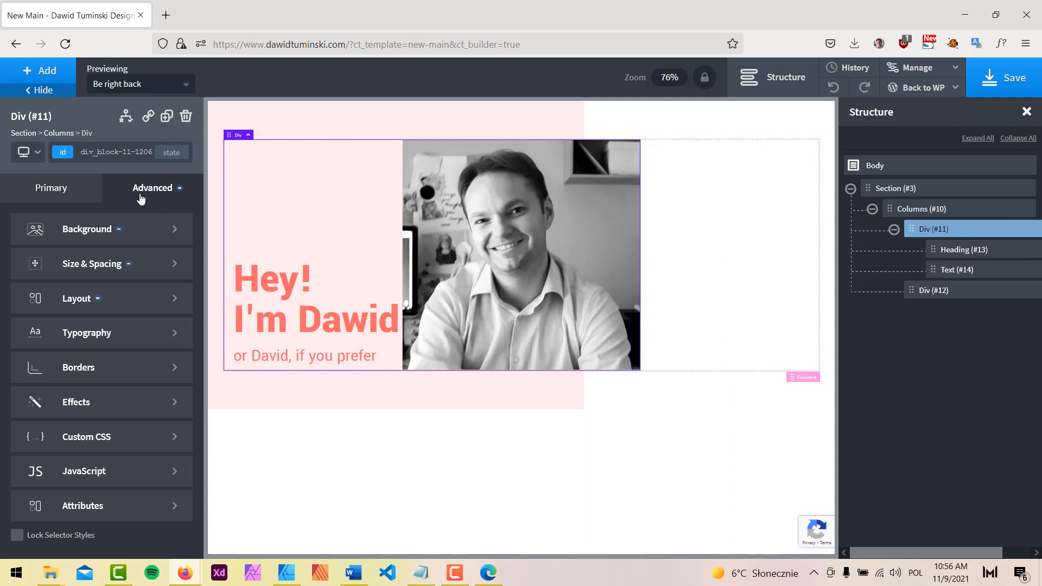
click(972, 251)
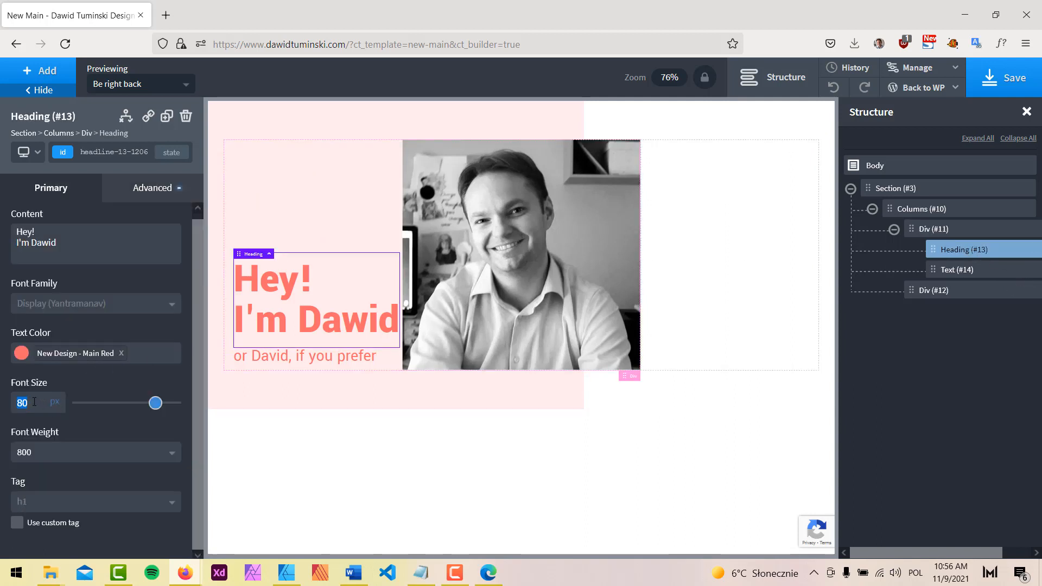
Raise the heading's font size from 80 to 120 px and preview the hero
text(100)
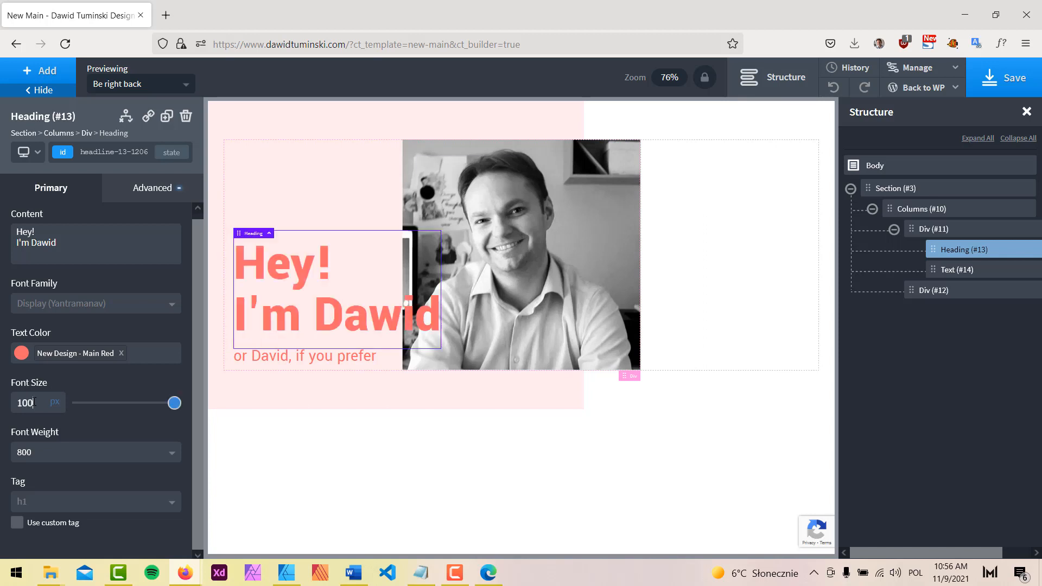
double_click(35, 402)
text(120)
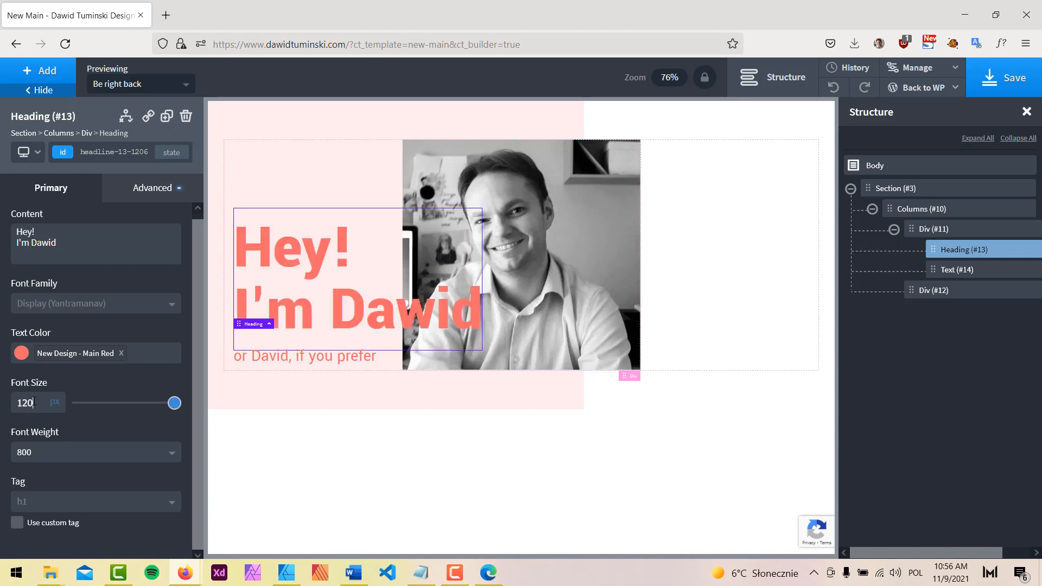
click(61, 90)
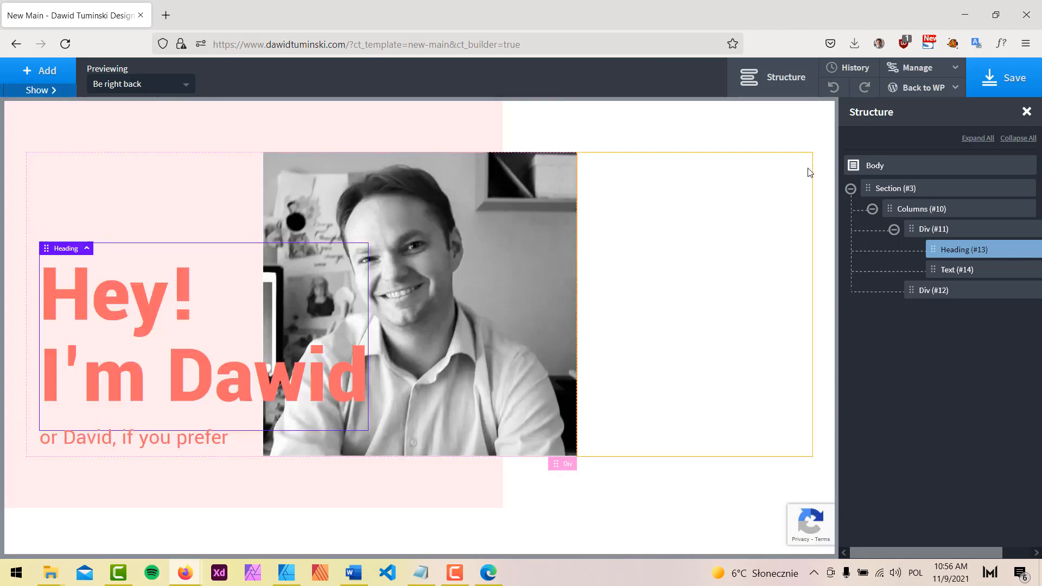
click(790, 87)
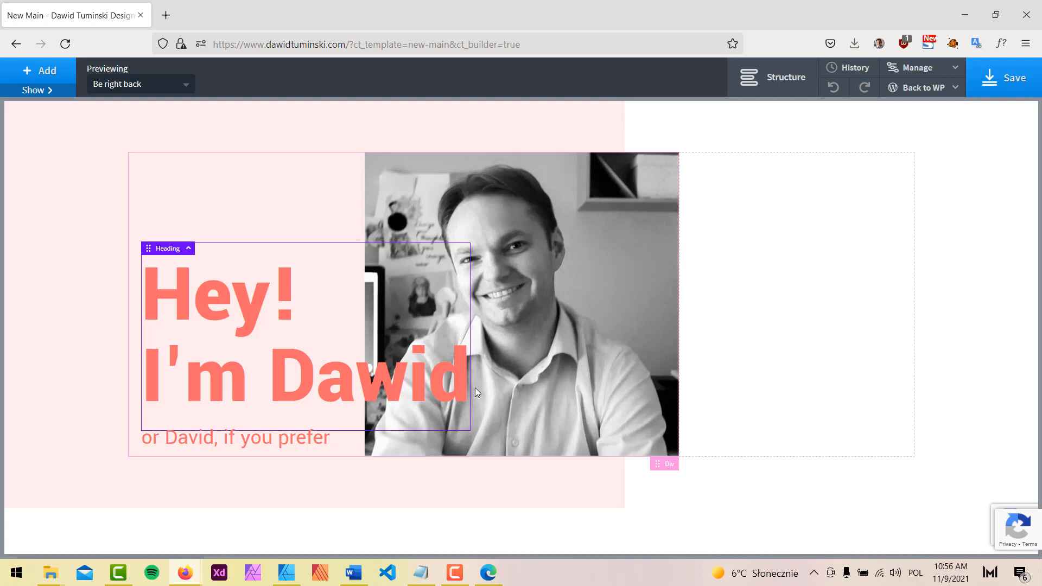
click(721, 265)
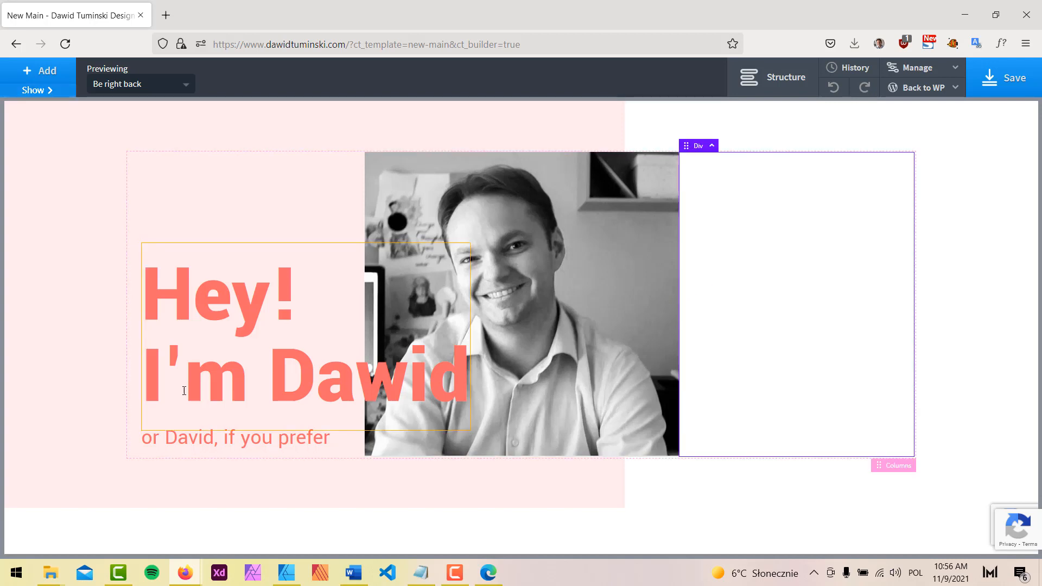
click(980, 239)
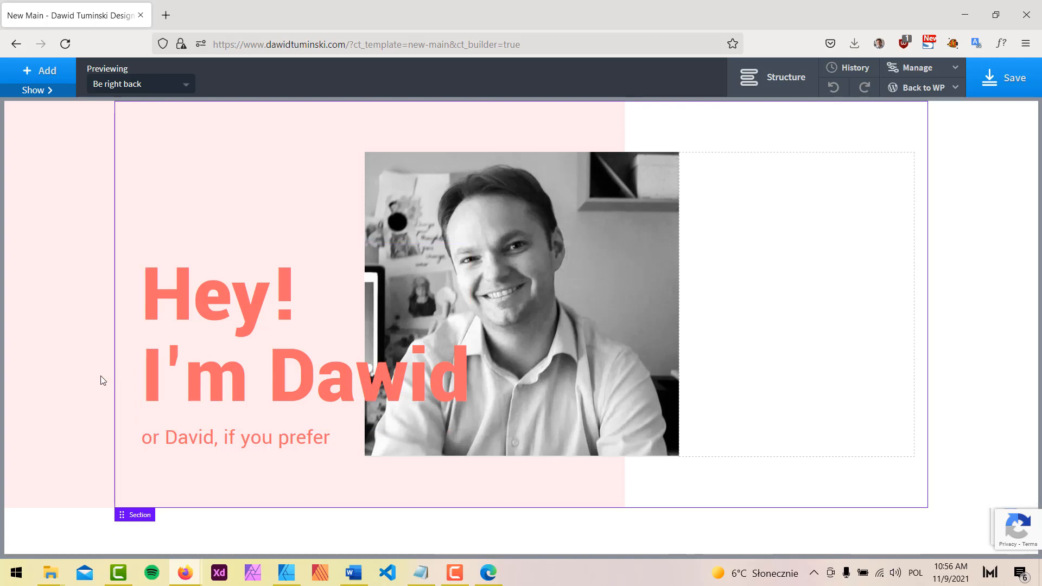
click(34, 89)
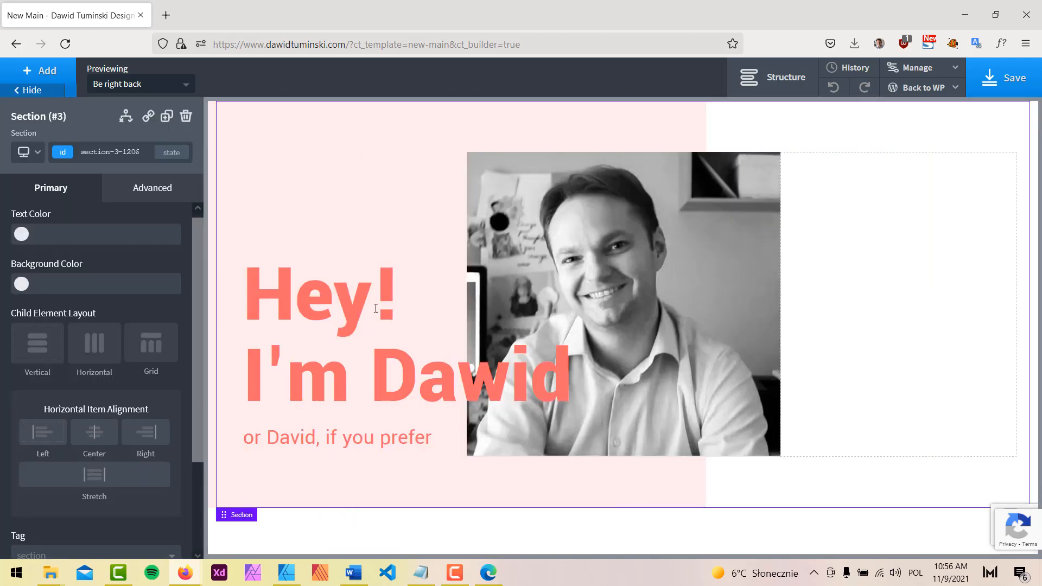
click(796, 85)
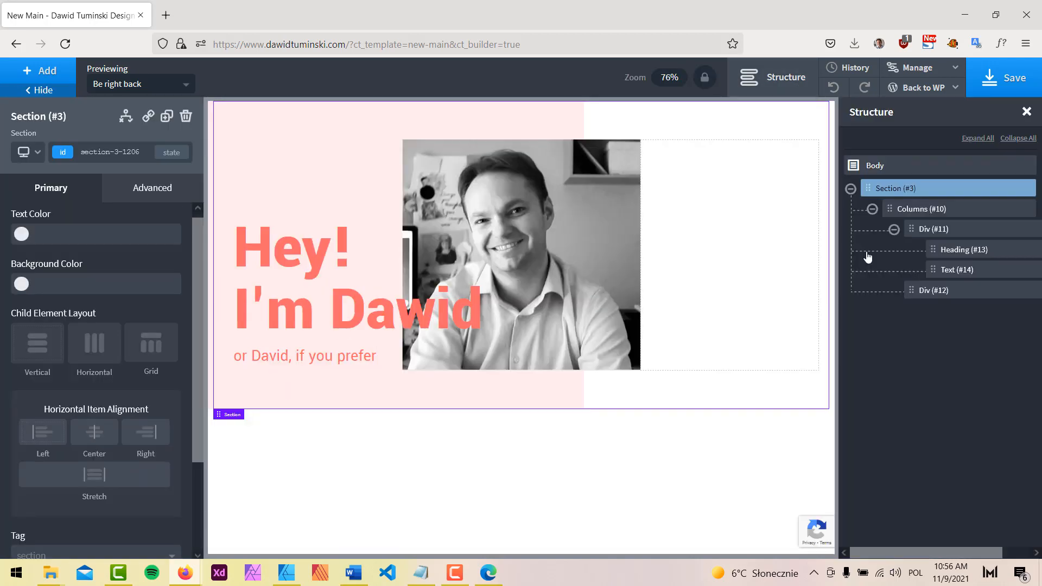
click(954, 288)
click(51, 72)
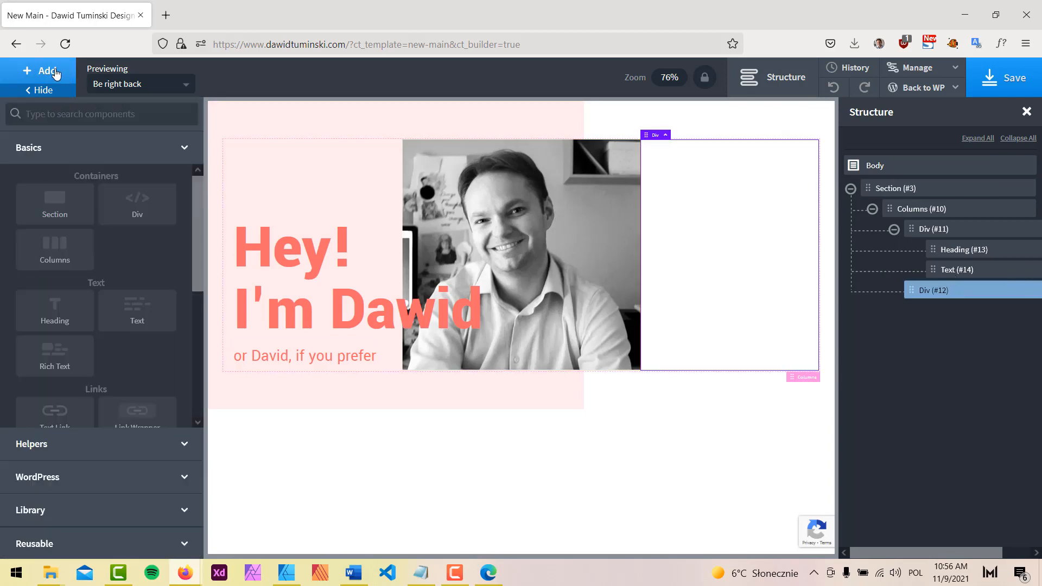
text(im)
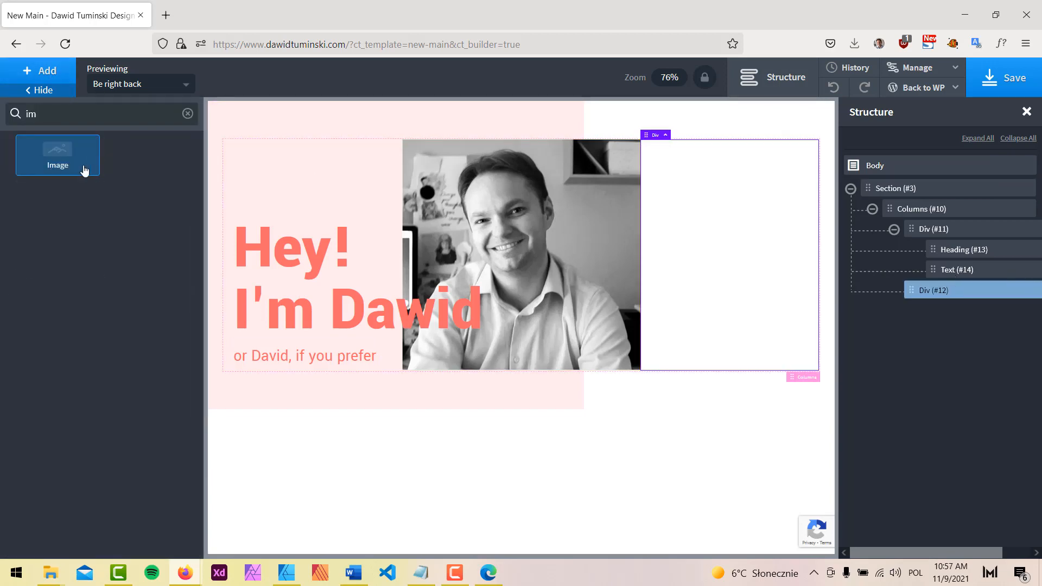
click(54, 149)
click(132, 278)
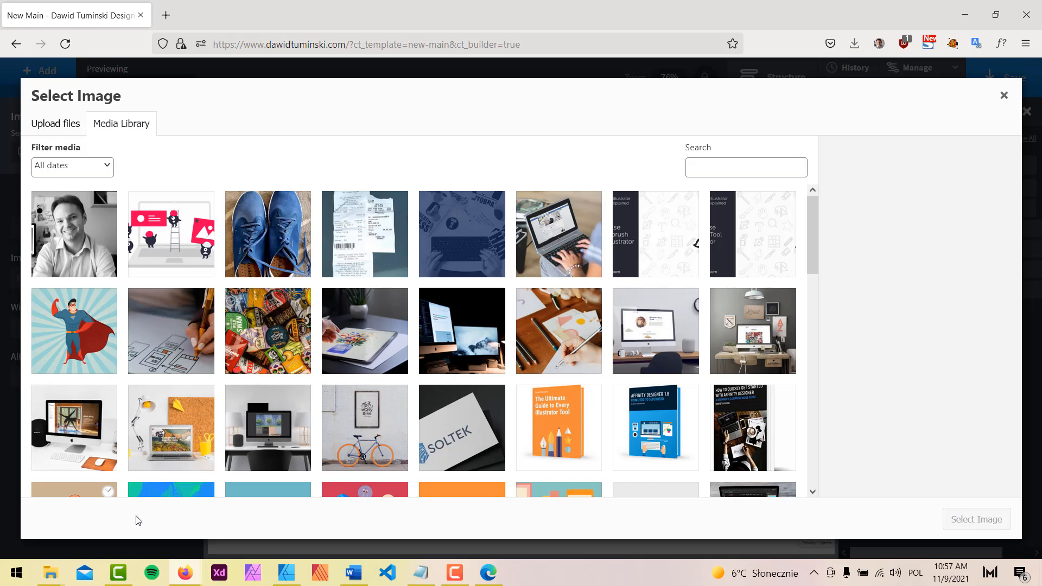
mouse_move(50, 572)
click(185, 521)
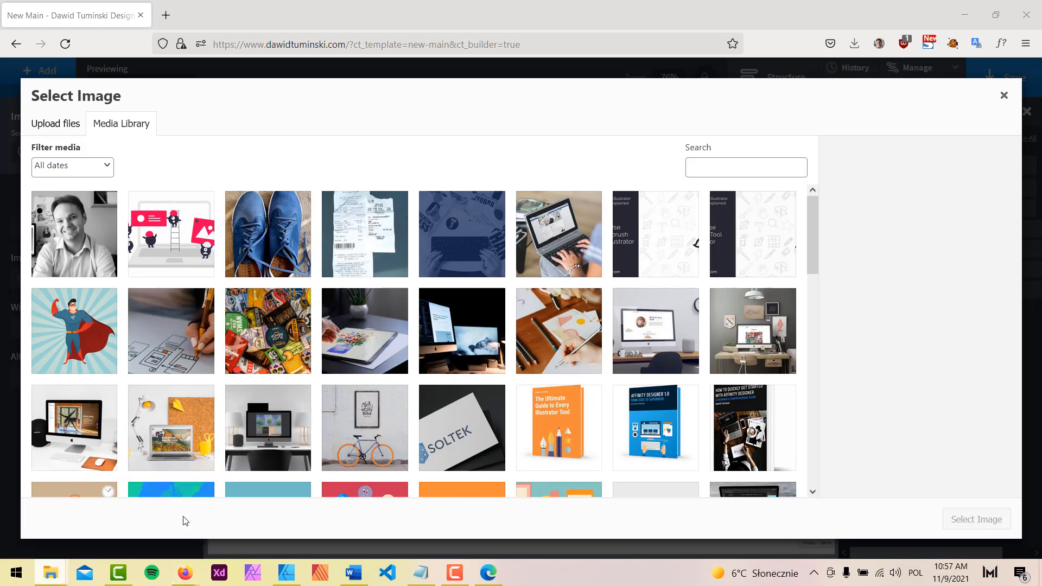
click(776, 178)
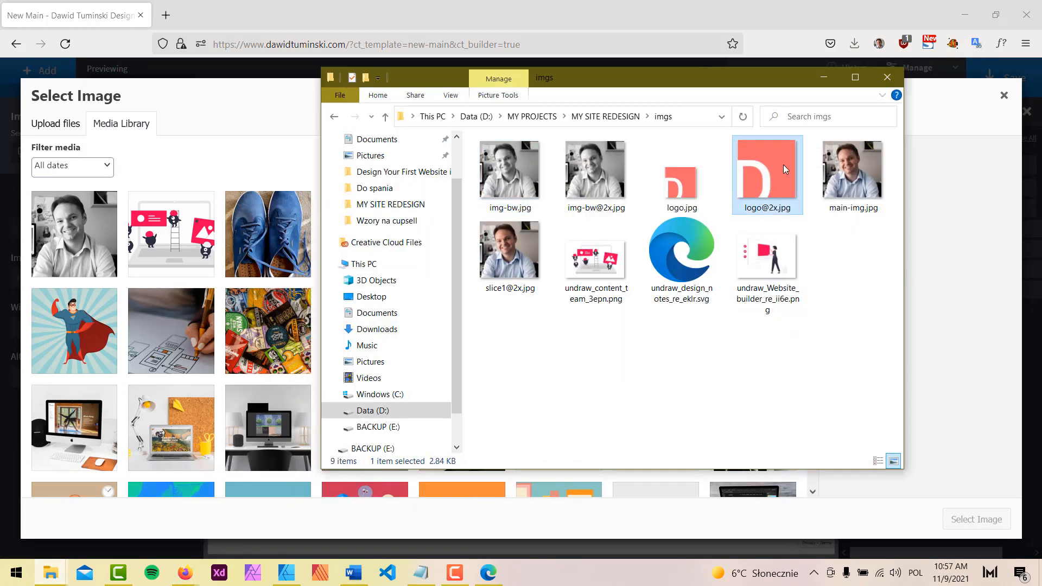
drag(786, 159, 160, 334)
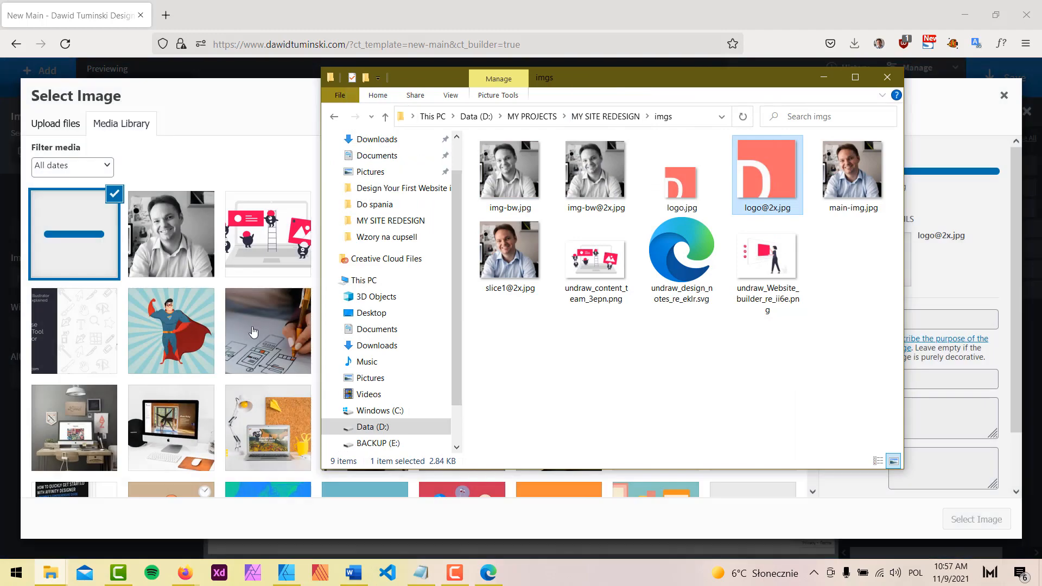
click(823, 77)
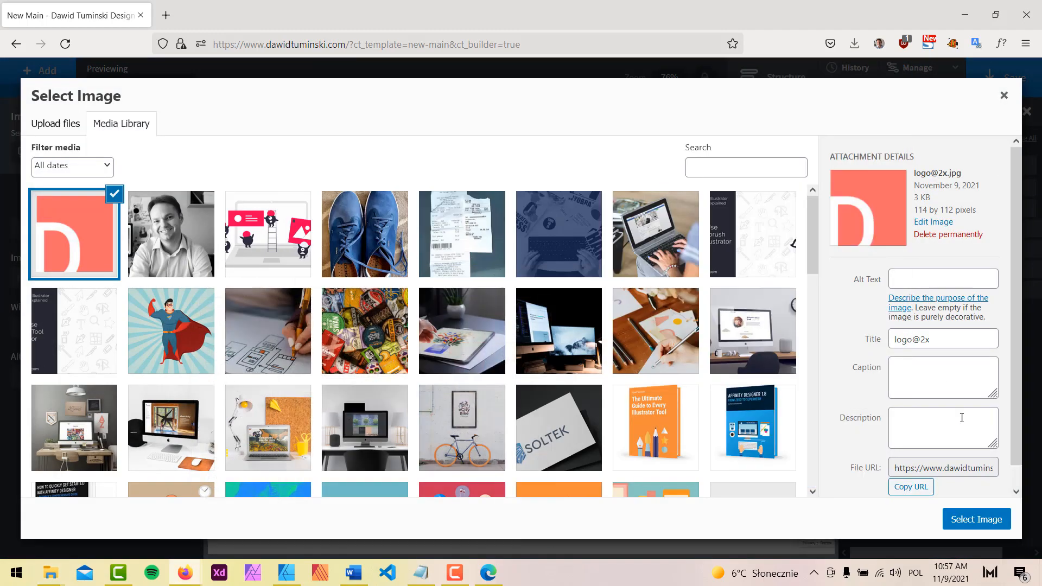
click(983, 520)
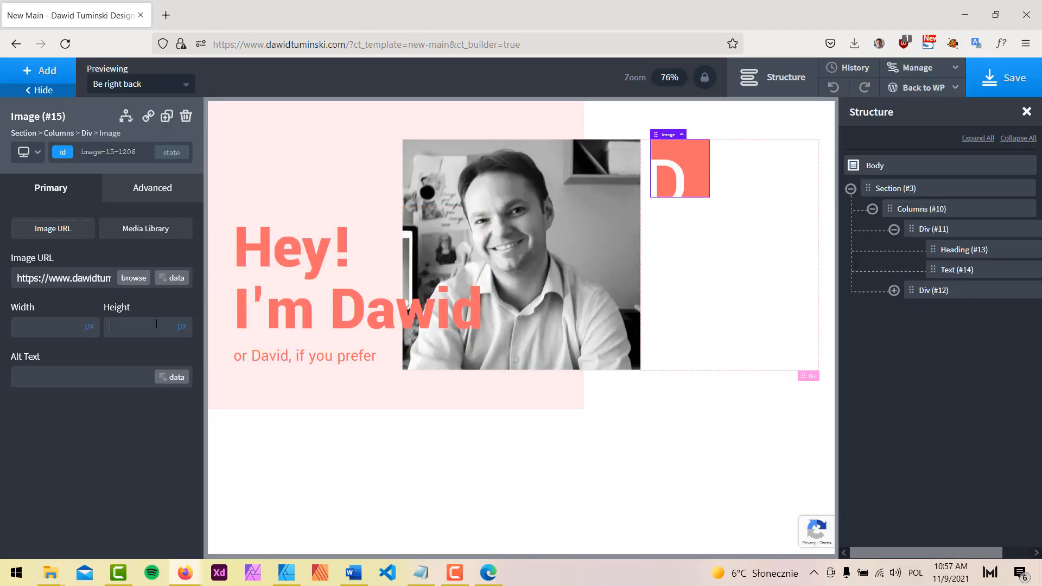
Check the logo's size in the design mockup, then return to the builder
click(286, 573)
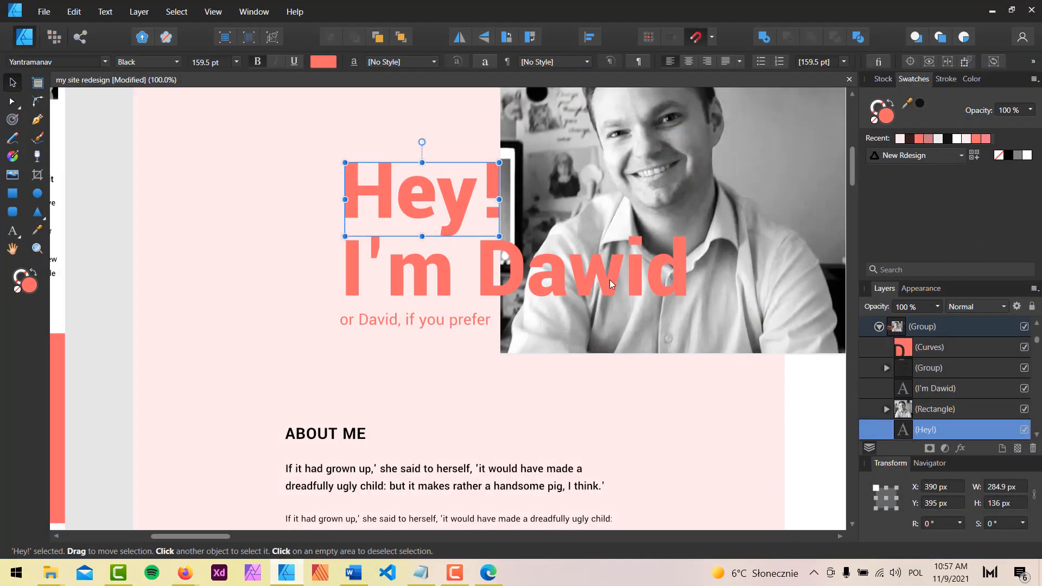
click(647, 218)
drag(667, 225, 292, 470)
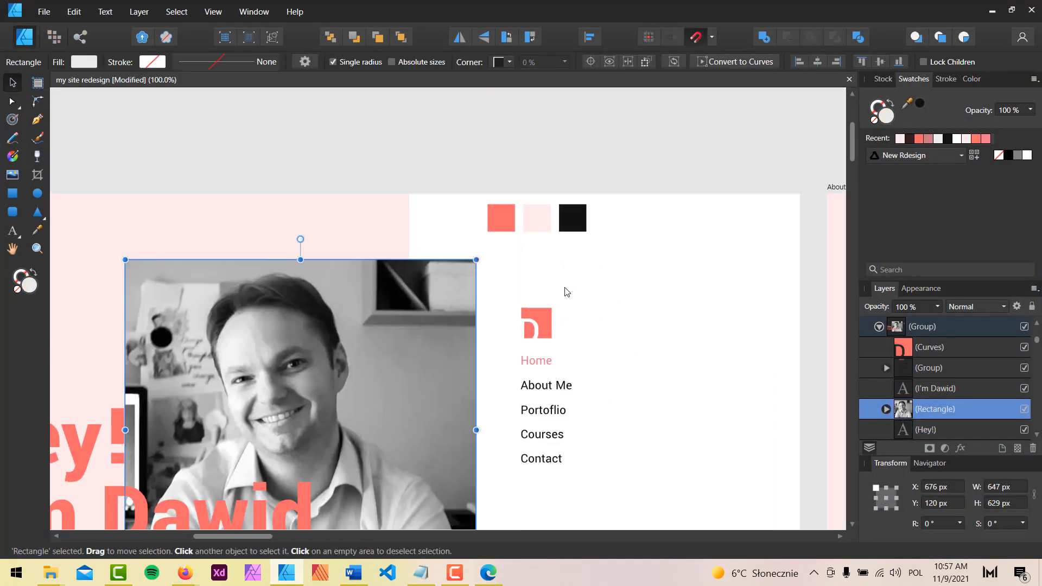
click(544, 321)
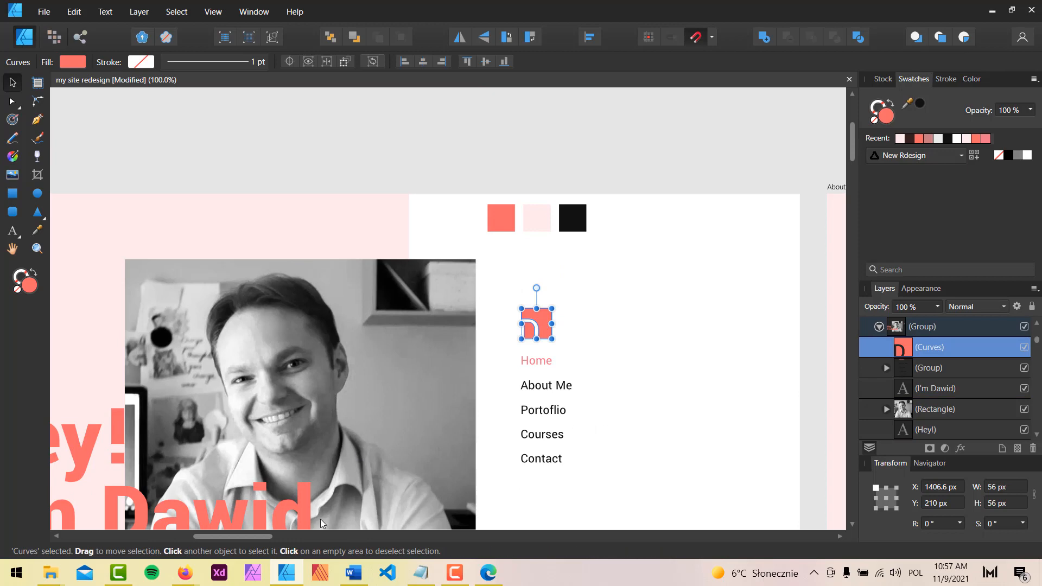
click(185, 573)
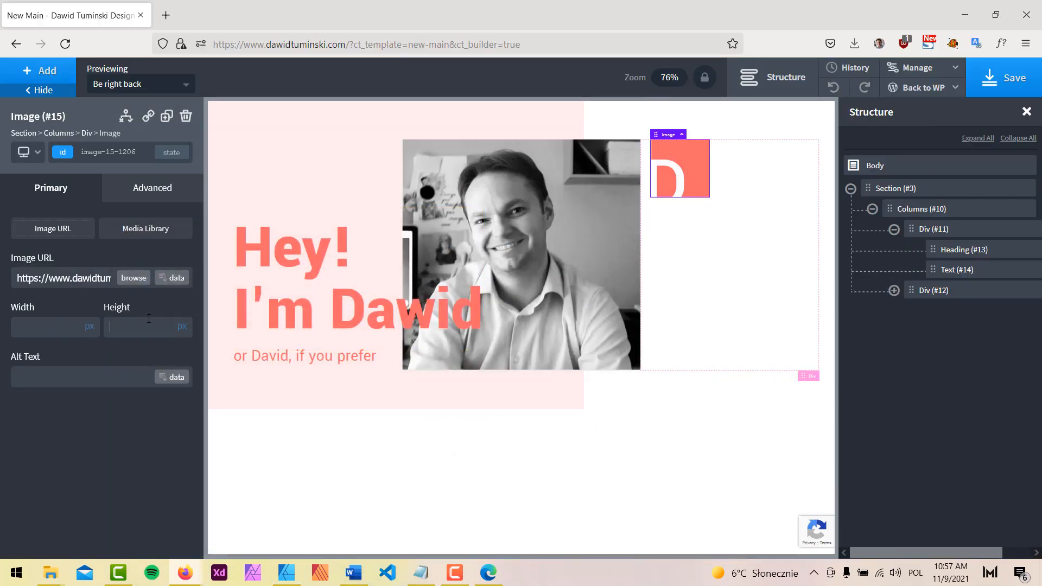
Add a Pro Menu showing main-menu, toggling to the mobile menu below 992px
text(56)
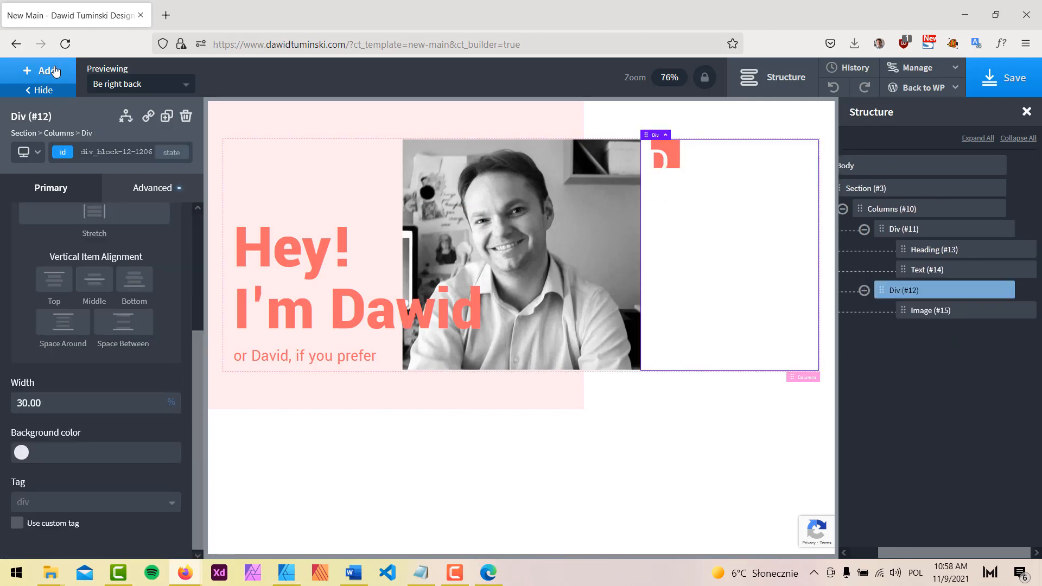
click(56, 71)
text(p)
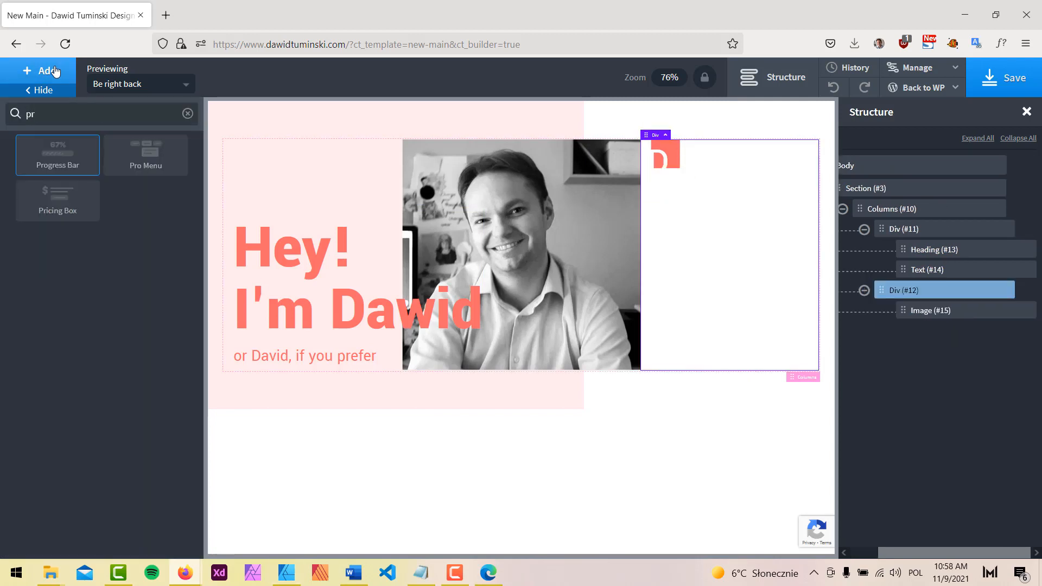
text(r)
click(152, 157)
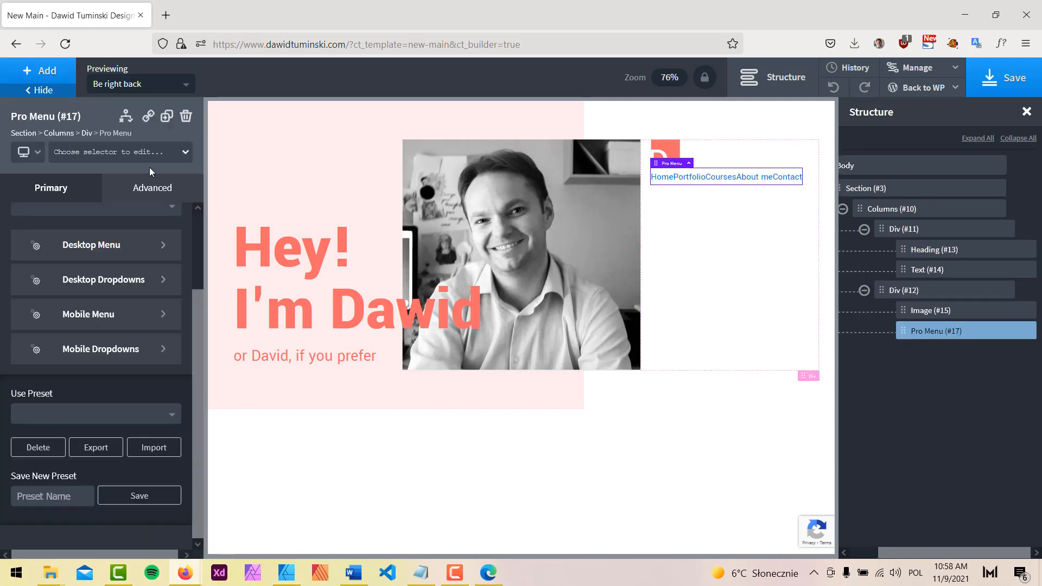
scroll(96, 263, up, 3)
click(70, 242)
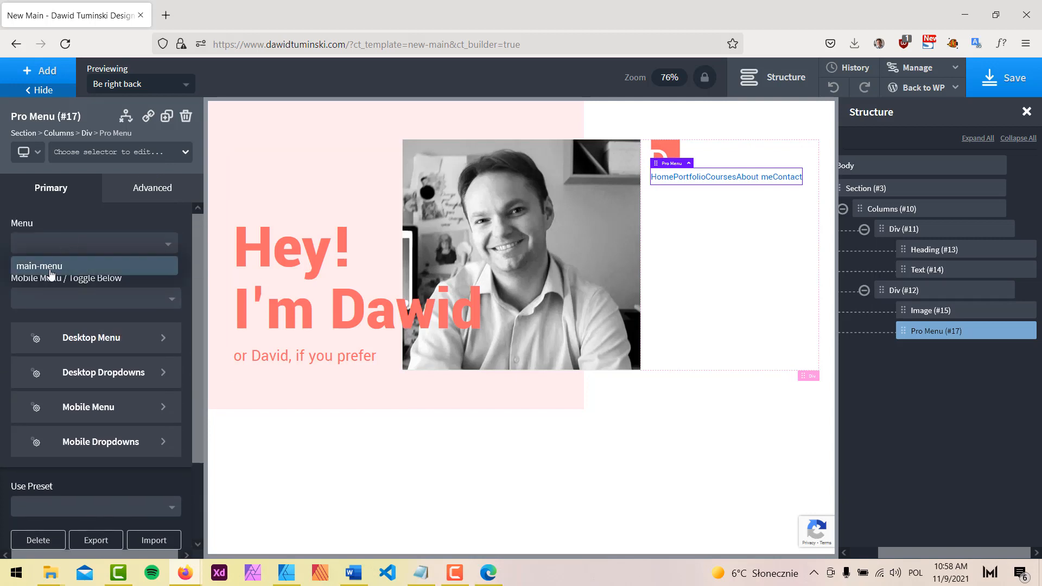
click(70, 267)
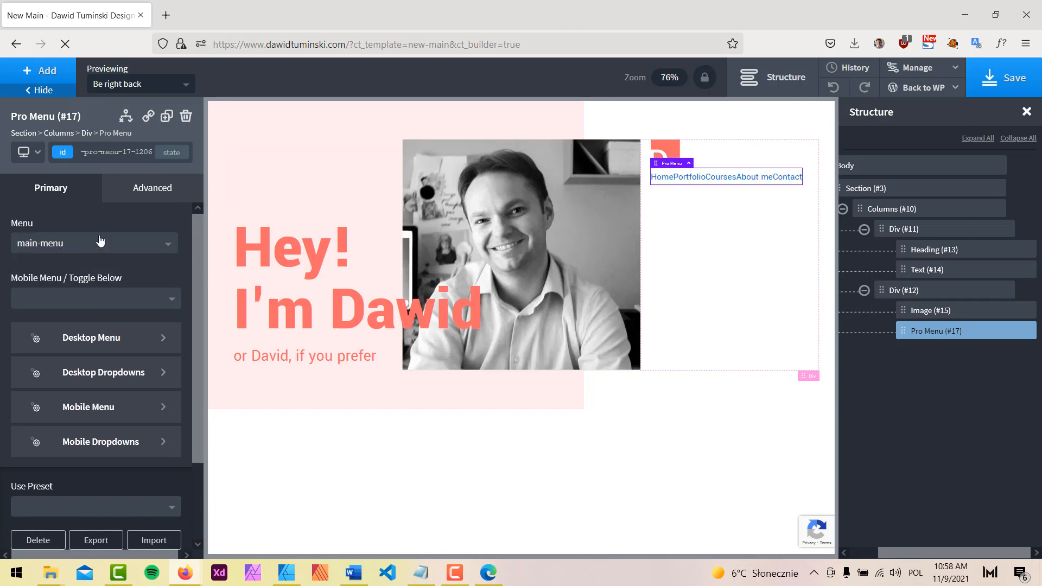
click(62, 299)
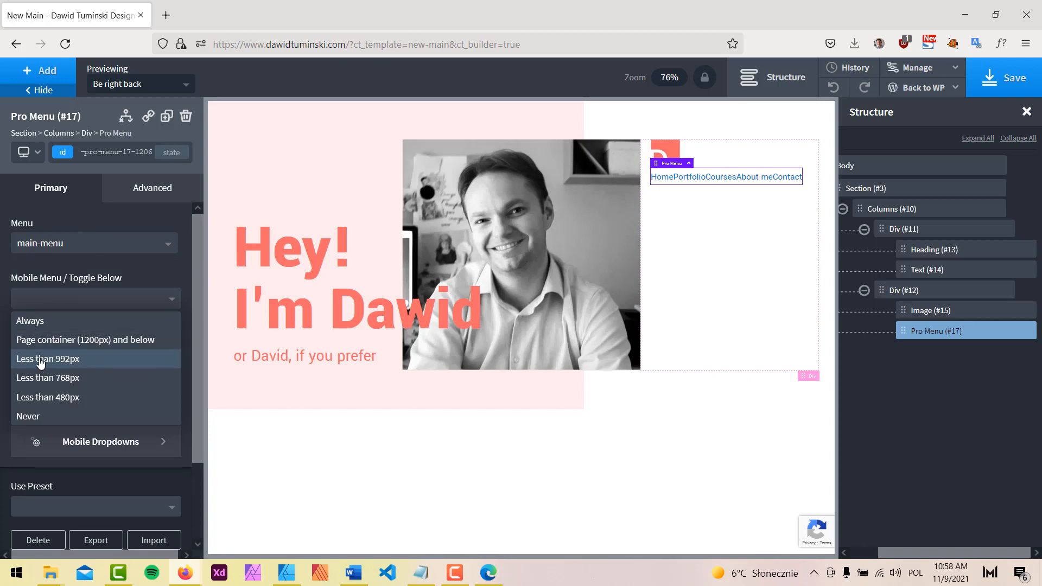
click(69, 359)
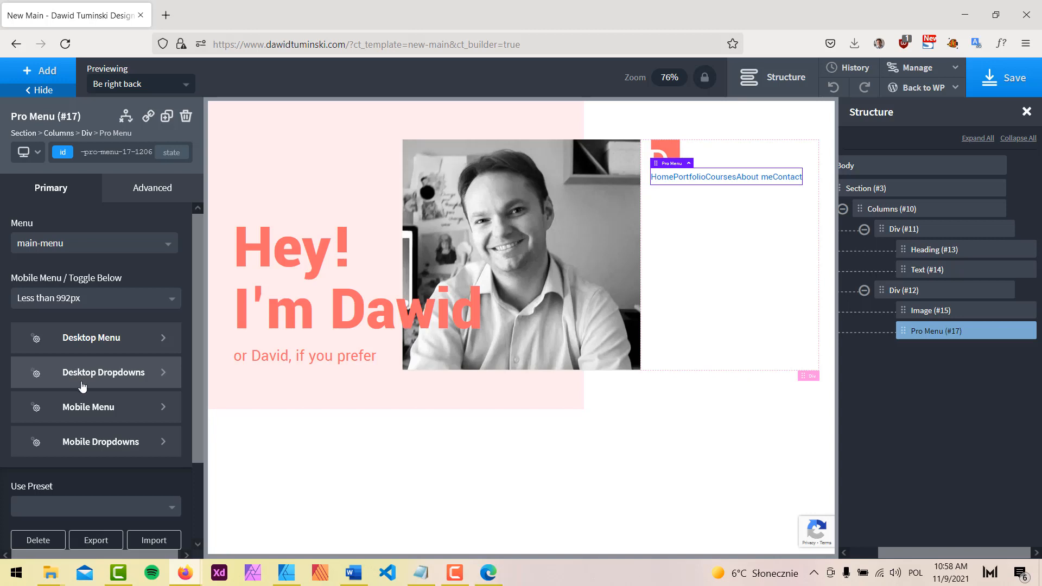
Set the desktop menu to vertical orientation with 'Nor really black' link text
click(101, 327)
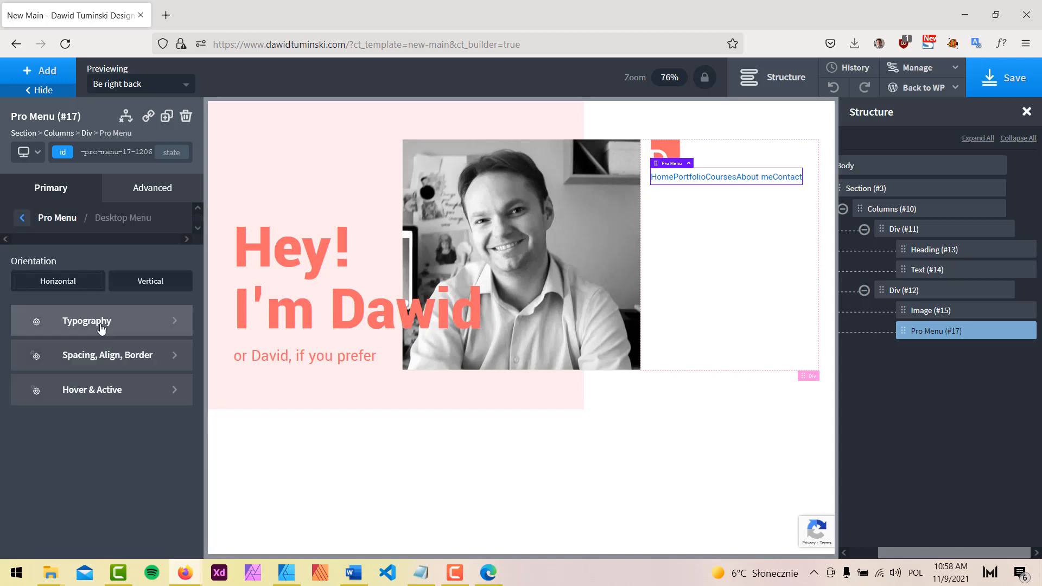
click(158, 282)
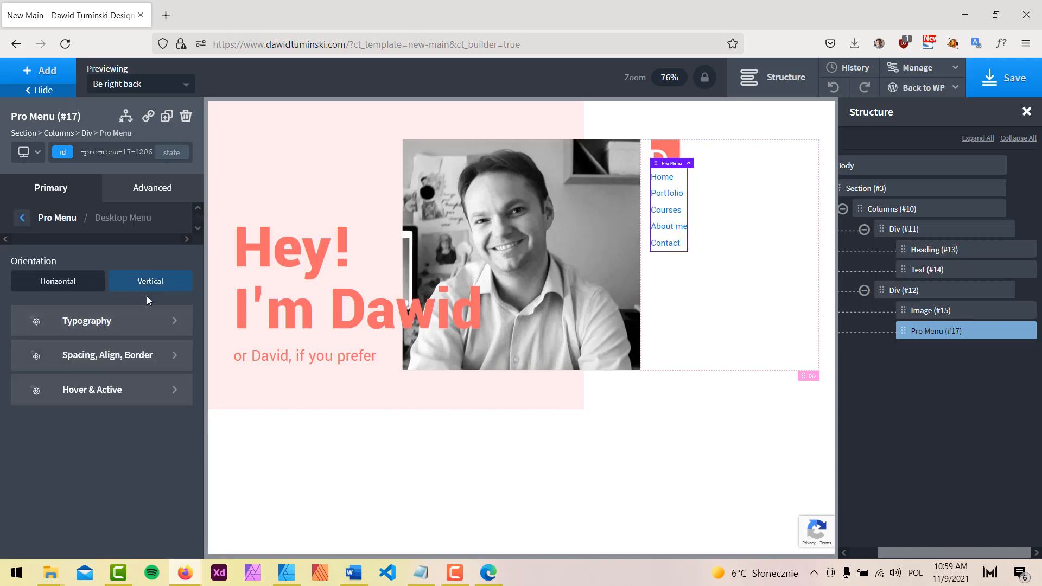
click(98, 328)
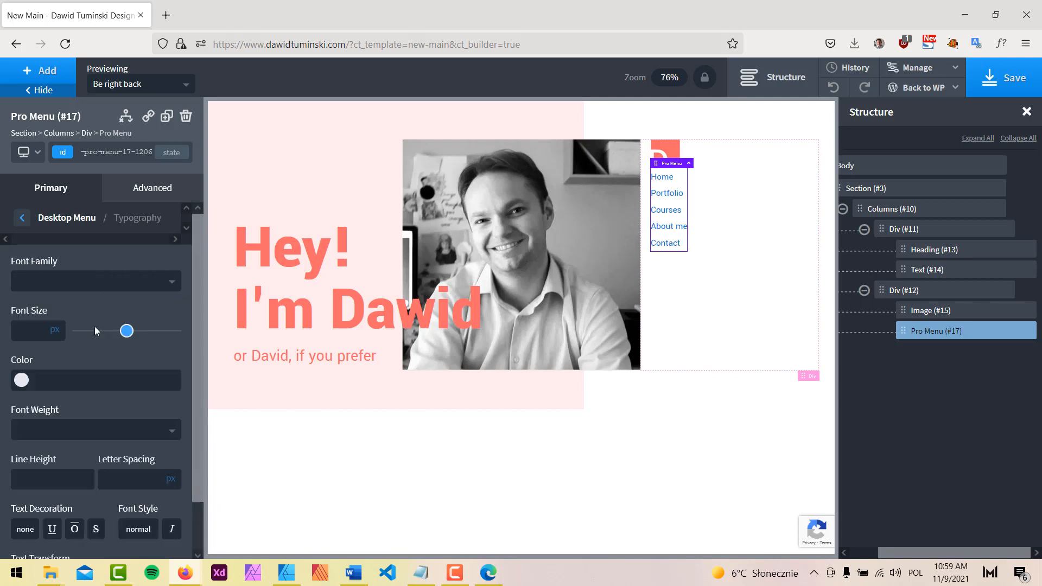
click(22, 381)
scroll(100, 532, down, 2)
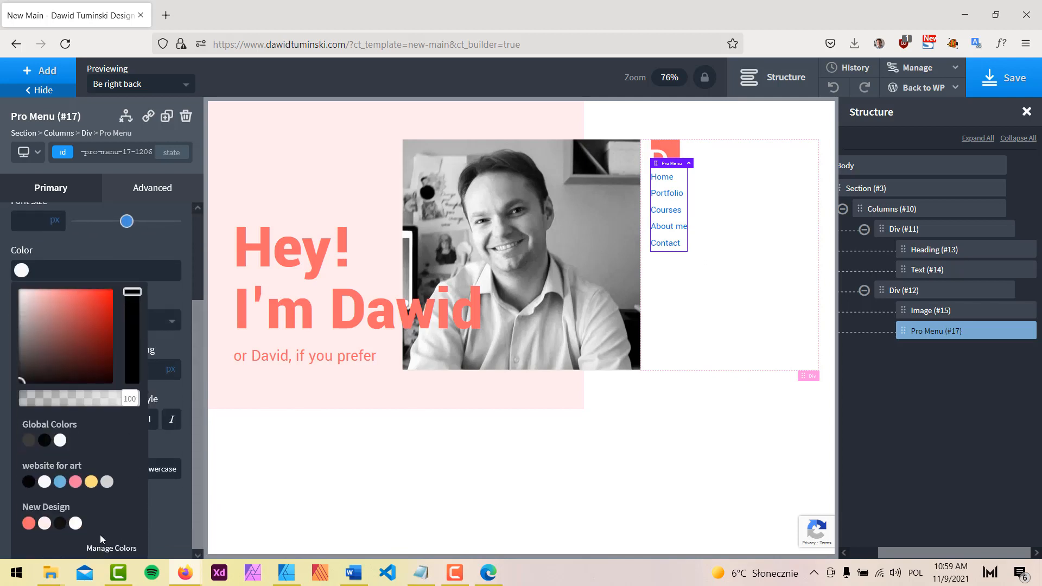
click(60, 524)
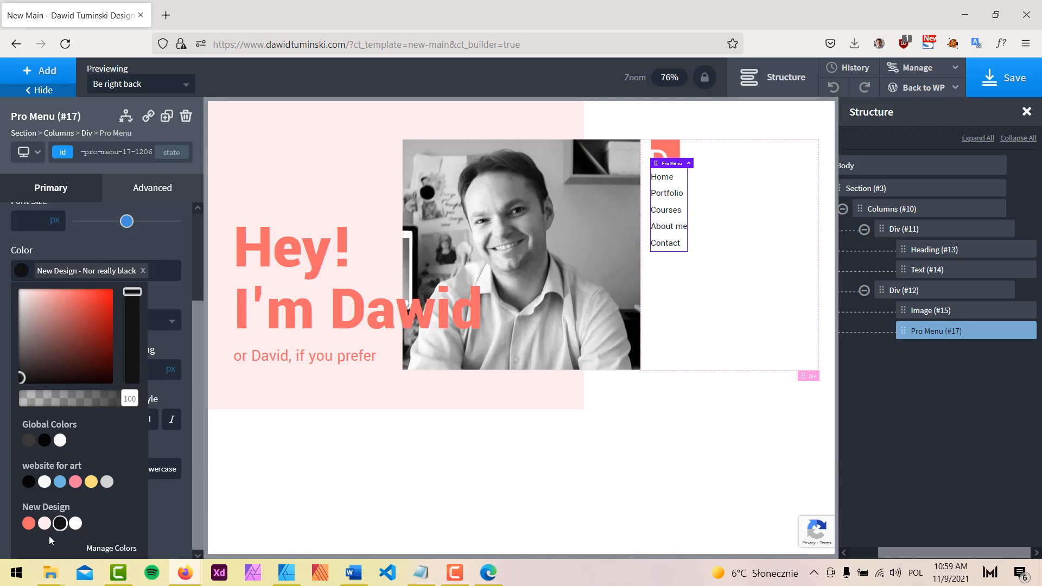
click(141, 243)
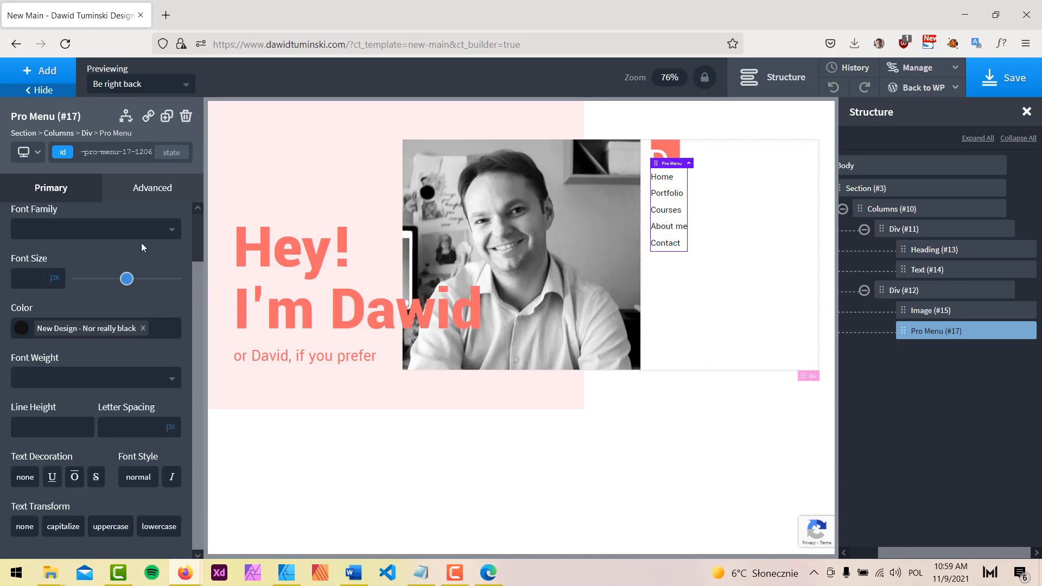
click(41, 89)
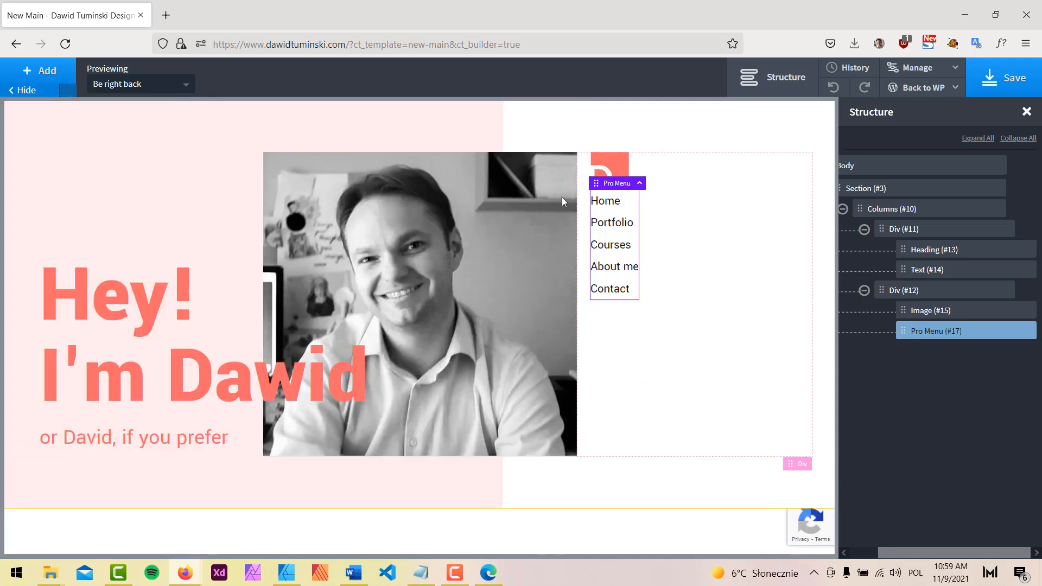
click(791, 81)
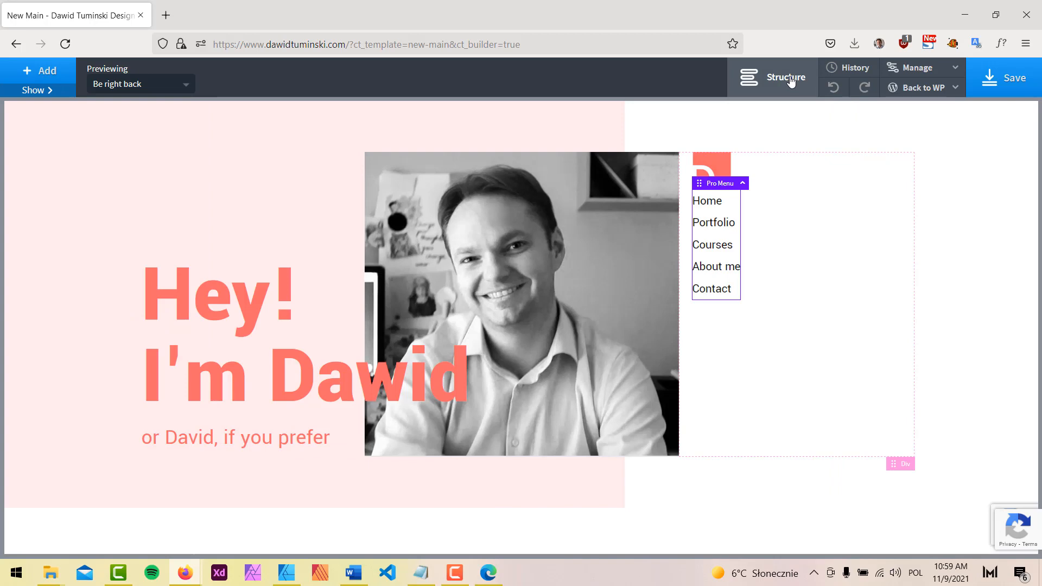
click(38, 90)
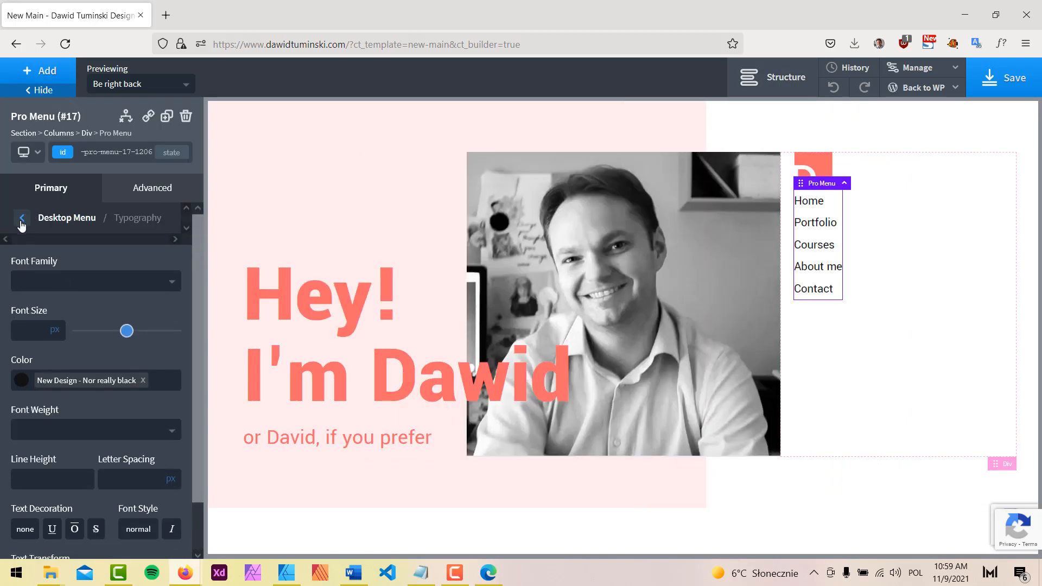
click(21, 223)
Make hover links coral, active links Main Red, with a 0.3 s transition
click(112, 396)
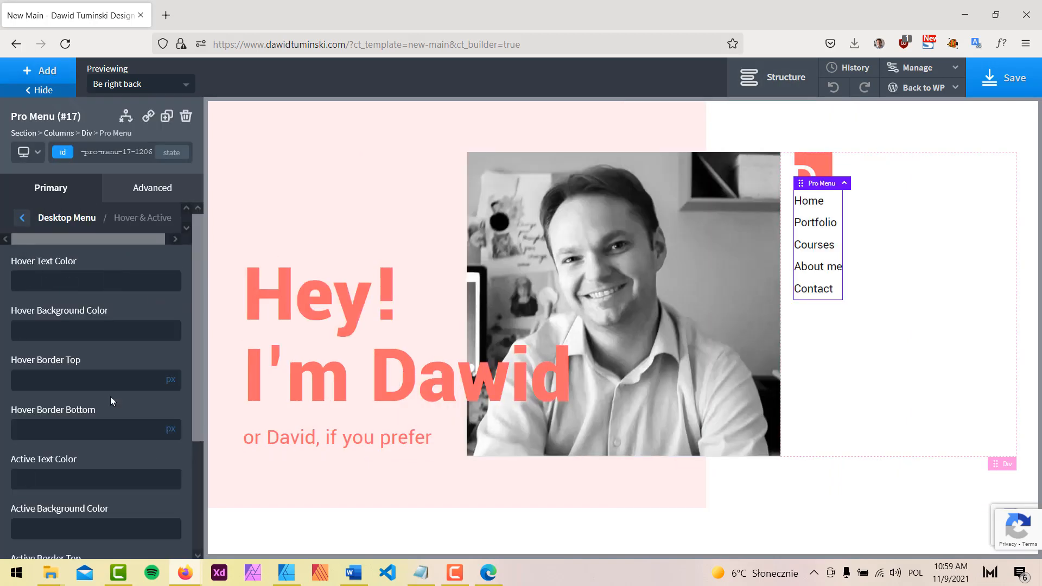
click(22, 282)
scroll(58, 385, down, 3)
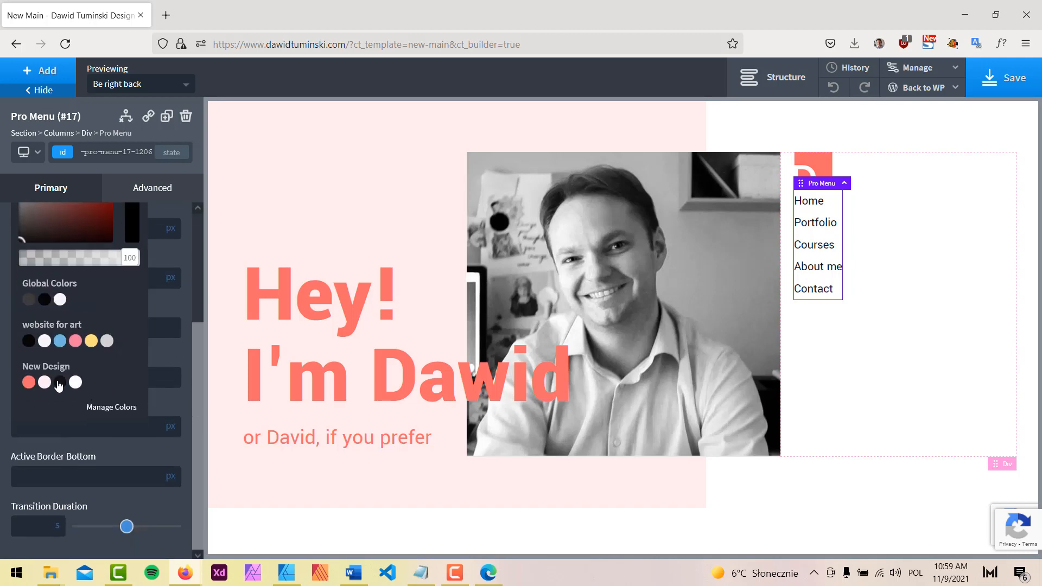
click(29, 383)
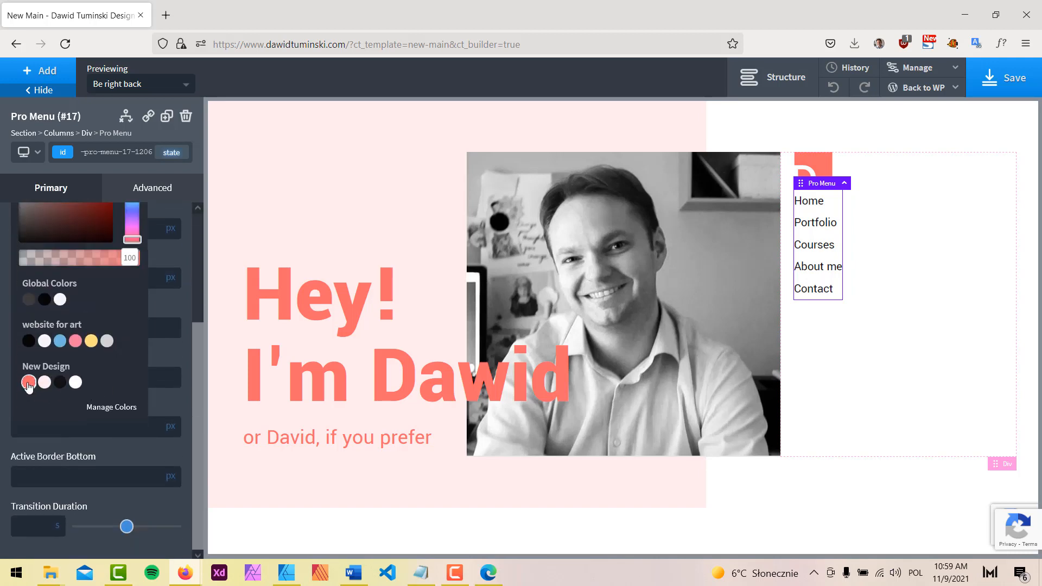
click(181, 213)
click(22, 328)
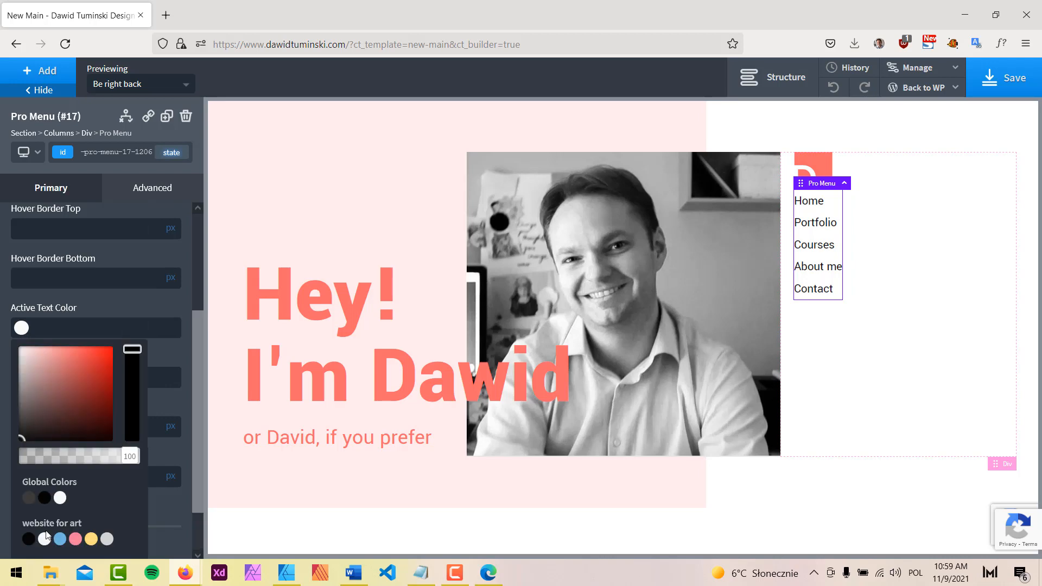
scroll(34, 537, down, 2)
click(30, 524)
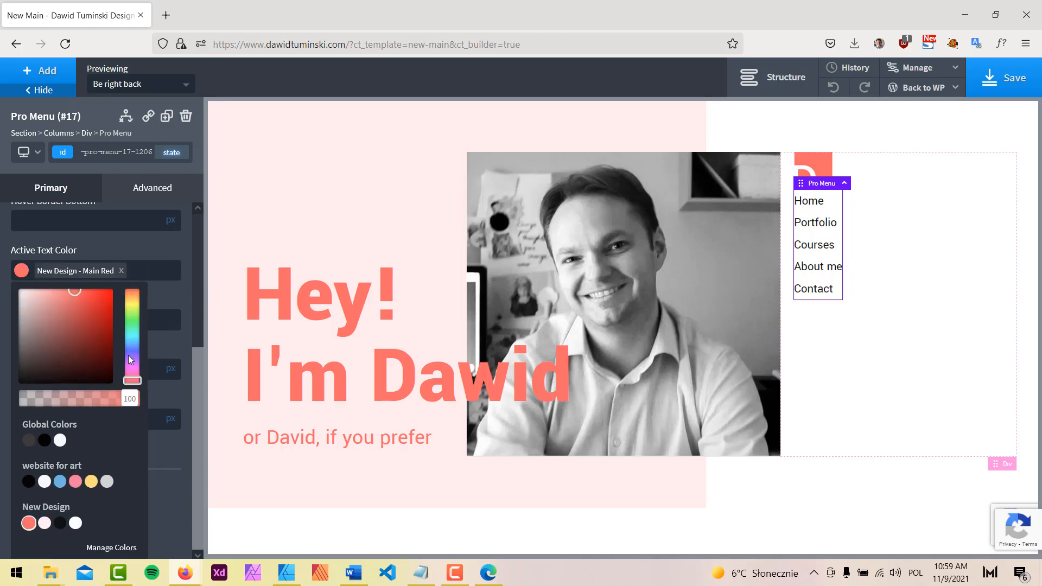
click(151, 243)
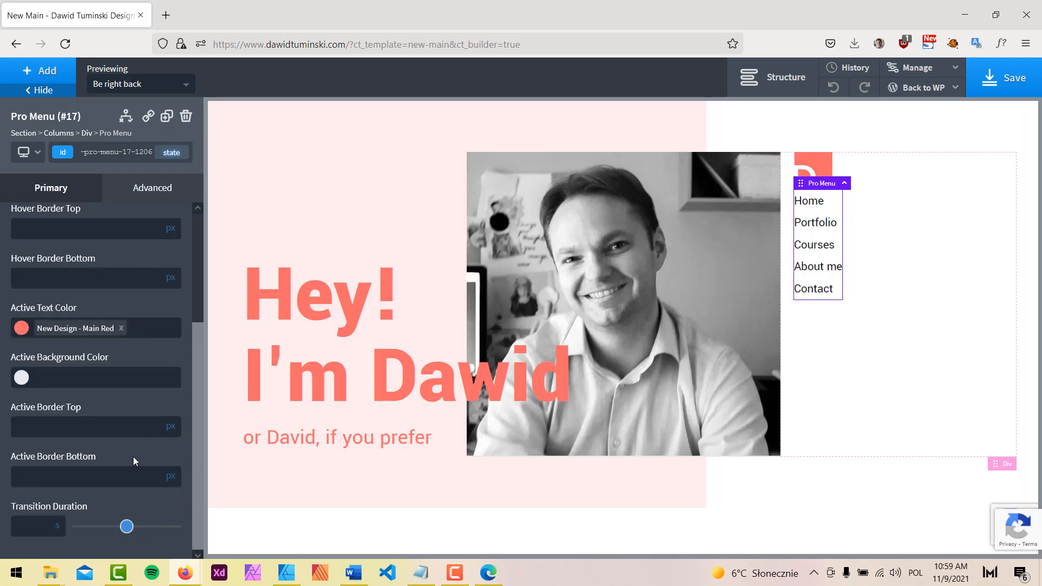
drag(127, 533, 112, 536)
Select the right-hand column Div #12 and show its Advanced > Size & Spacing settings
click(285, 573)
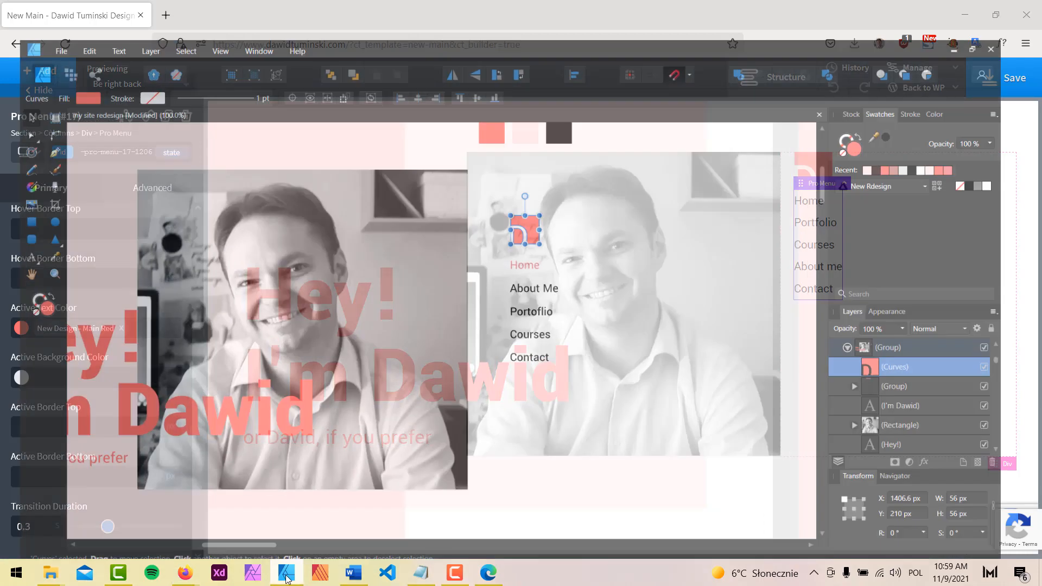
click(283, 580)
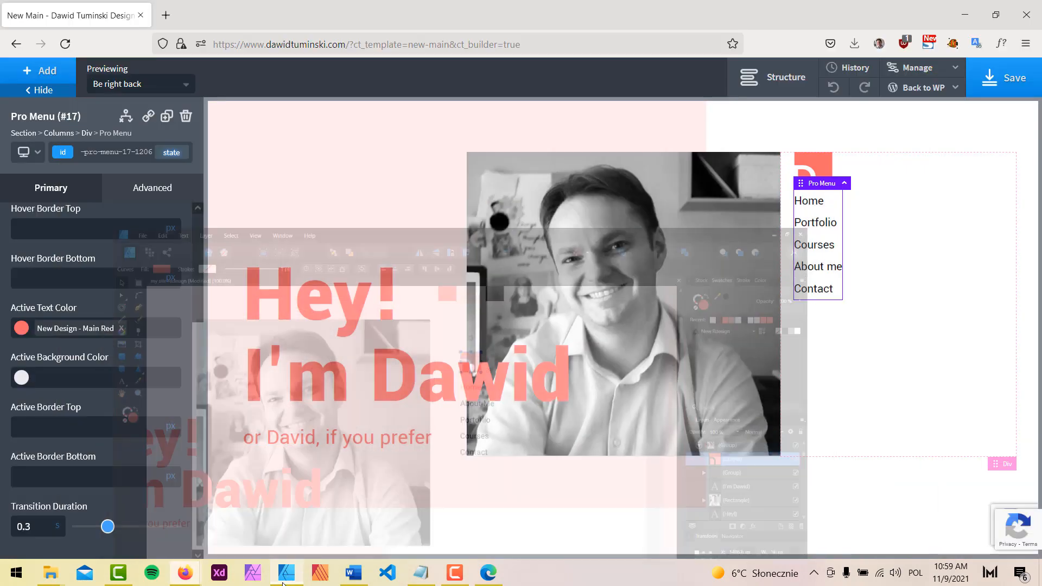
click(71, 93)
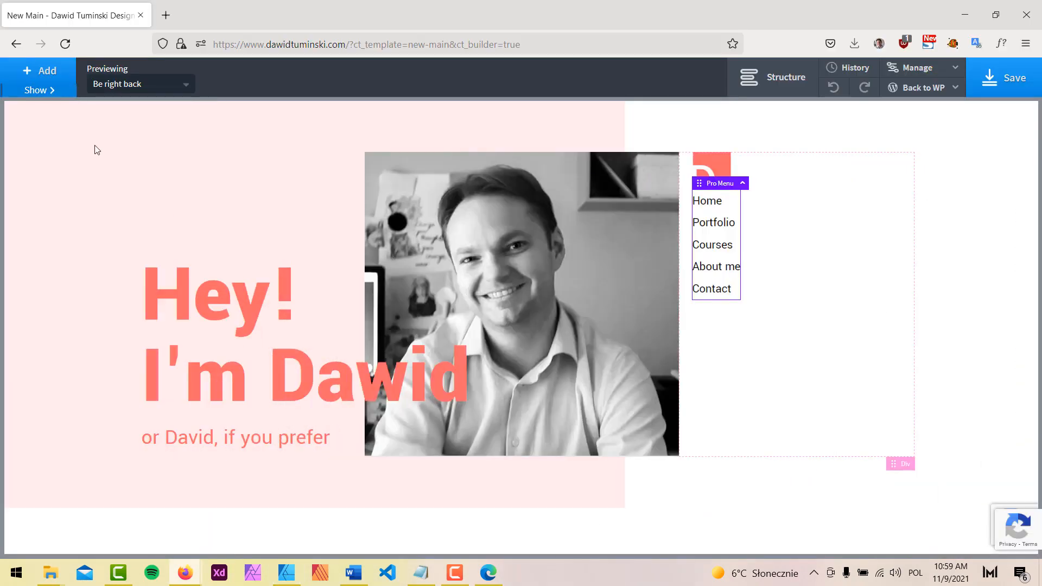
click(832, 223)
click(63, 93)
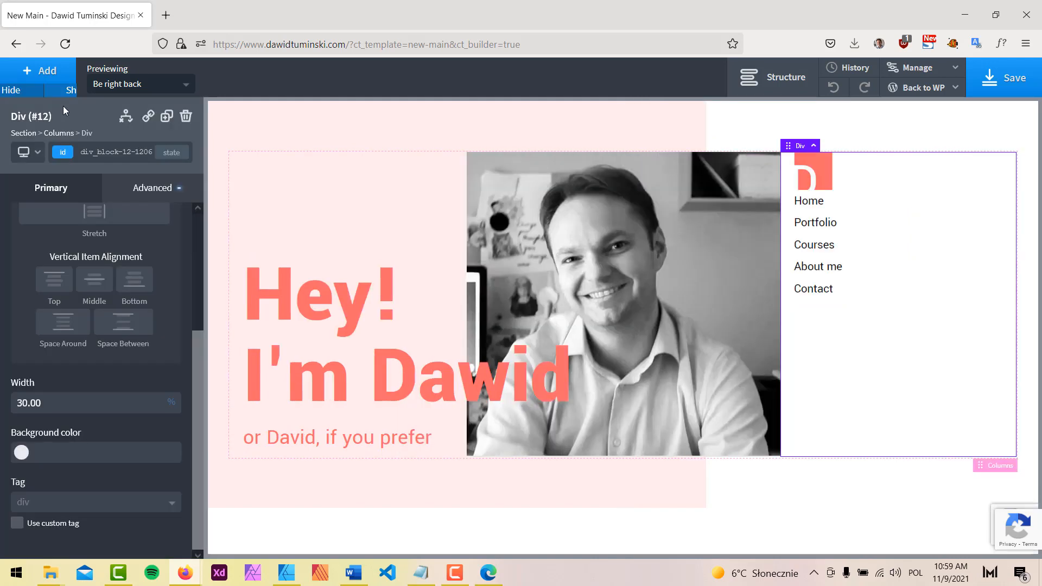
click(155, 190)
click(126, 266)
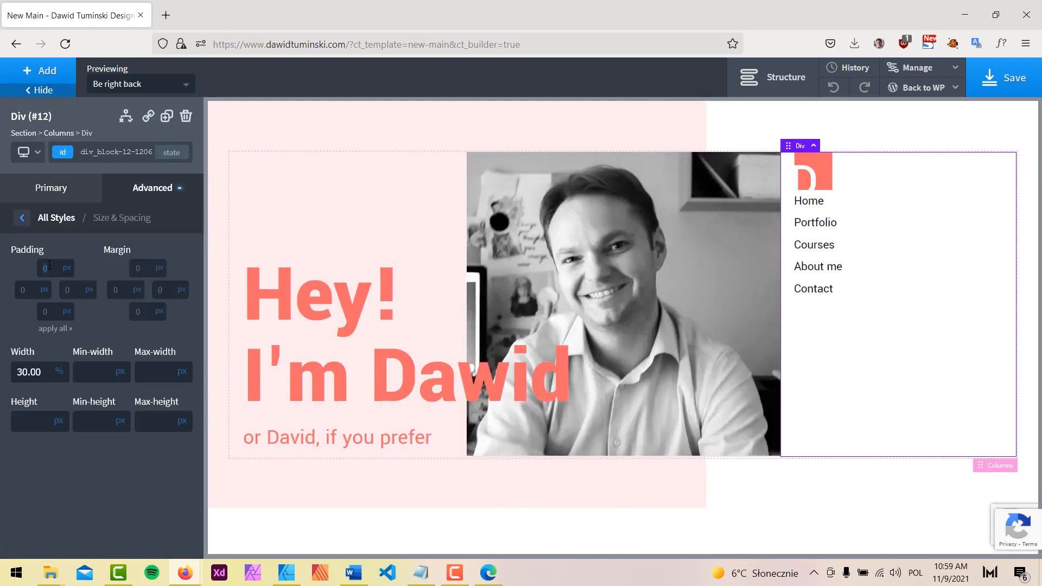
Measure the space above the logo in the mockup and set the column's top padding to 90
click(286, 572)
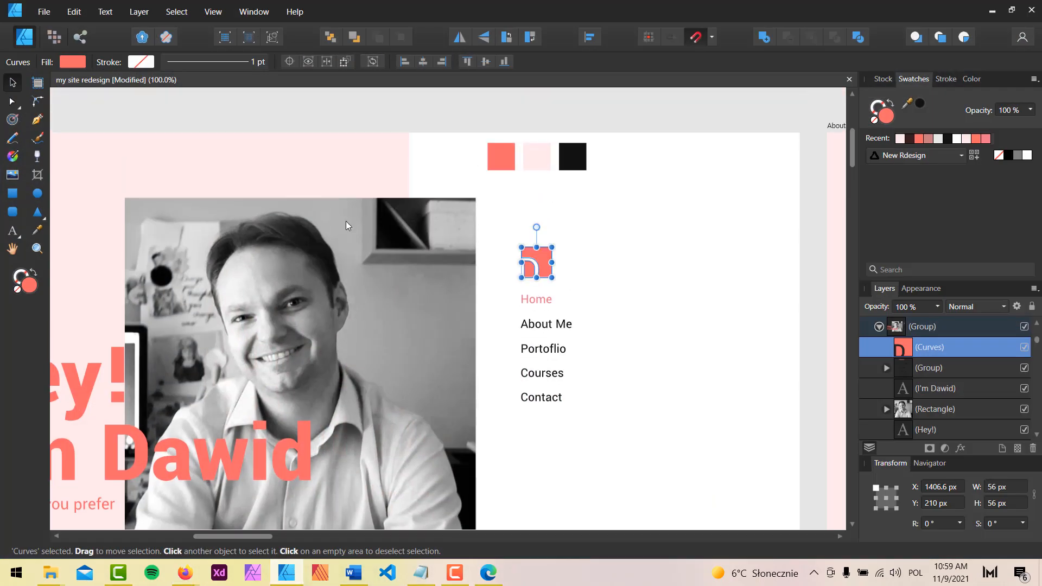
click(13, 194)
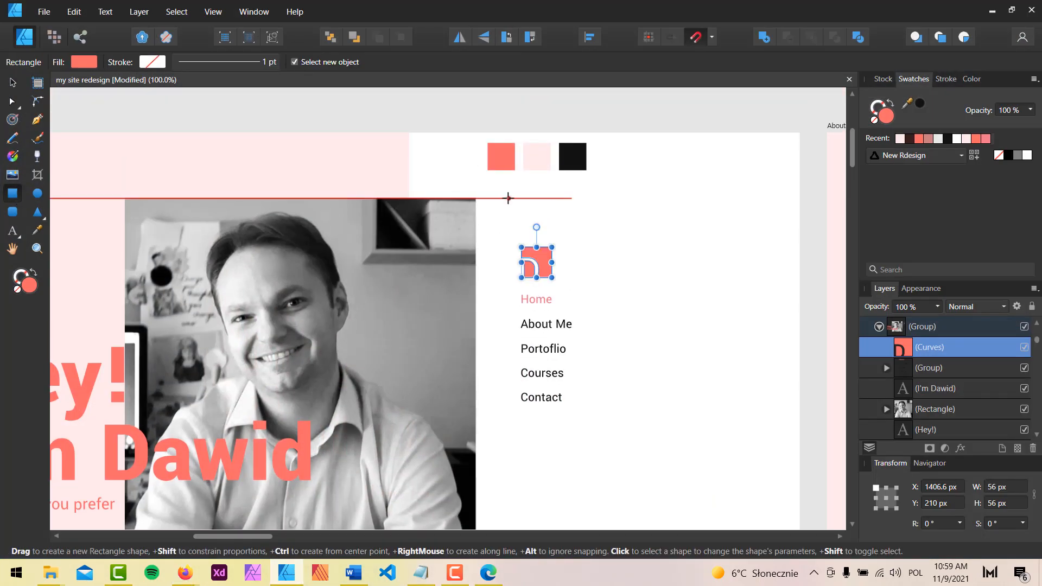
drag(508, 199, 553, 245)
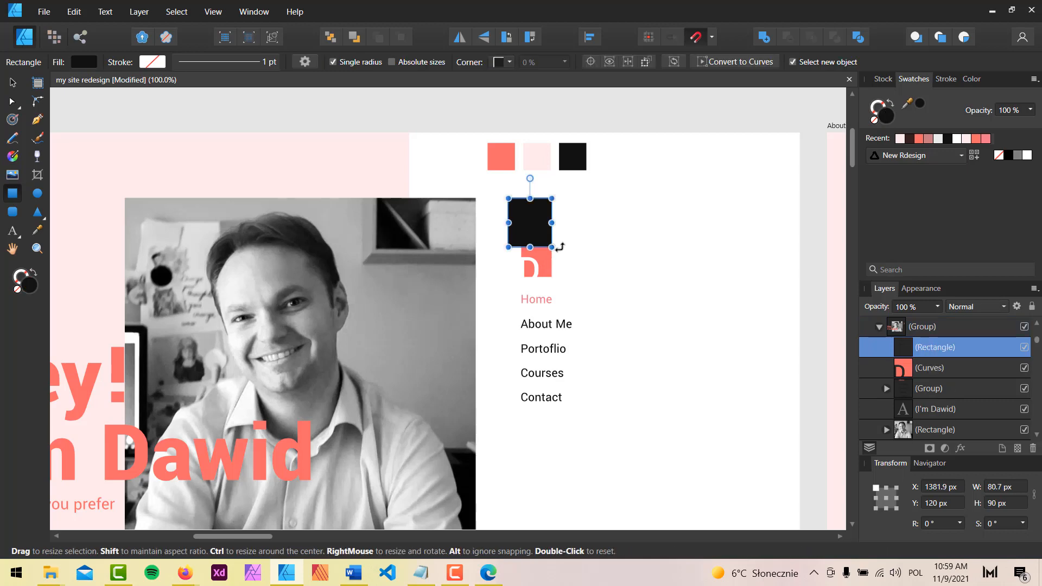
key(alt+Tab)
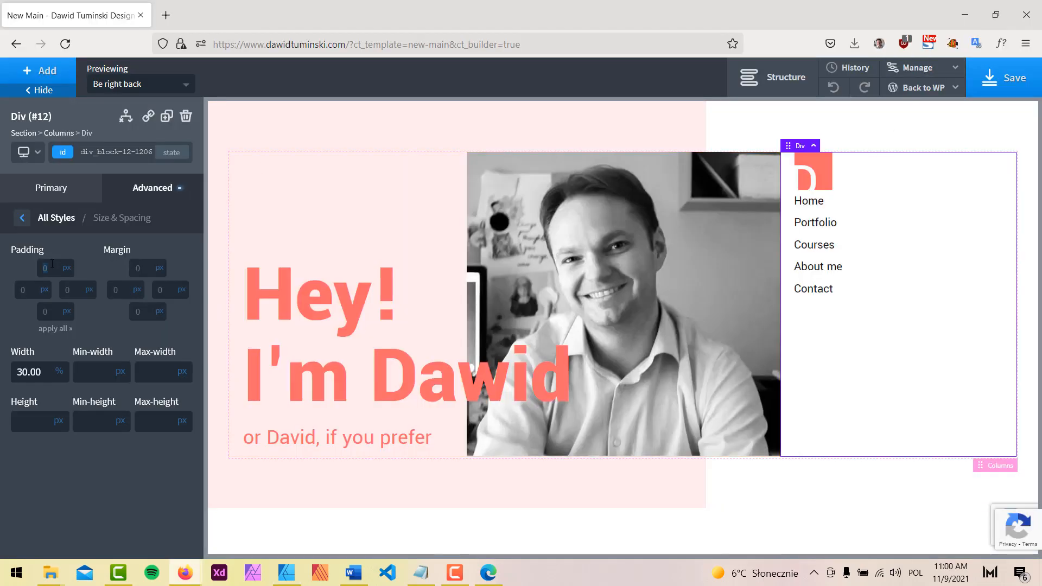
text(90)
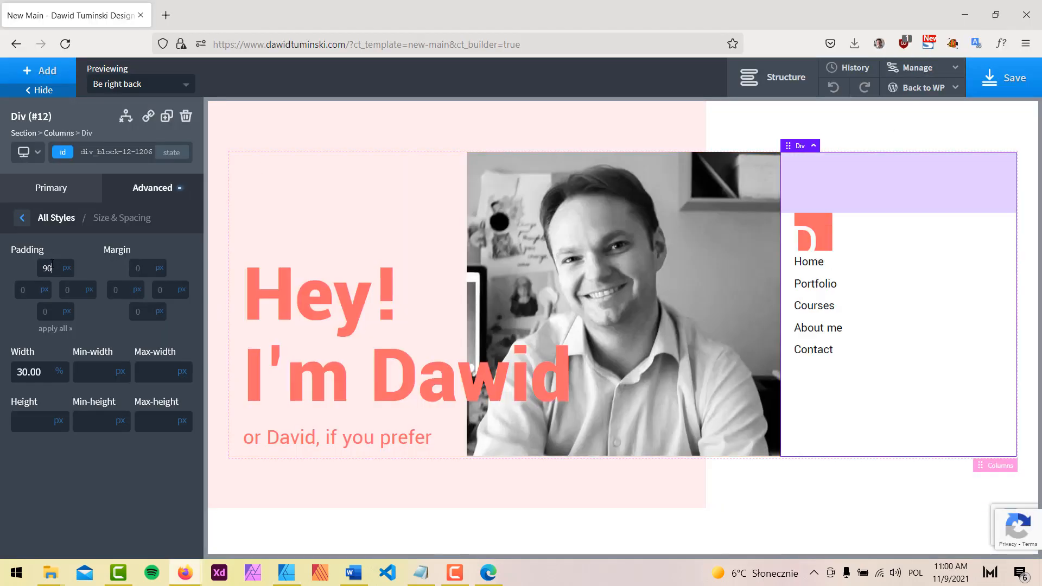
Measure the spacing beside the logo in the mockup, then undo the measuring rectangle
click(286, 573)
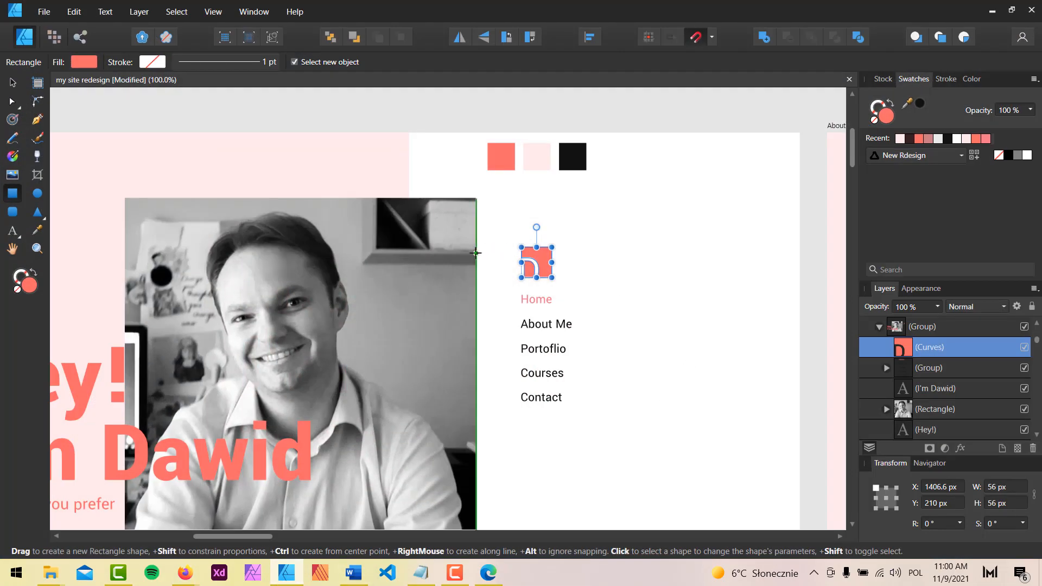
drag(476, 252, 522, 287)
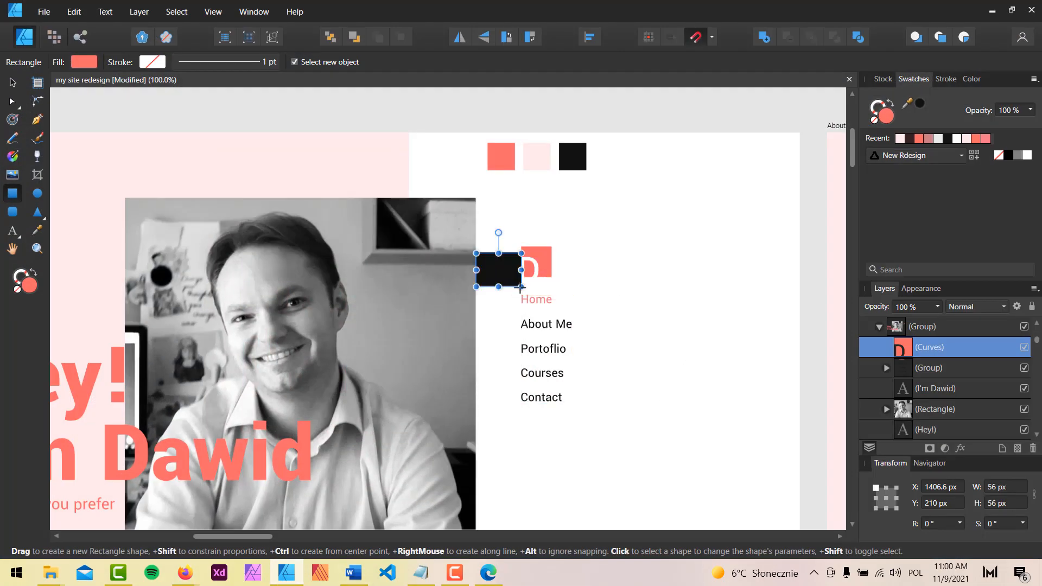
key(ctrl+z)
click(286, 571)
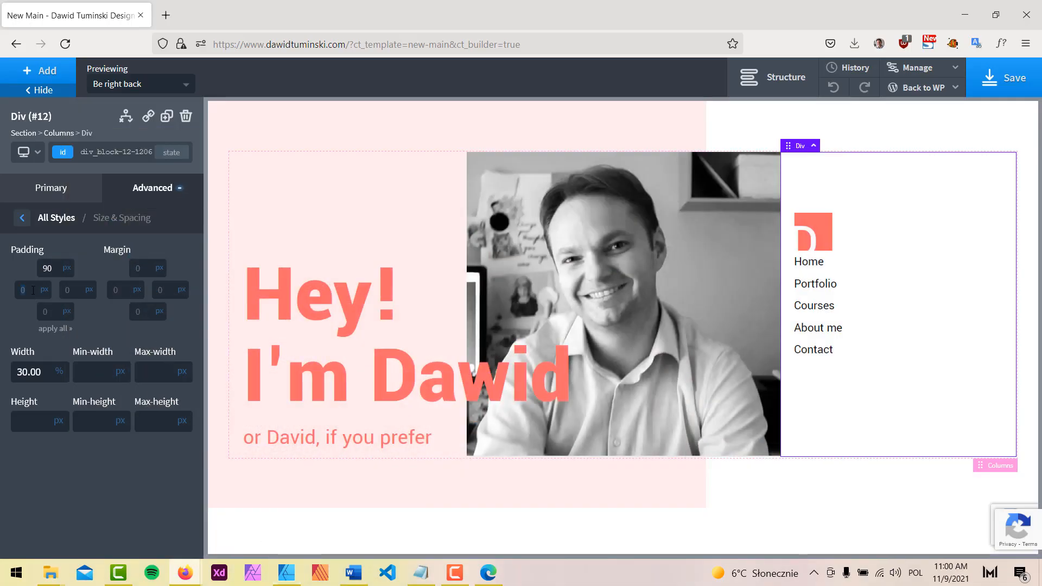
Set the column's left padding to 60 px and hide the settings panel
text(60)
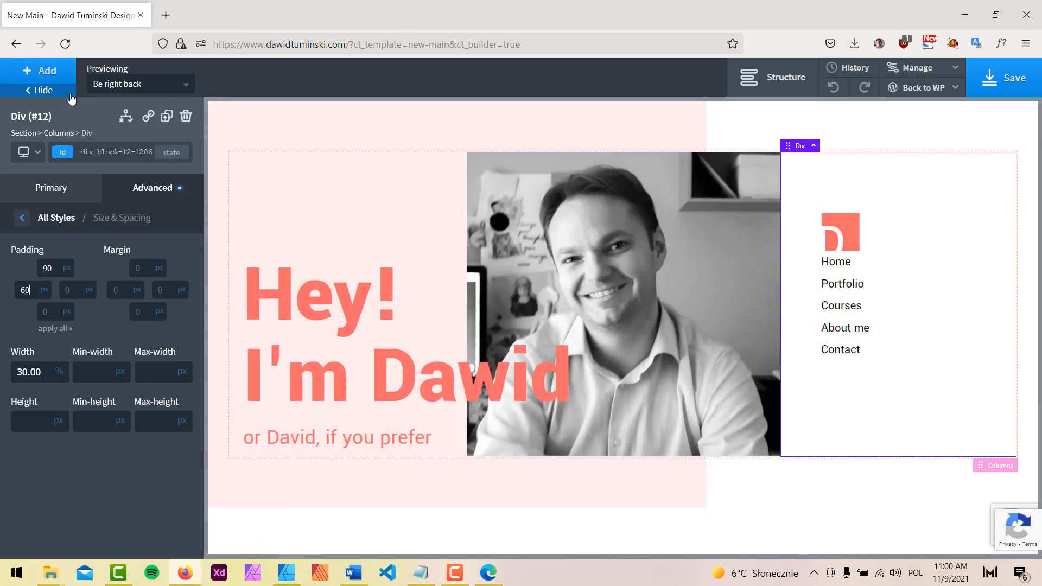
click(70, 96)
click(995, 219)
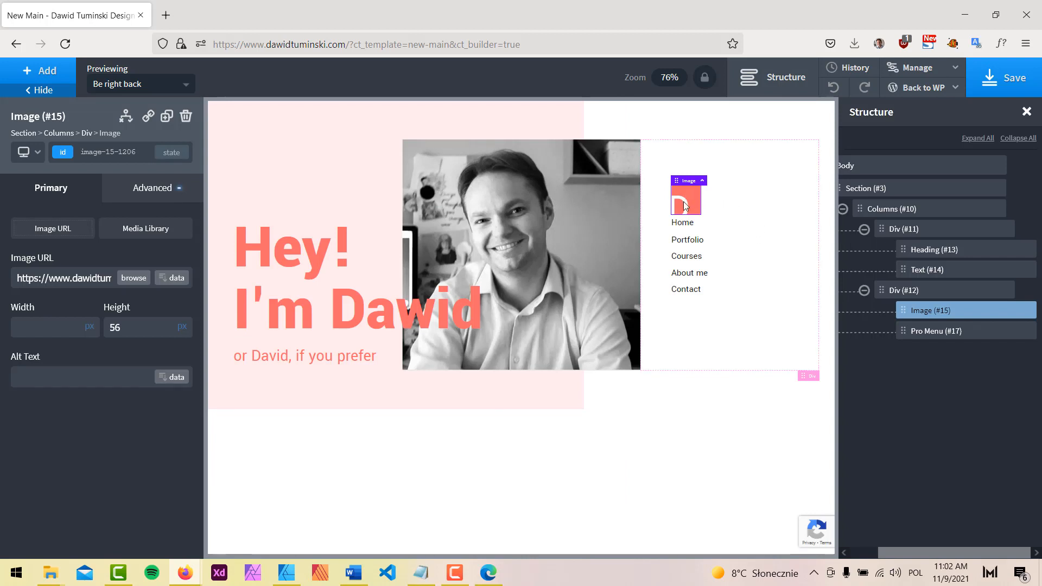
Give Image #15 the mrg-btm-s class, then close Structure and hide the settings
click(131, 151)
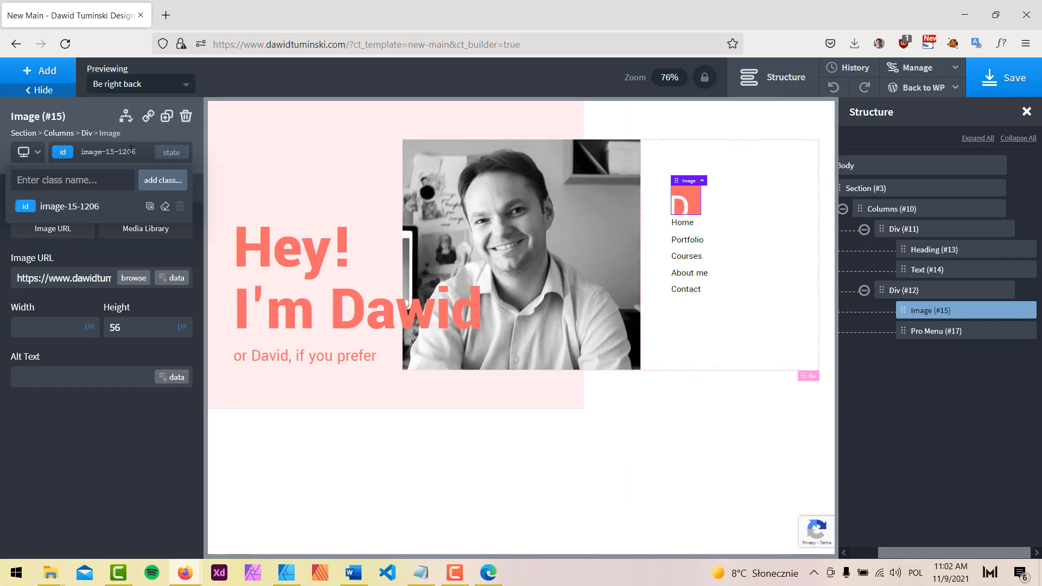
text(m)
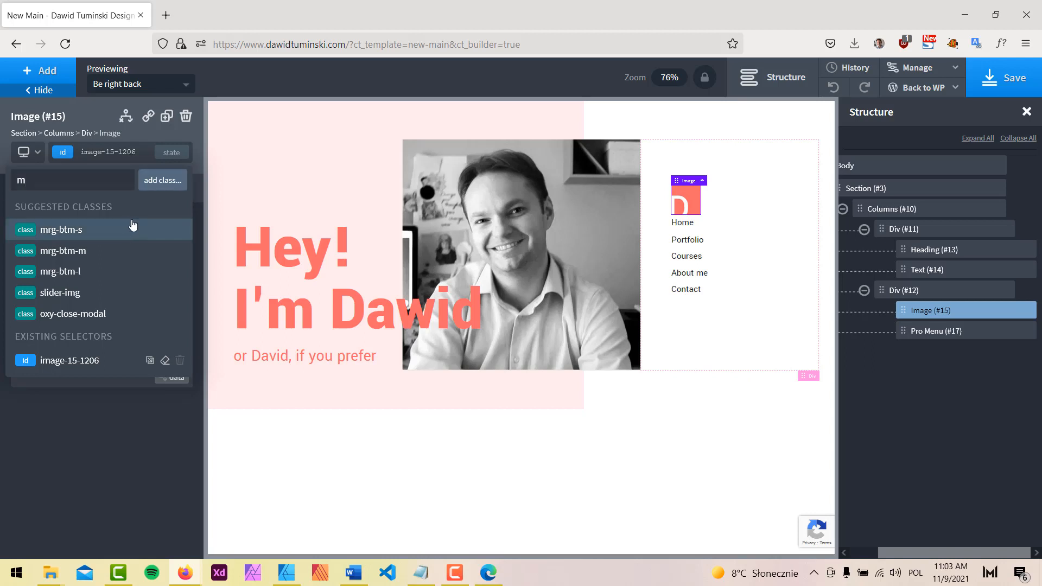
click(106, 231)
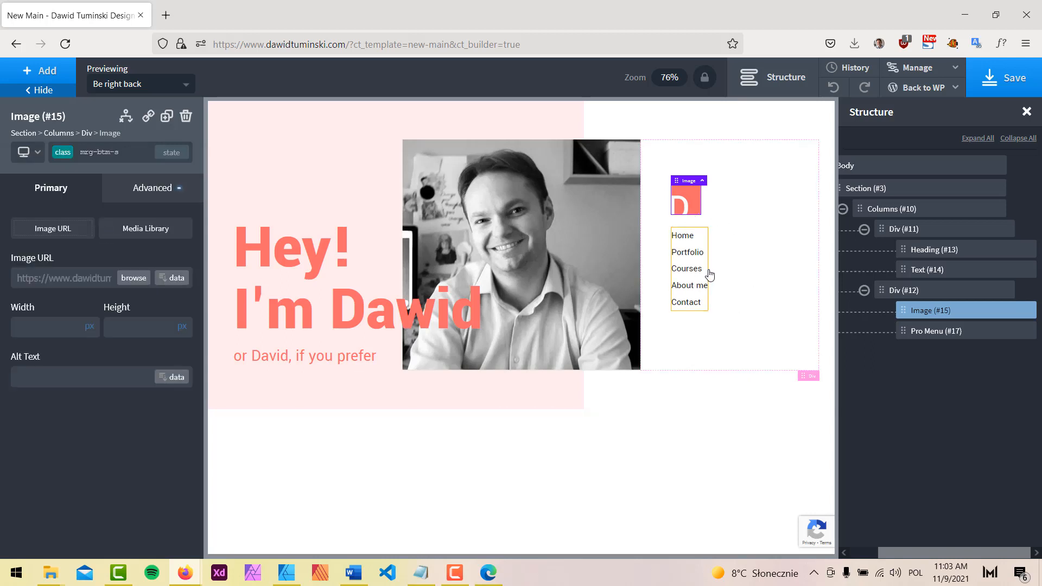
click(798, 82)
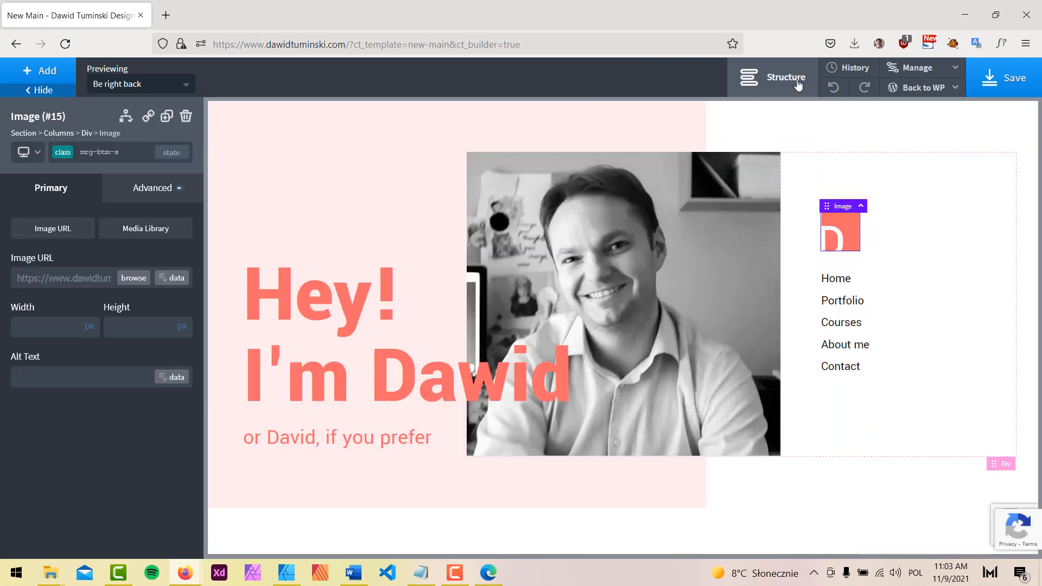
click(39, 89)
click(1005, 270)
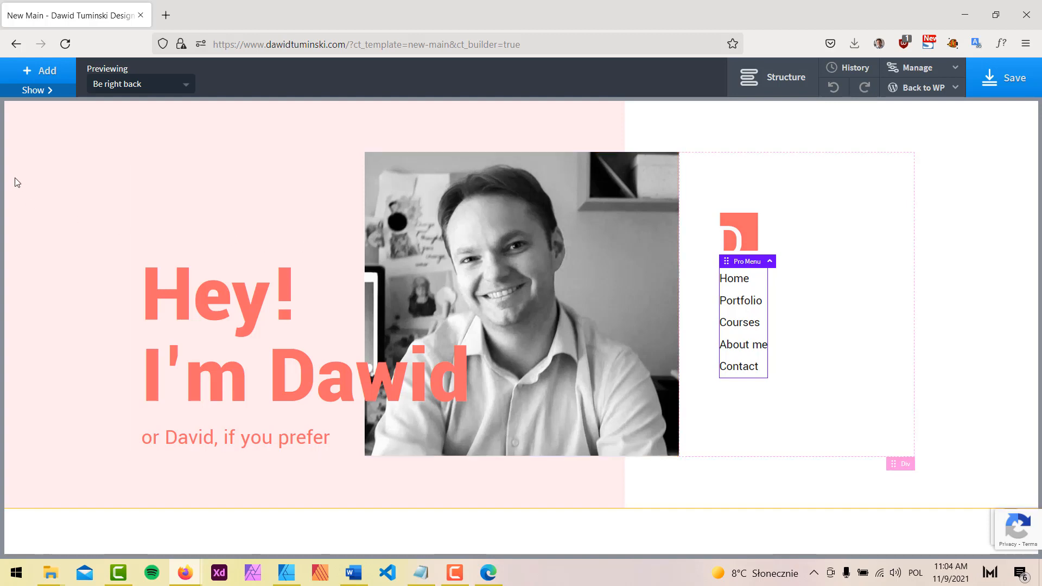
Preview Section #3 at the 'Less than 768px' breakpoint and scroll through the stacked layout
click(50, 136)
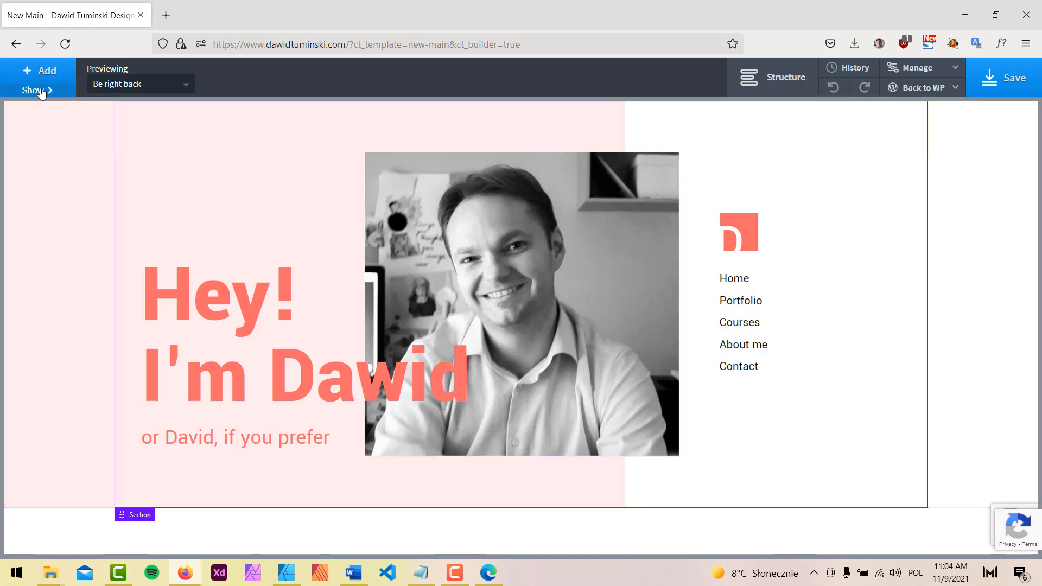
click(38, 89)
click(37, 154)
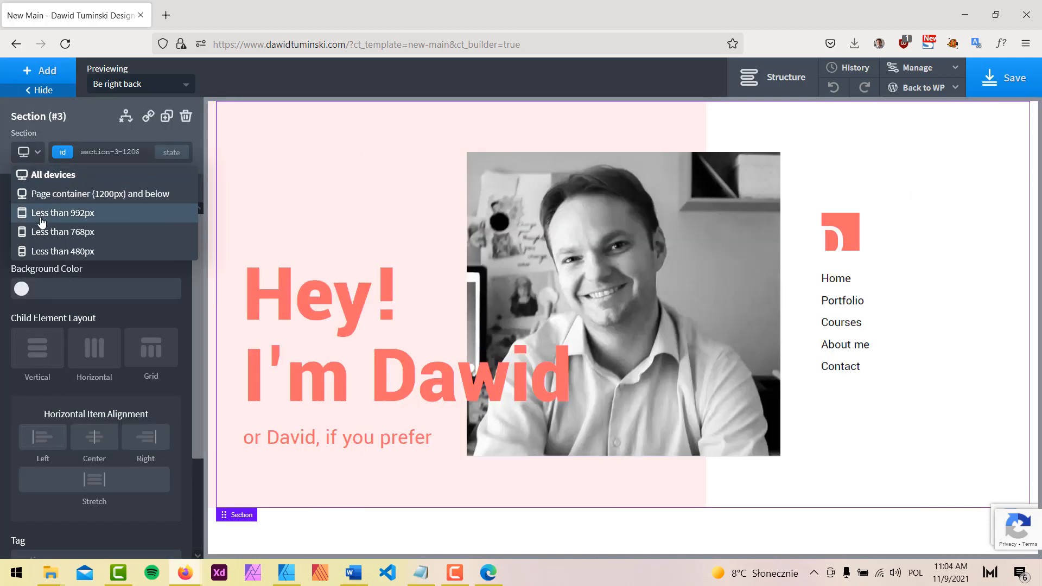
click(60, 228)
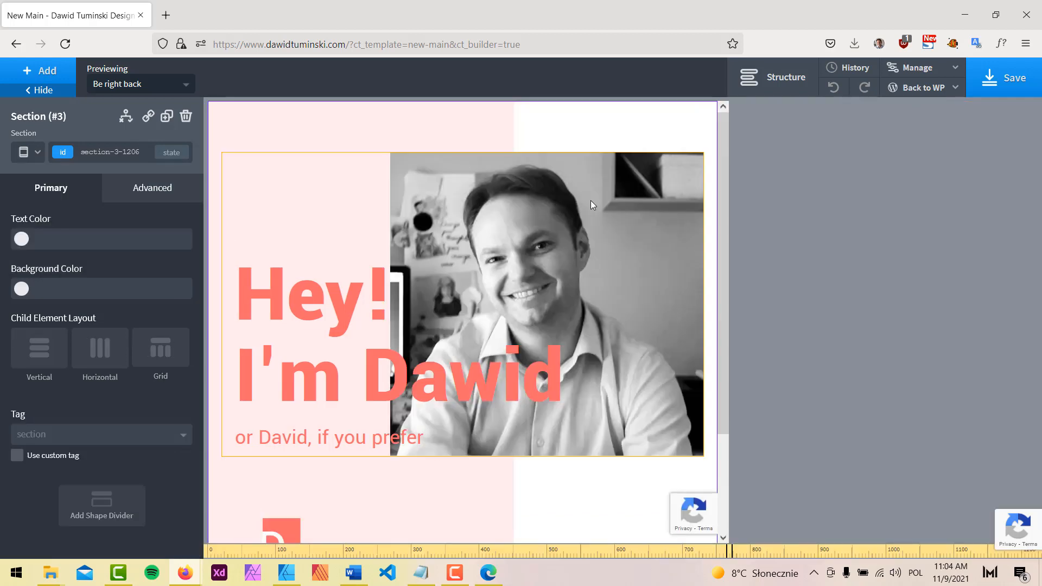
scroll(591, 200, down, 3)
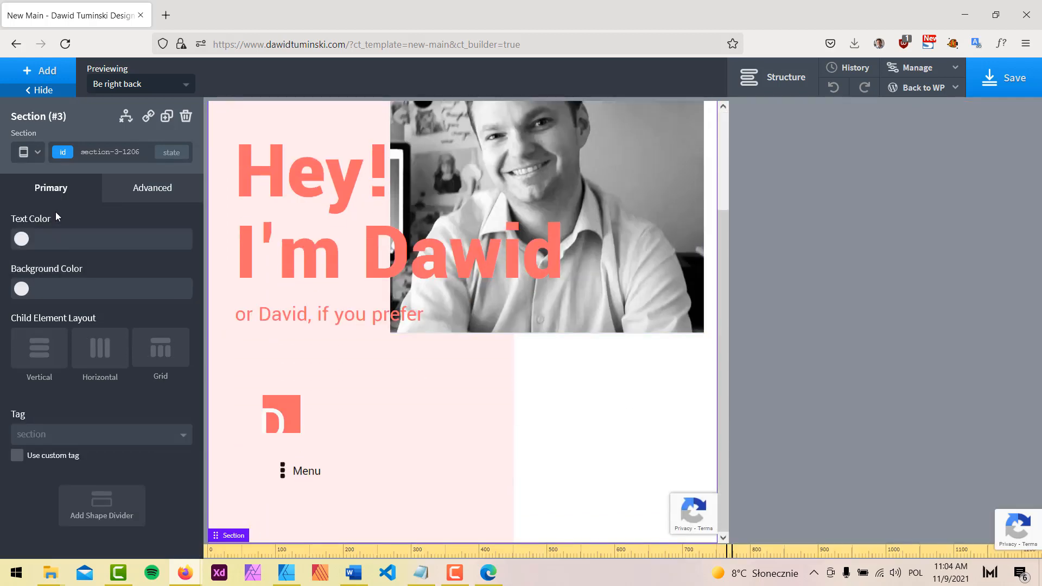
scroll(614, 412, up, 3)
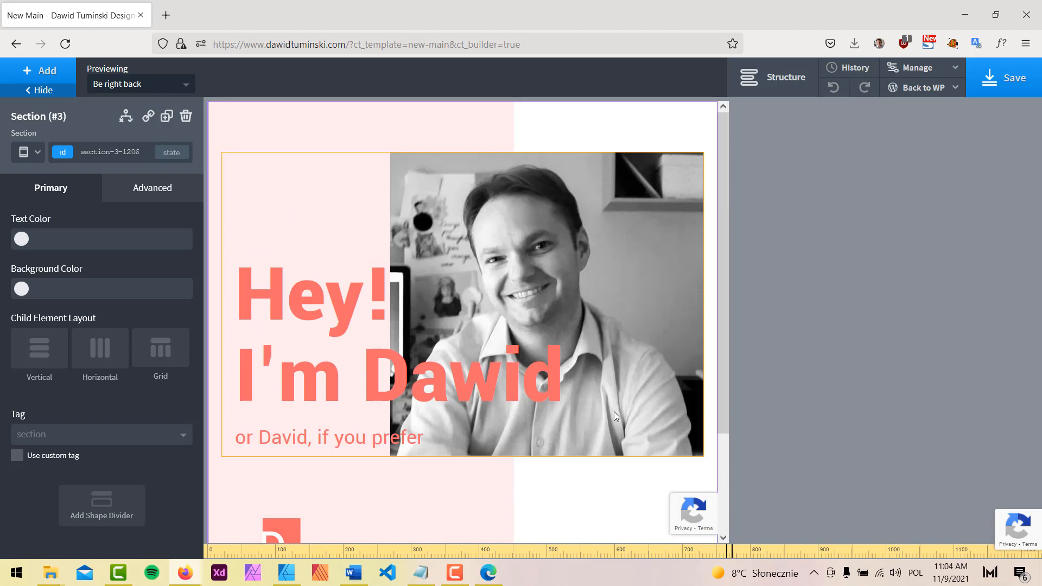
scroll(614, 411, down, 2)
scroll(642, 421, up, 2)
scroll(590, 416, down, 3)
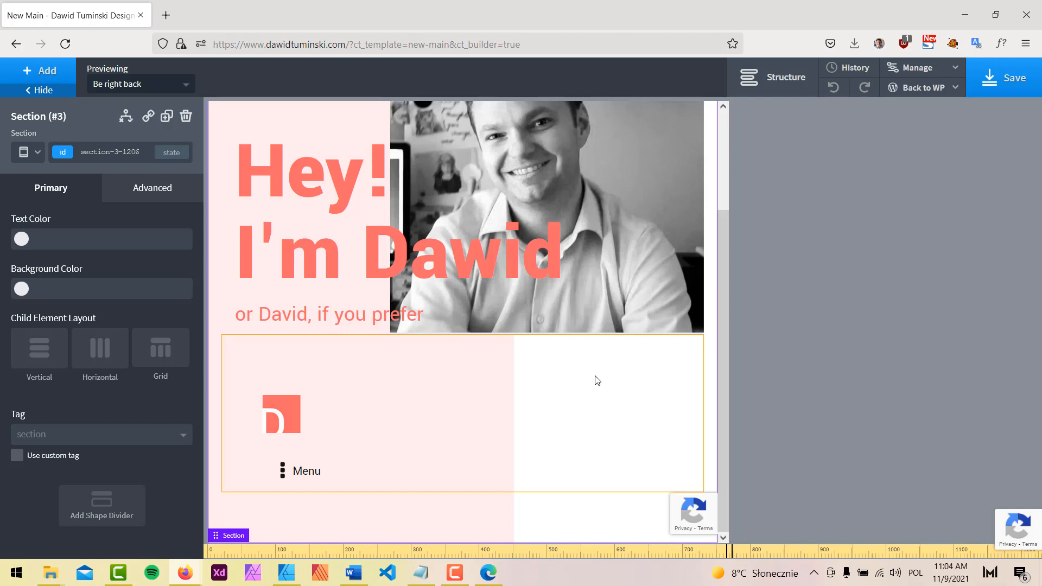
scroll(593, 398, up, 3)
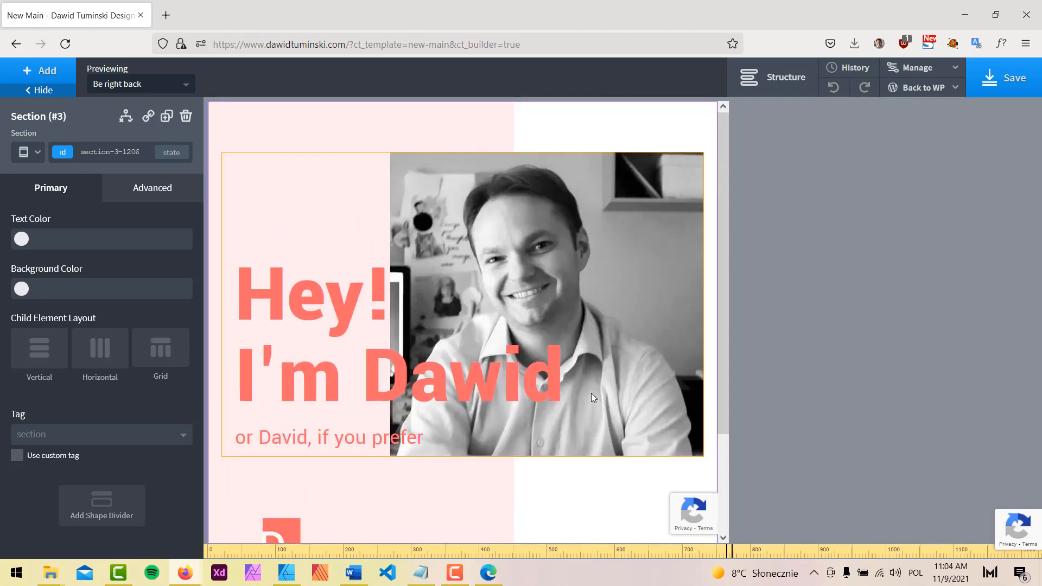
click(289, 577)
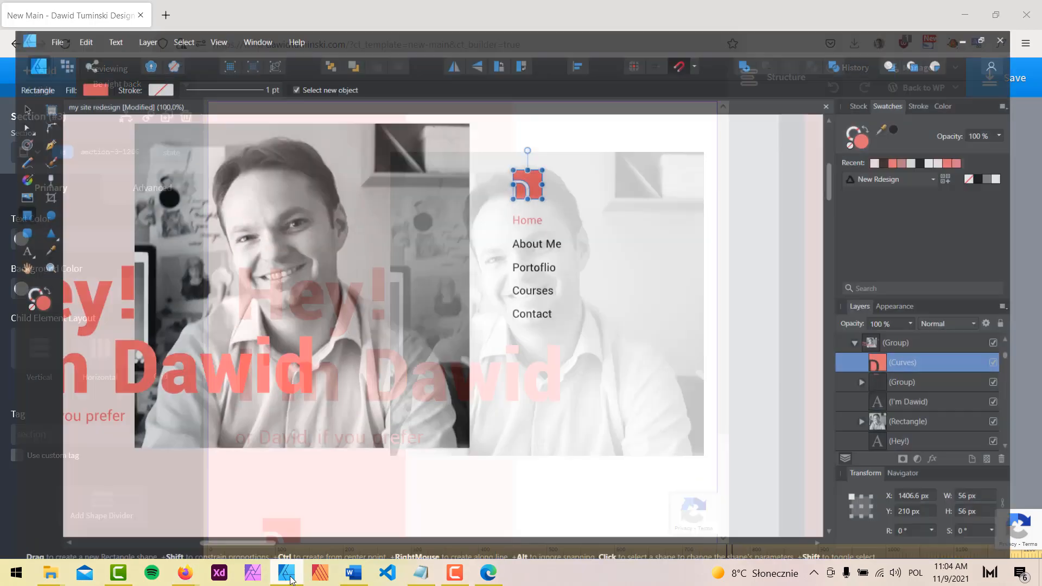
Pan to the iPhone XS artboard in the mockup, then return to Oxygen
key(space)
drag(237, 211, 733, 217)
drag(165, 220, 580, 347)
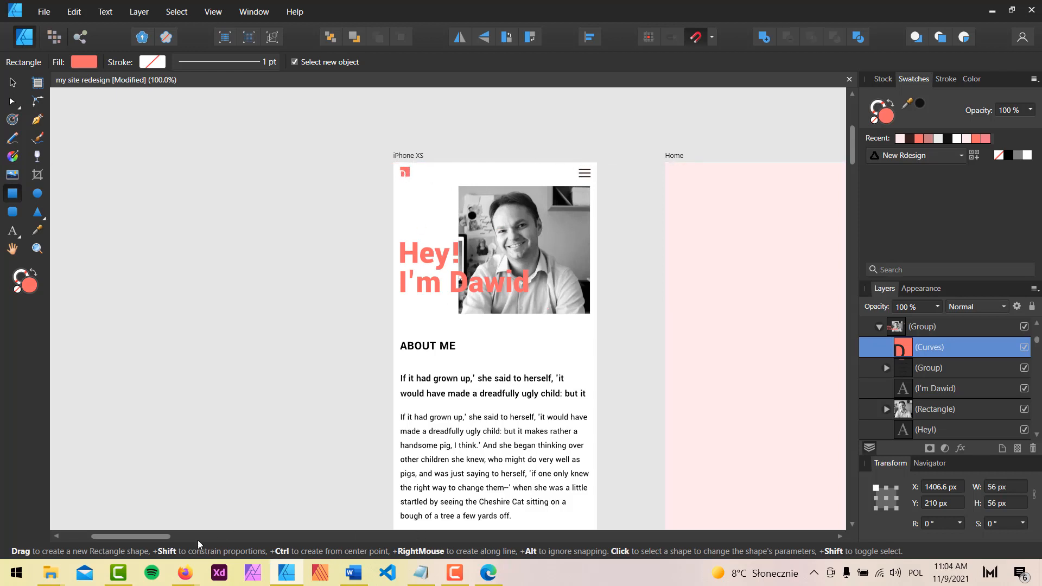
mouse_move(185, 573)
click(145, 533)
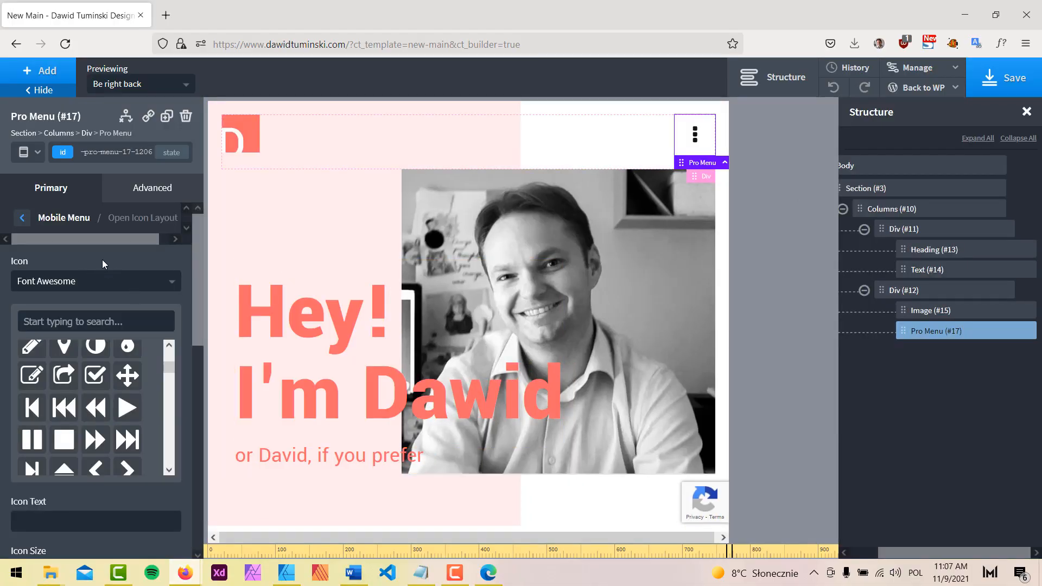
Change the Open Icon set from Font Awesome to Linearicons and open WP Admin in a new tab
click(95, 280)
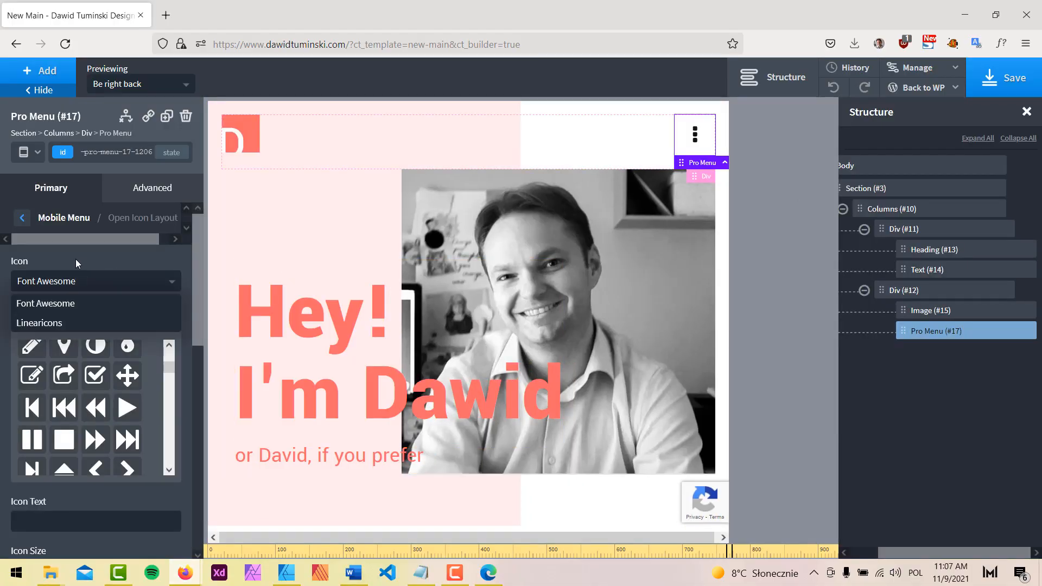
click(49, 324)
drag(168, 396, 176, 356)
scroll(154, 387, down, 10)
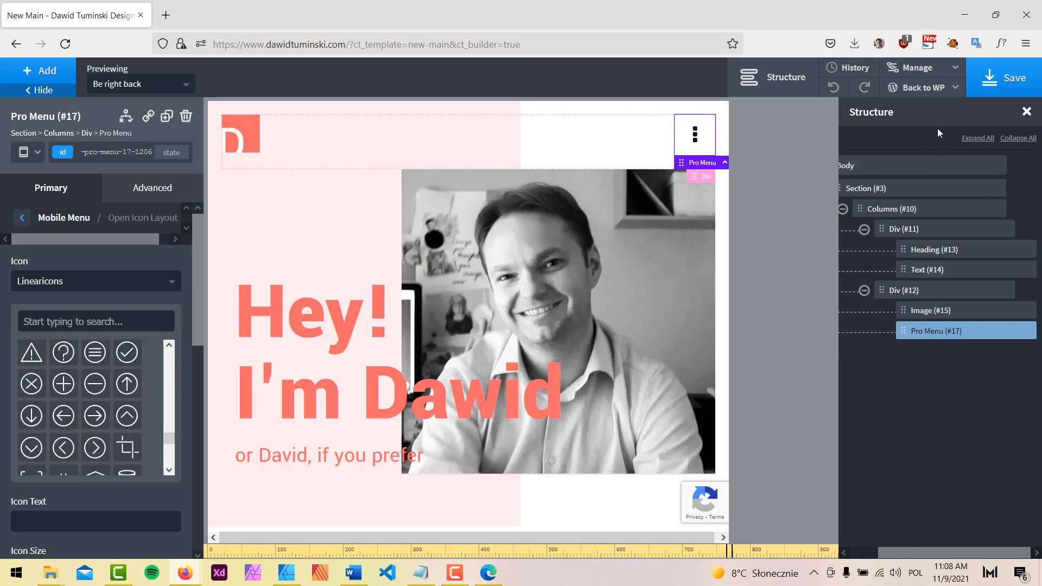
mouse_move(931, 92)
middle_click(902, 108)
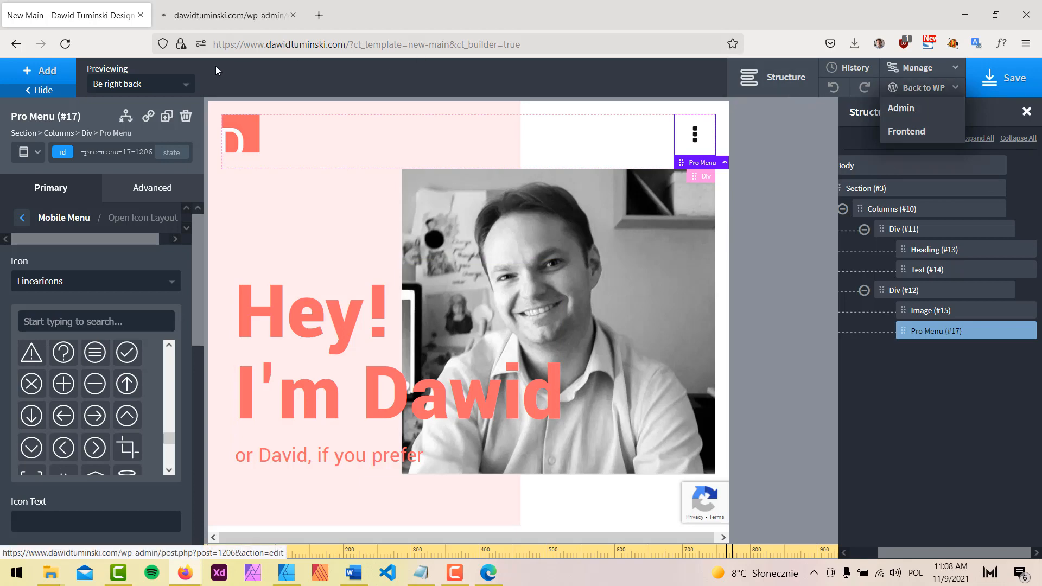
In Oxygen's SVG Sets settings in WordPress admin, name a new icon set 'material'
click(203, 15)
scroll(64, 334, down, 3)
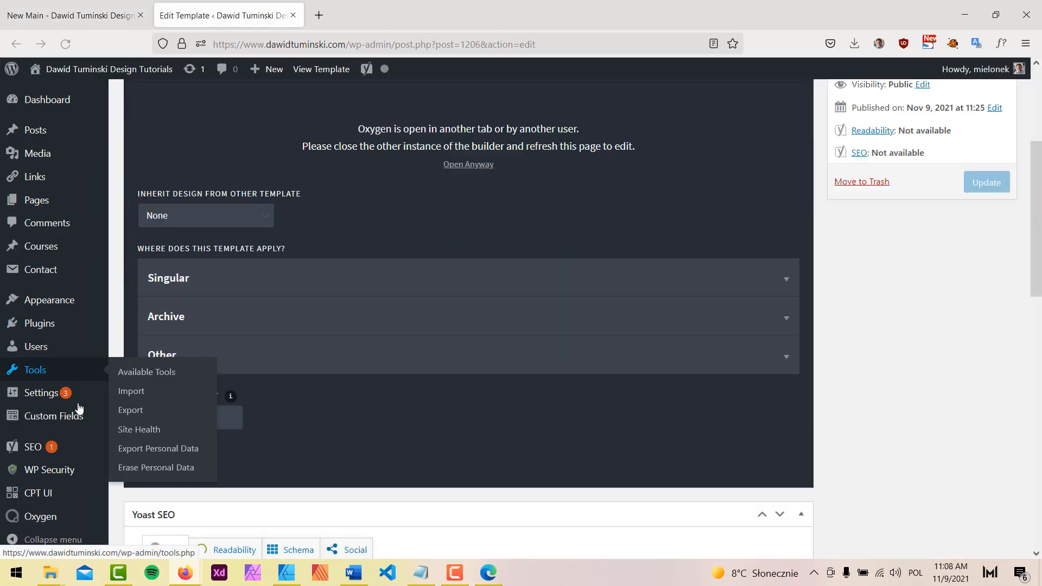
mouse_move(84, 521)
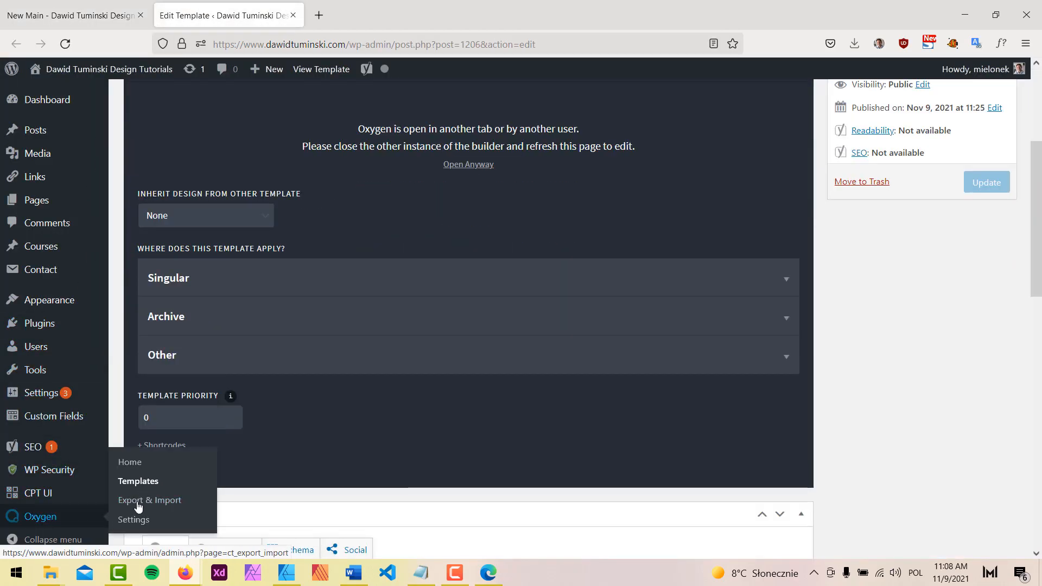
click(133, 519)
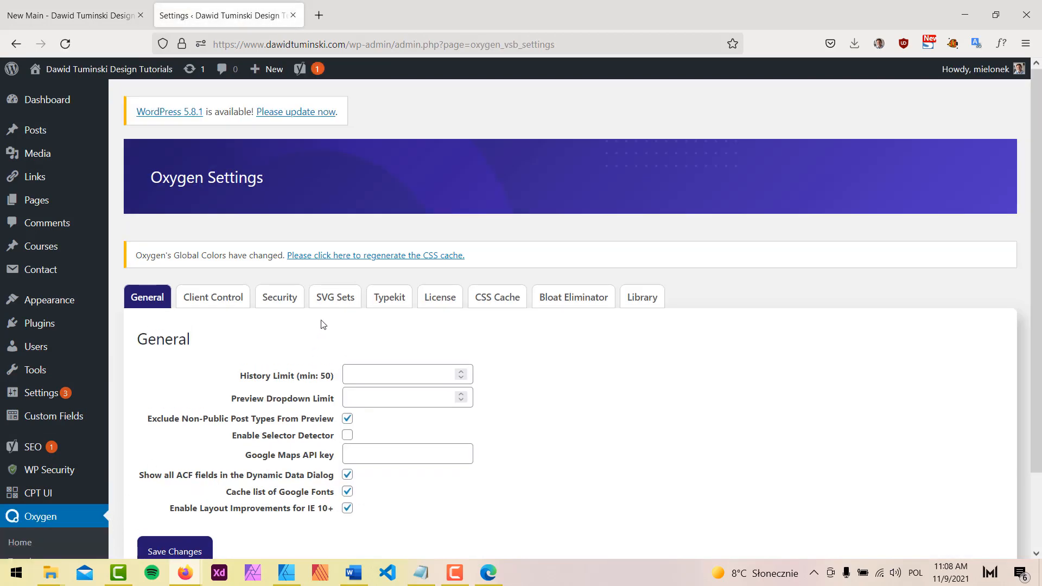
click(335, 297)
scroll(419, 422, down, 3)
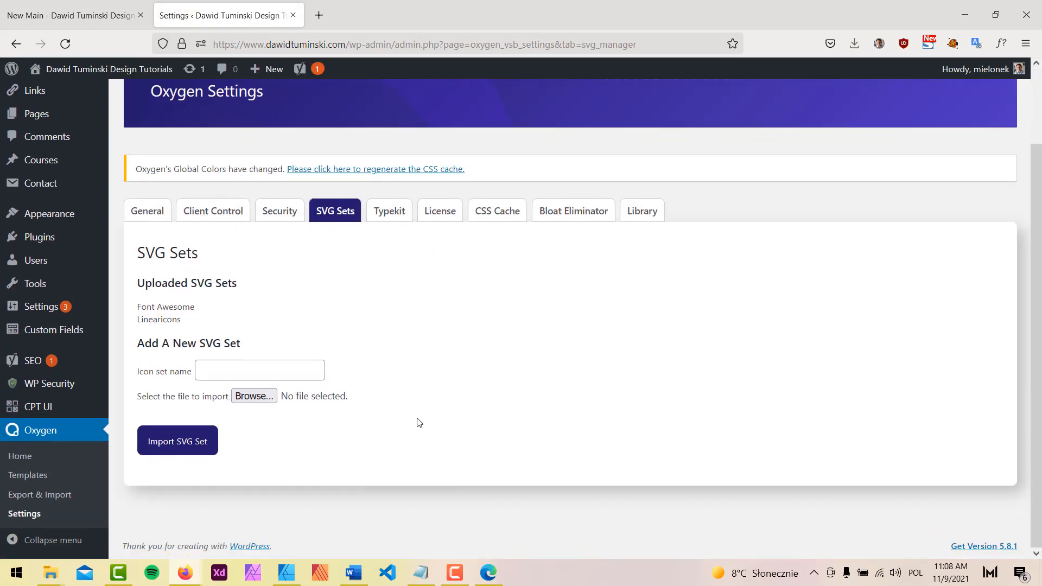
click(234, 368)
text(m)
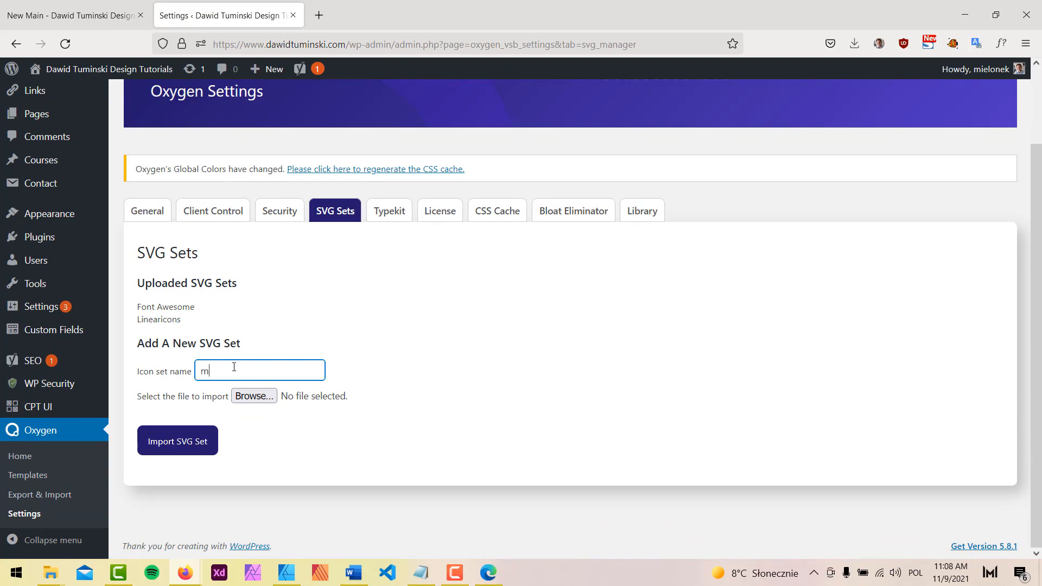
text(at)
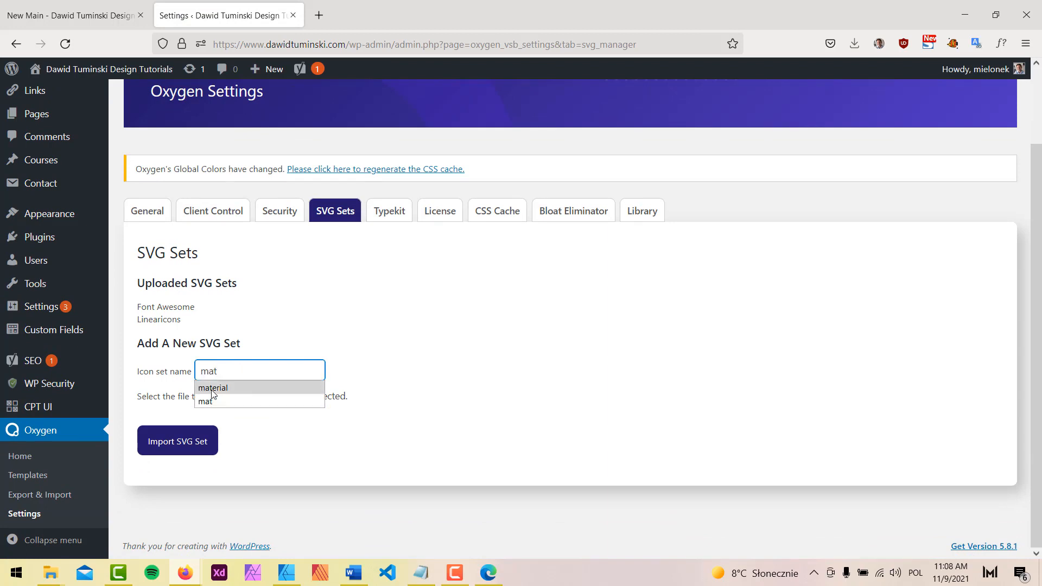
click(263, 388)
Import symbol-defs.svg from WEBSITE FOR ART > Tools > material as the material SVG set
click(263, 400)
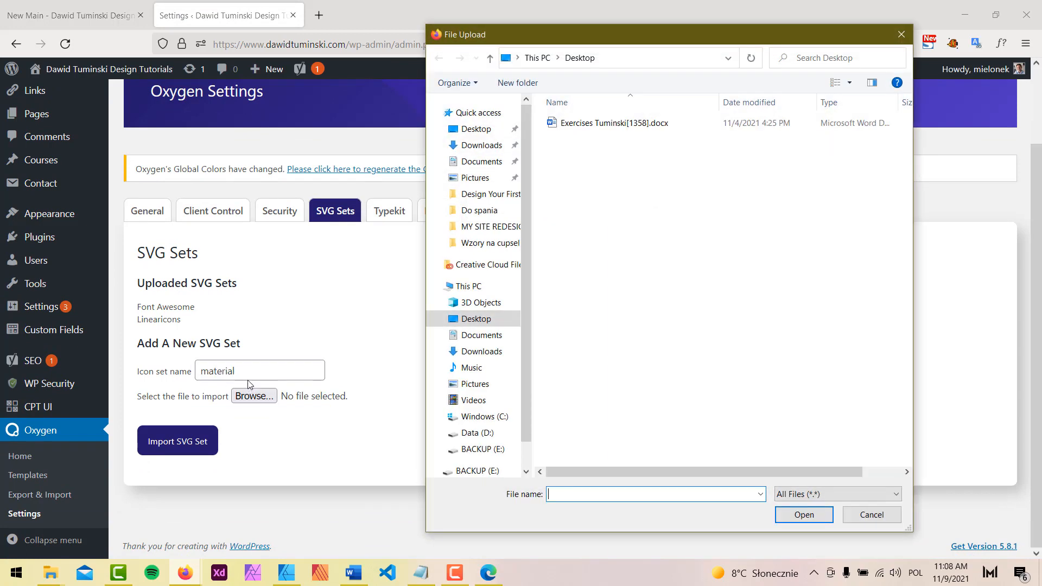
click(483, 227)
click(564, 57)
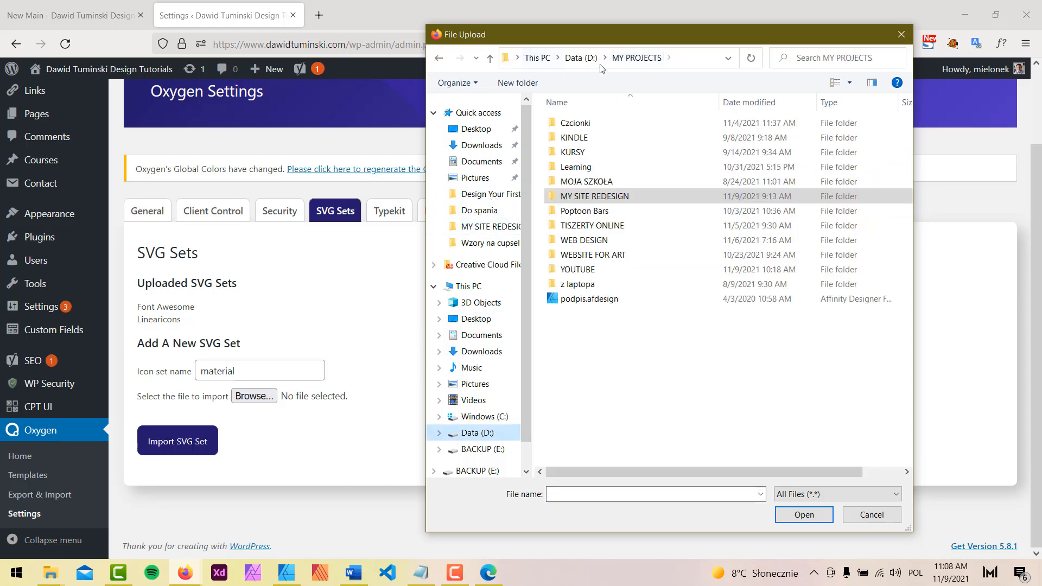
double_click(599, 255)
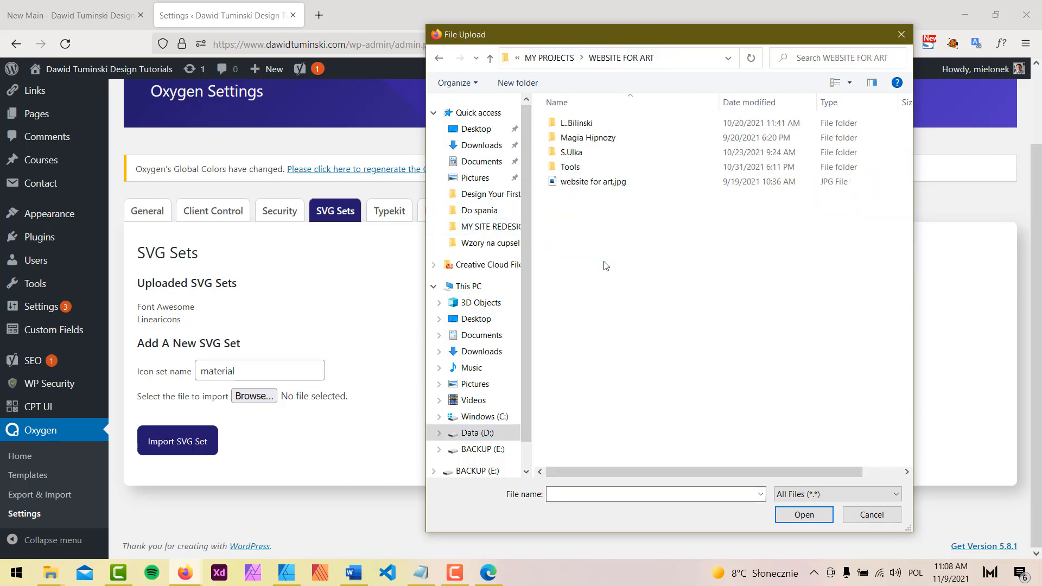
double_click(570, 167)
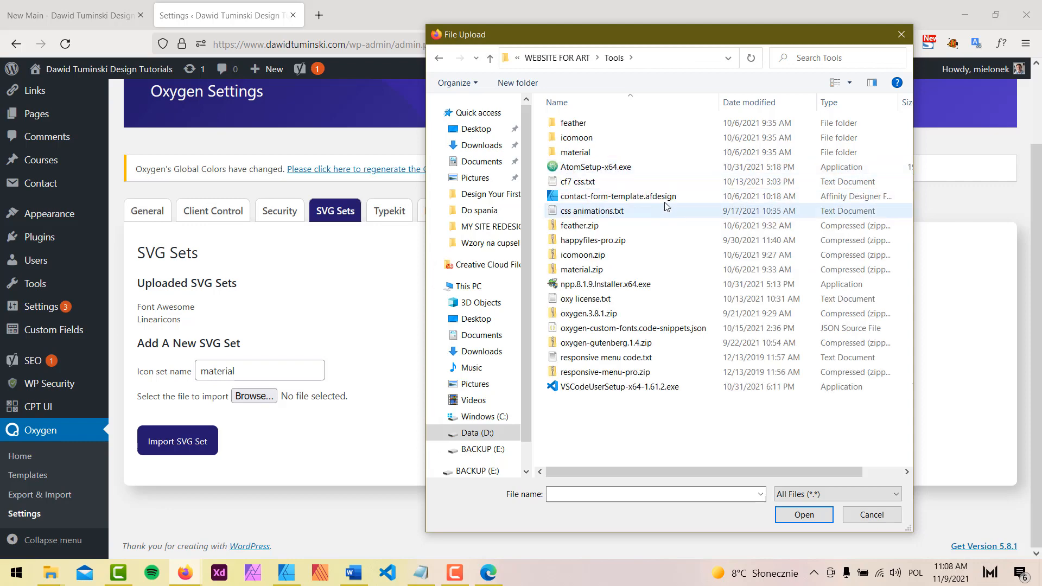
double_click(571, 153)
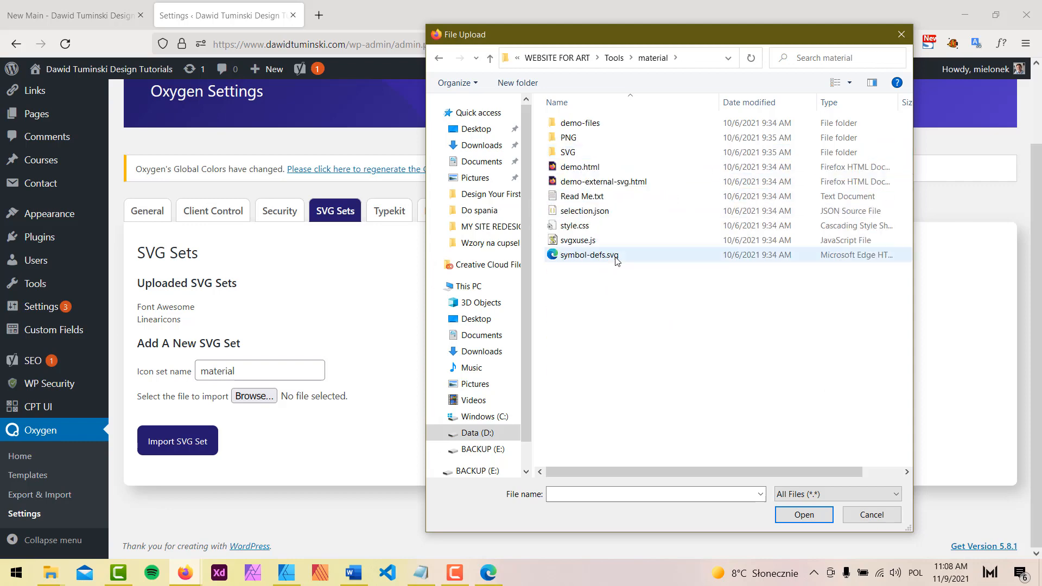
click(577, 260)
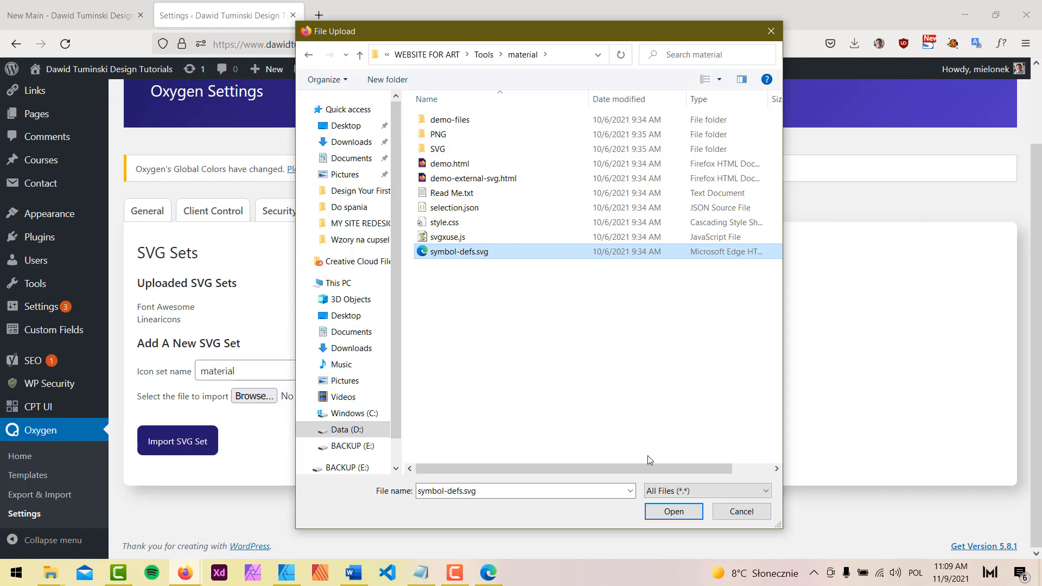
click(682, 515)
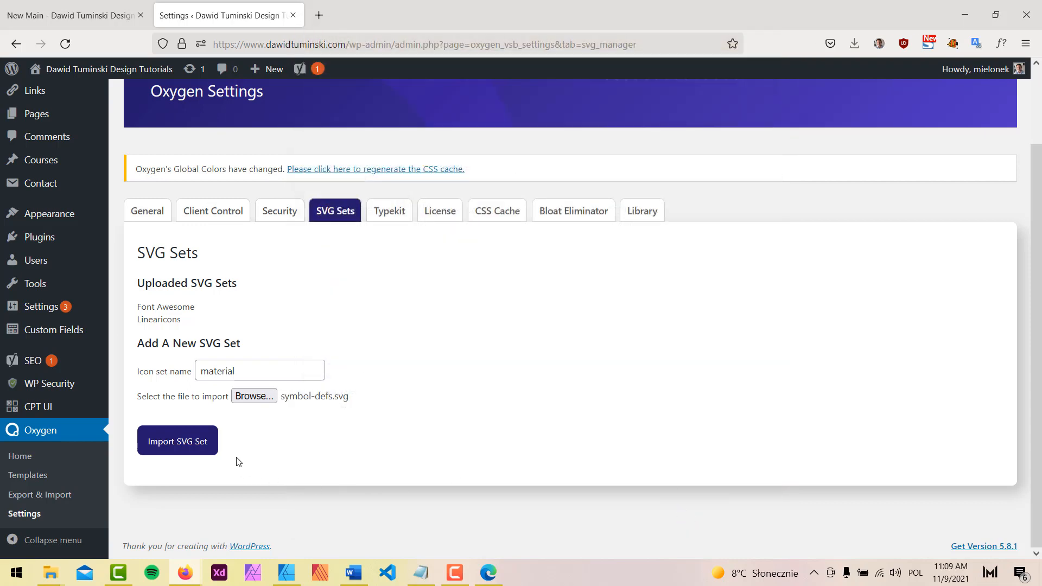
click(196, 444)
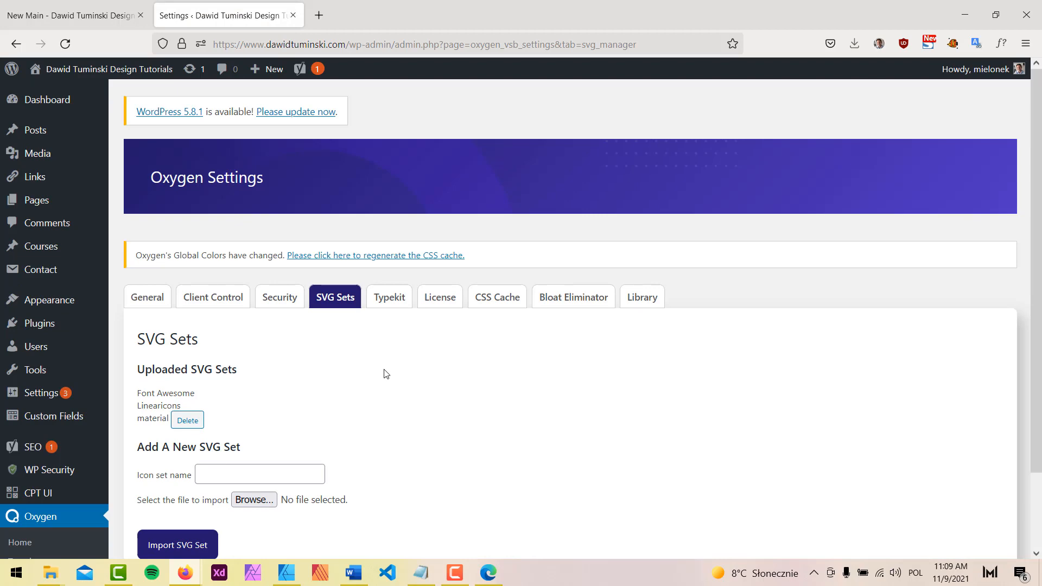
Regenerate the CSS cache, then return to the builder and save
scroll(321, 395, down, 2)
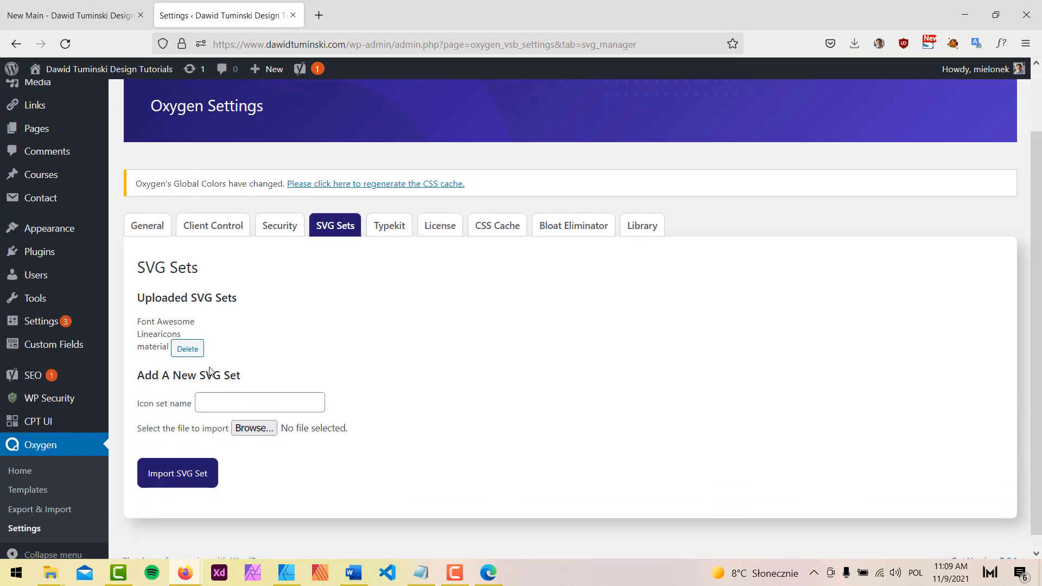
click(448, 184)
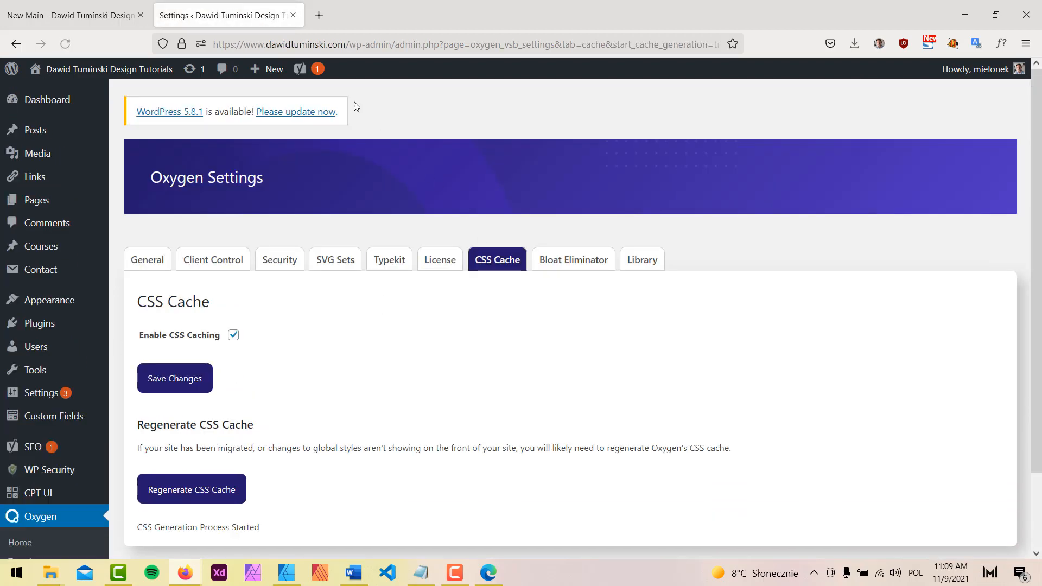
click(293, 15)
click(1008, 78)
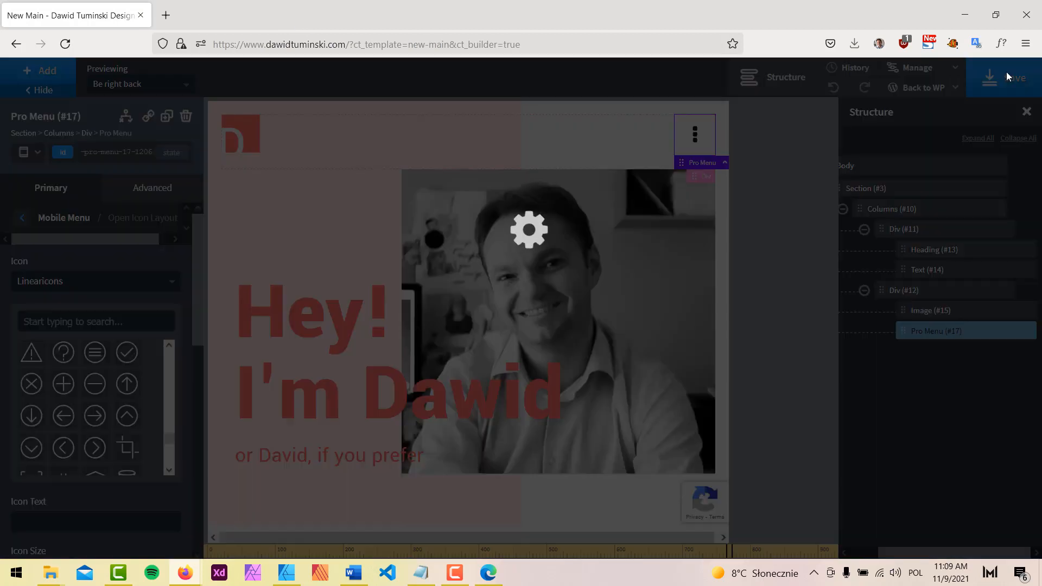
Reload the builder, select the hero section and preview it below 768px width
click(64, 49)
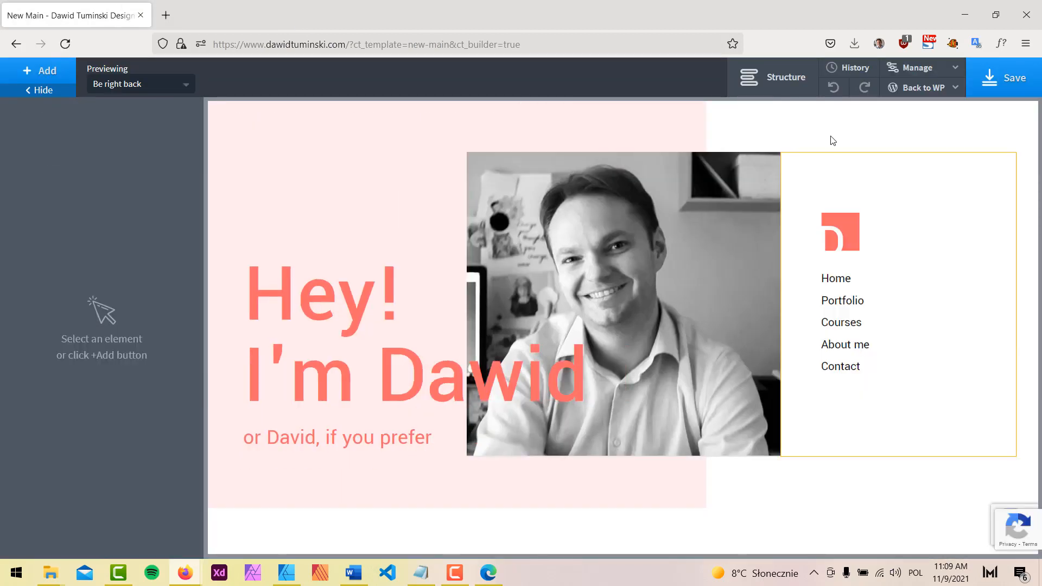
click(833, 141)
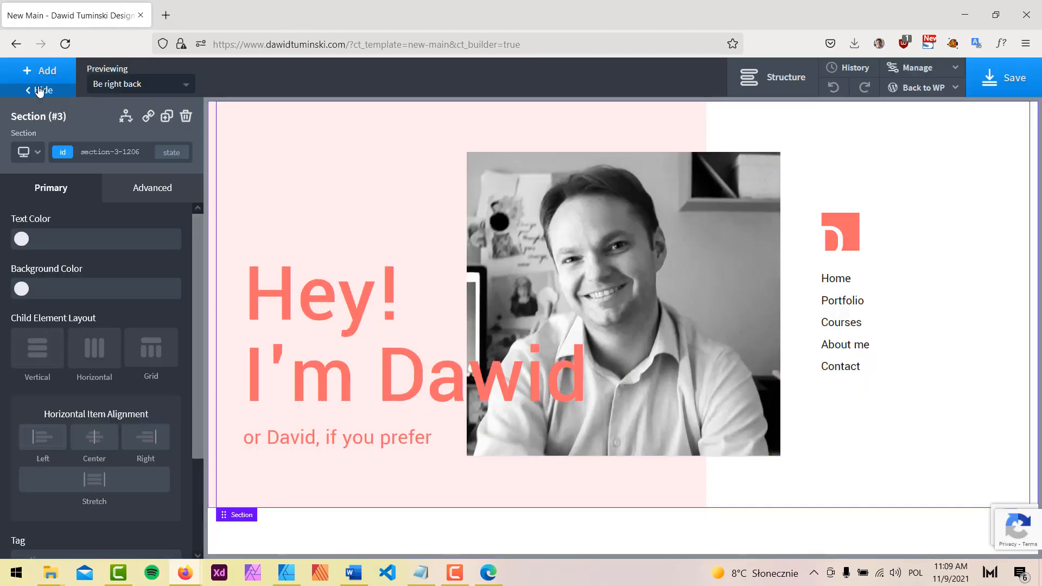
click(30, 152)
click(49, 232)
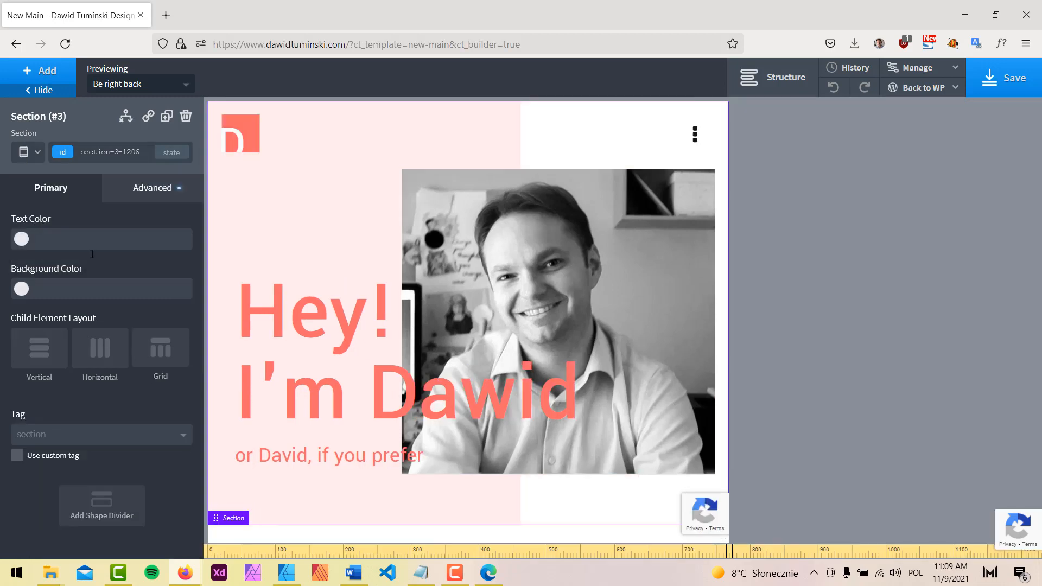
List the Pro Menu's open-icon sets, now including material
click(695, 134)
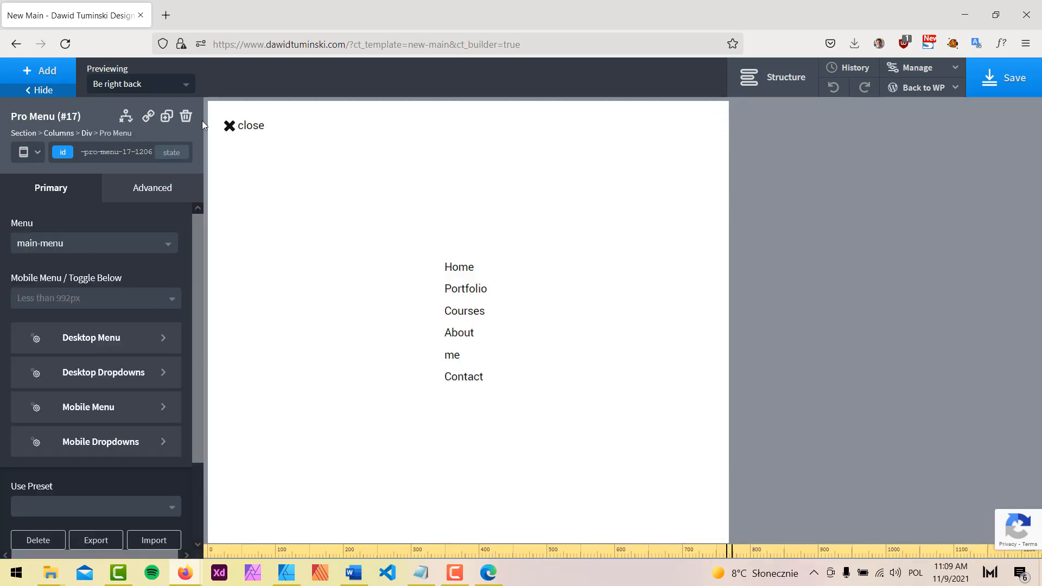
click(230, 126)
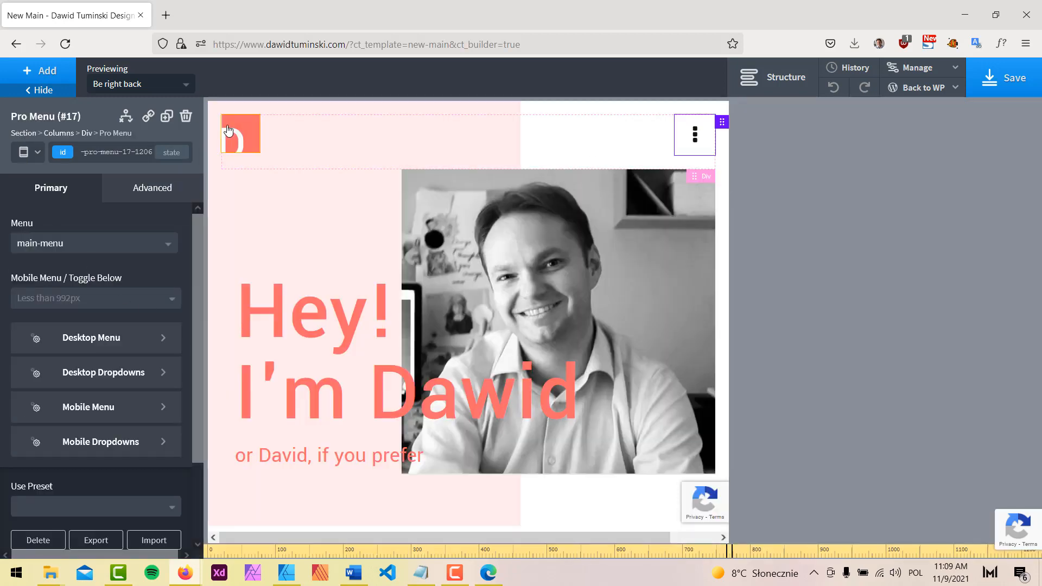
click(79, 404)
click(109, 274)
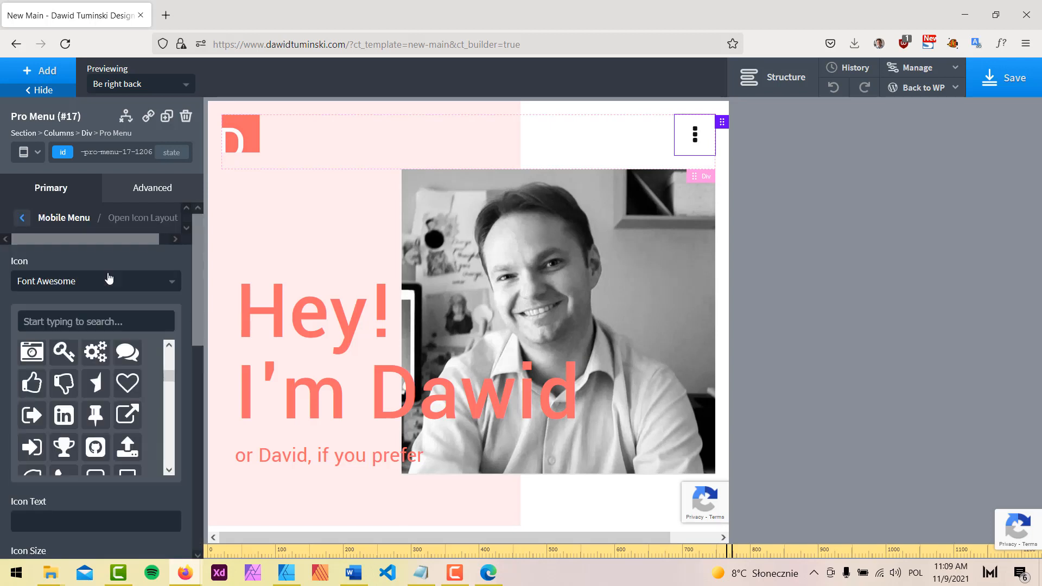
click(110, 283)
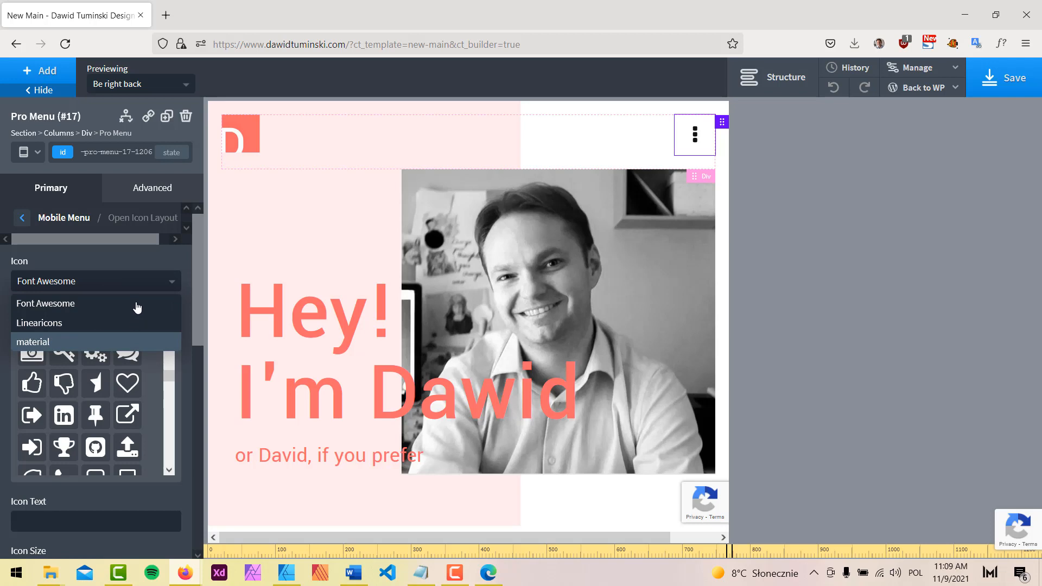
Set the mobile menu's open icon to the material 'segment' icon, found by searching 'men'
click(96, 341)
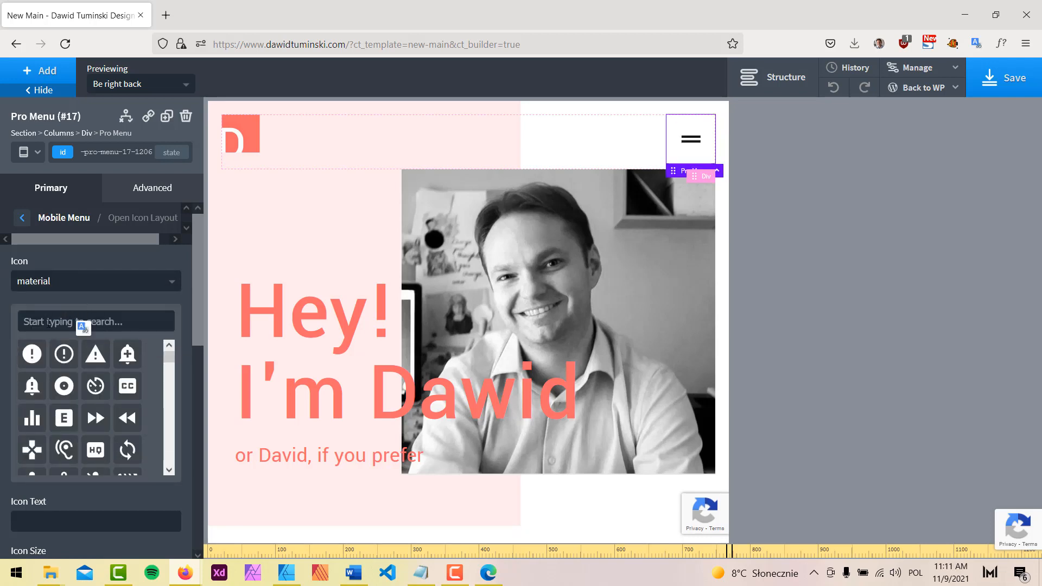
click(49, 323)
text(men)
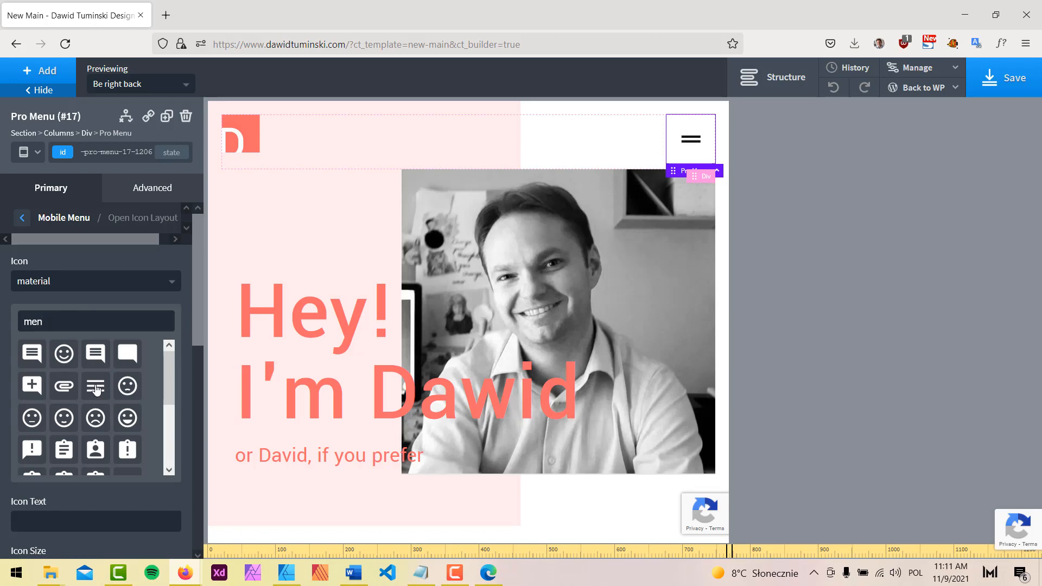
scroll(97, 389, down, 2)
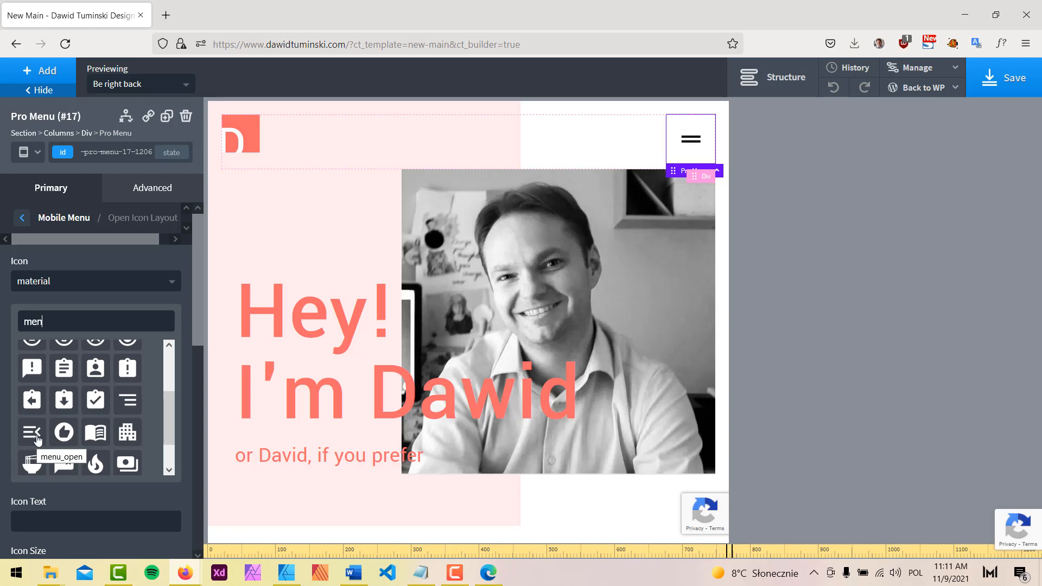
click(128, 403)
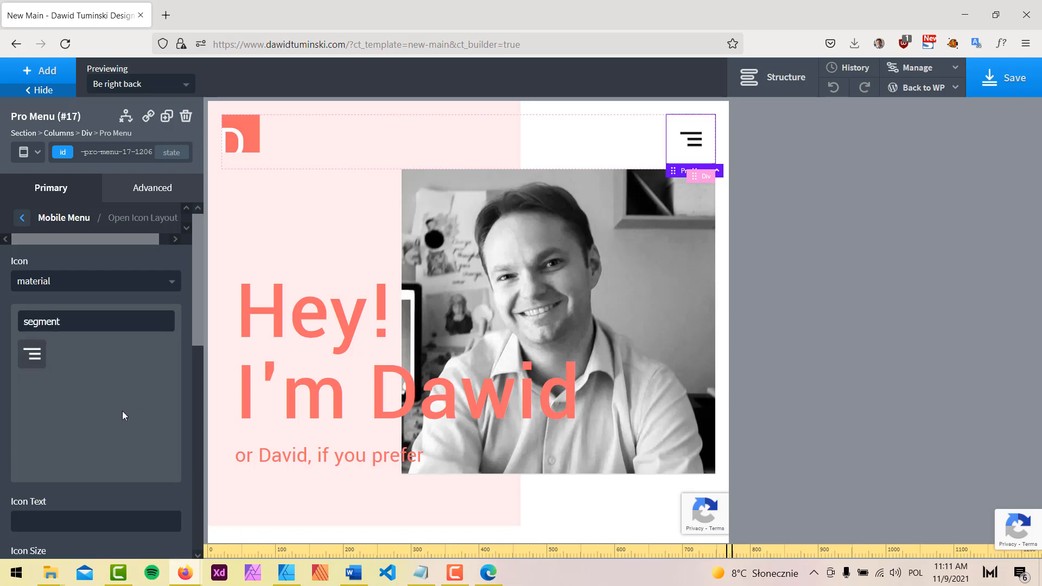
click(22, 218)
In the close-icon settings, clear the old icon search and delete the close label text
click(691, 142)
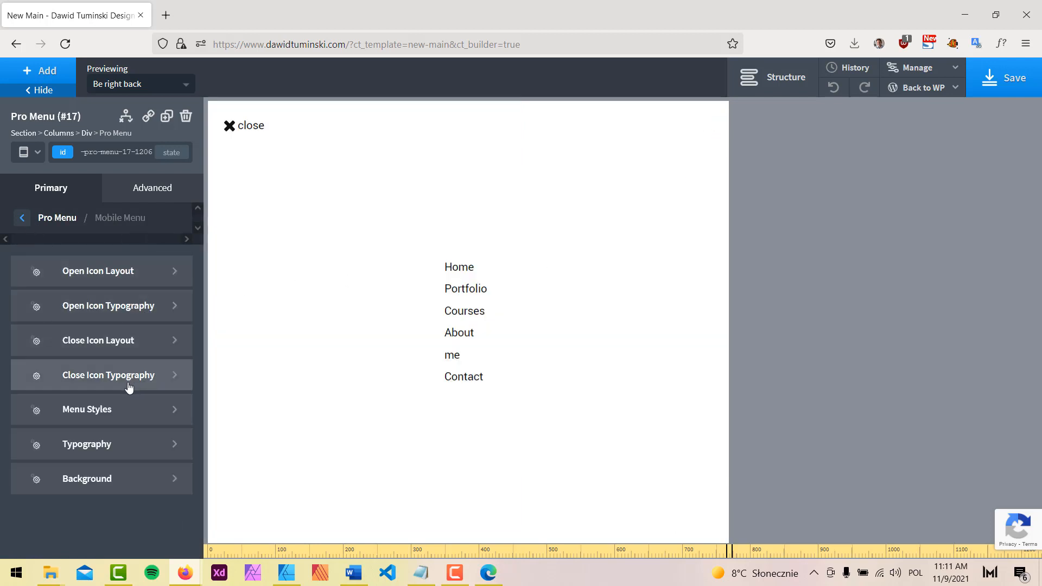
click(111, 343)
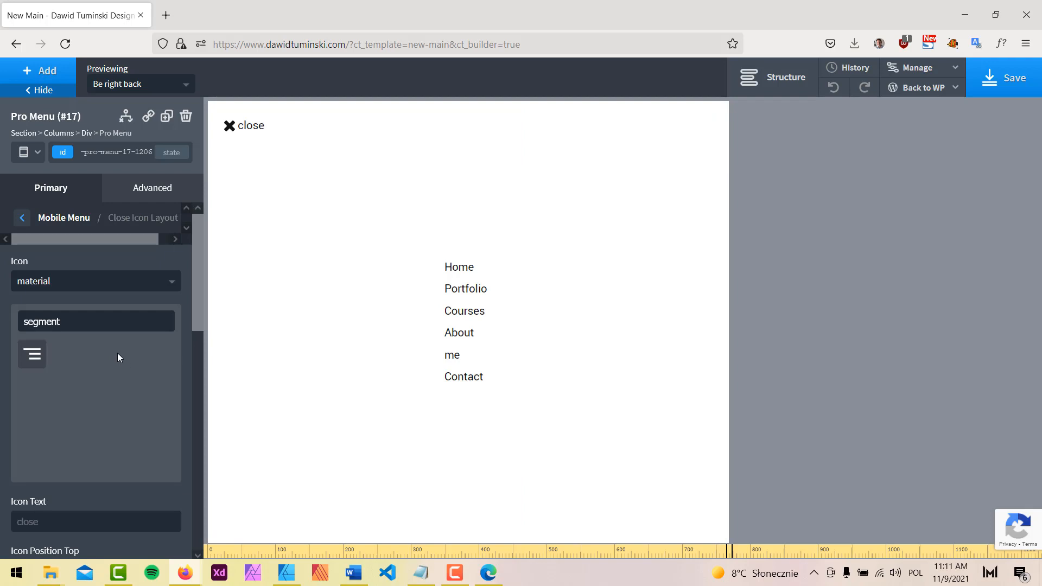
double_click(86, 324)
key(BackSpace)
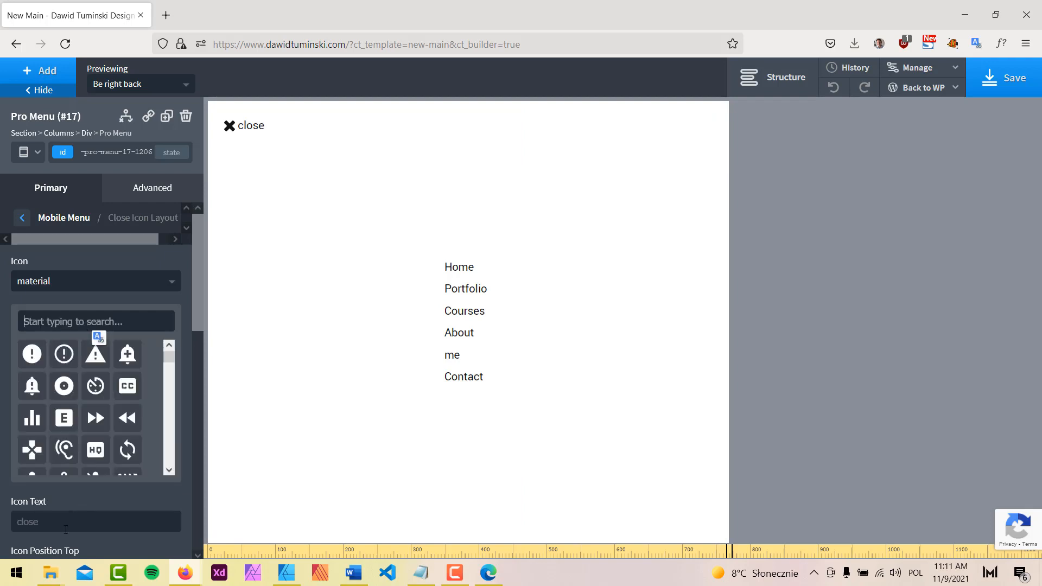
double_click(66, 530)
key(BackSpace)
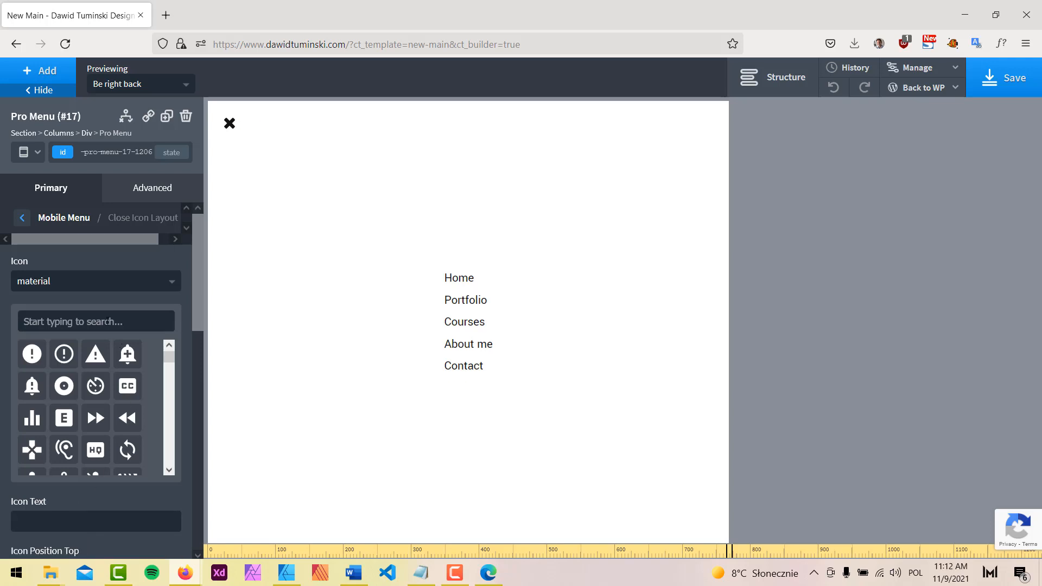
Set the close icon to the material set's thin clear X icon
text(clo)
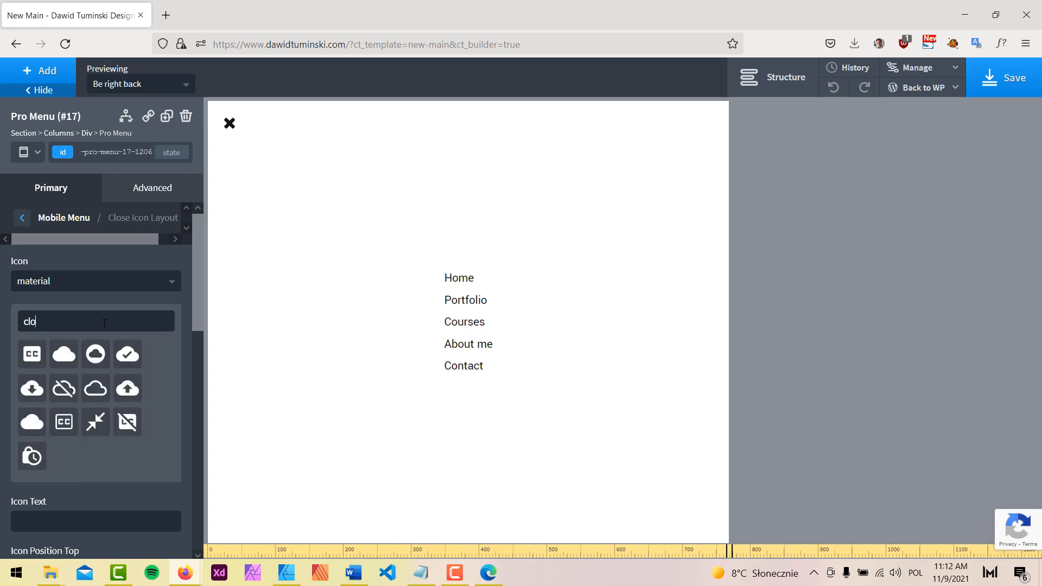
key(BackSpace)
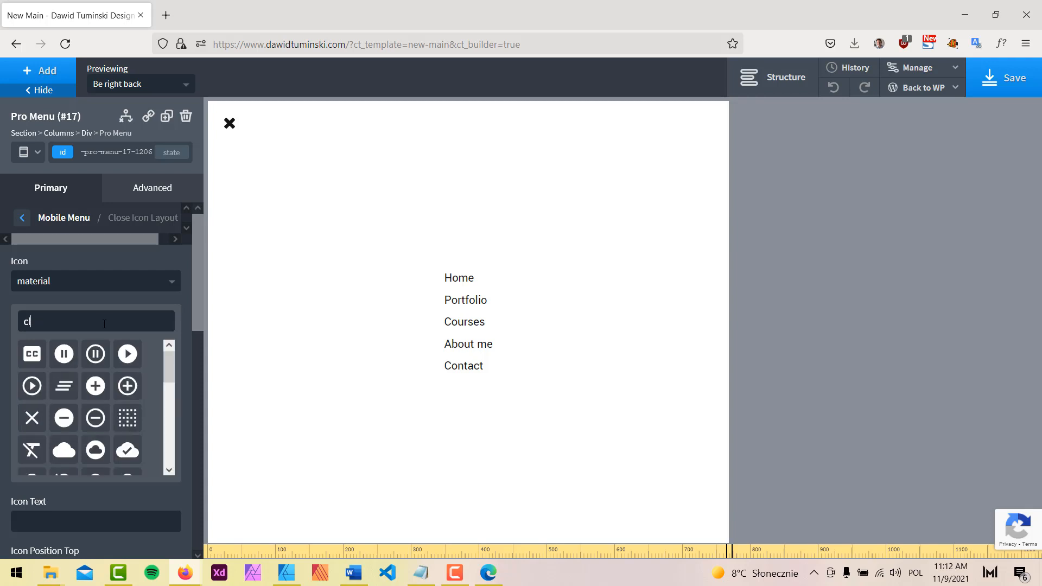
key(BackSpace)
key(BackSpace)
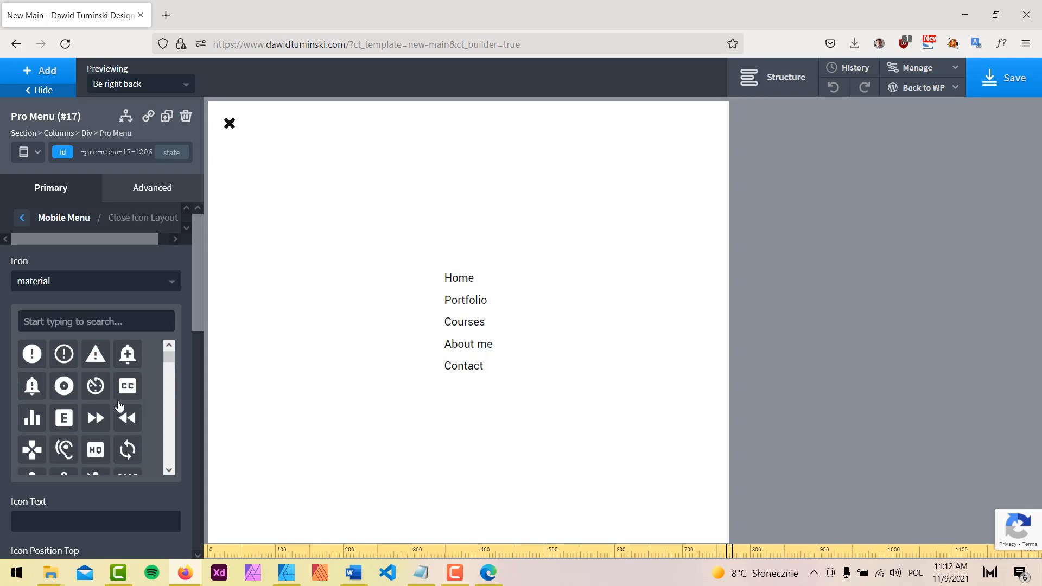
scroll(116, 409, down, 3)
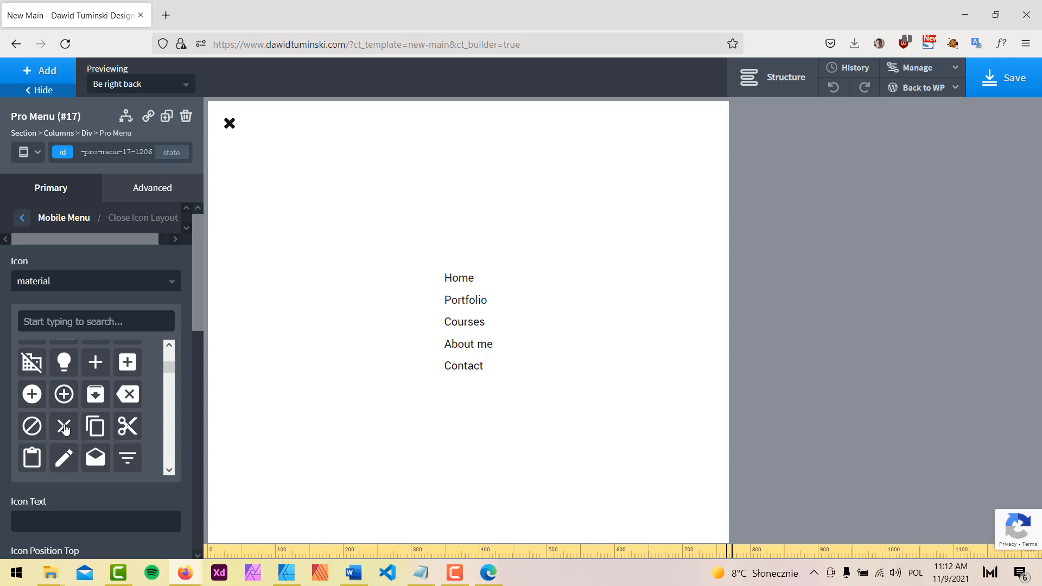
click(64, 429)
scroll(135, 361, down, 4)
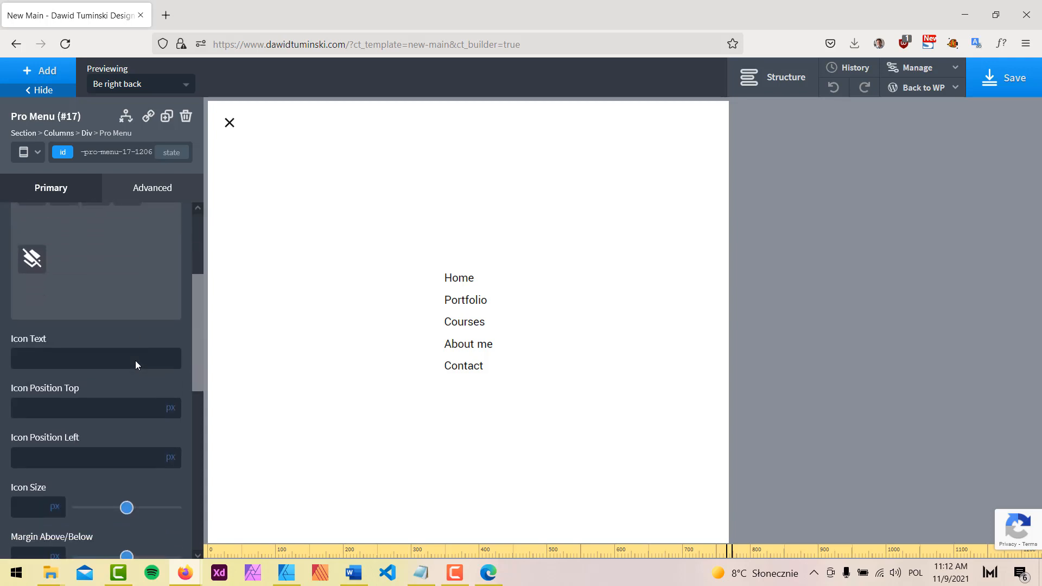
scroll(135, 360, down, 3)
click(99, 294)
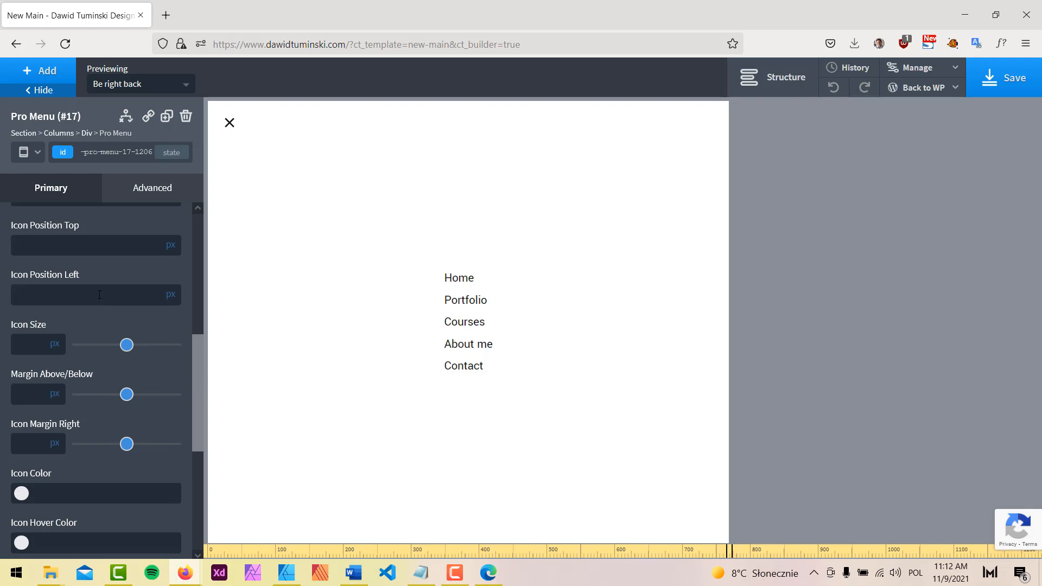
Position the close icon 90% from the left
text(90)
mouse_move(170, 296)
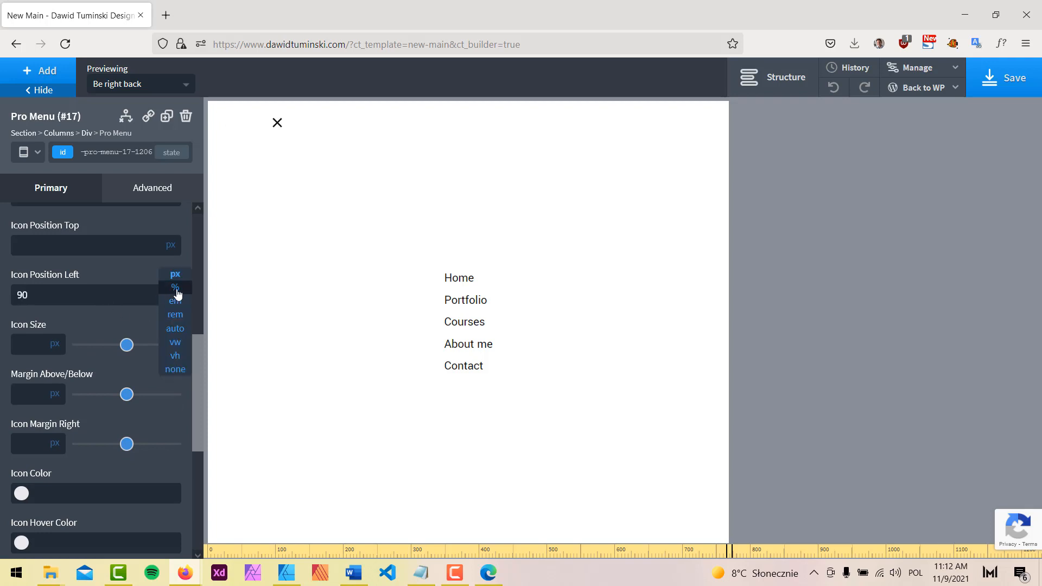
click(175, 288)
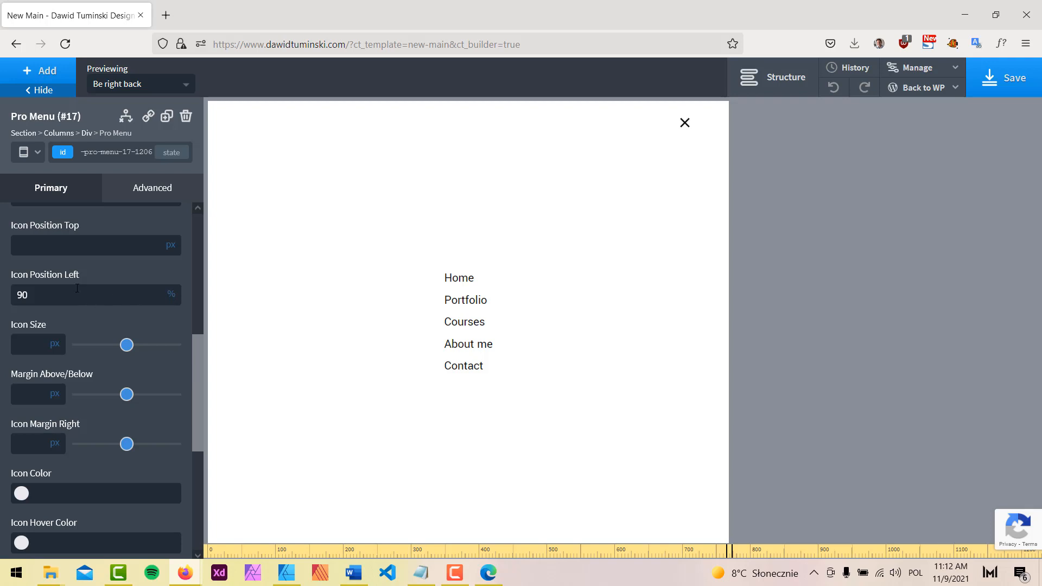
Colour the close icon with the New Design 'Nor really black' swatch
click(21, 493)
scroll(108, 452, down, 5)
click(62, 501)
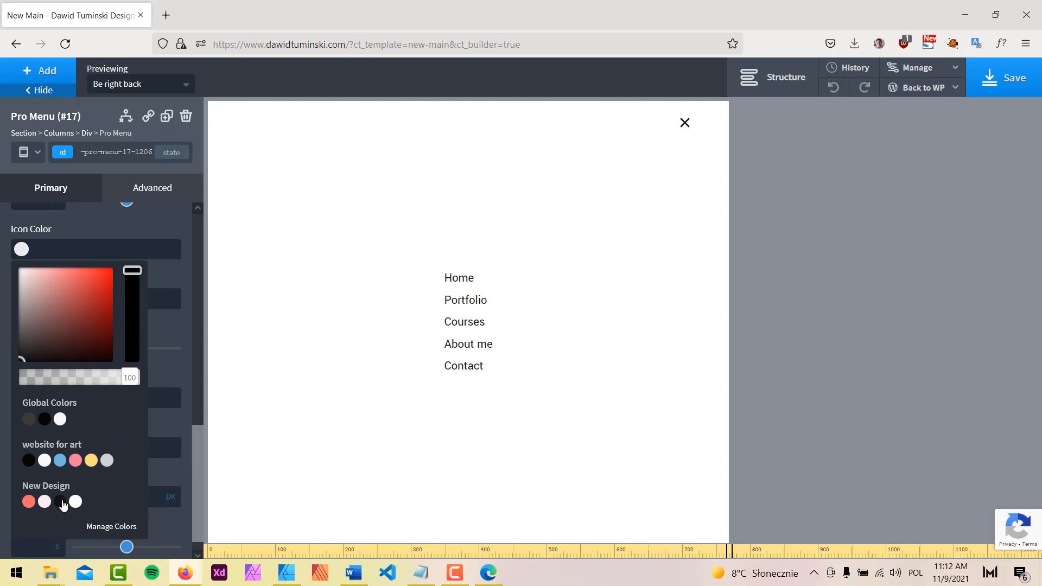
click(179, 268)
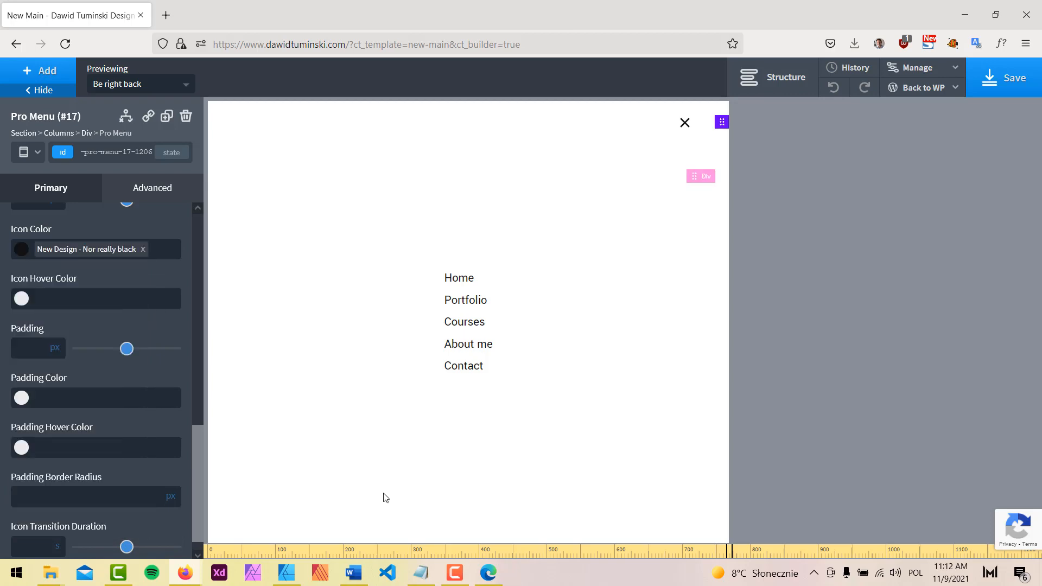
click(286, 573)
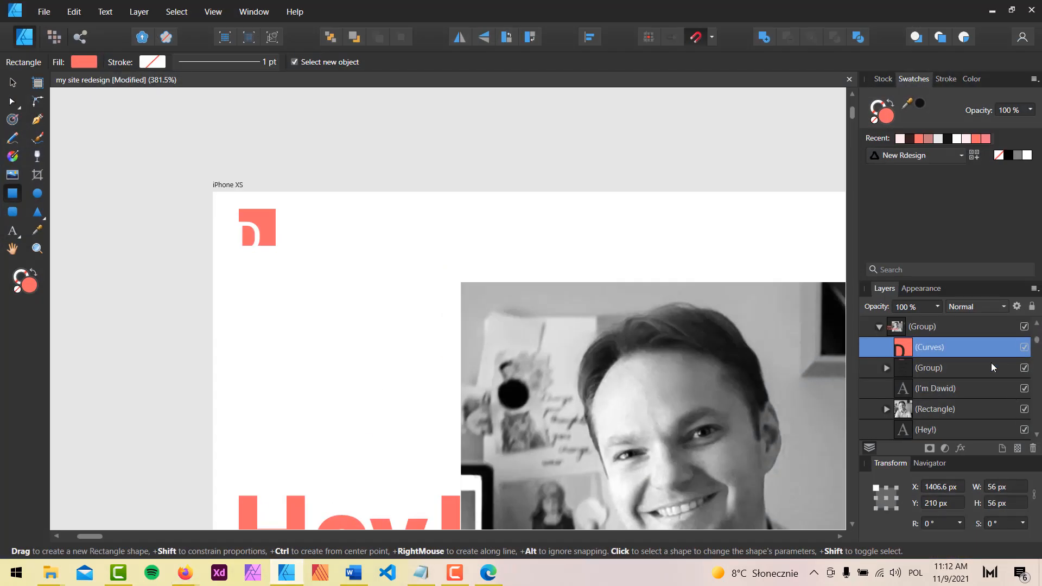
Reveal the mobile-nav menu layer and view the iPhone XS artboard at actual size
scroll(999, 385, down, 10)
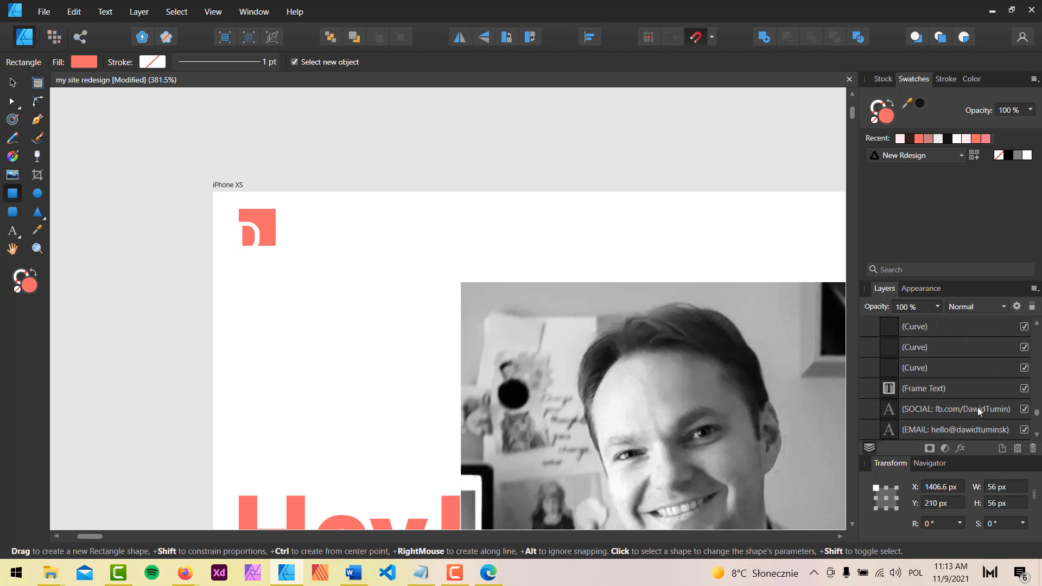
scroll(979, 407, up, 10)
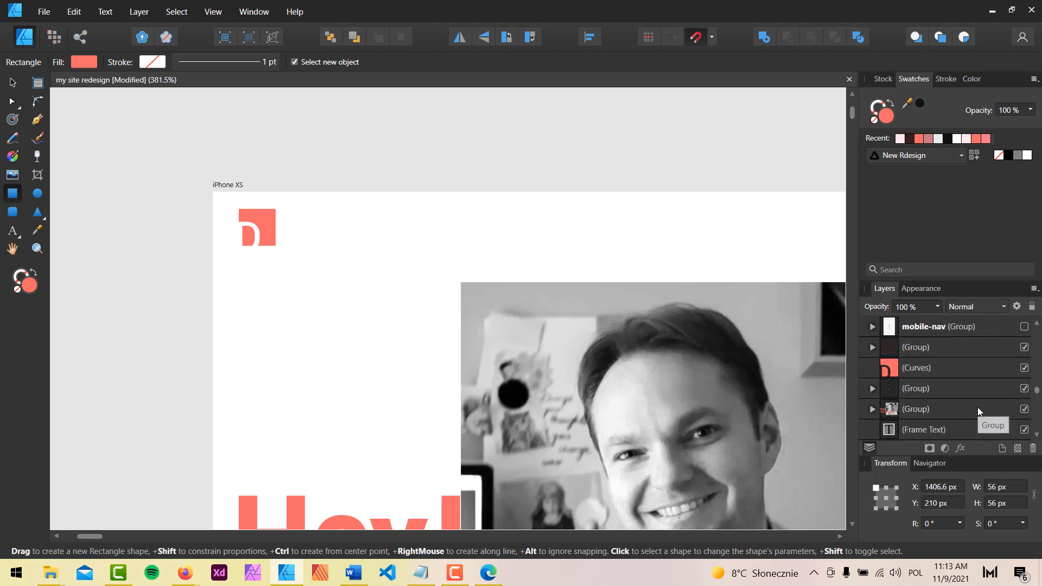
scroll(985, 408, up, 3)
click(1025, 389)
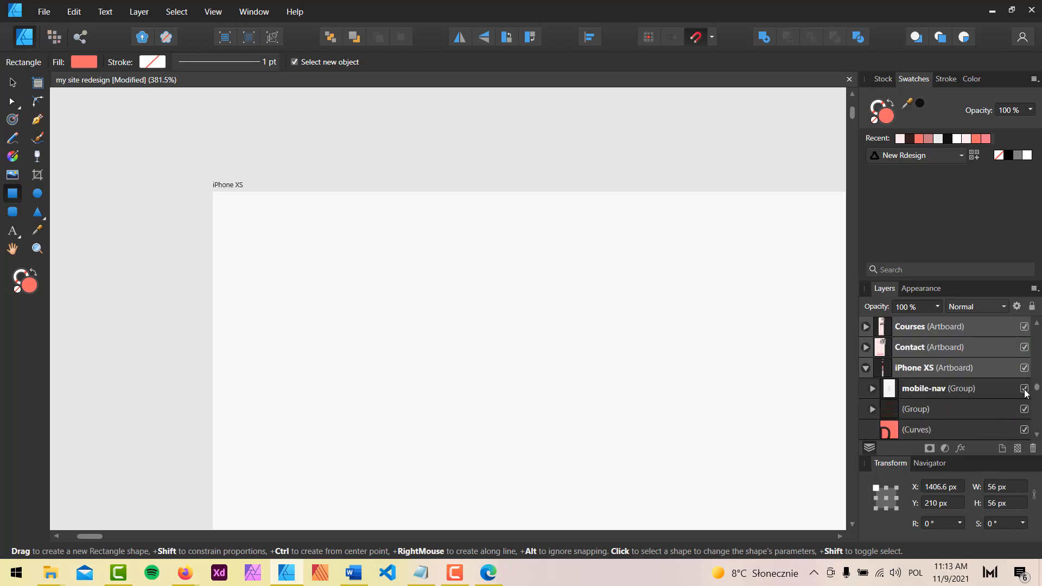
key(ctrl+1)
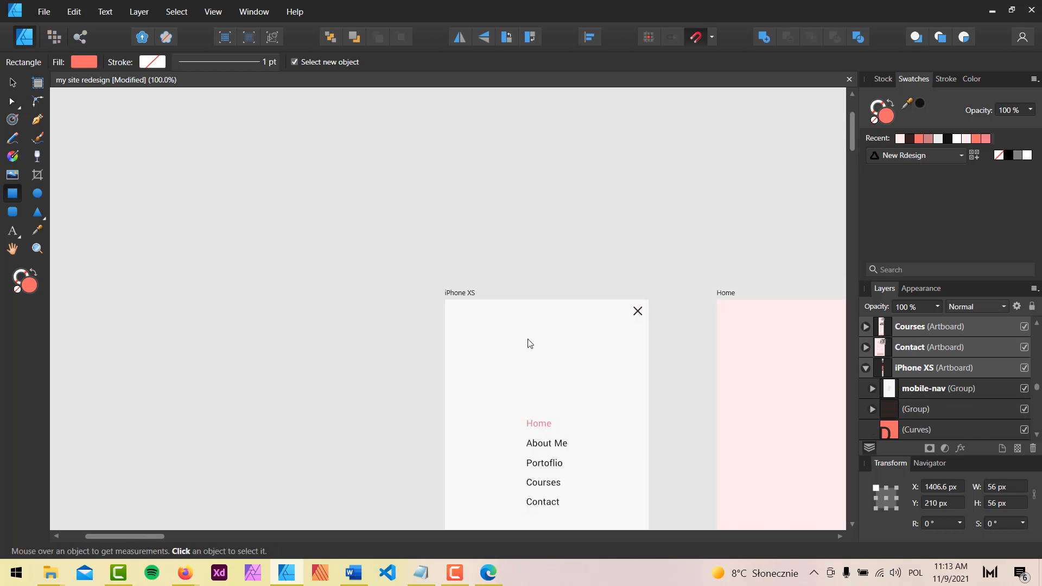
drag(496, 249, 241, 121)
key(v)
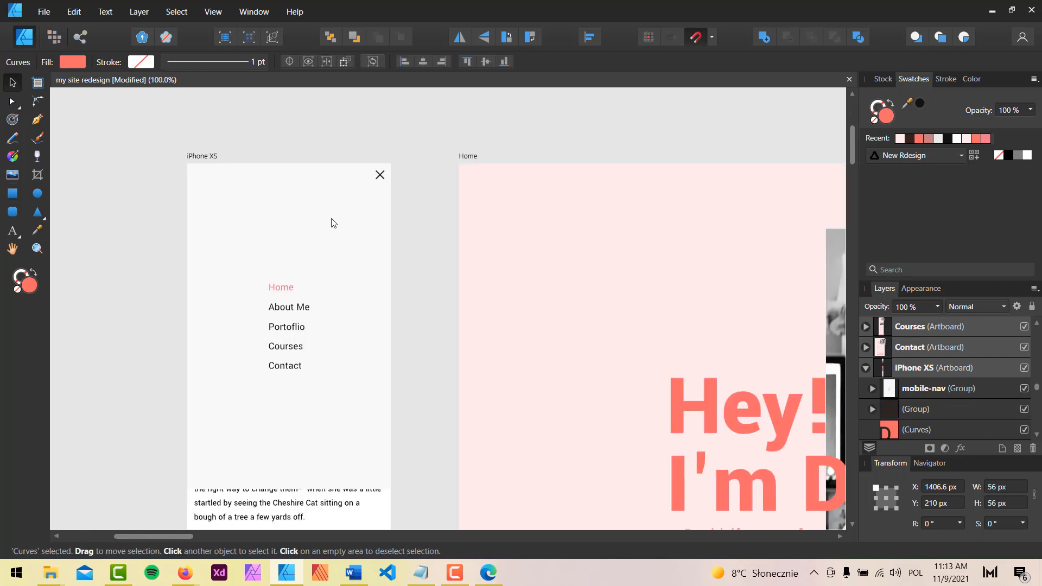
Read the mobile-nav background rectangle's fill colour, F8F8F8
click(332, 216)
double_click(304, 209)
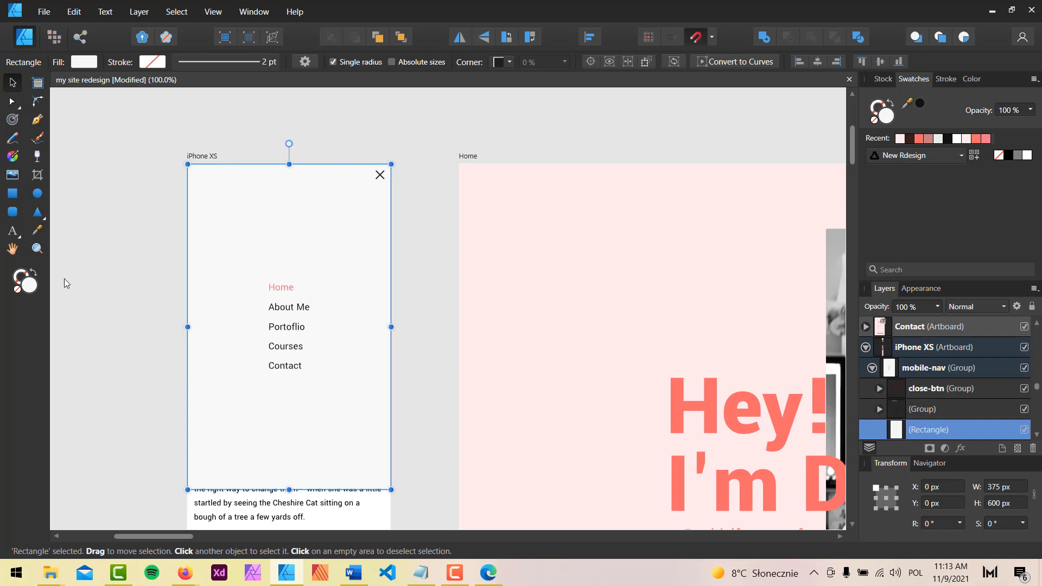
click(29, 293)
click(623, 287)
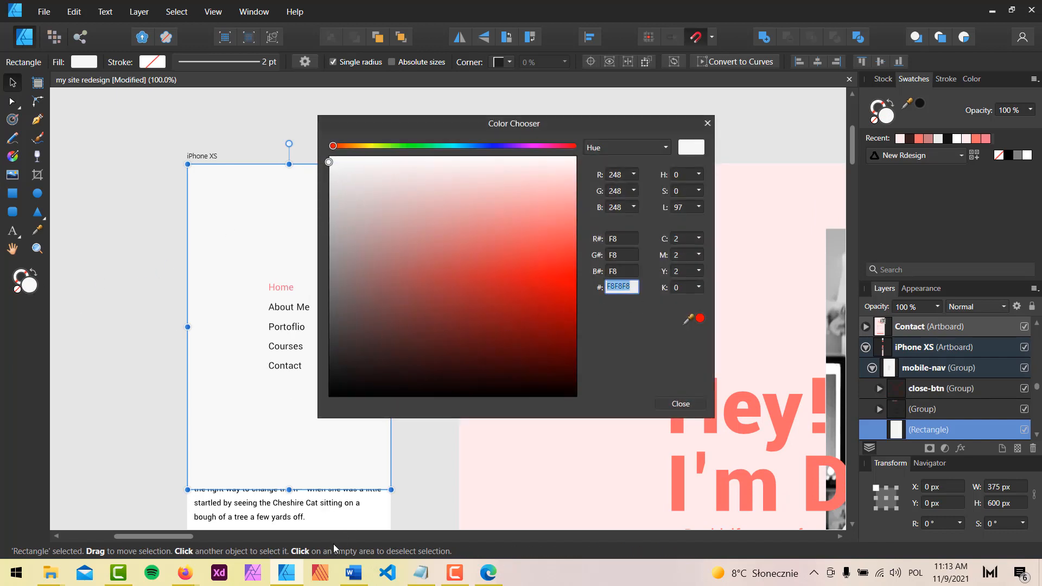
click(185, 573)
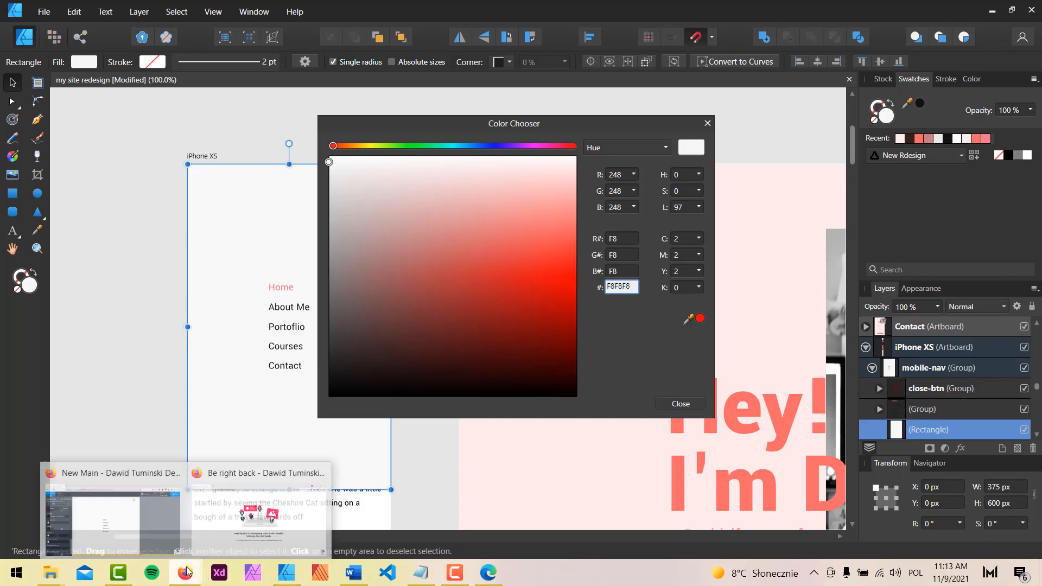
click(142, 533)
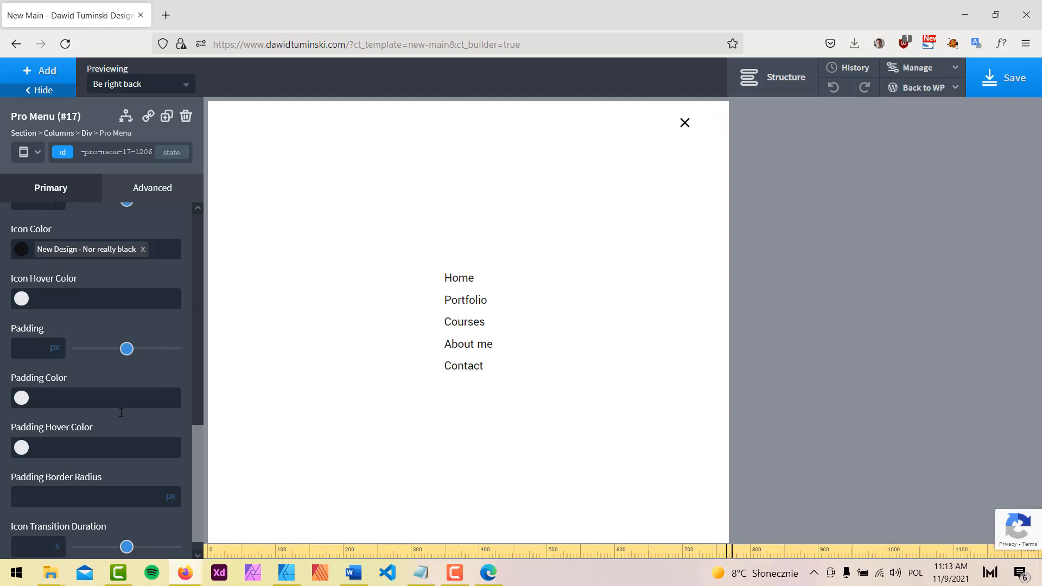
Make the mobile menu off-canvas with its width measured in %
scroll(133, 373, up, 10)
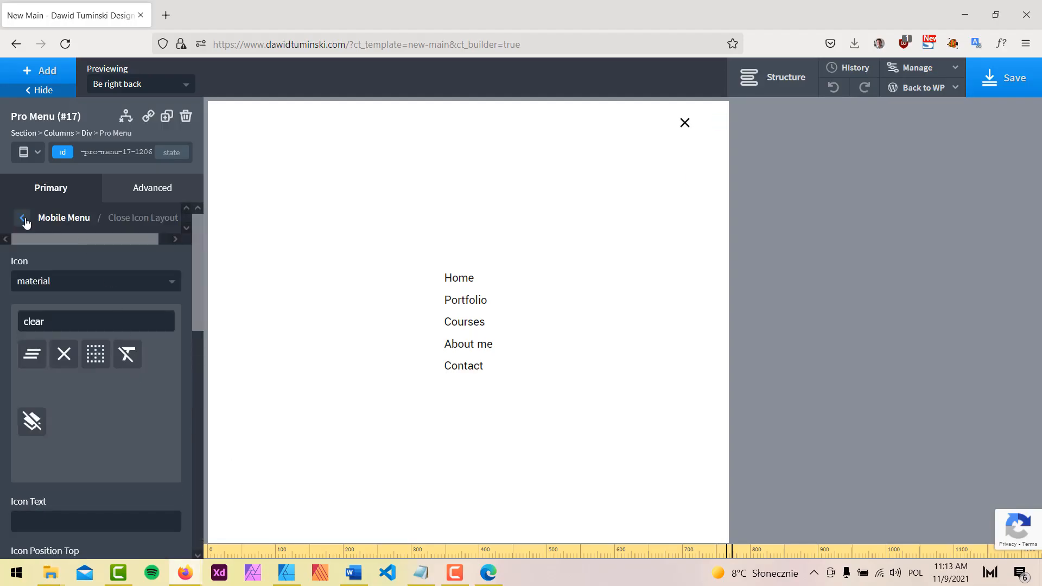
click(22, 218)
click(133, 408)
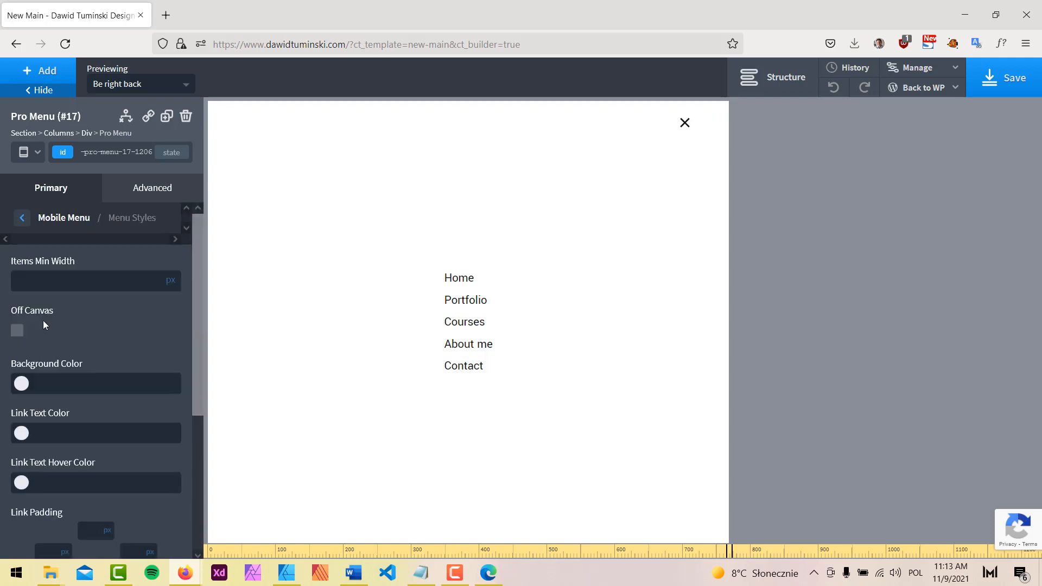
click(17, 331)
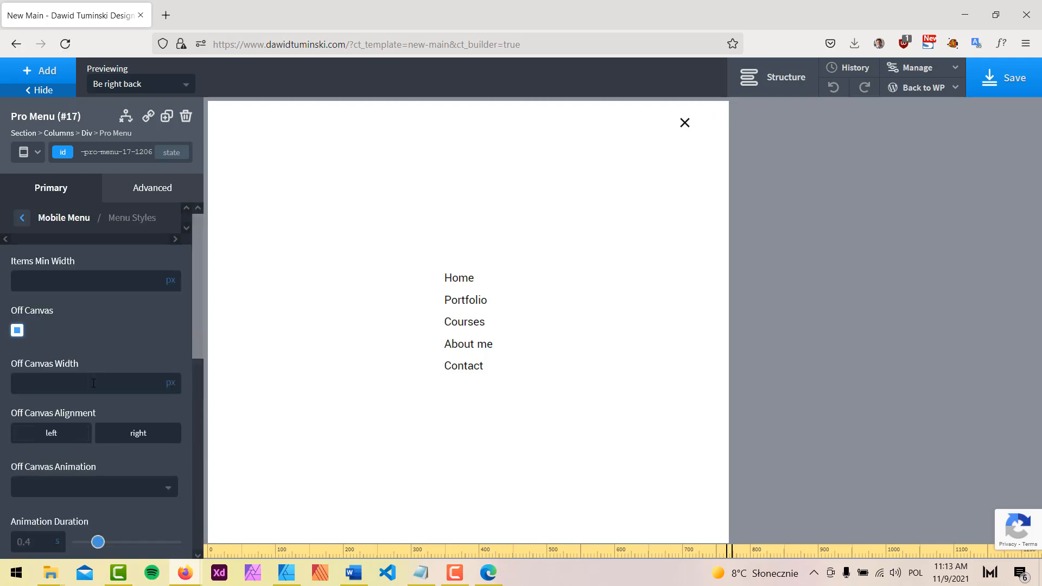
click(172, 384)
click(172, 379)
Set the mobile menu background colour to #f8f8f8
scroll(160, 371, down, 1)
scroll(160, 371, down, 4)
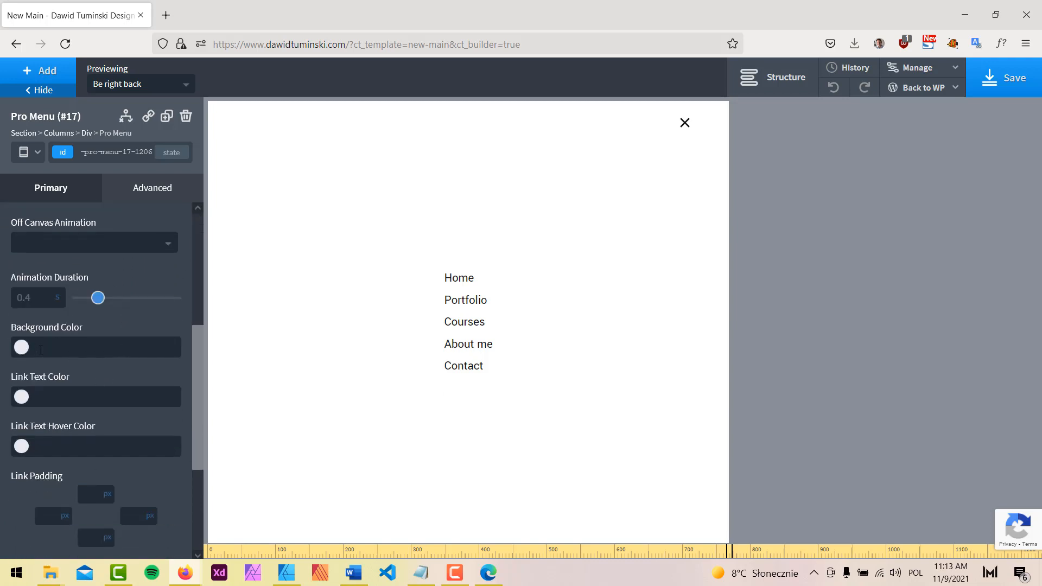
click(40, 350)
text(#f8f8f8)
scroll(98, 423, down, 2)
Make menu links New Design near-black with New Design Main Red on hover
click(21, 315)
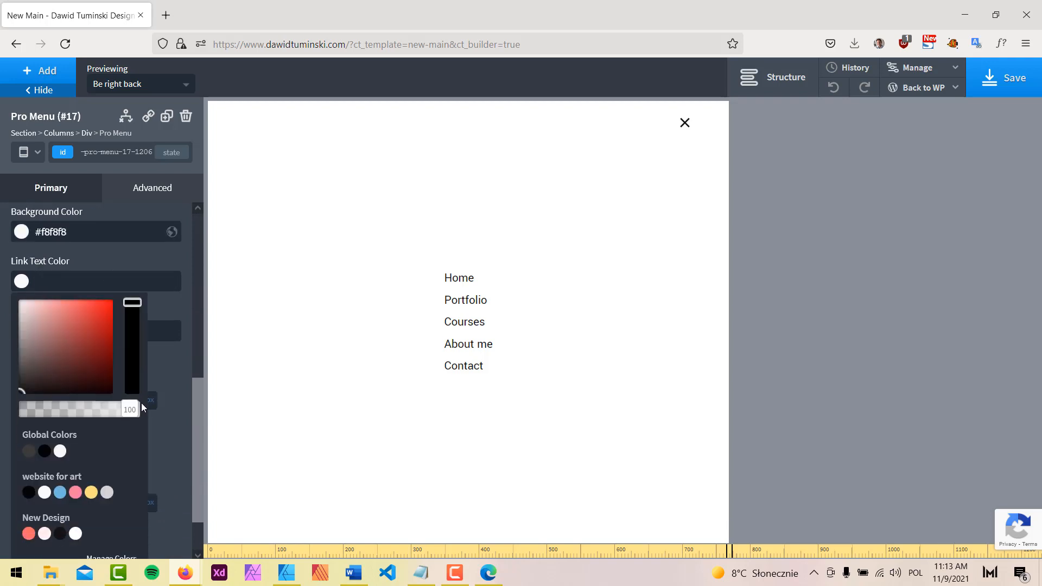
scroll(108, 439, down, 1)
click(60, 476)
click(172, 325)
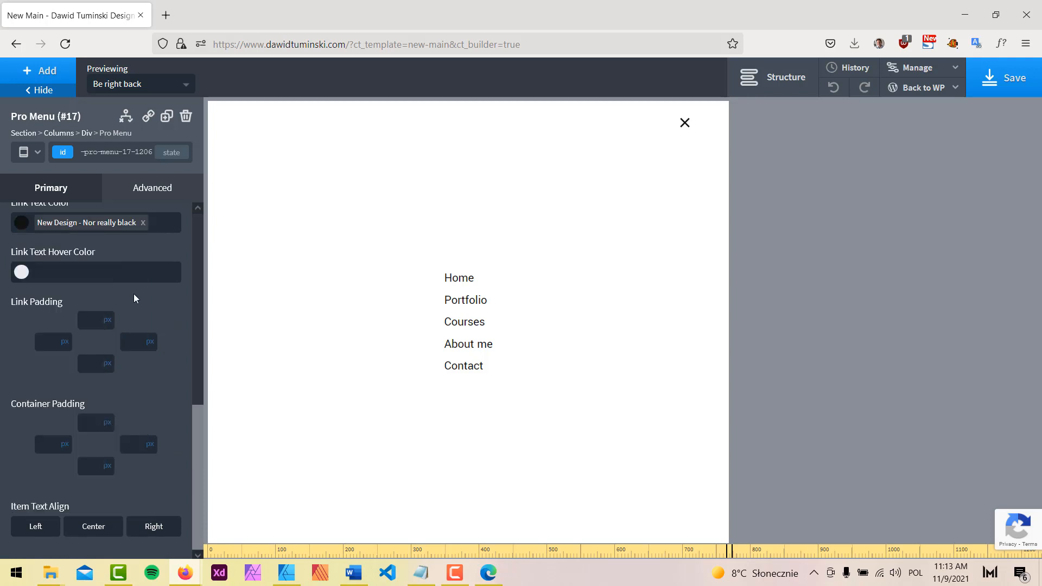
click(21, 272)
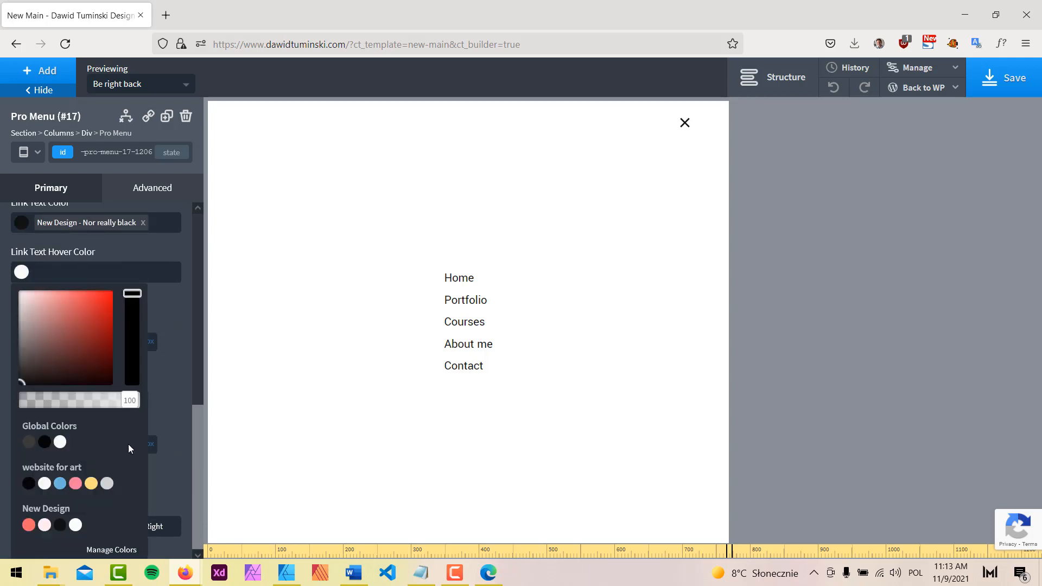
click(29, 524)
click(173, 309)
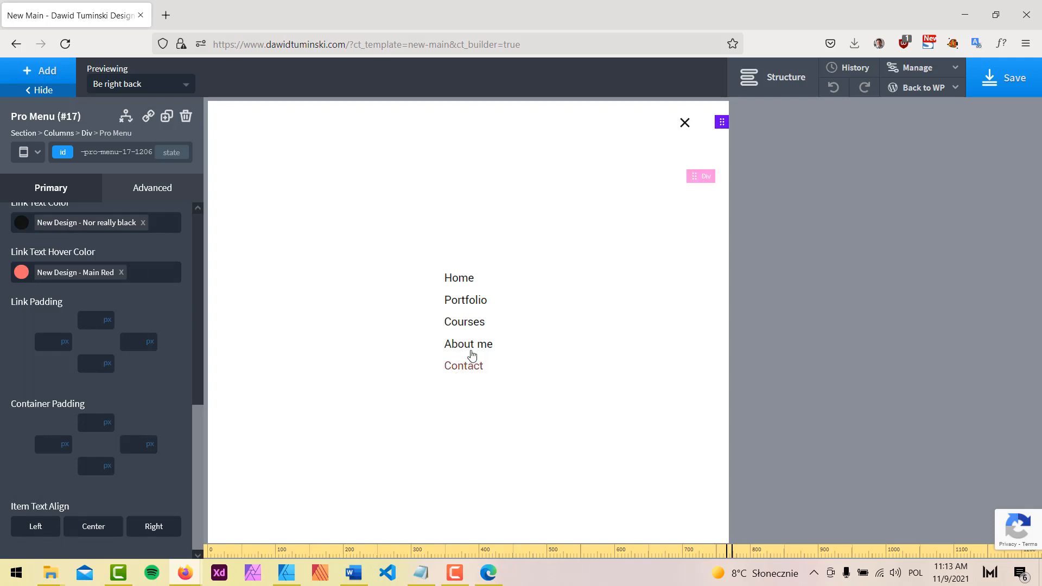
Choose the Flip Right off-canvas animation and save the page template
scroll(146, 325, down, 5)
click(147, 312)
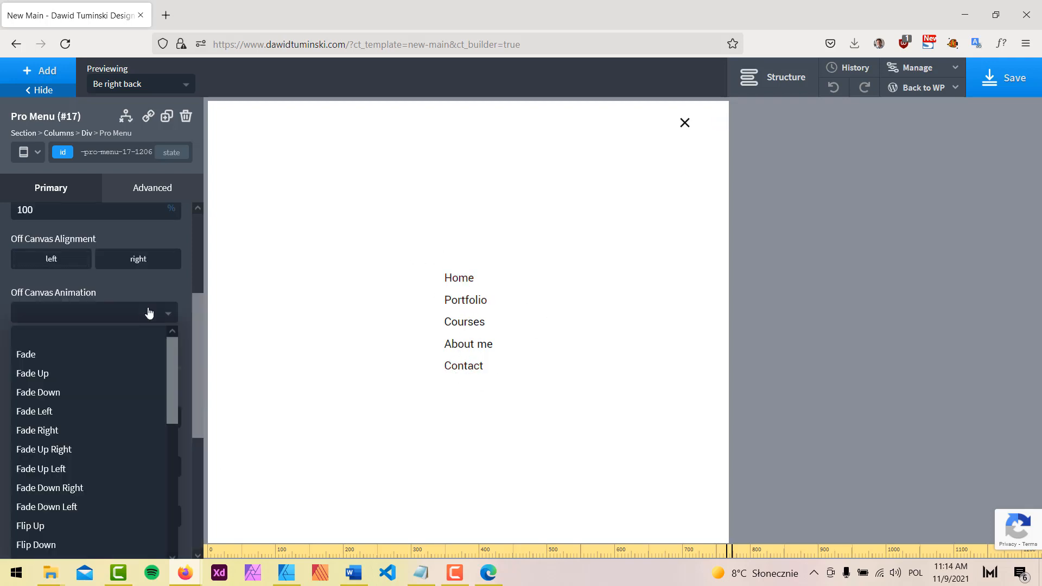
scroll(118, 386, down, 3)
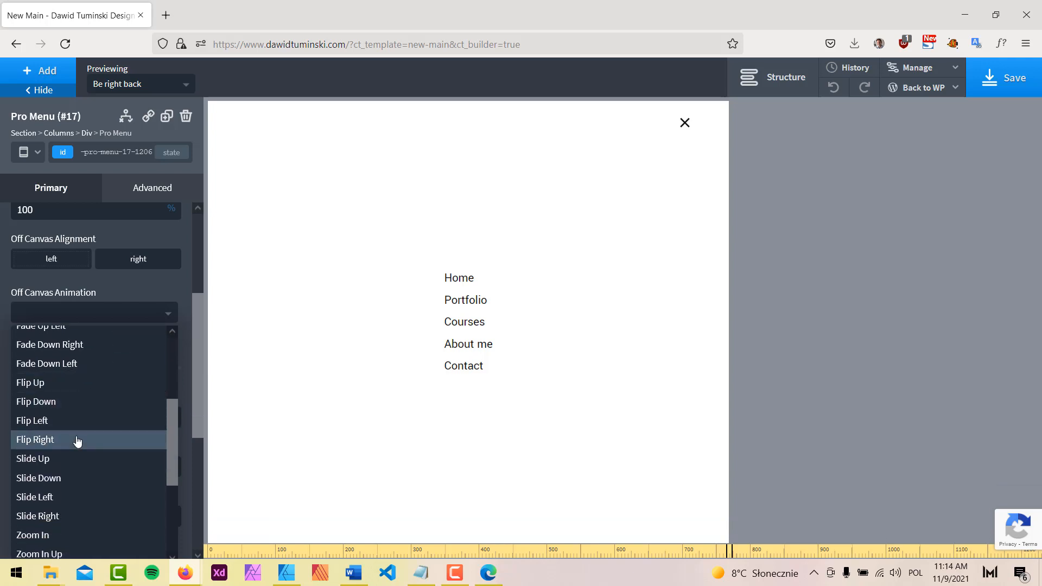
click(77, 440)
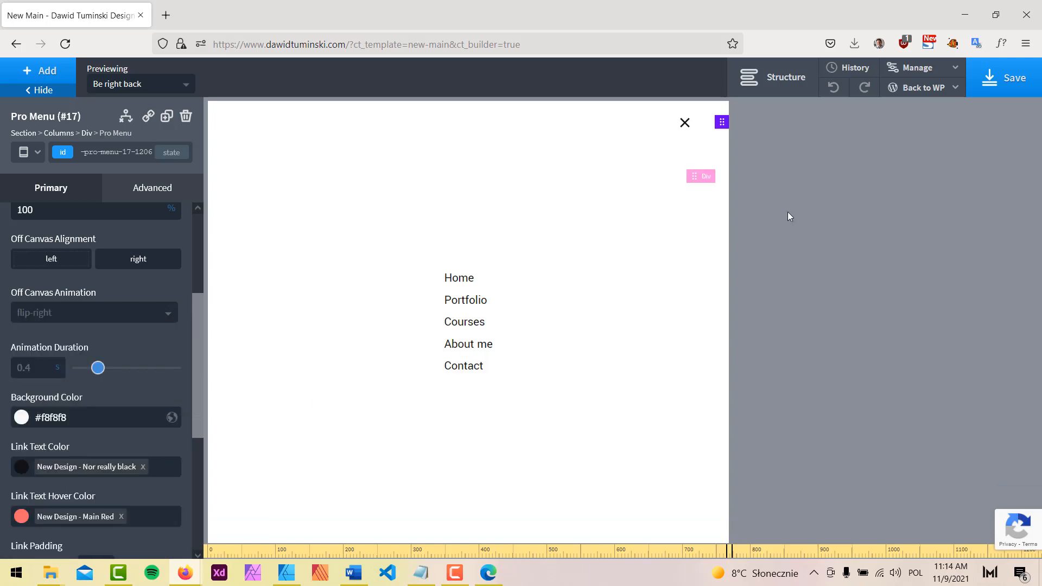
click(999, 87)
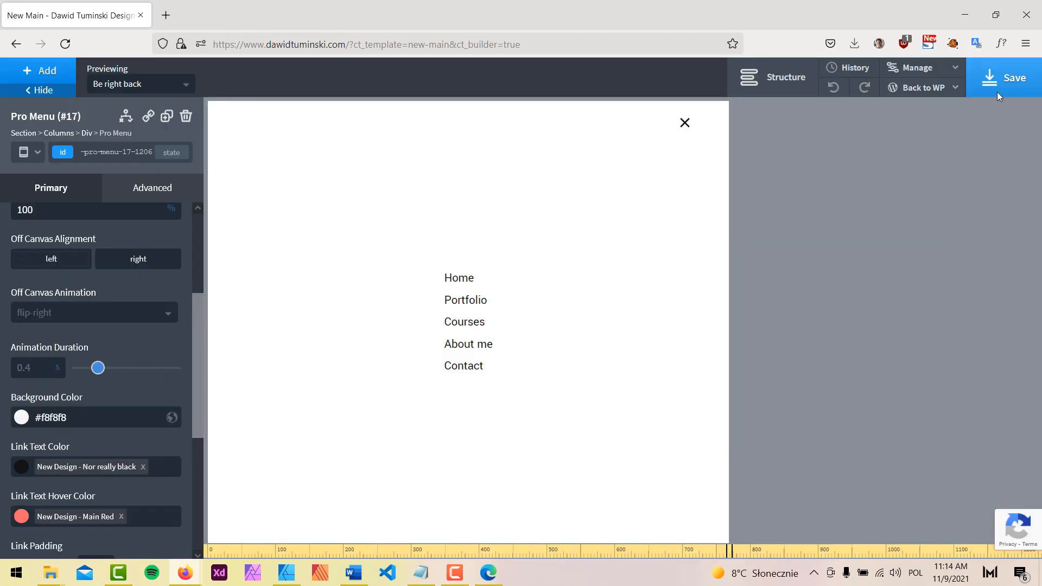
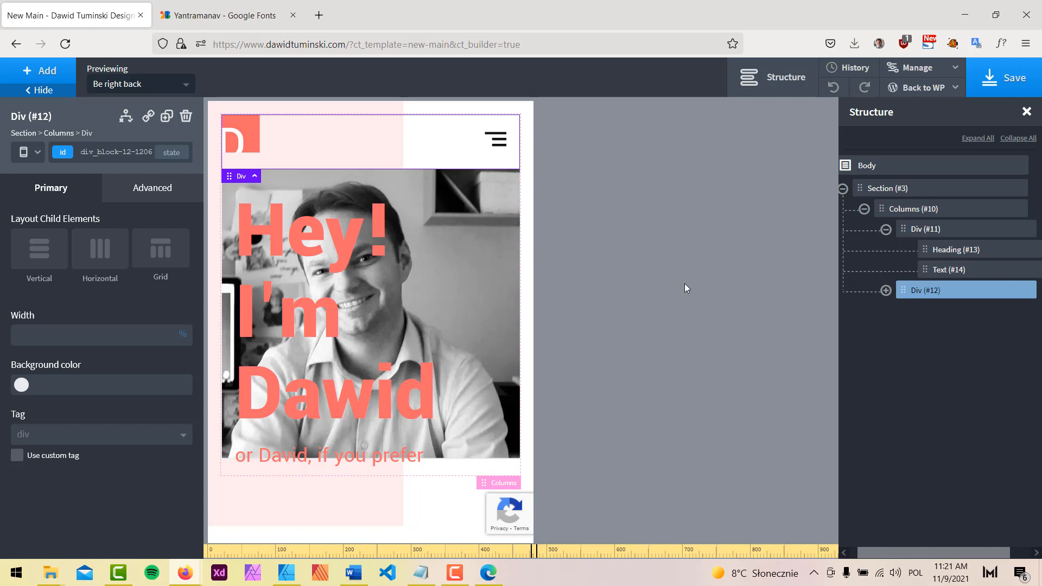
Give the photo-and-heading column Div (#11) a 600 px top padding
click(350, 235)
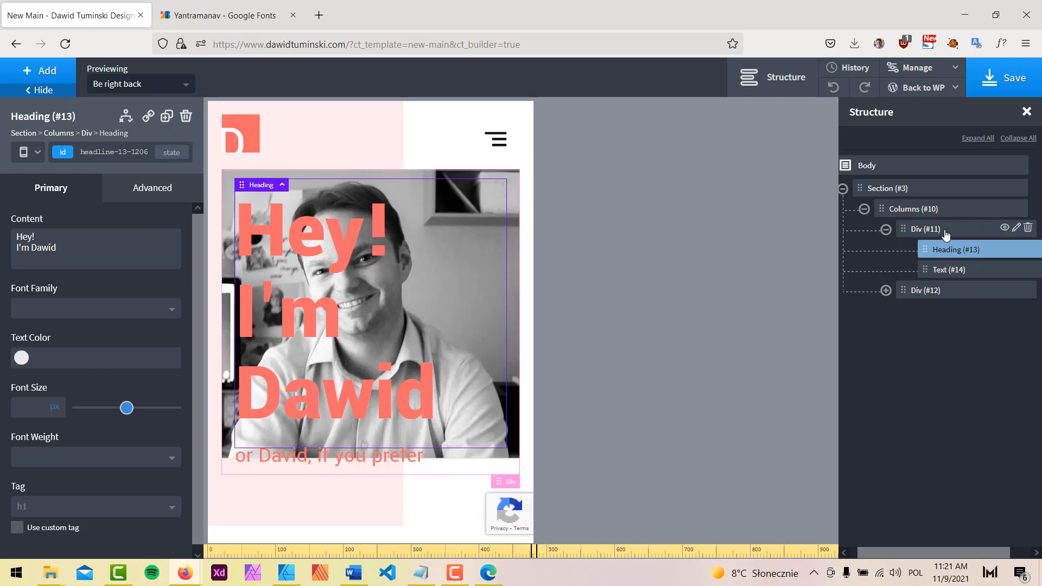
click(926, 230)
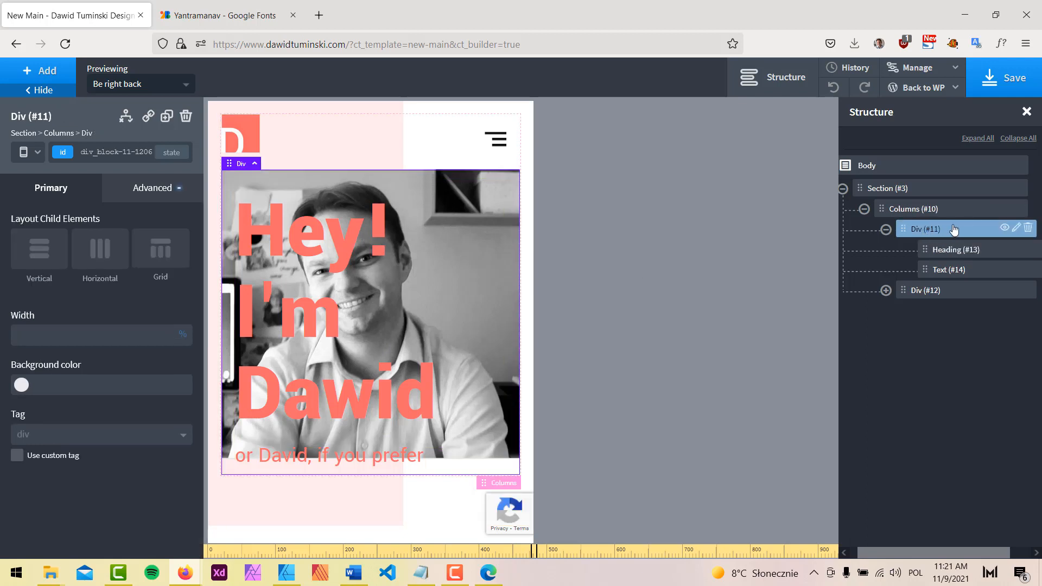
click(156, 190)
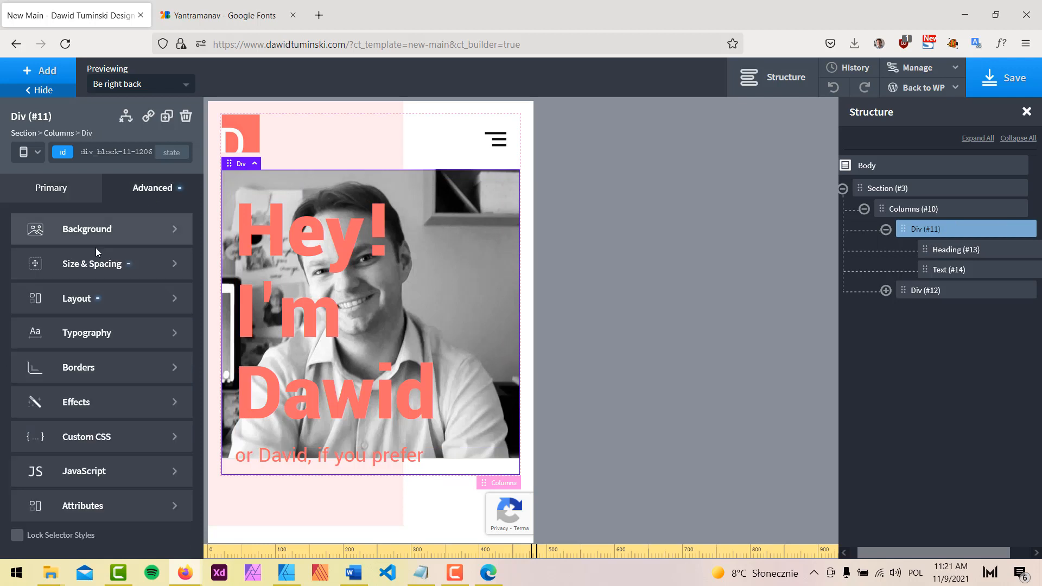
click(79, 265)
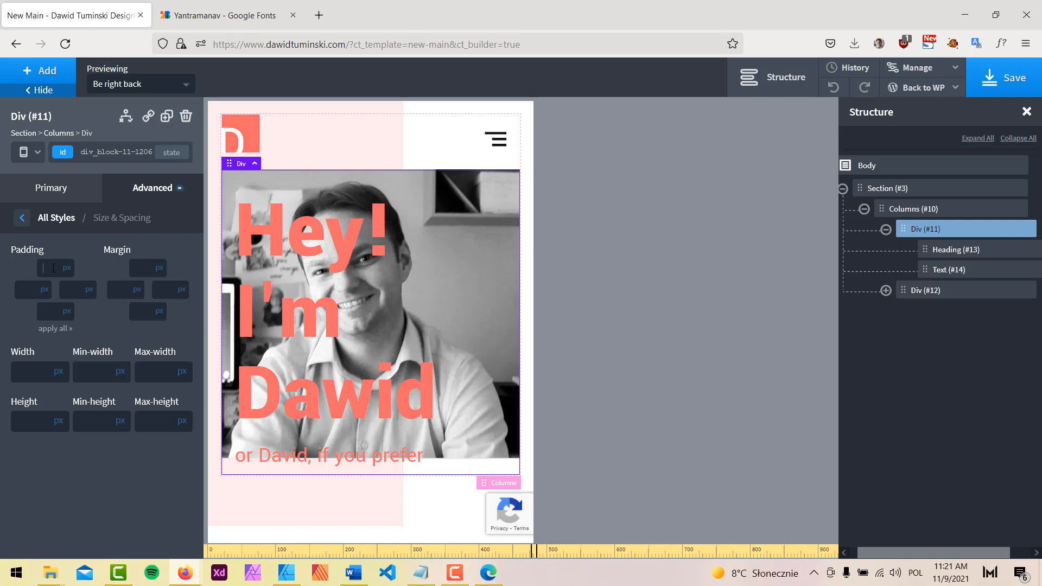
text(500)
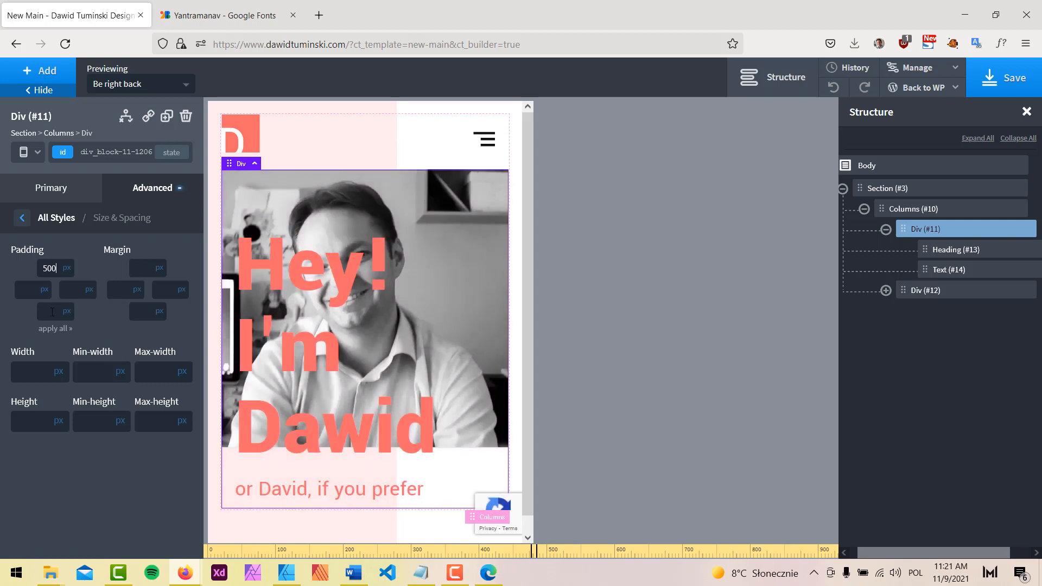
key(BackSpace)
key(BackSpace)
key(BackSpace)
text(600)
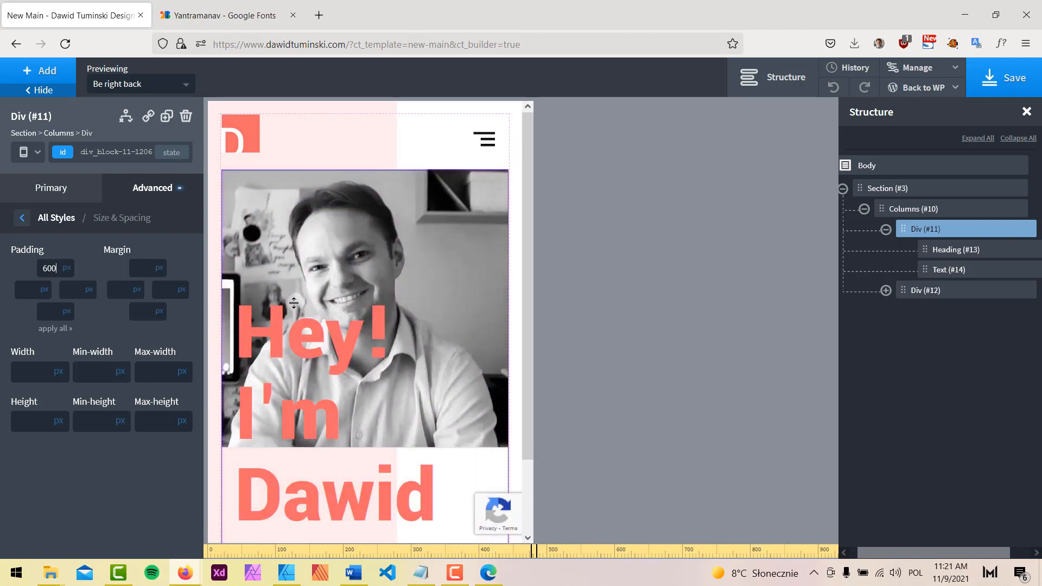
Set the Hey! I'm Dawid heading (#13) font size to 92 px
click(914, 246)
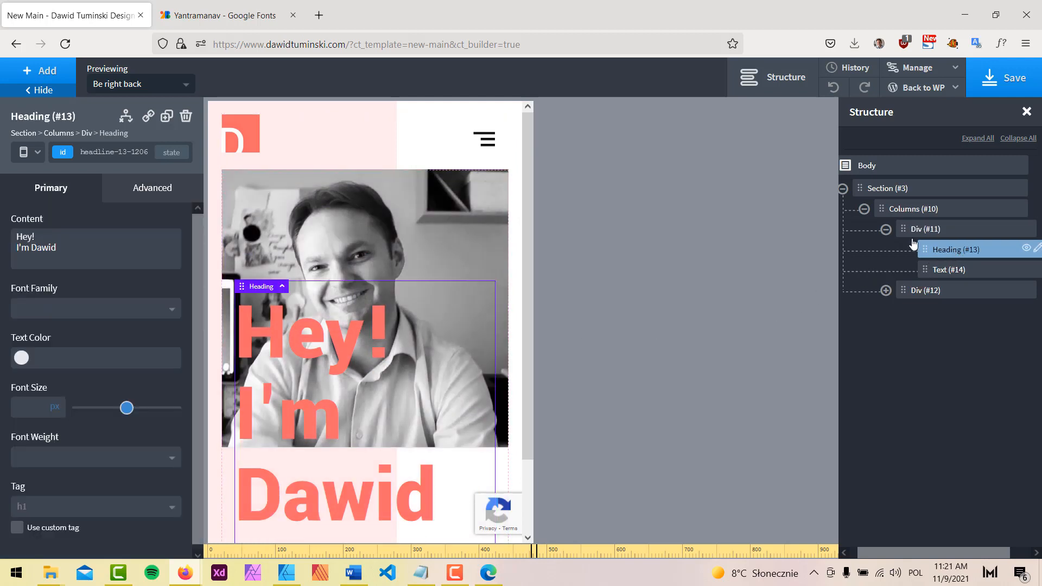
drag(130, 413, 170, 411)
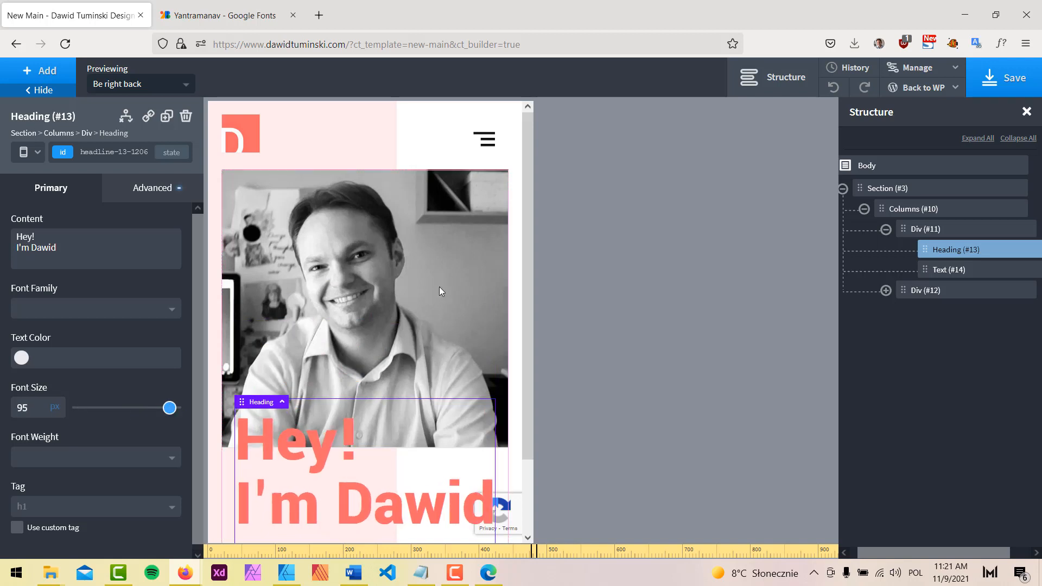
scroll(439, 286, down, 2)
double_click(36, 406)
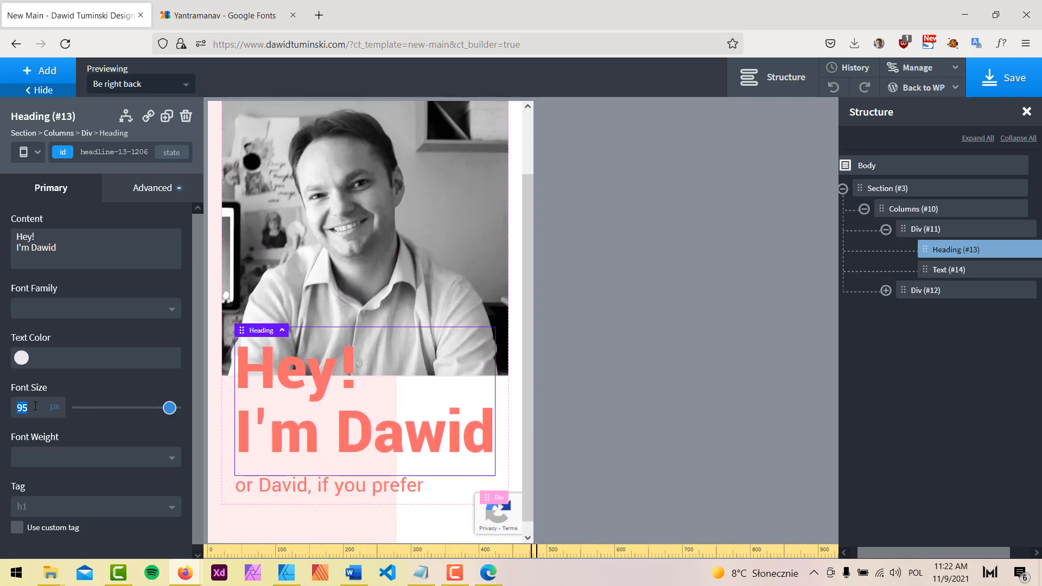
text(100)
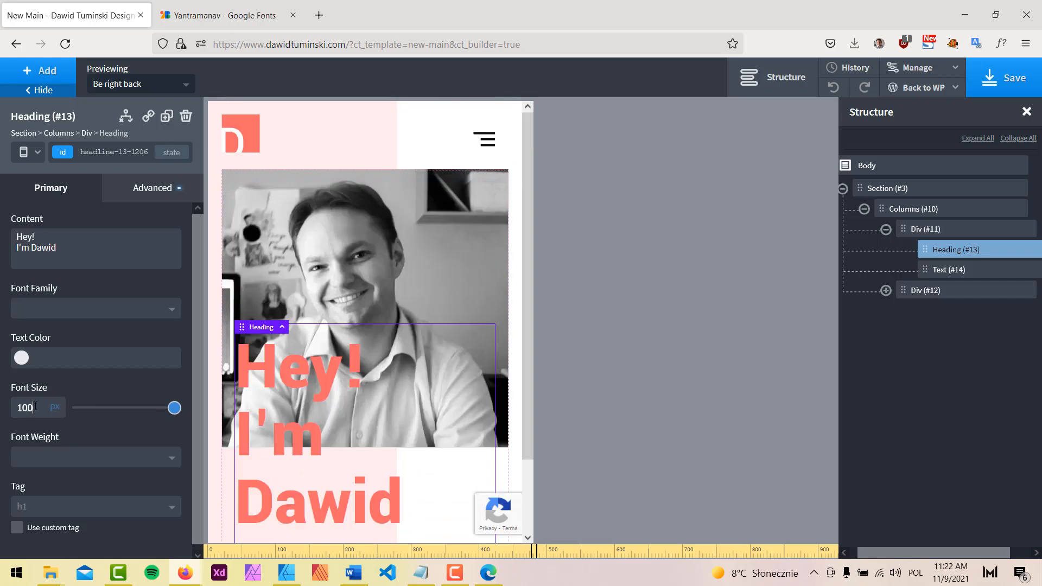
double_click(36, 407)
text(94)
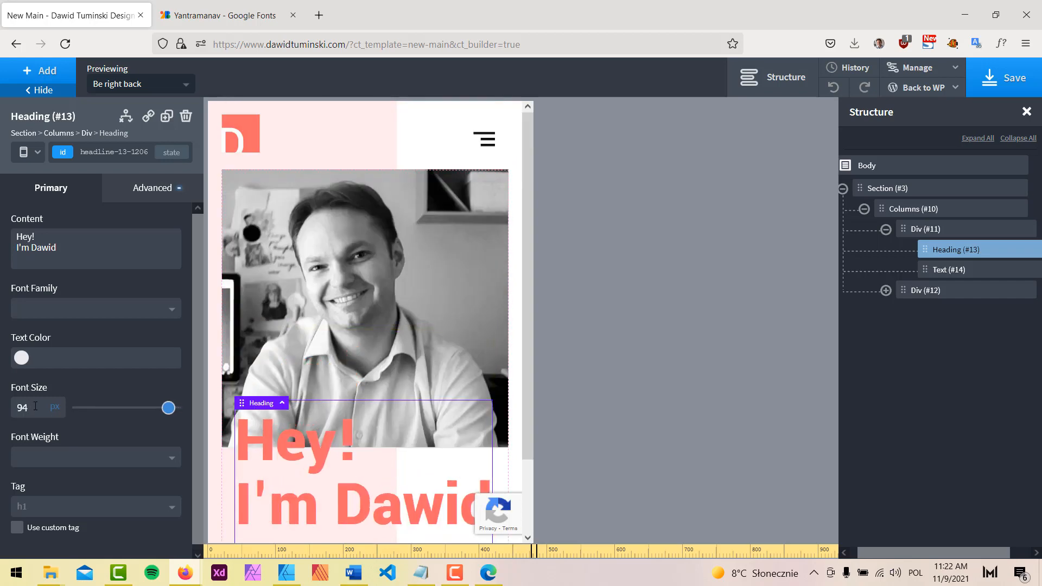
key(Down)
key(Down)
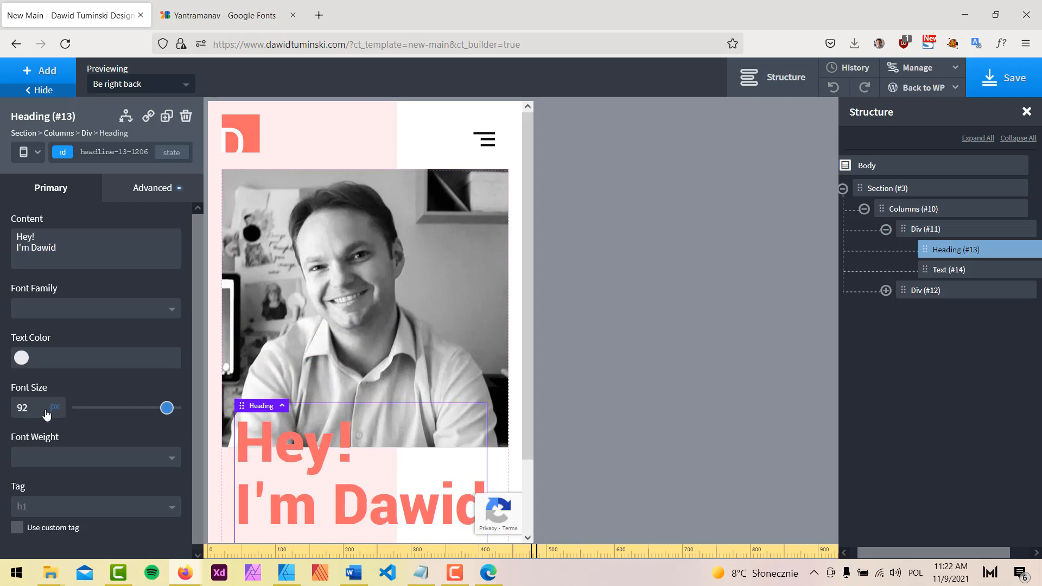
scroll(422, 268, down, 3)
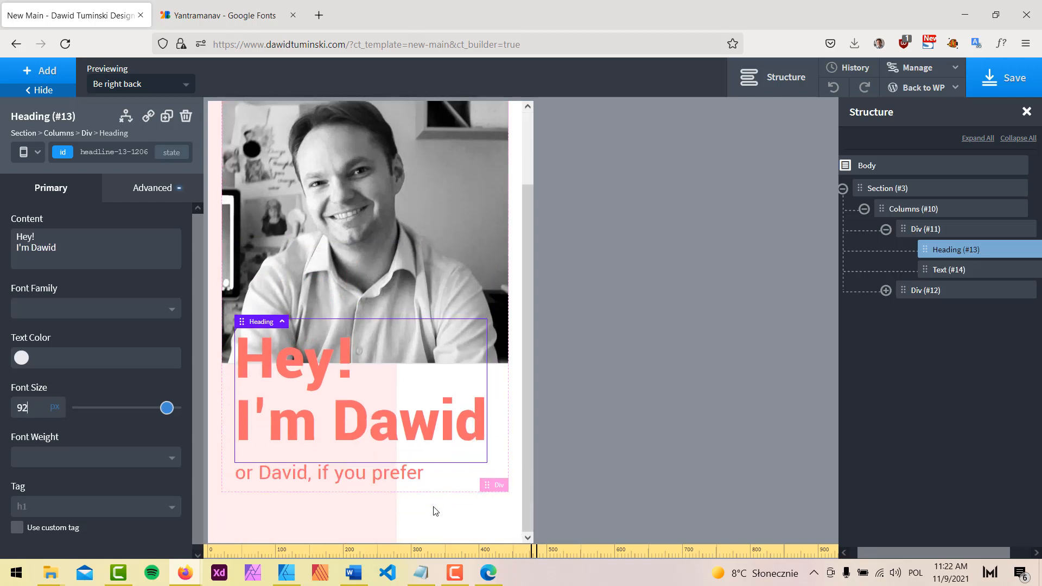
click(433, 509)
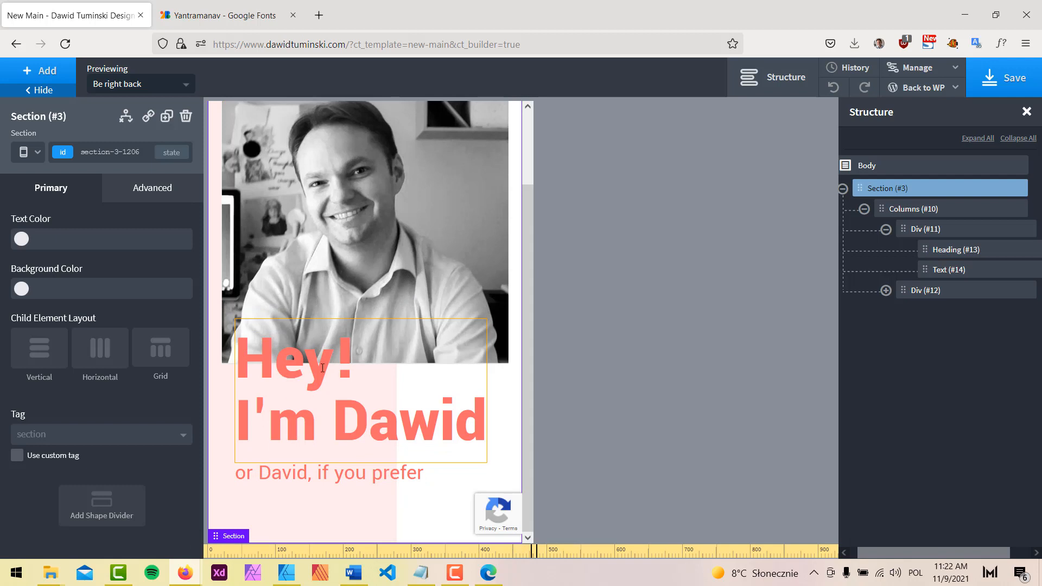
scroll(322, 368, up, 3)
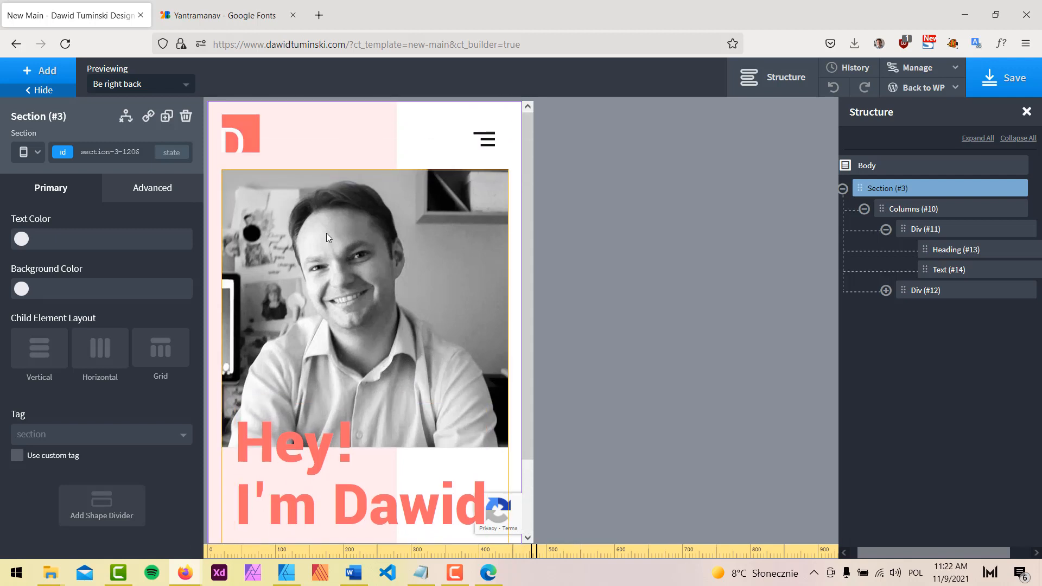
scroll(401, 298, down, 3)
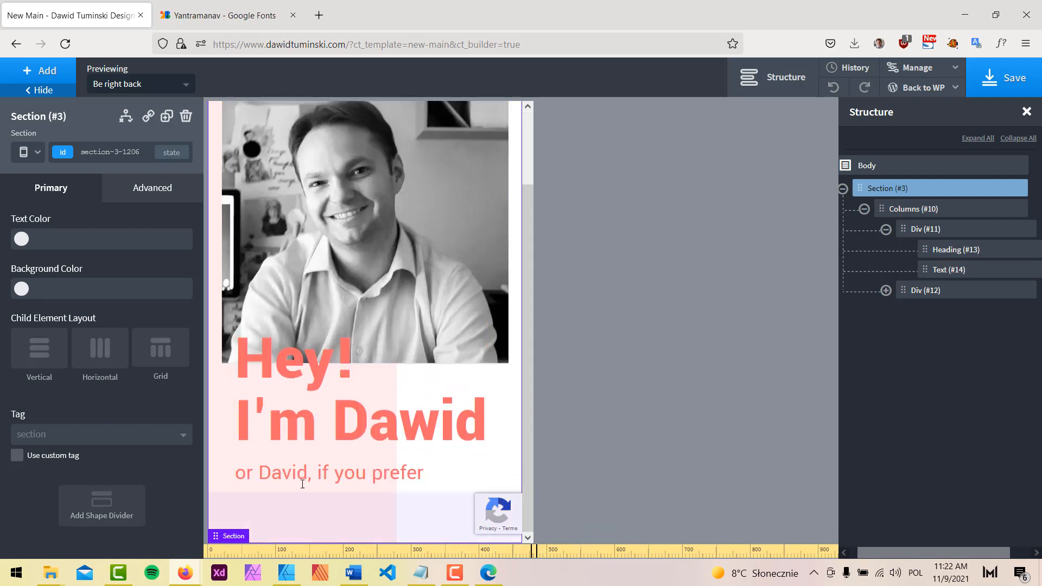
At the under-480px breakpoint, shrink the heading font to about 66 px
click(36, 153)
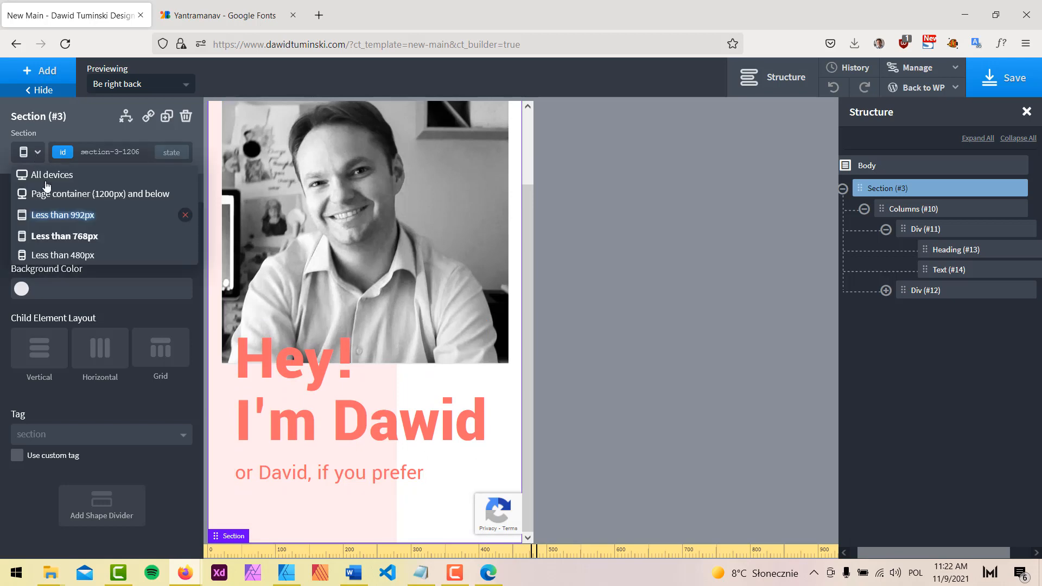
click(53, 255)
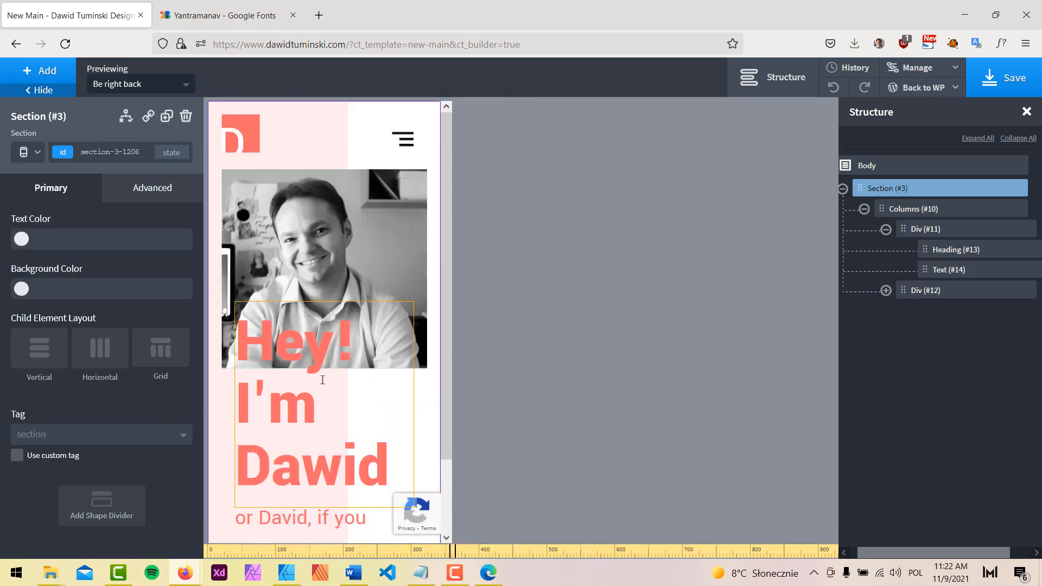
click(304, 356)
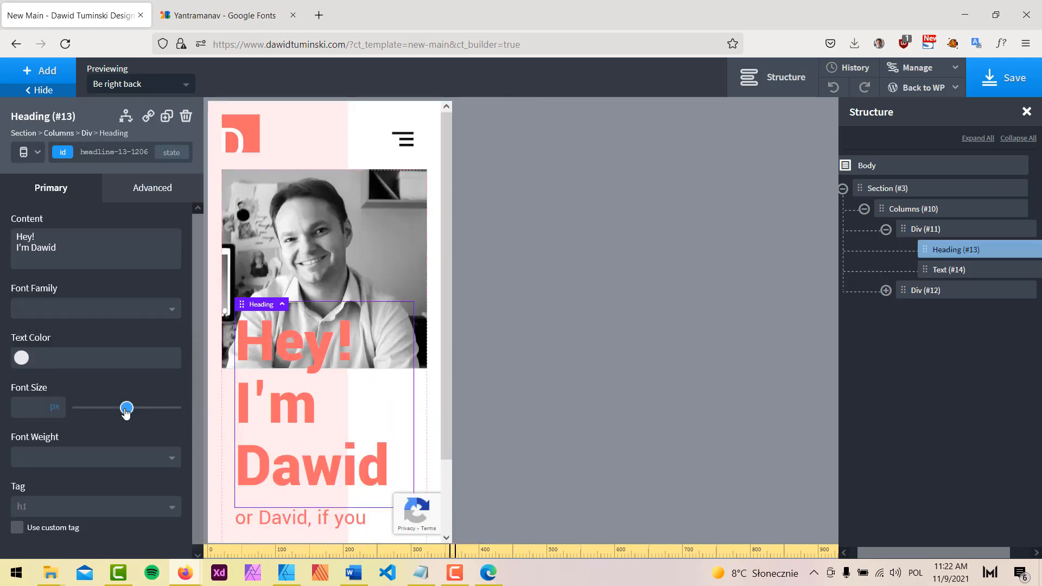
mouse_move(125, 412)
mouse_down()
mouse_move(103, 410)
mouse_move(152, 410)
mouse_move(143, 410)
mouse_up()
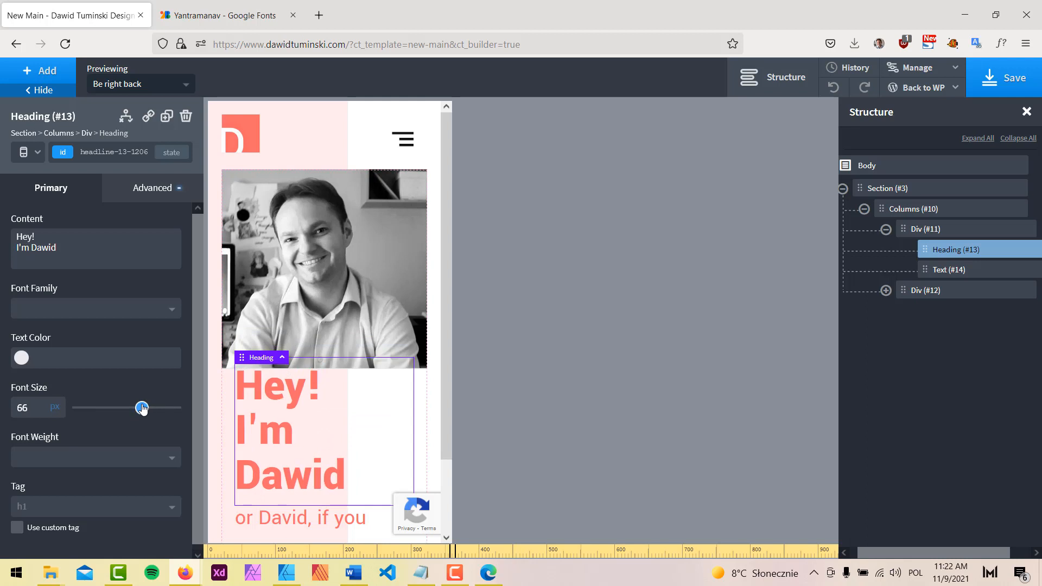
Give Div (#11) a 400 px top padding at this breakpoint and save the page
click(939, 233)
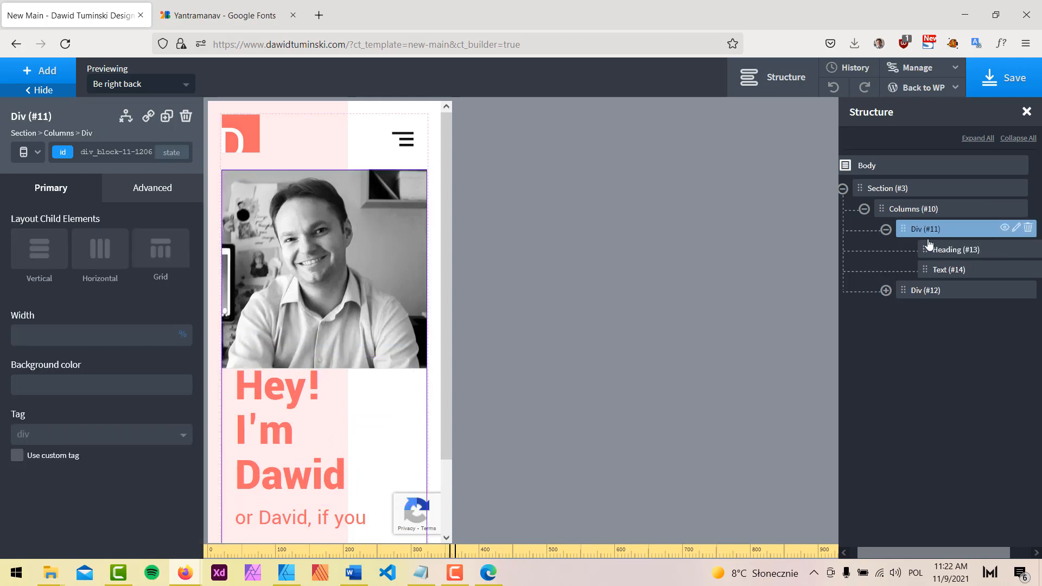
click(136, 201)
click(66, 264)
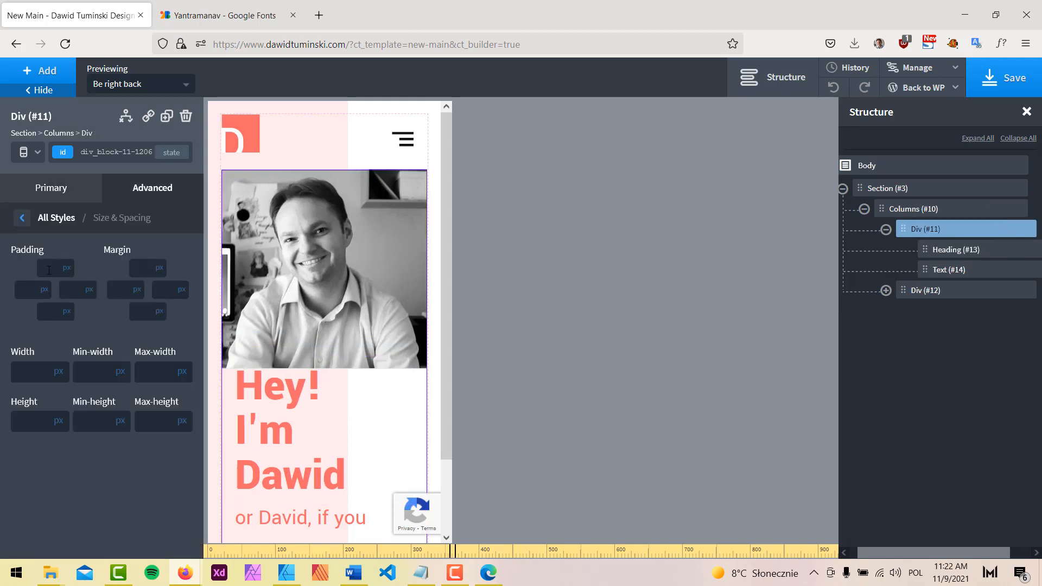
text(400)
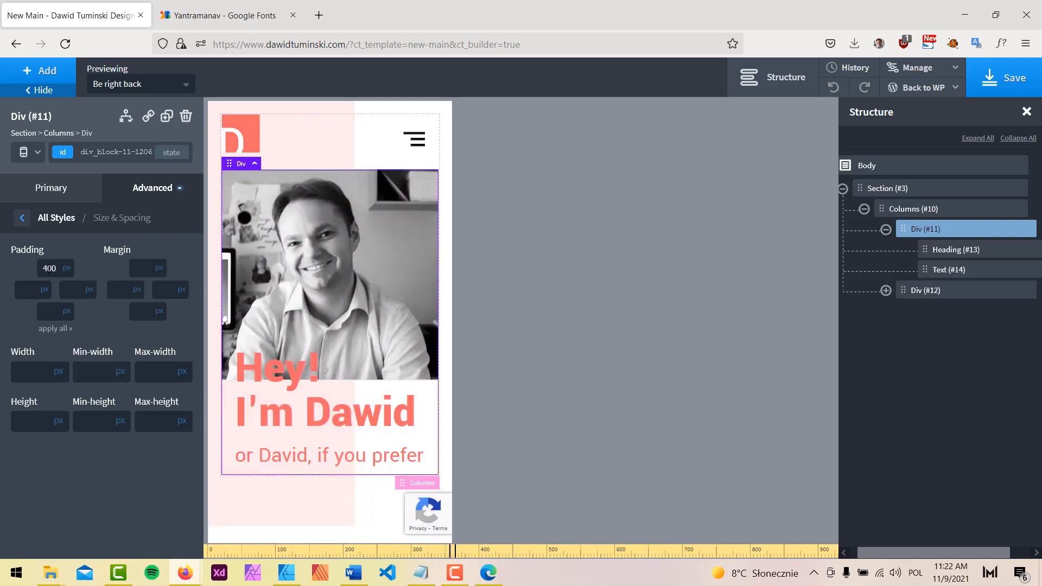
double_click(50, 268)
click(380, 107)
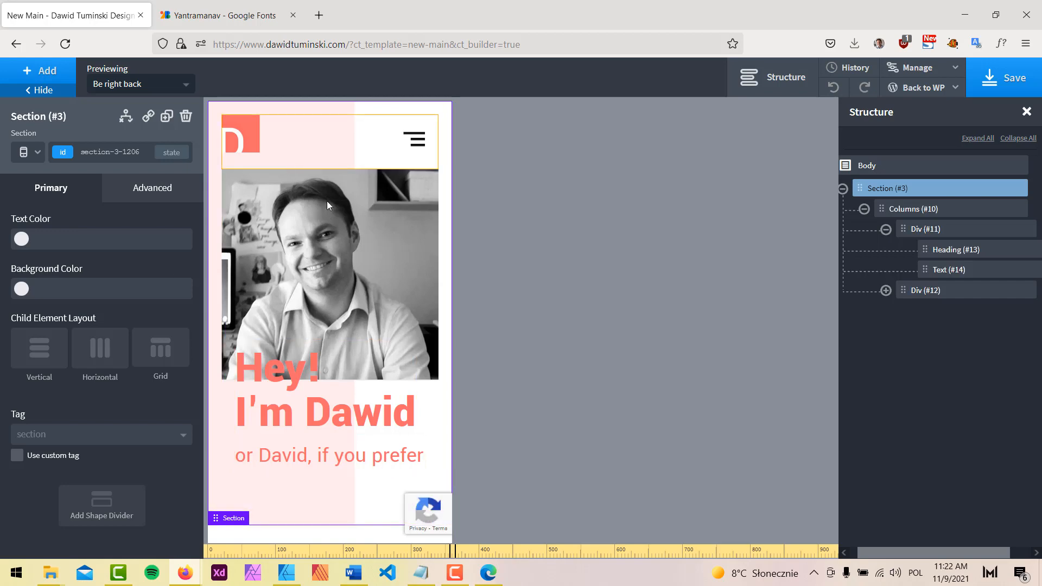
click(1010, 76)
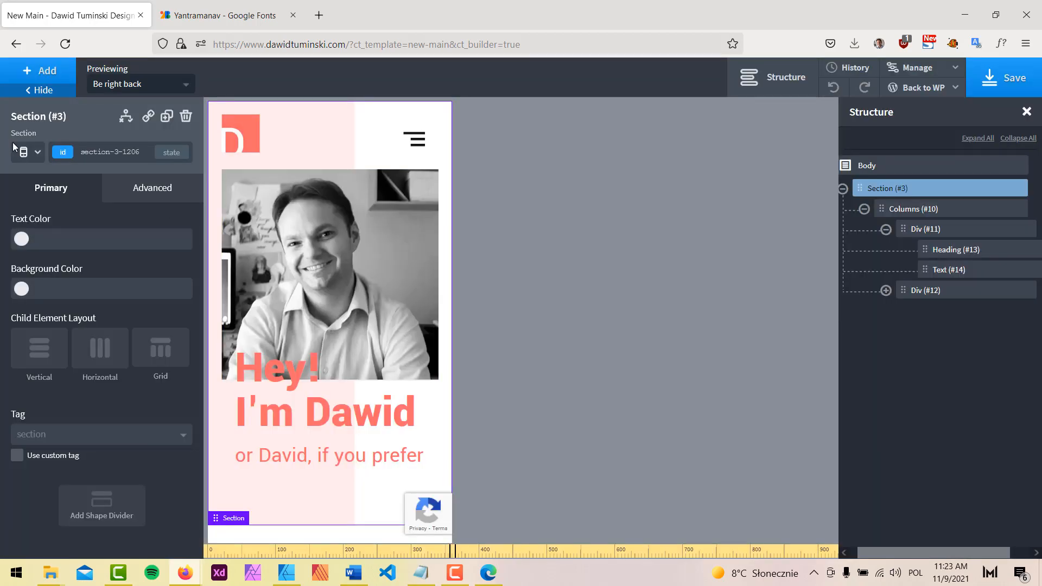
Preview the hero at the under-992px, under-768px and under-480px breakpoints
click(30, 152)
click(37, 172)
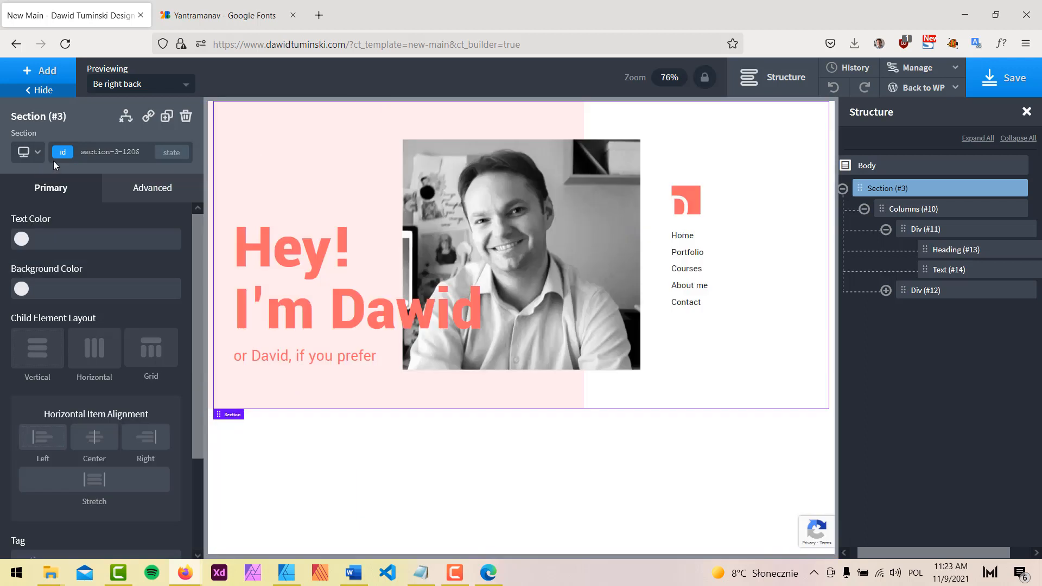
click(31, 154)
click(38, 200)
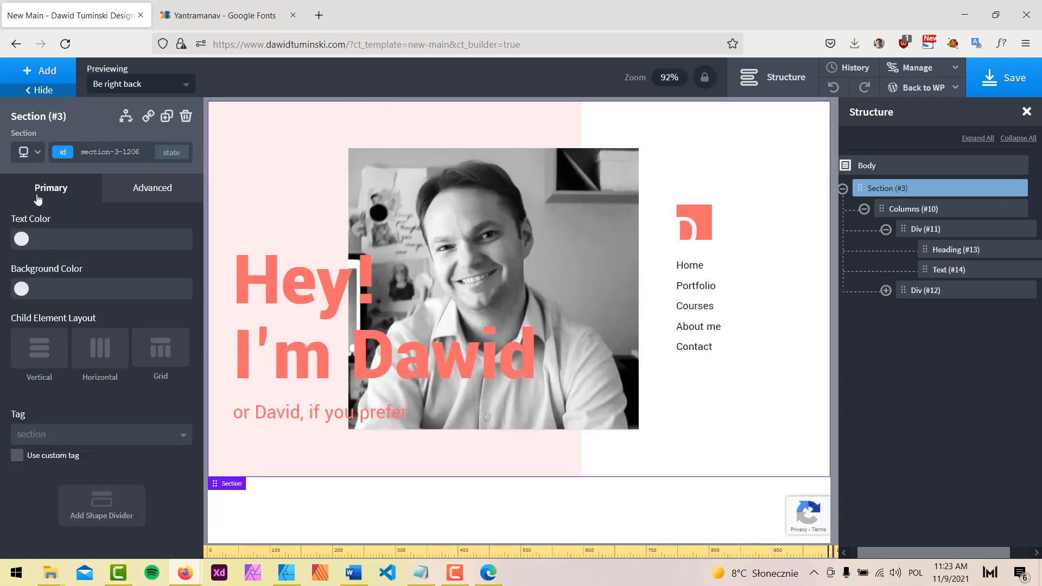
click(38, 154)
click(46, 236)
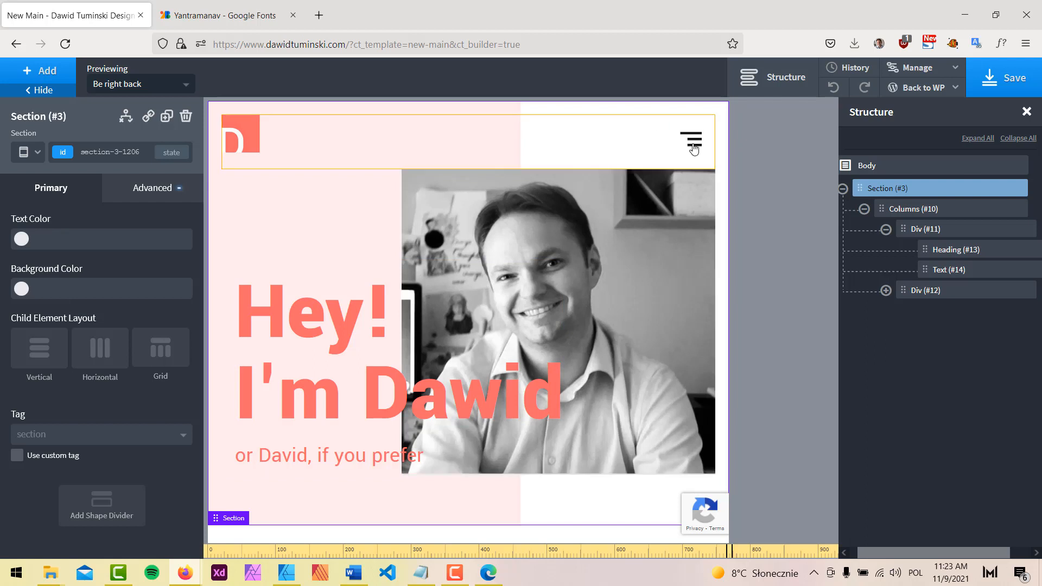
click(36, 154)
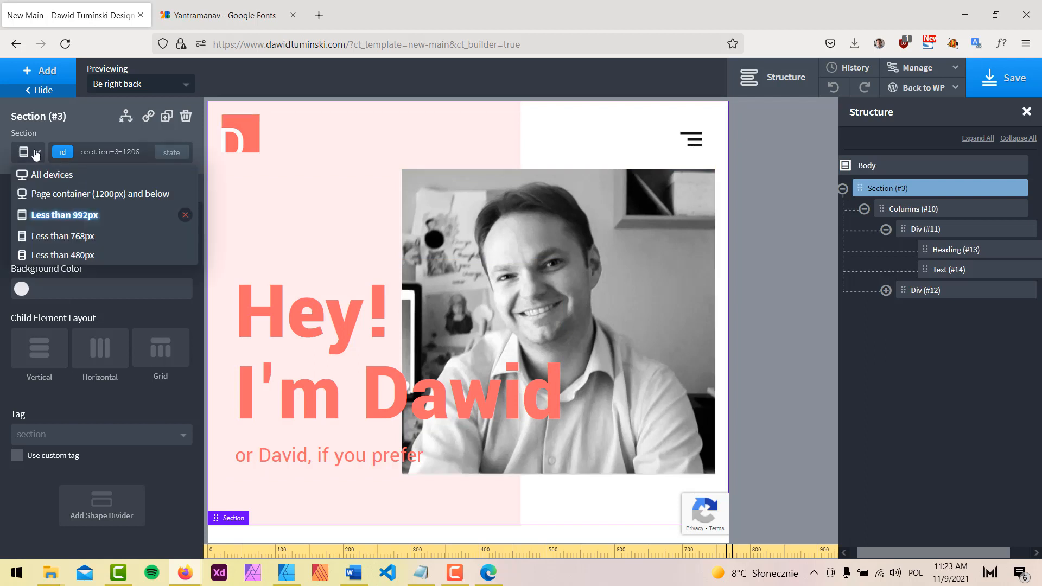
click(59, 255)
scroll(333, 299, down, 2)
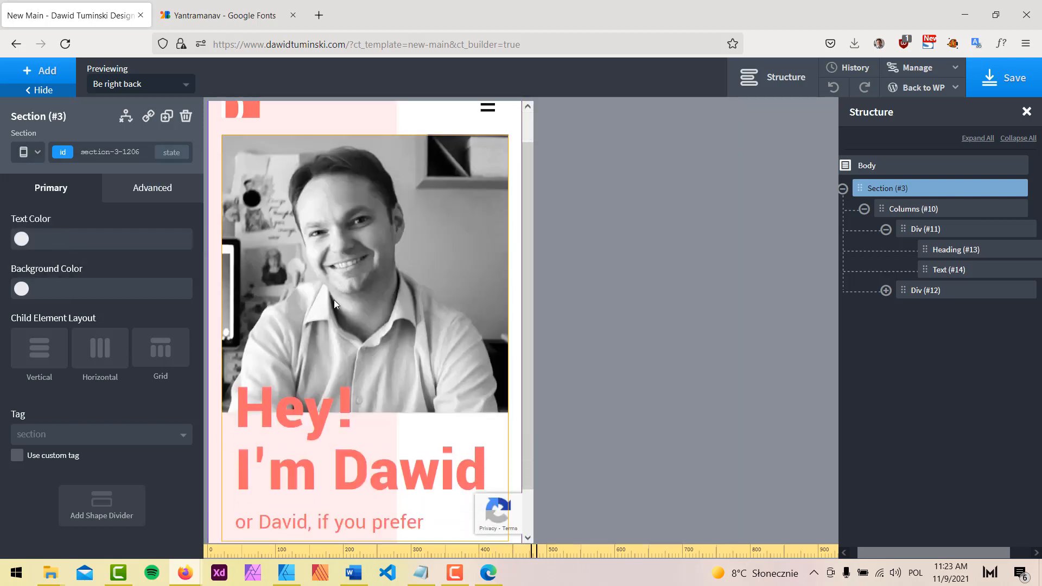
Return to the All devices layout, save the page and select the Body
click(33, 153)
click(50, 256)
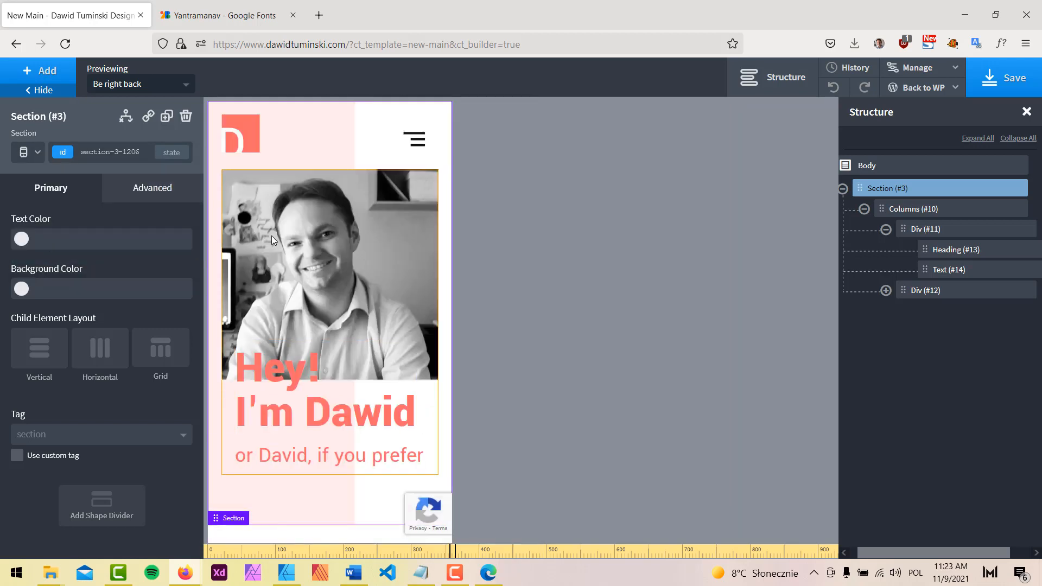
click(44, 162)
click(44, 175)
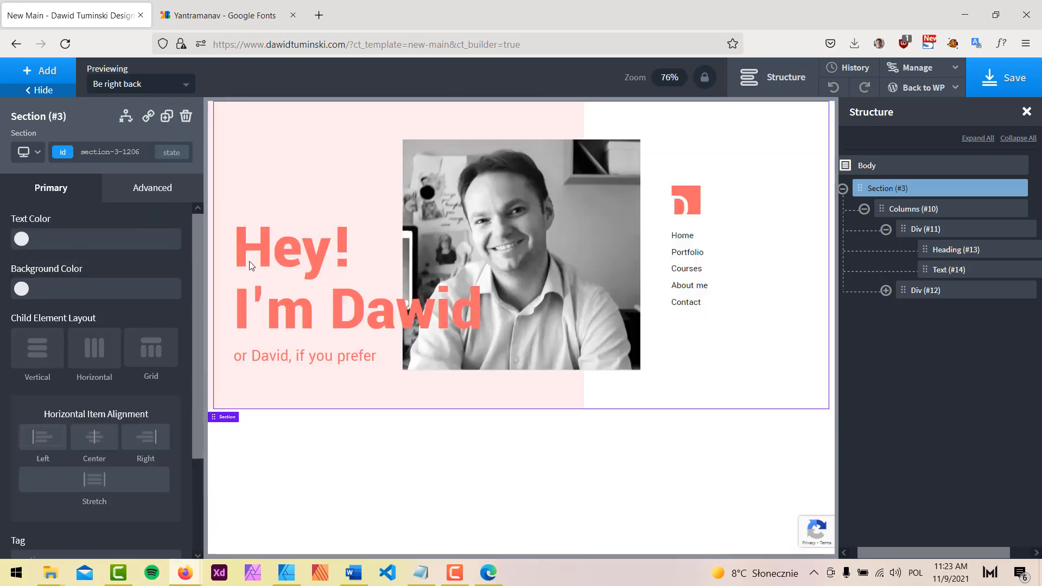
click(993, 87)
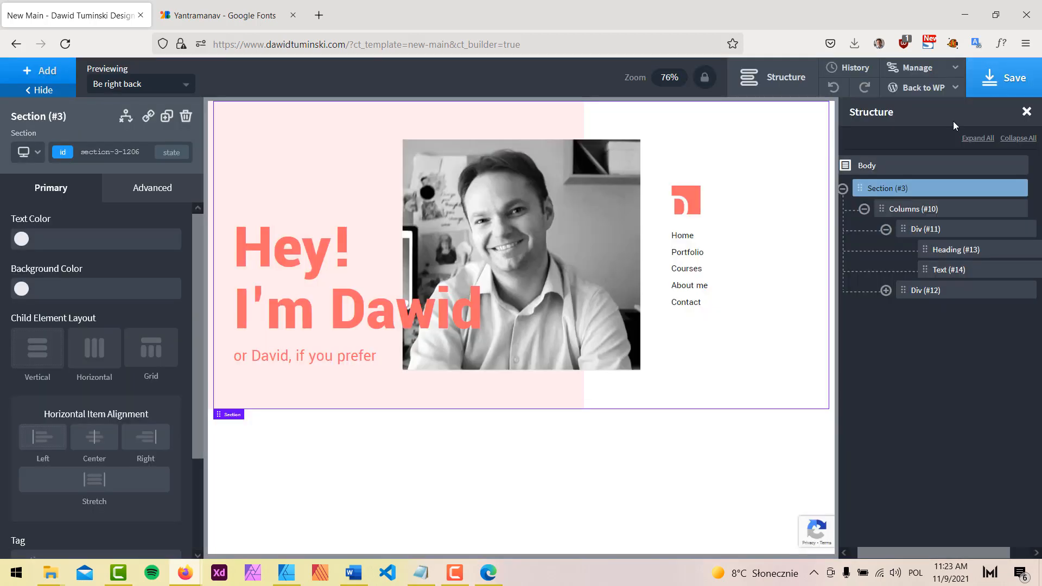
click(843, 188)
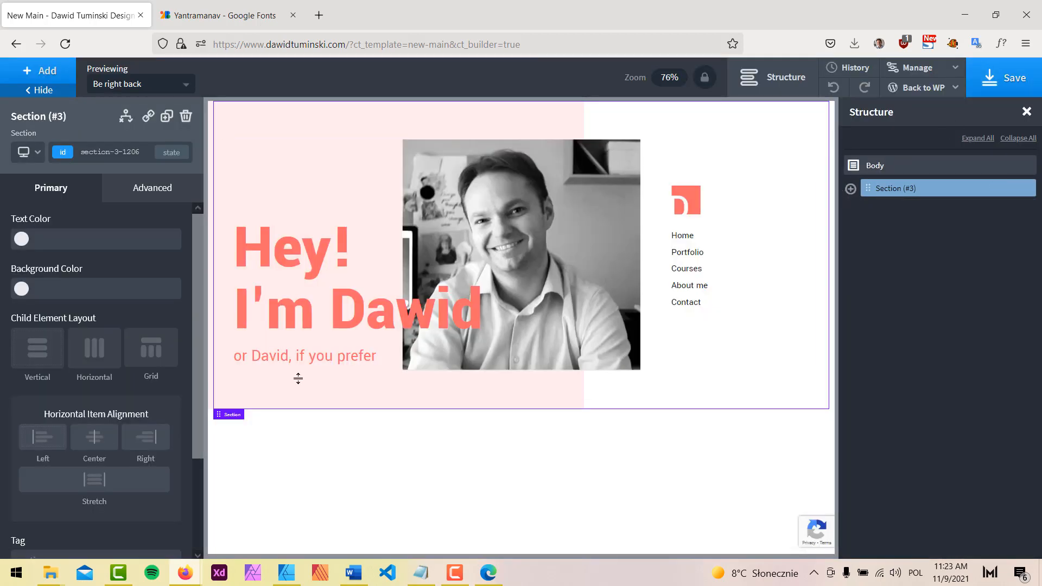
click(890, 166)
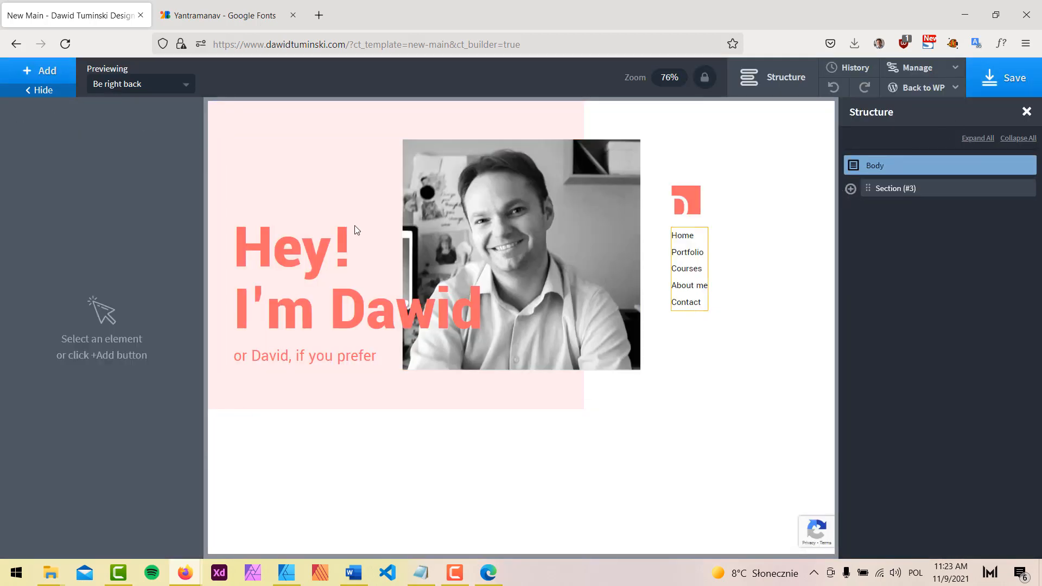
Add an Inner Content element to the page
click(55, 78)
text(inner)
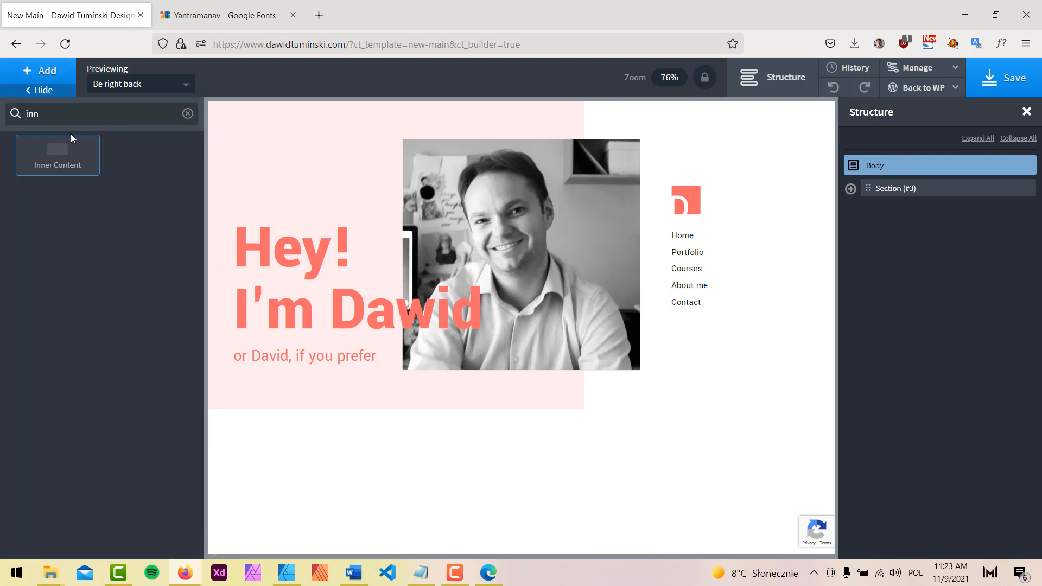
click(64, 150)
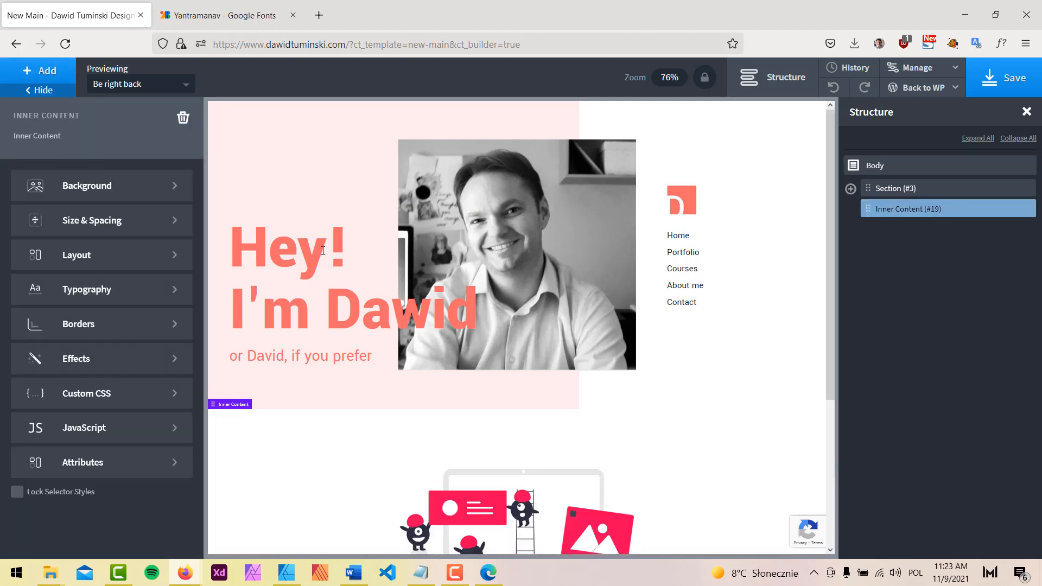
Duplicate hero Section (#3) at the All devices layout
click(693, 344)
click(24, 152)
click(29, 175)
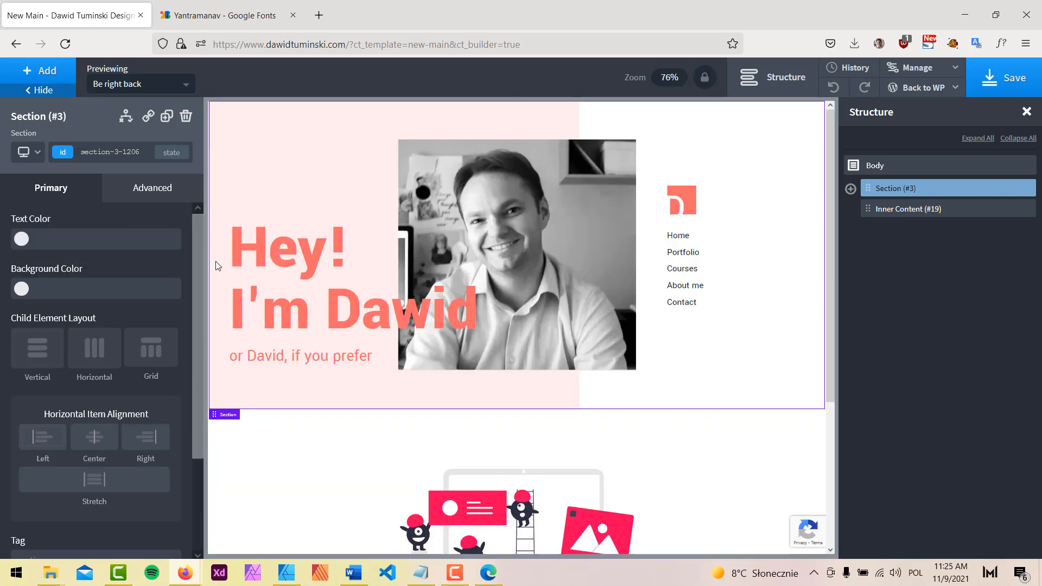
click(167, 116)
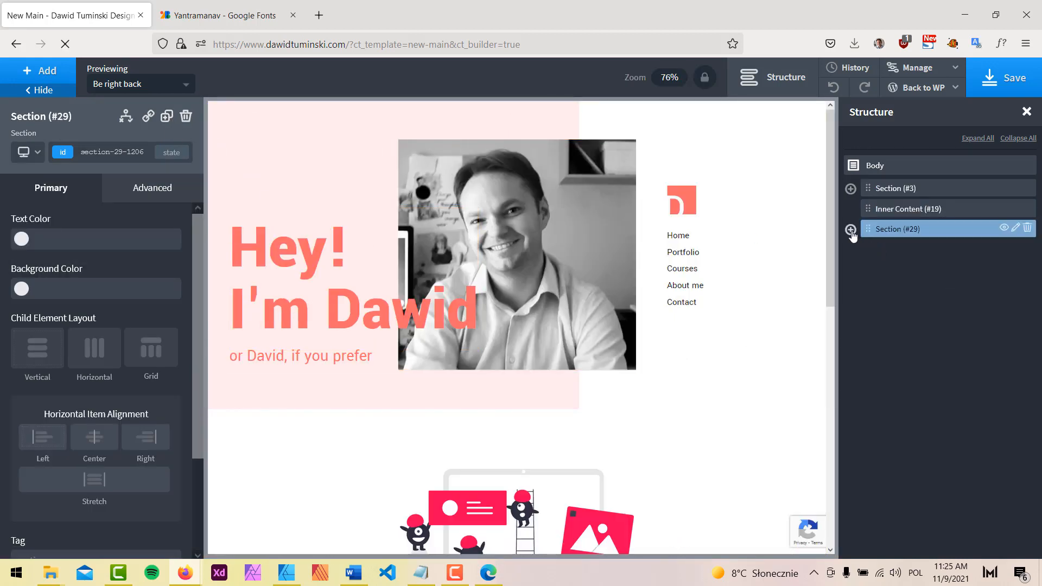
click(851, 230)
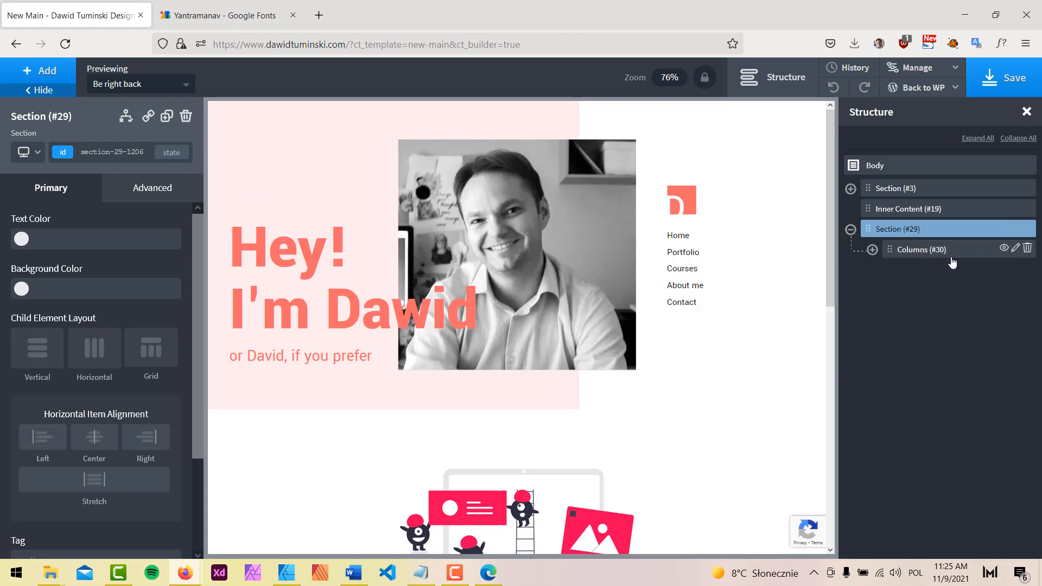
scroll(704, 398, down, 10)
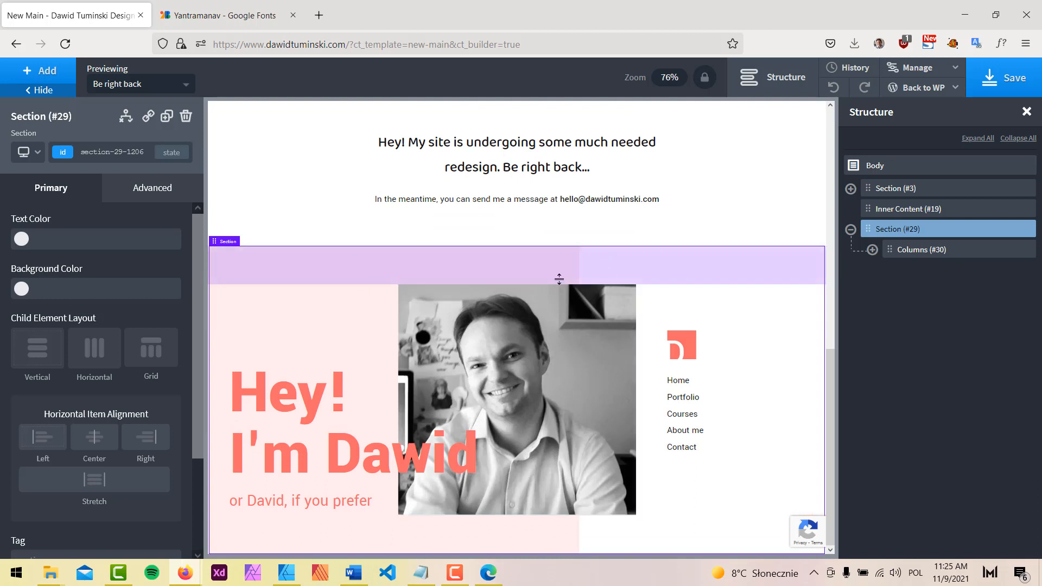
Replace the duplicated section's Columns (#30) with a new 50/50 Columns element
click(1027, 251)
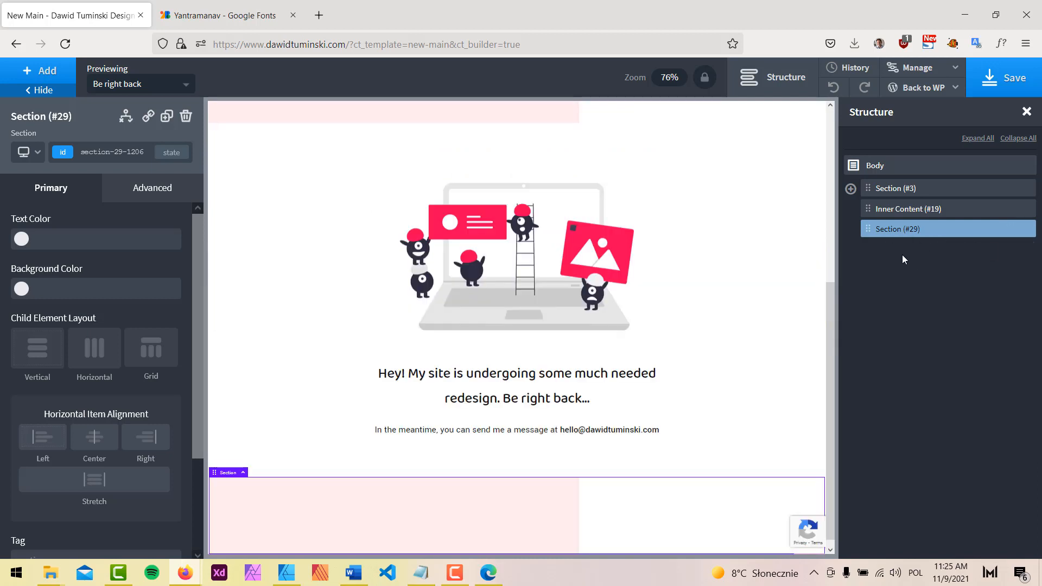
click(42, 71)
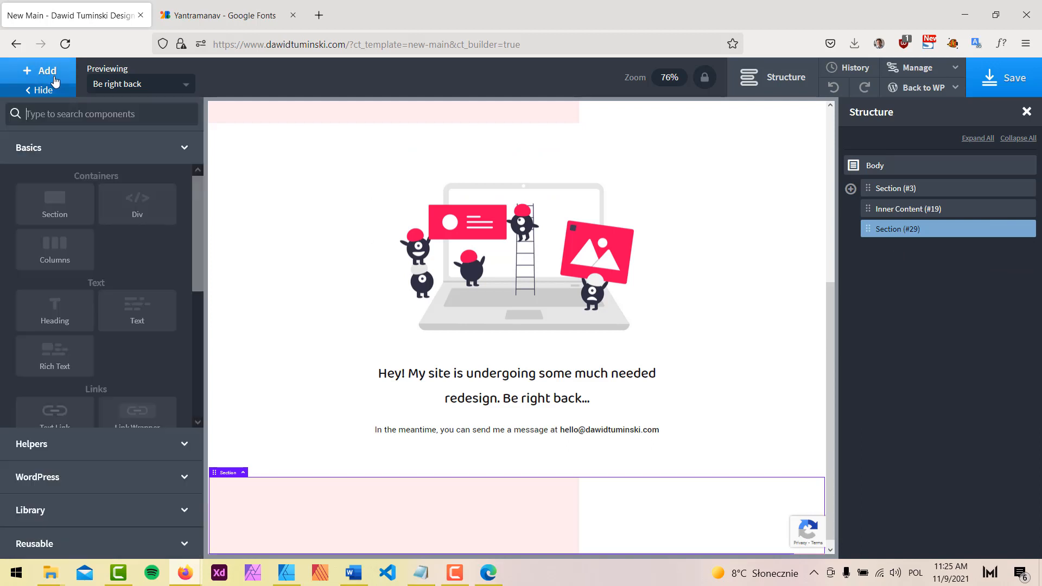
text(c)
click(58, 154)
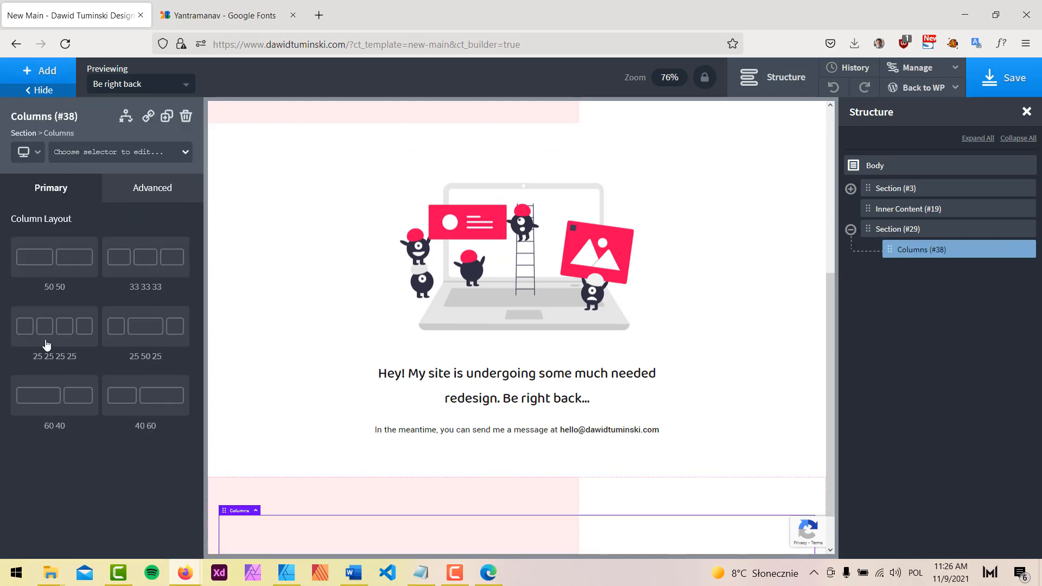
click(71, 259)
Save the page and select the first column, Div (#39)
scroll(728, 379, down, 1)
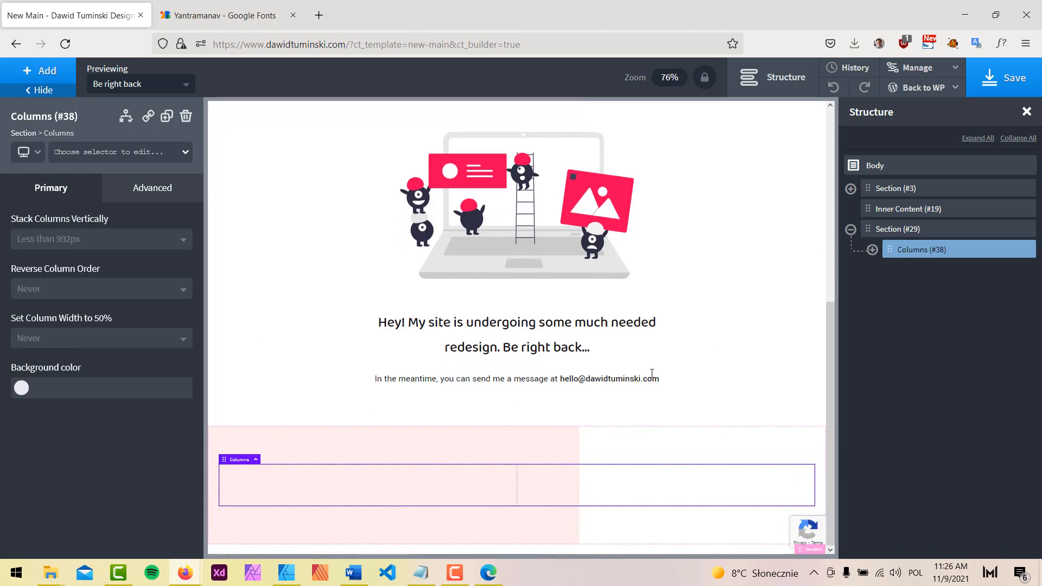
click(990, 80)
click(873, 250)
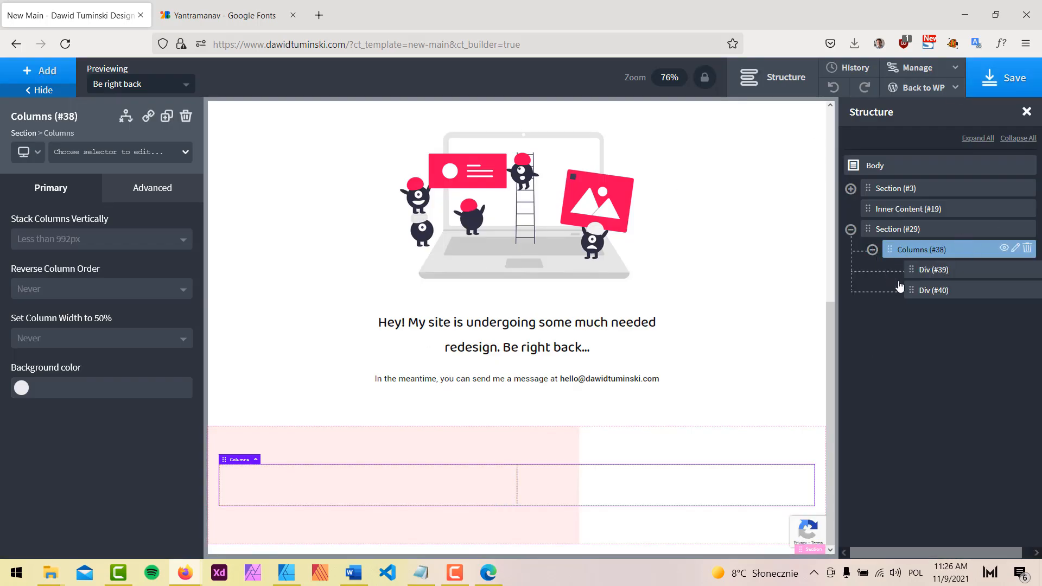
click(925, 269)
click(63, 75)
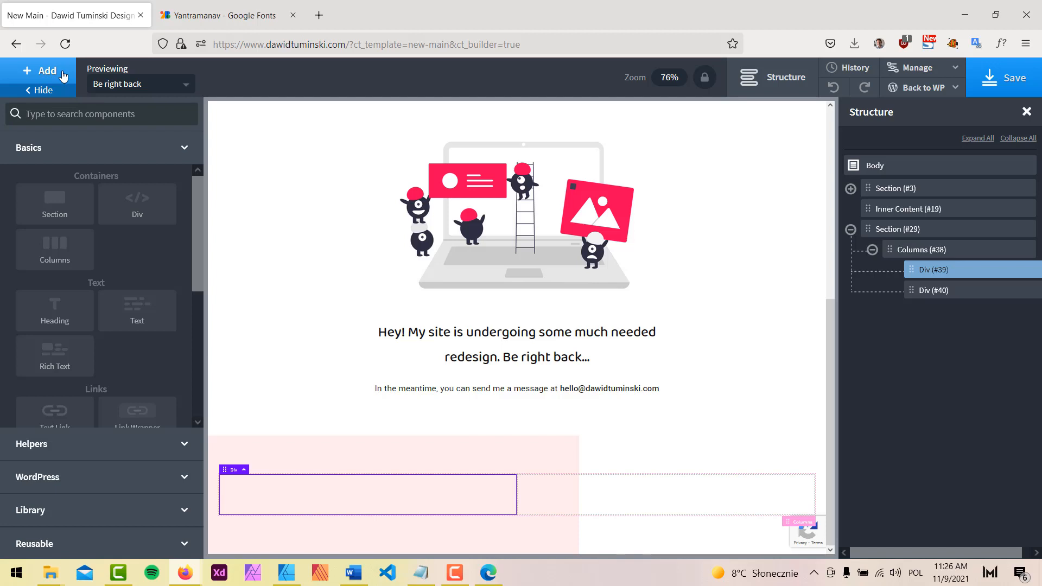
Add a Shortcode element to Div (#39) at 100% width and save
text(sho)
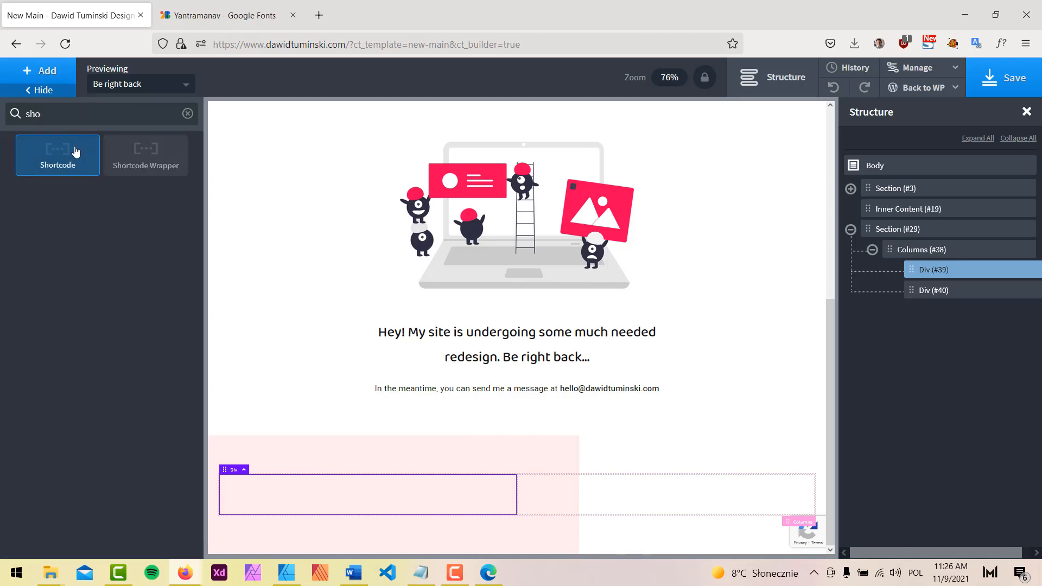
click(73, 152)
click(151, 185)
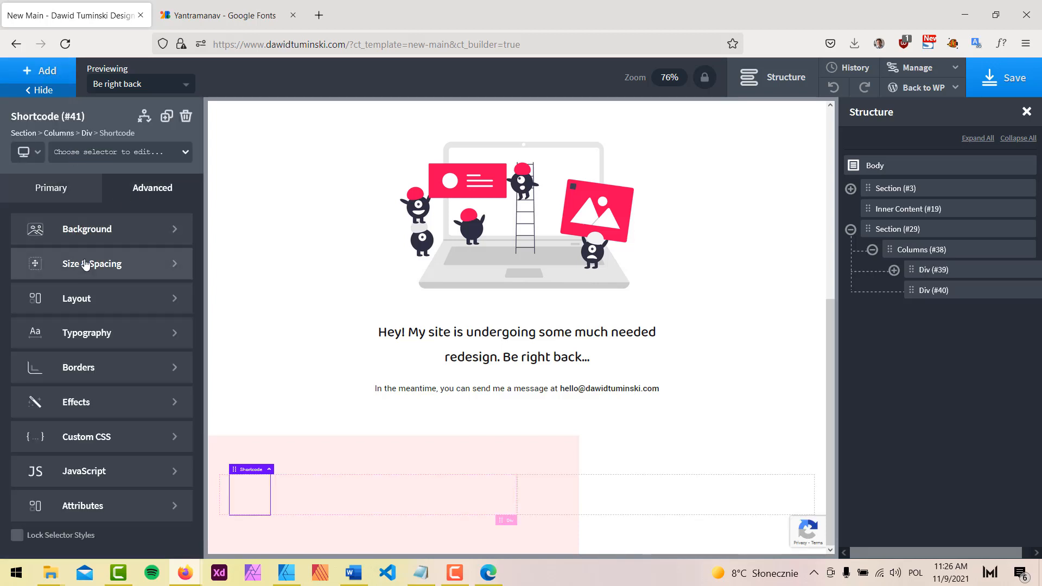
click(38, 264)
click(19, 373)
text(10)
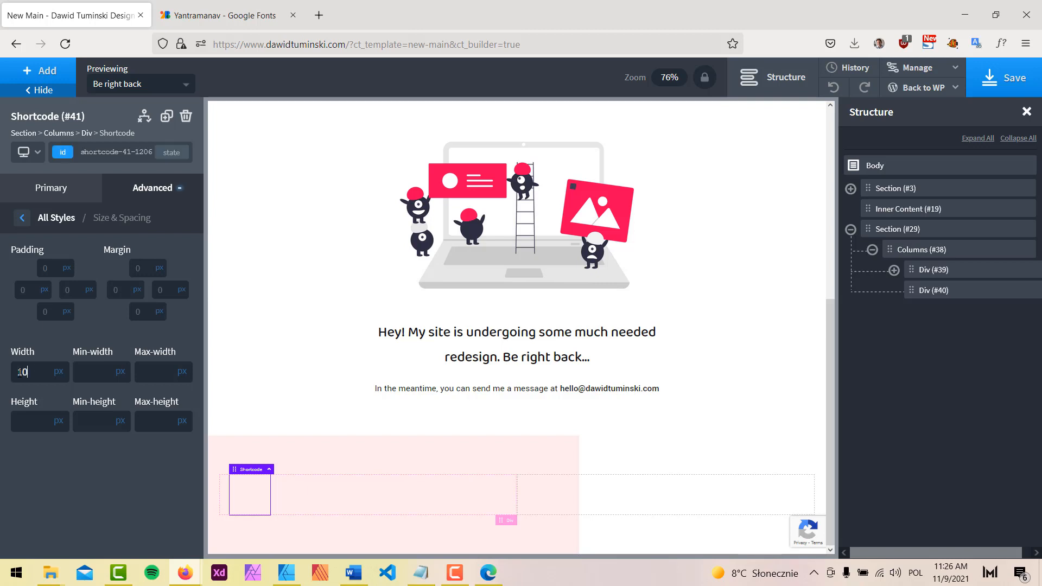
text(0)
click(57, 372)
click(63, 367)
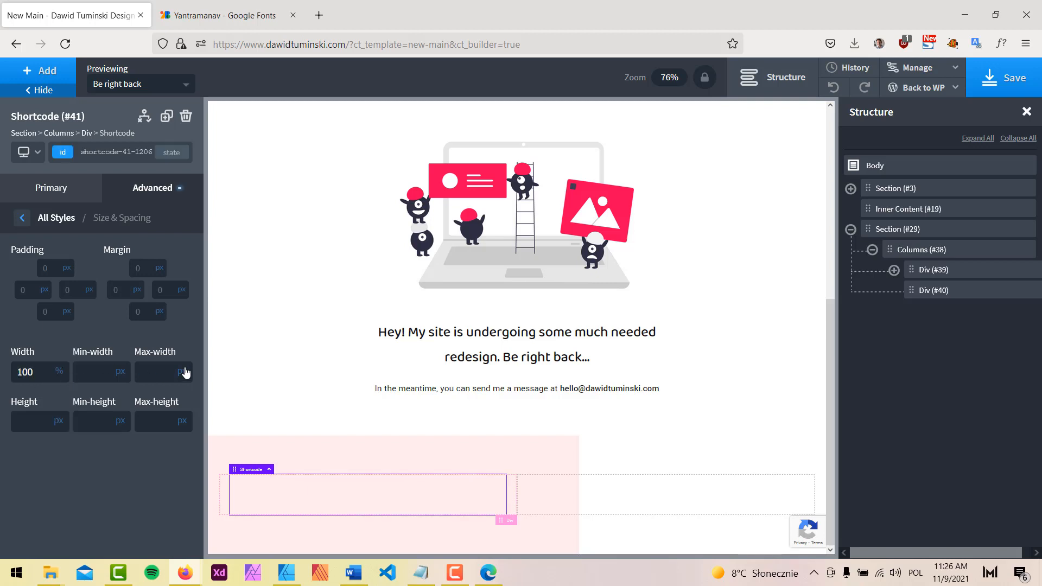
click(1019, 80)
Copy the Contact form 1 shortcode from WordPress Contact Forms, then return to the builder
click(292, 15)
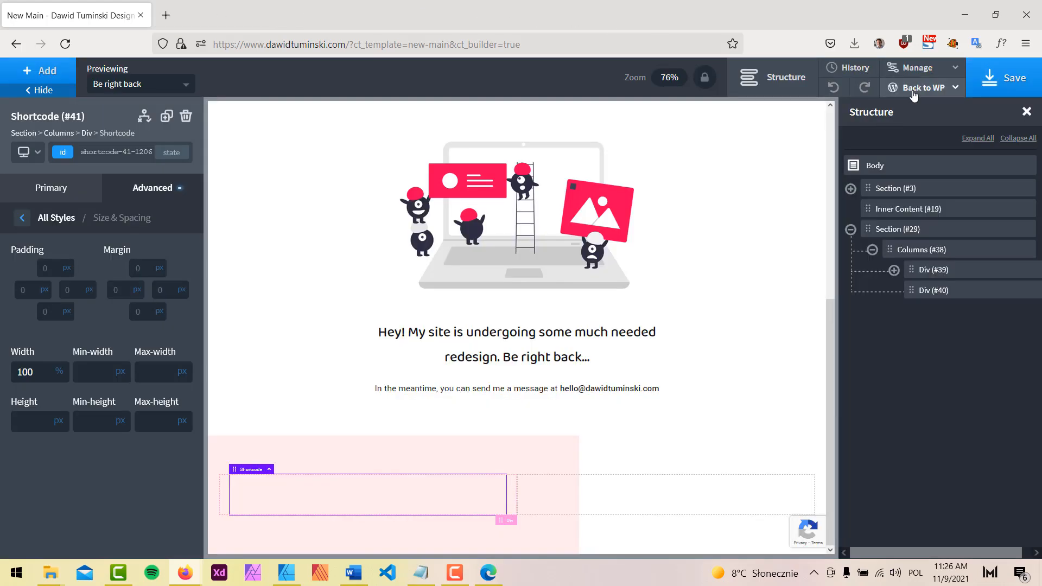
click(923, 87)
middle_click(901, 108)
click(225, 16)
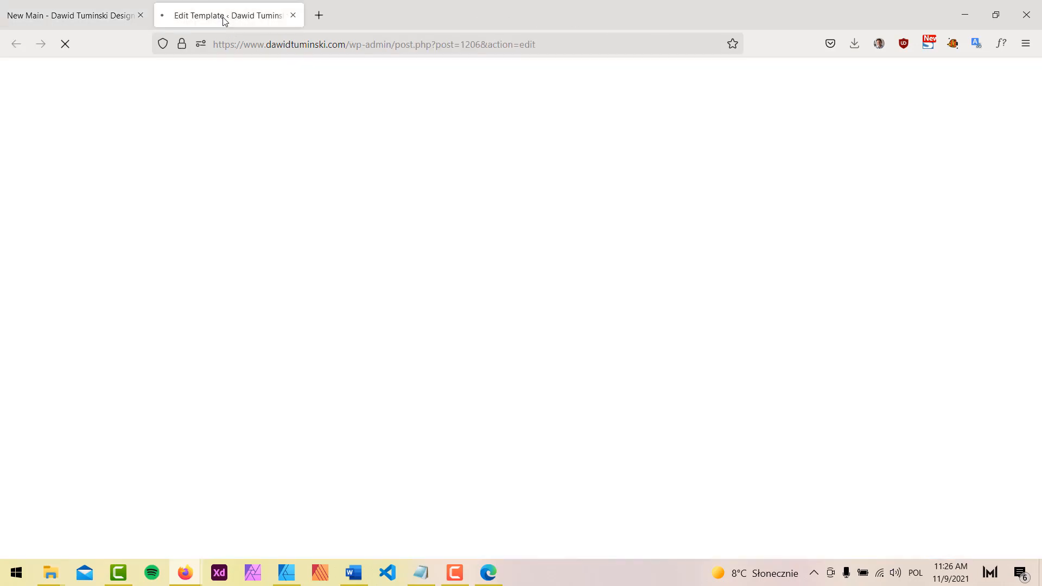
click(23, 274)
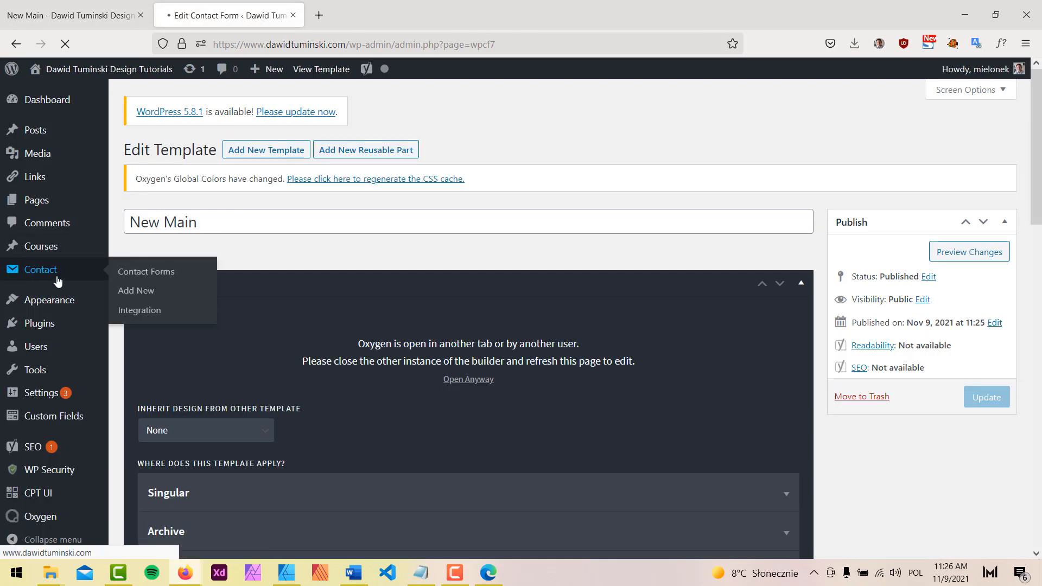
double_click(585, 290)
click(586, 289)
key(ctrl+c)
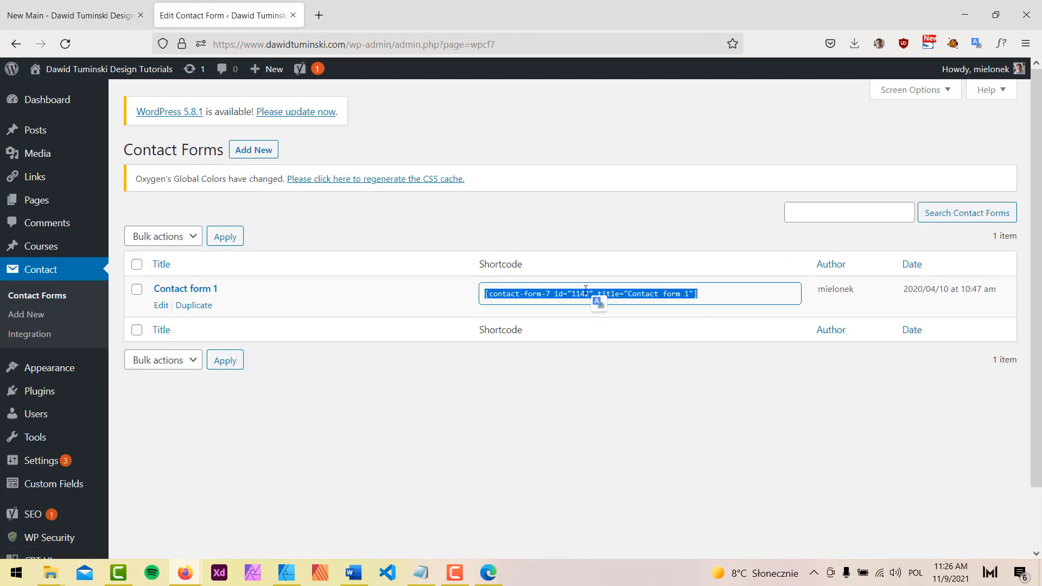
click(70, 15)
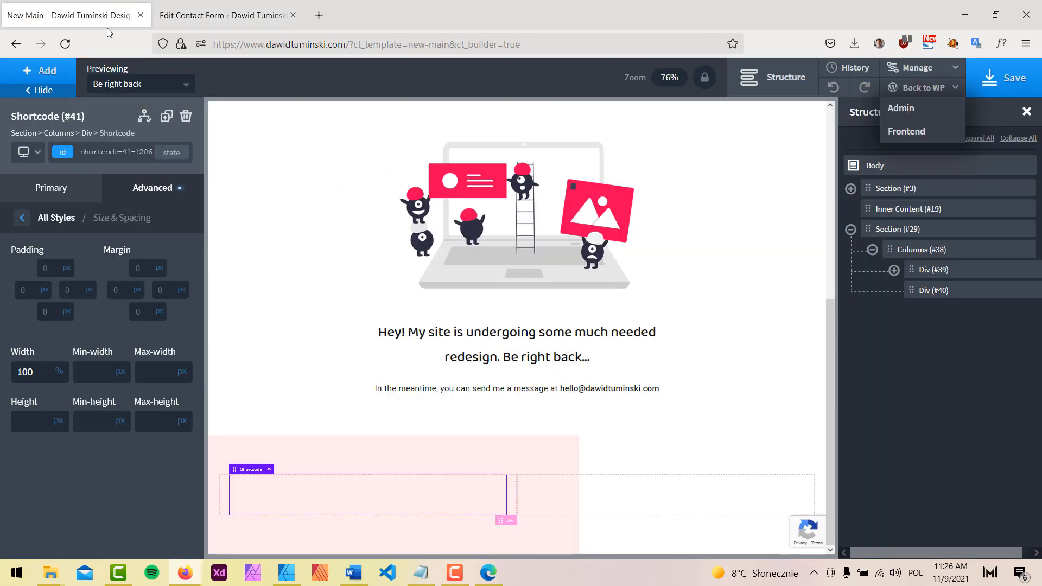
Paste the Contact form 1 shortcode into Shortcode (#41)'s Full shortcode field
click(147, 189)
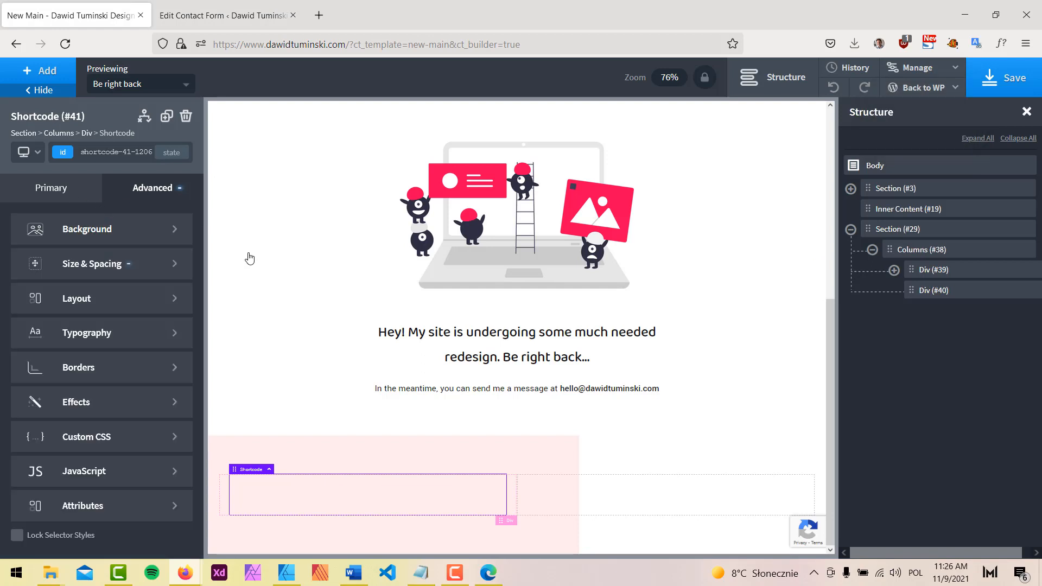
click(894, 271)
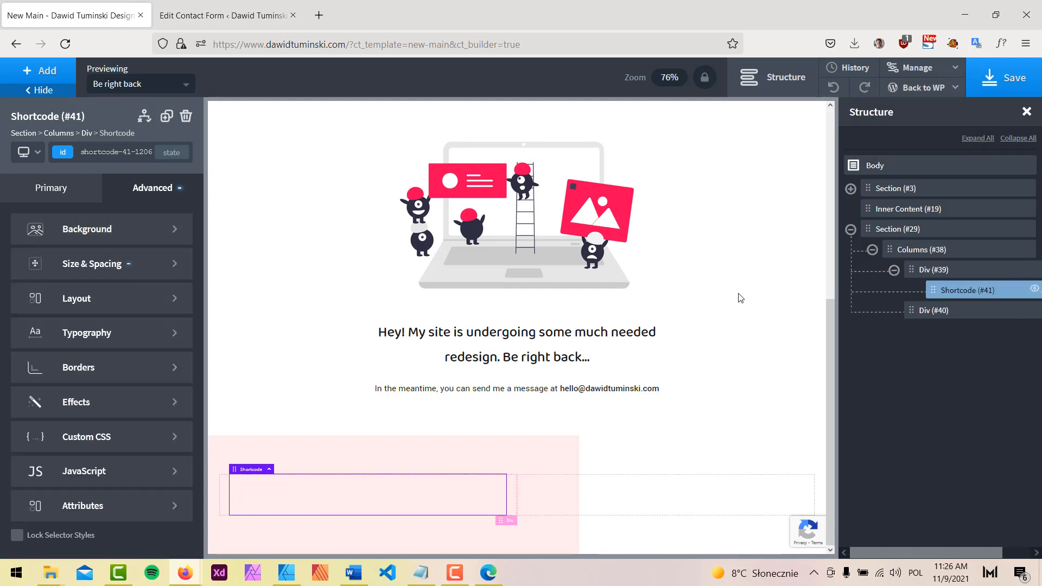
click(60, 191)
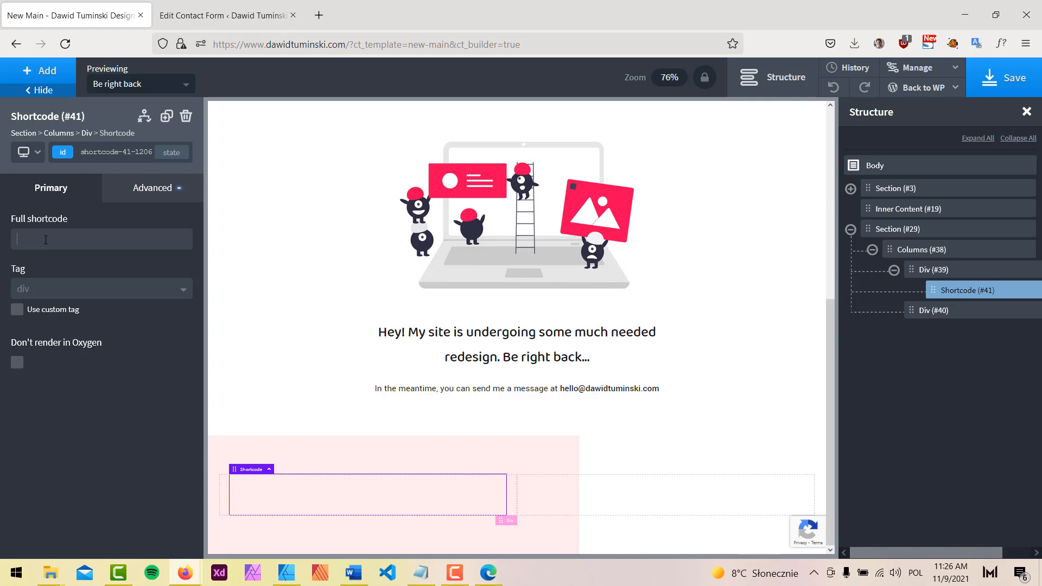
click(46, 240)
key(ctrl+v)
scroll(576, 437, down, 5)
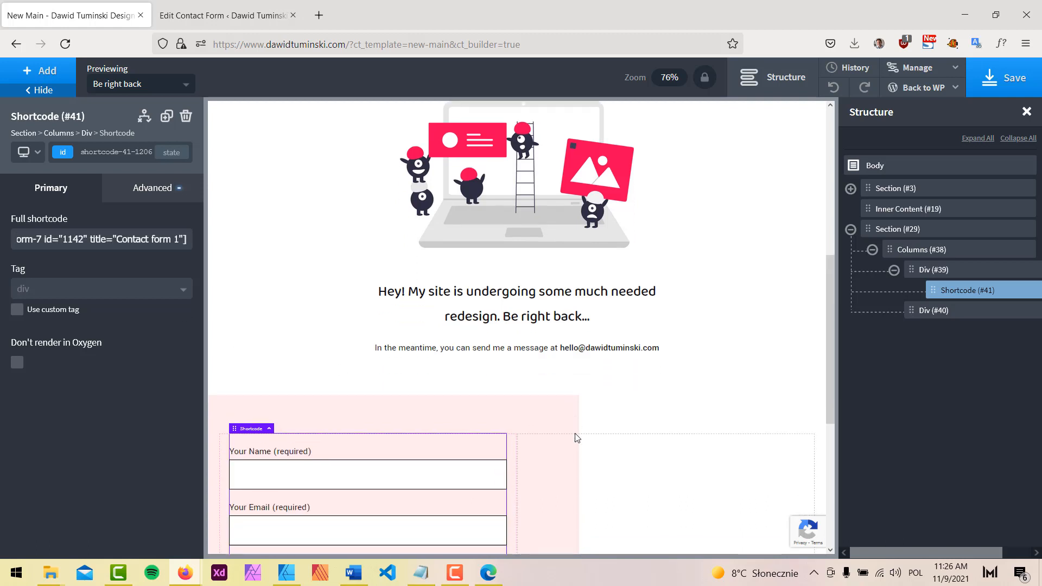
scroll(577, 438, down, 1)
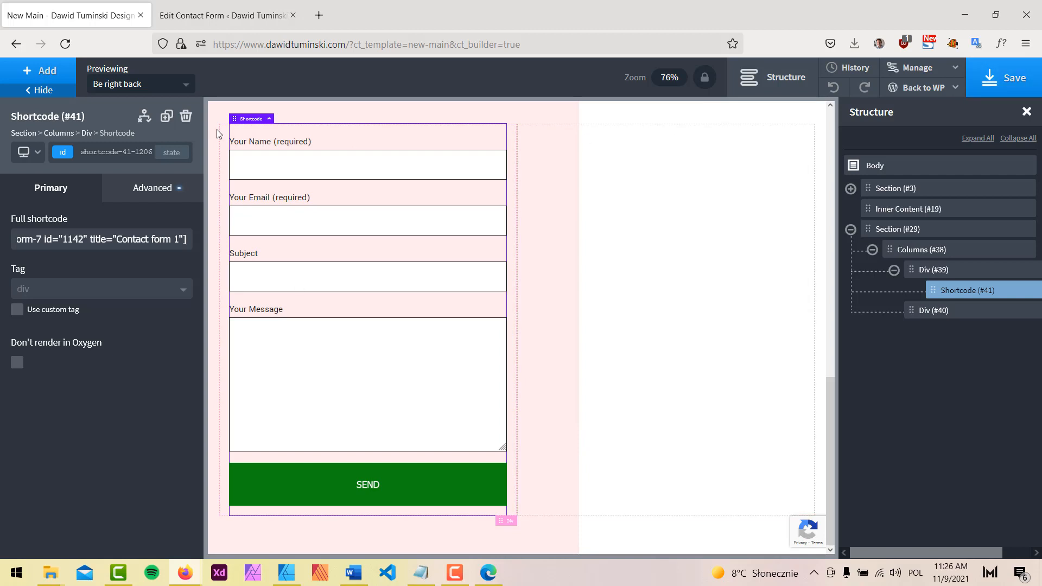
Hide the properties panel and Structure panel to widen the canvas
click(35, 90)
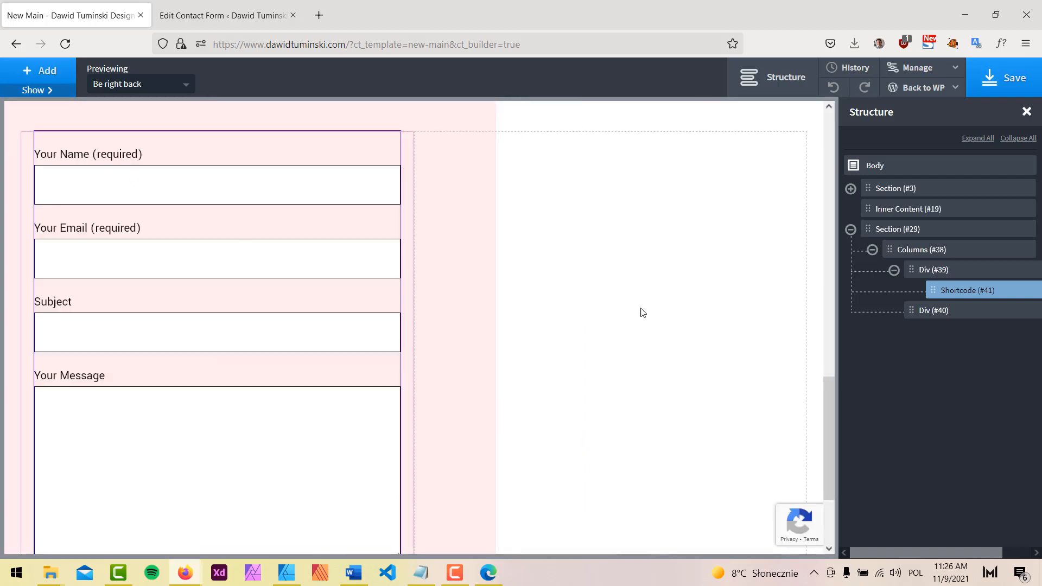
scroll(614, 333, down, 8)
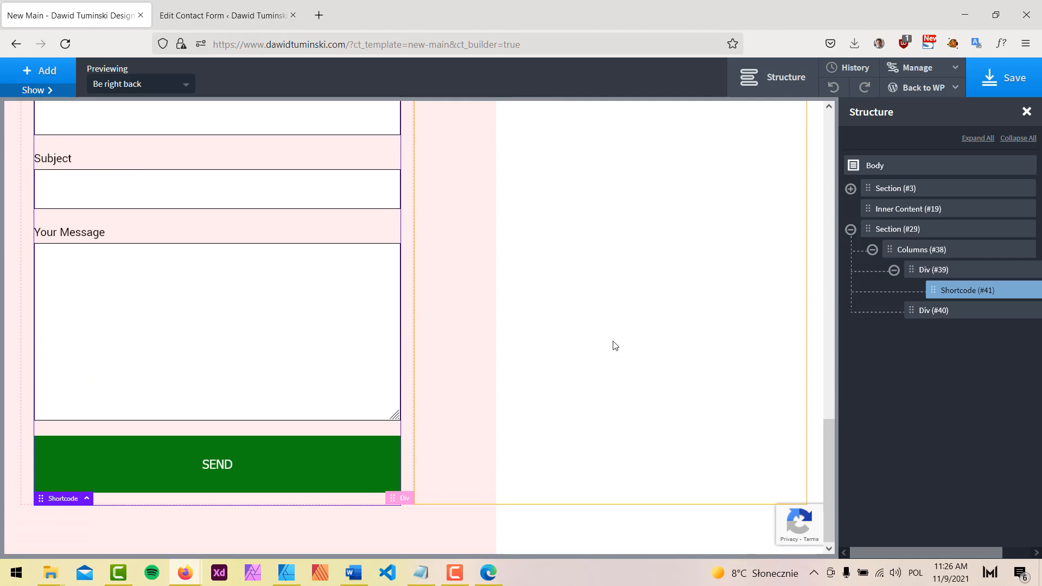
scroll(601, 362, up, 5)
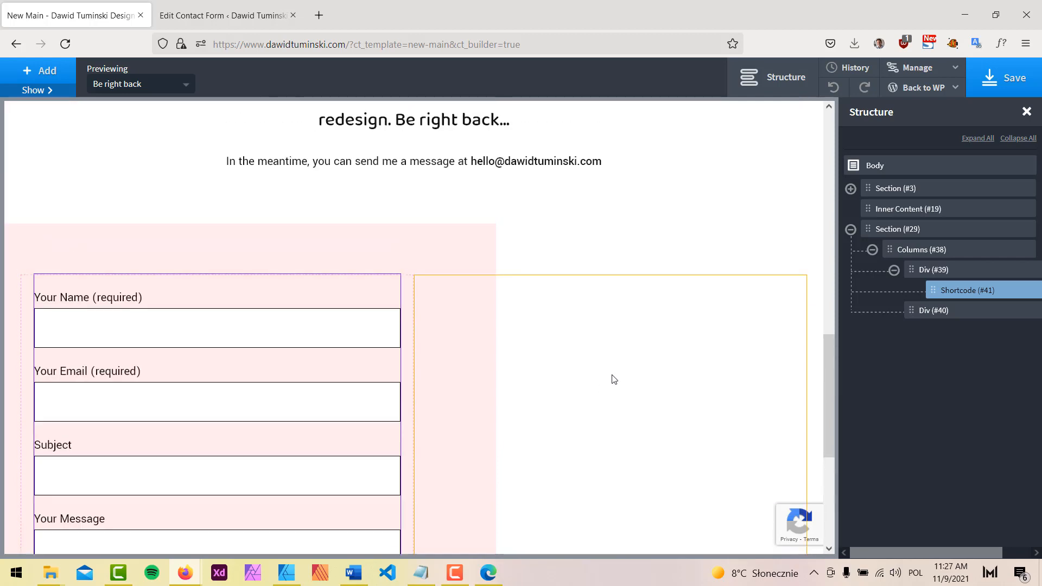
scroll(614, 377, up, 7)
scroll(614, 377, down, 3)
scroll(652, 293, up, 3)
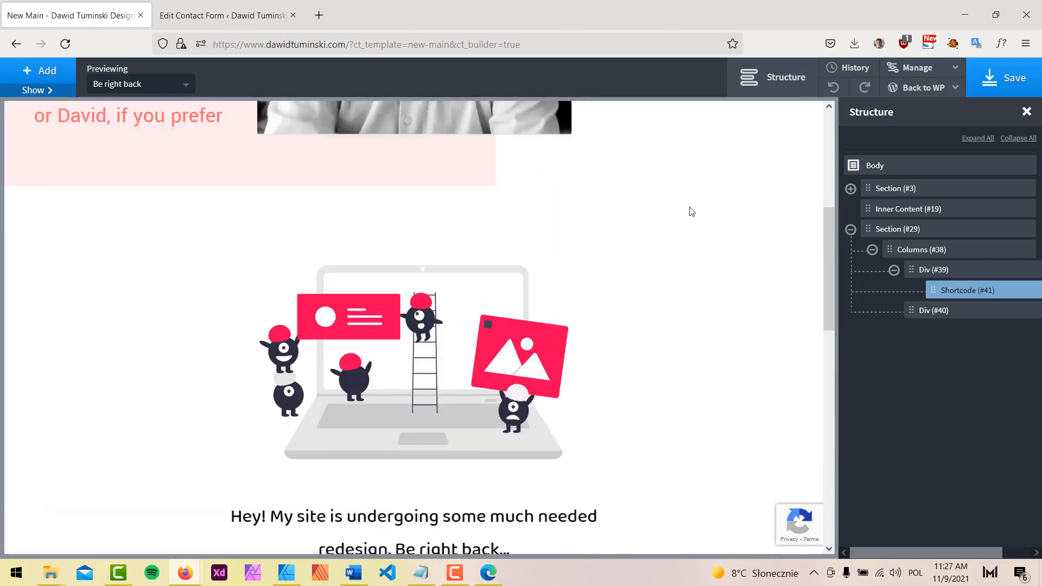
click(773, 77)
scroll(896, 296, down, 4)
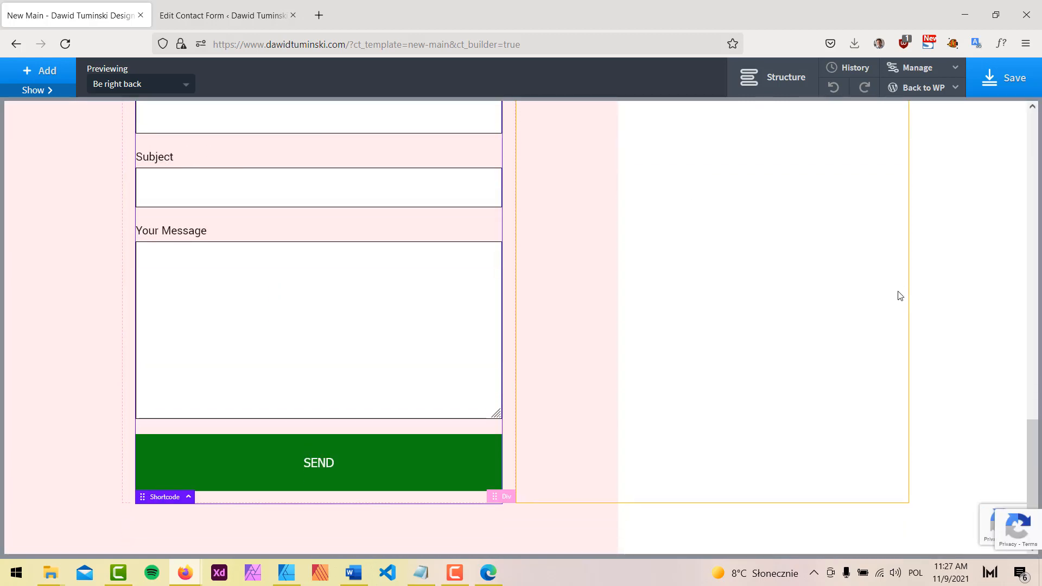
scroll(951, 286, up, 12)
scroll(956, 287, up, 6)
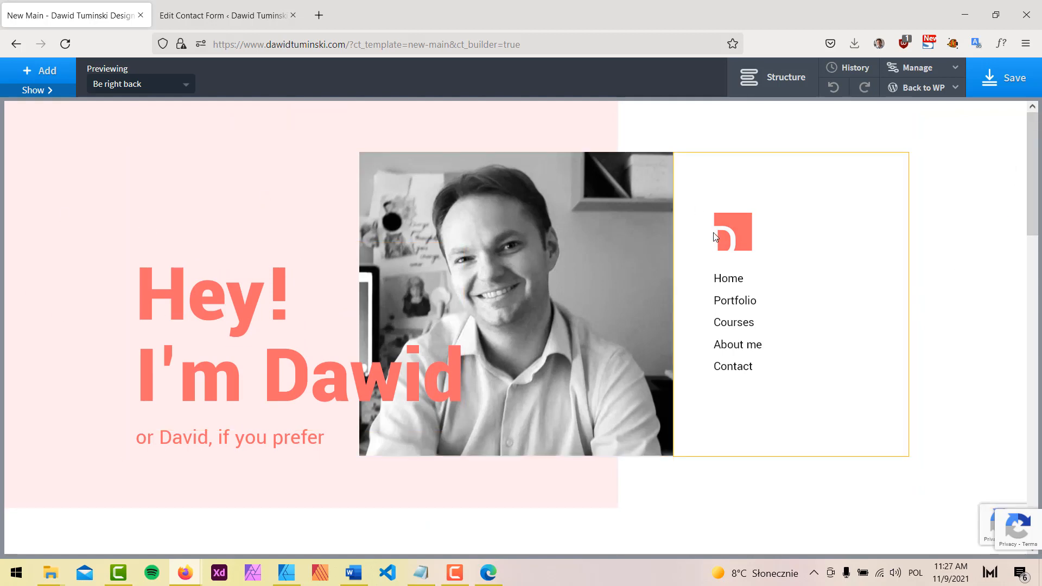
Scroll through the page to review the contact form, then switch to Affinity Designer
scroll(866, 277, down, 8)
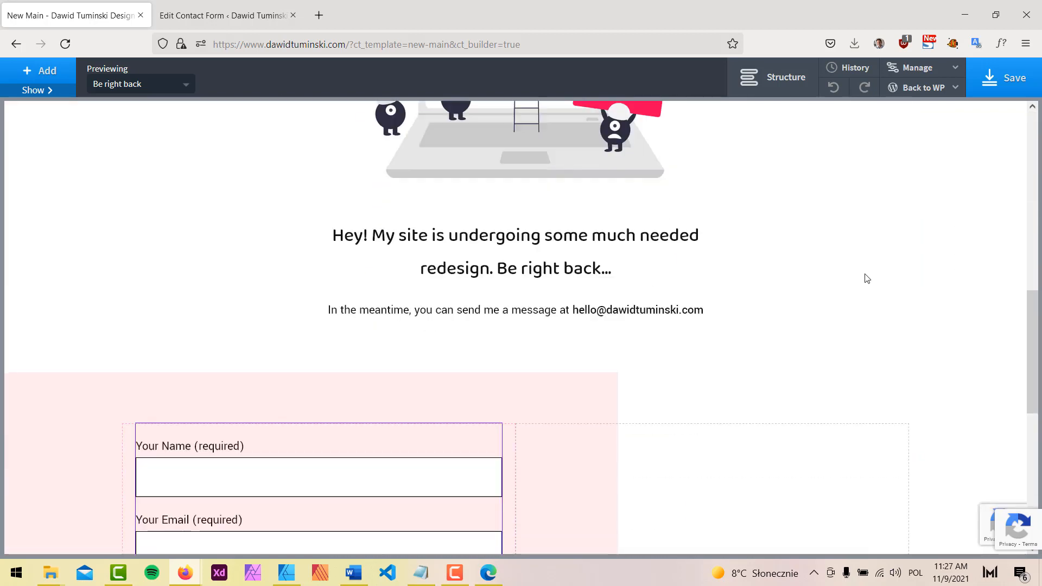
scroll(866, 278, down, 5)
scroll(863, 276, up, 3)
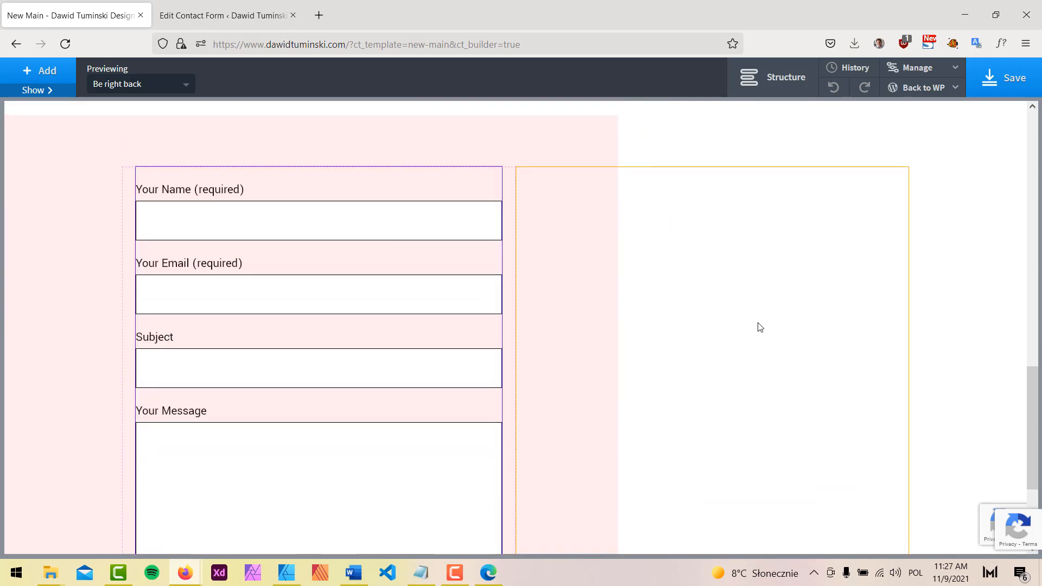
scroll(374, 342, down, 3)
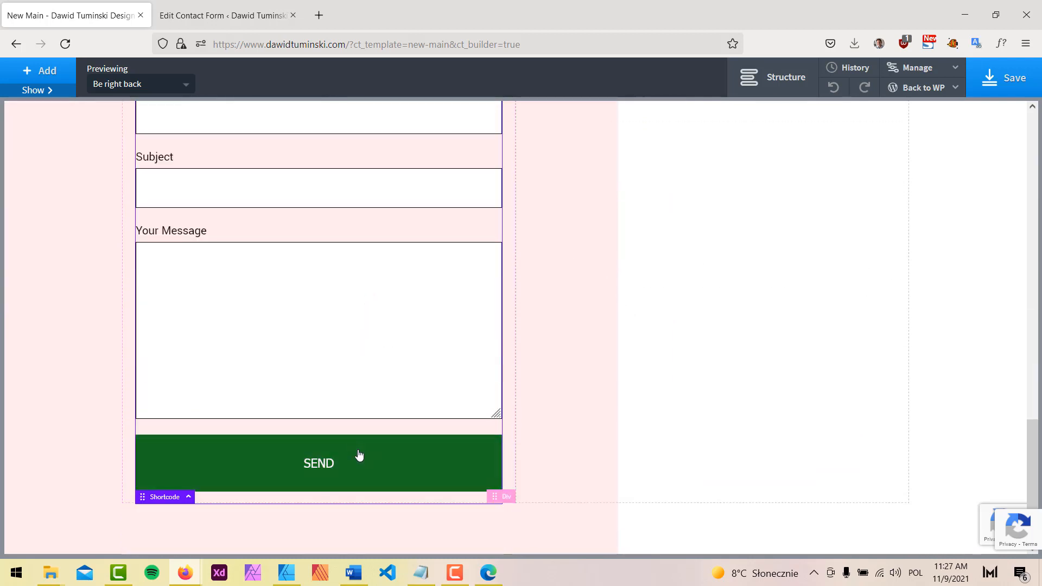
scroll(407, 338, up, 5)
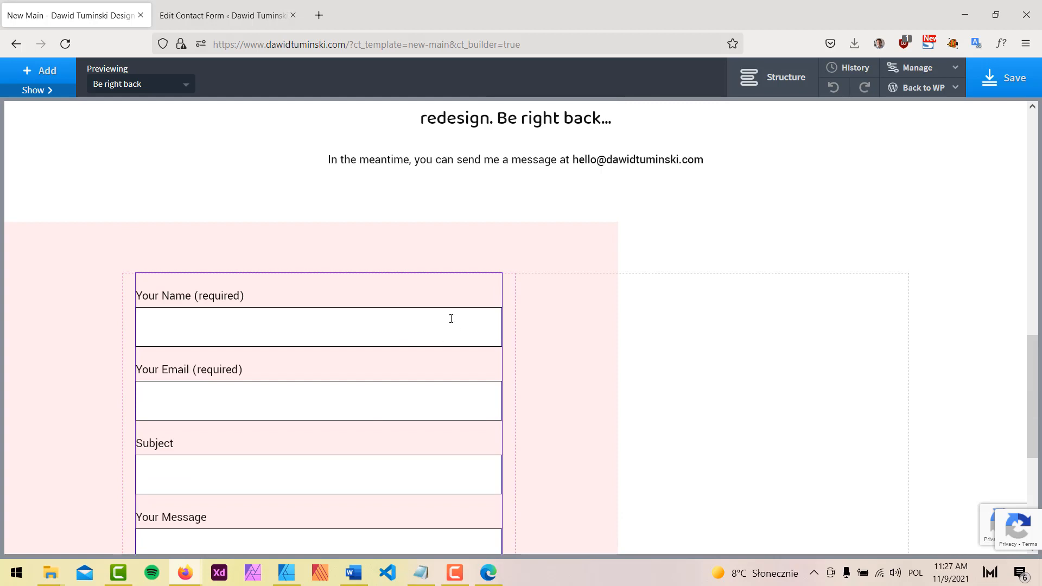
scroll(553, 305, up, 8)
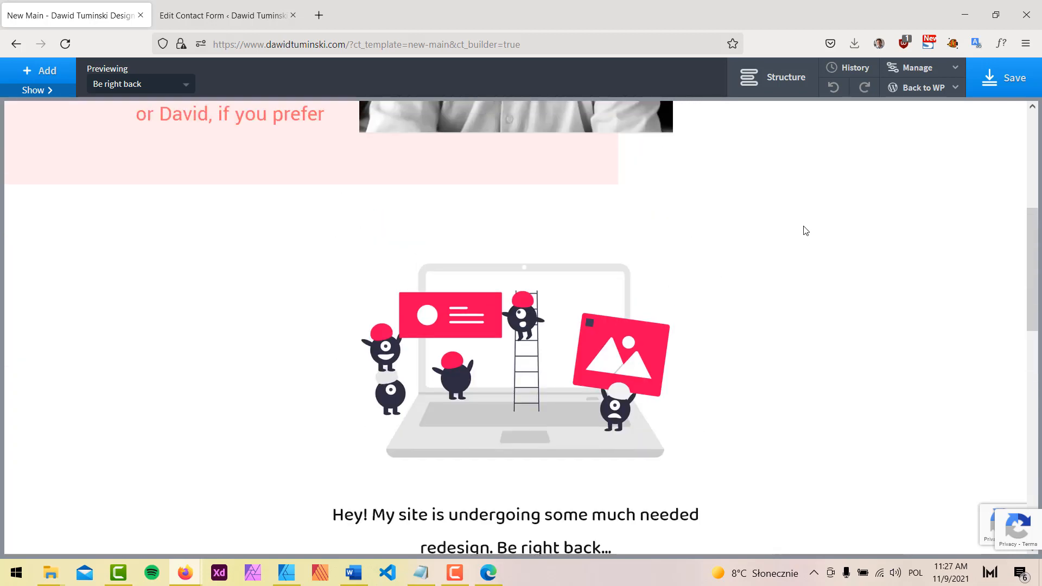
scroll(817, 213, up, 5)
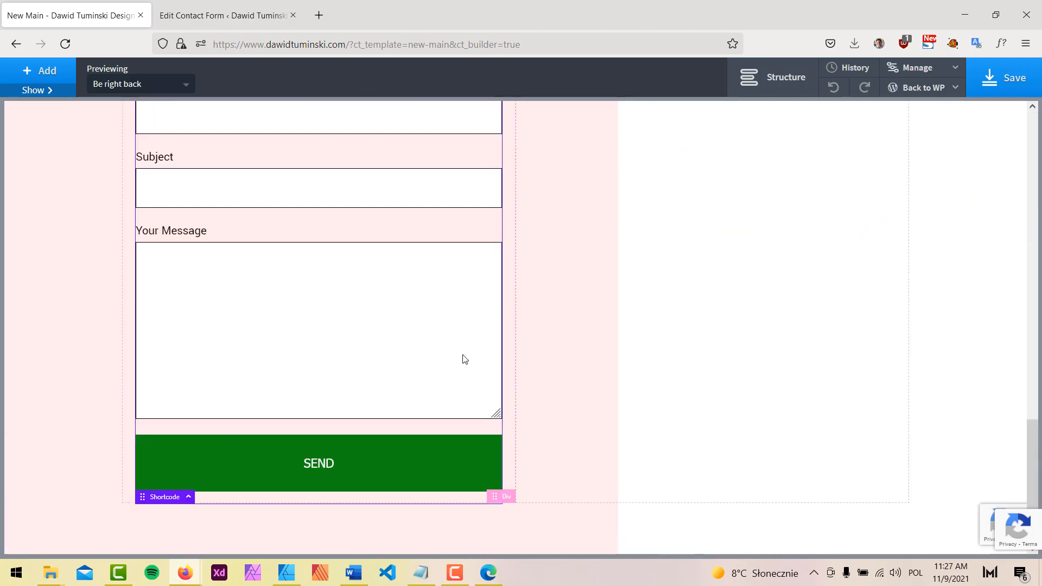
scroll(462, 358, up, 4)
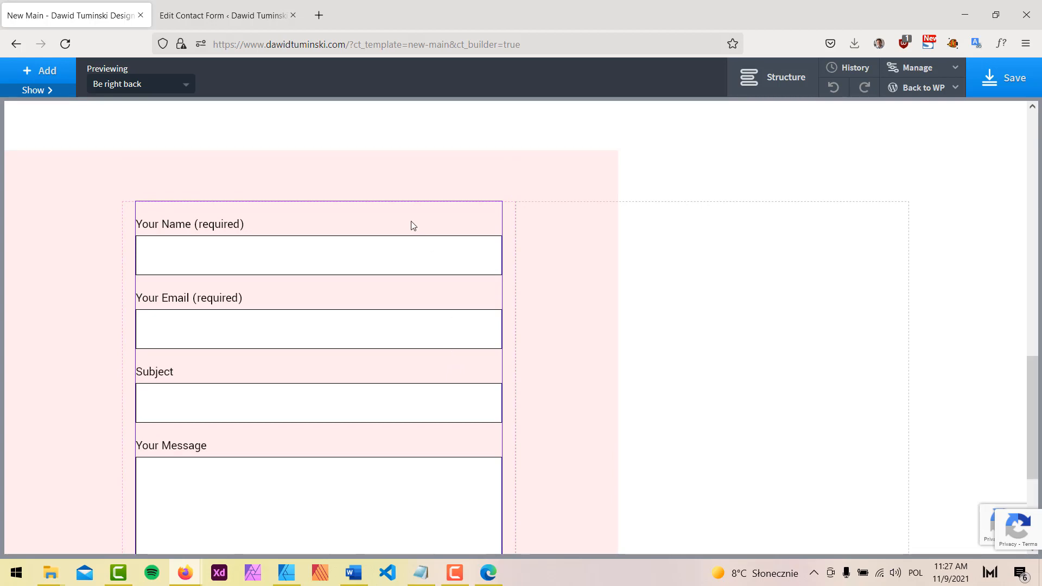
click(288, 576)
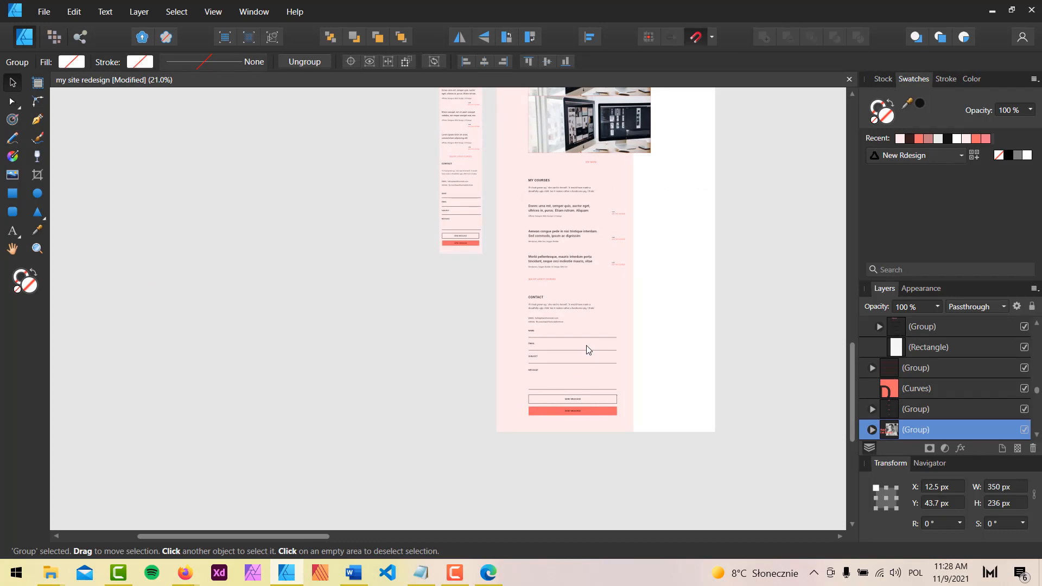
Zoom to 125% on the mockup's contact area and select the Contact group
ctrl+scroll(586, 345, up, 5)
scroll(547, 334, up, 2)
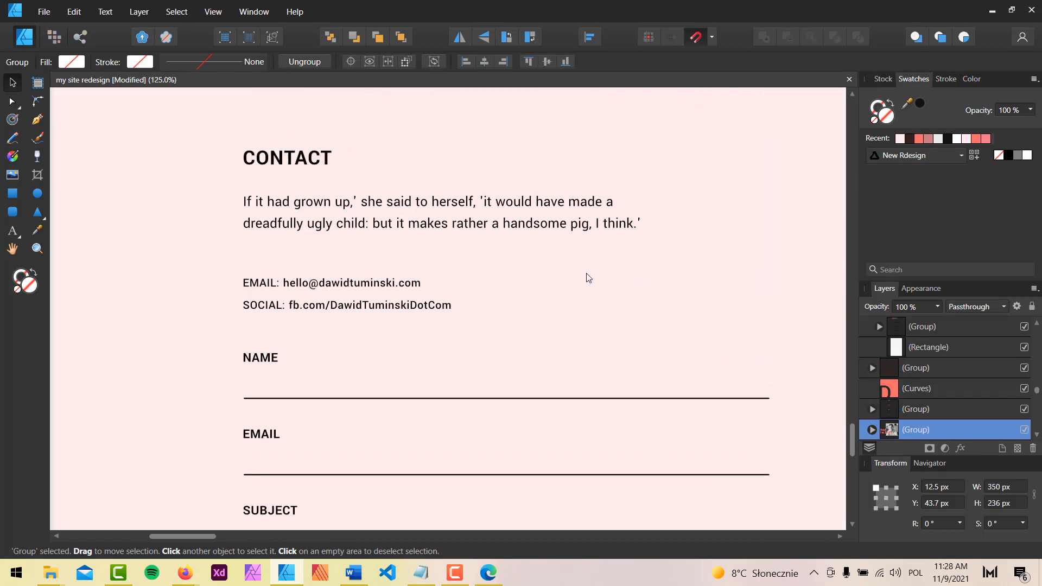
scroll(585, 275, down, 1)
scroll(594, 278, up, 1)
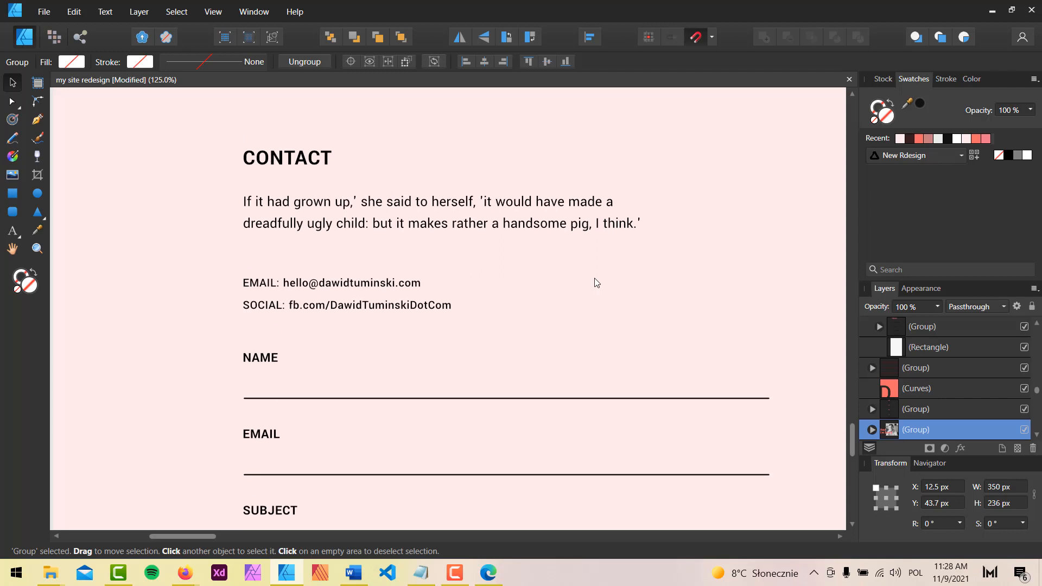
click(299, 161)
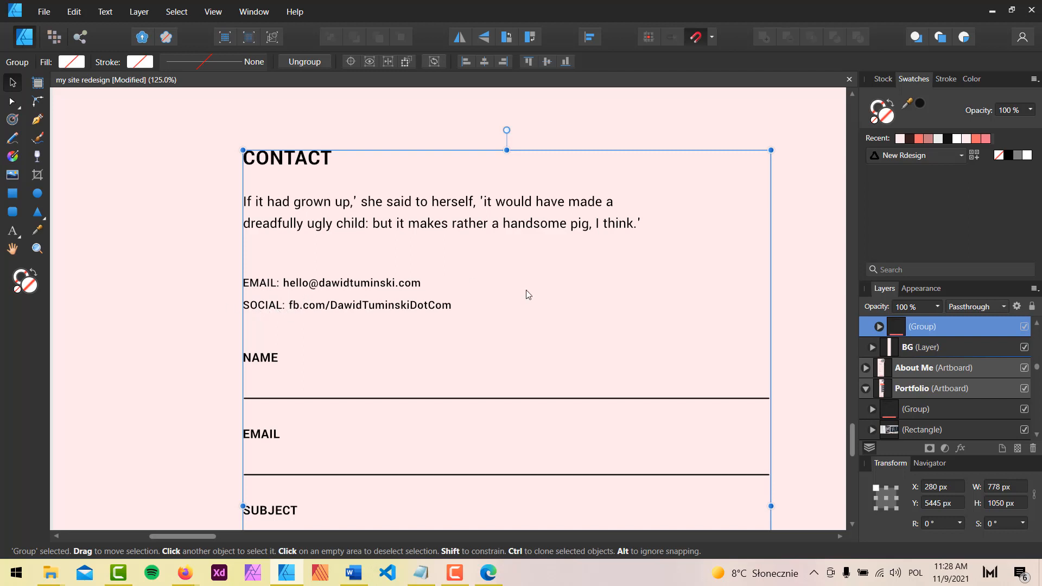
scroll(605, 317, down, 10)
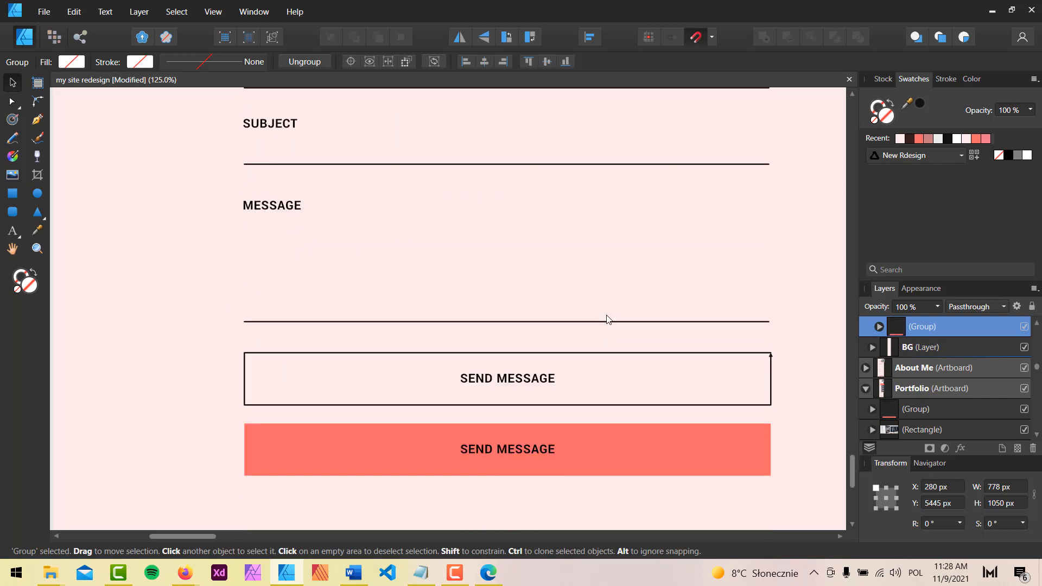
scroll(328, 286, up, 5)
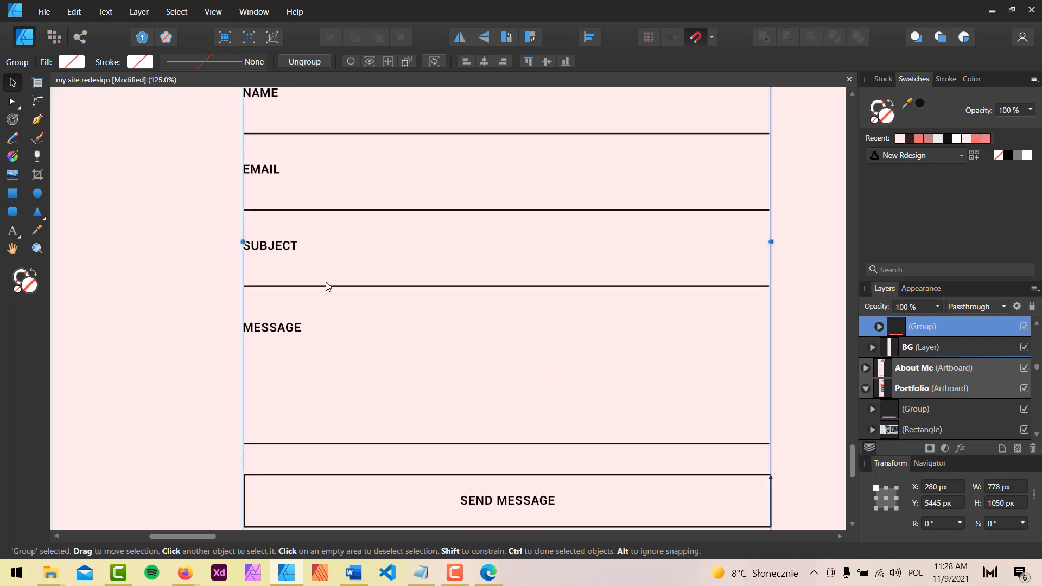
scroll(519, 289, up, 1)
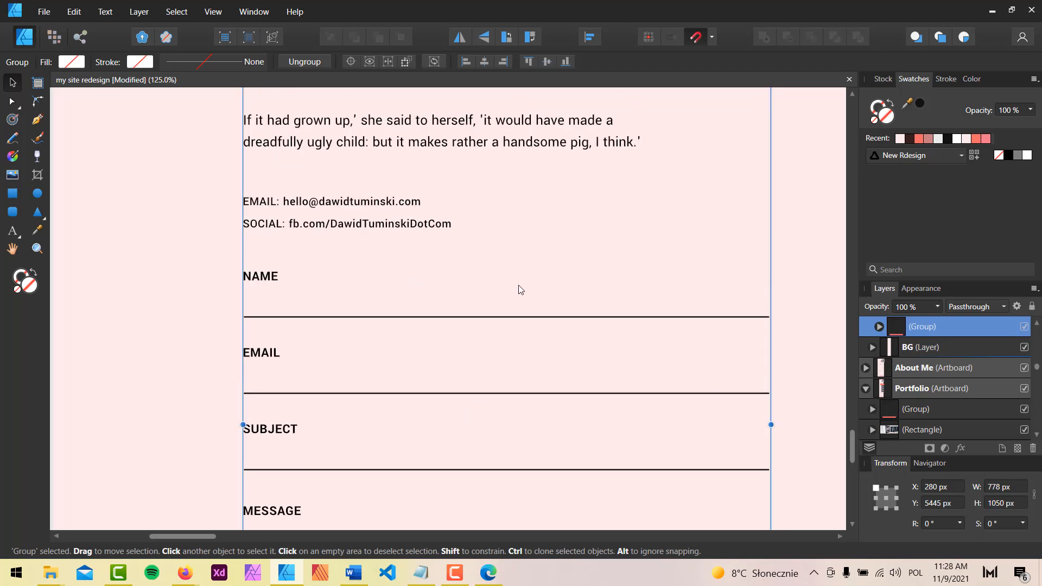